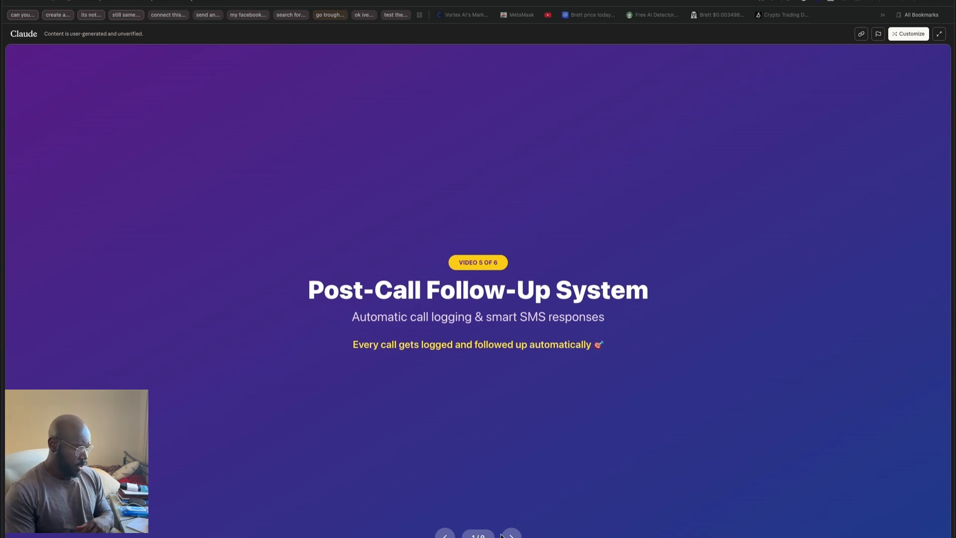
# - Review the Post-Call Follow-Up System slides from the title through the workflow blueprint and six node configurations to the closing summary
pyautogui.click(511, 535)
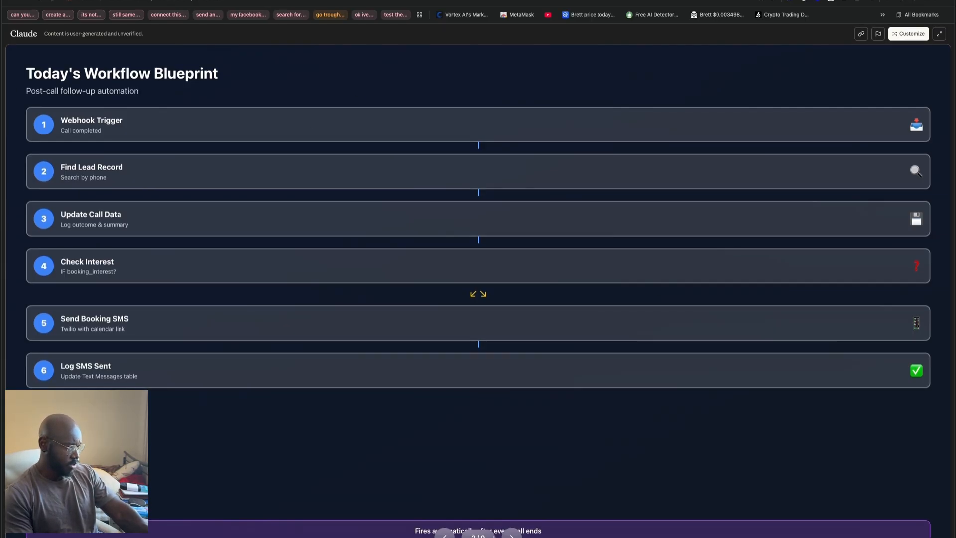
pyautogui.click(511, 536)
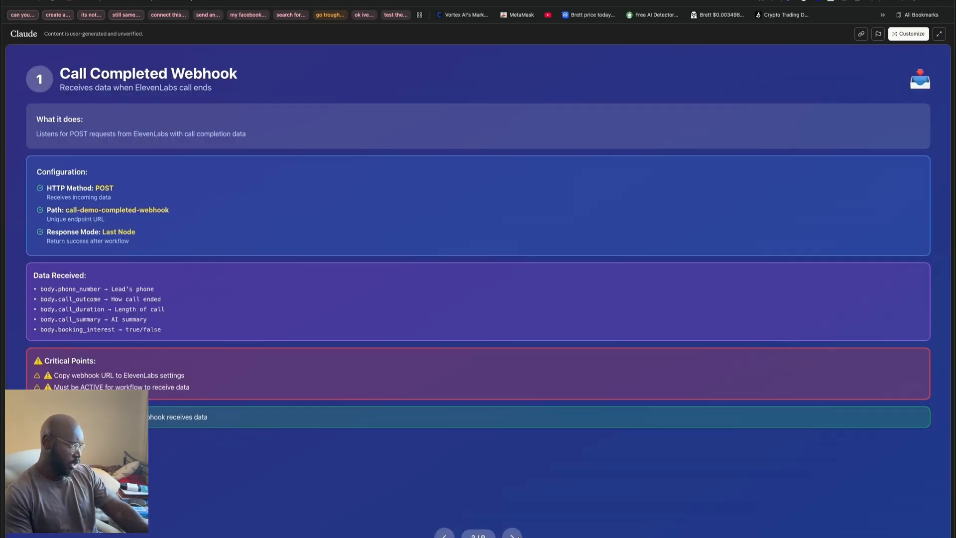
pyautogui.click(515, 535)
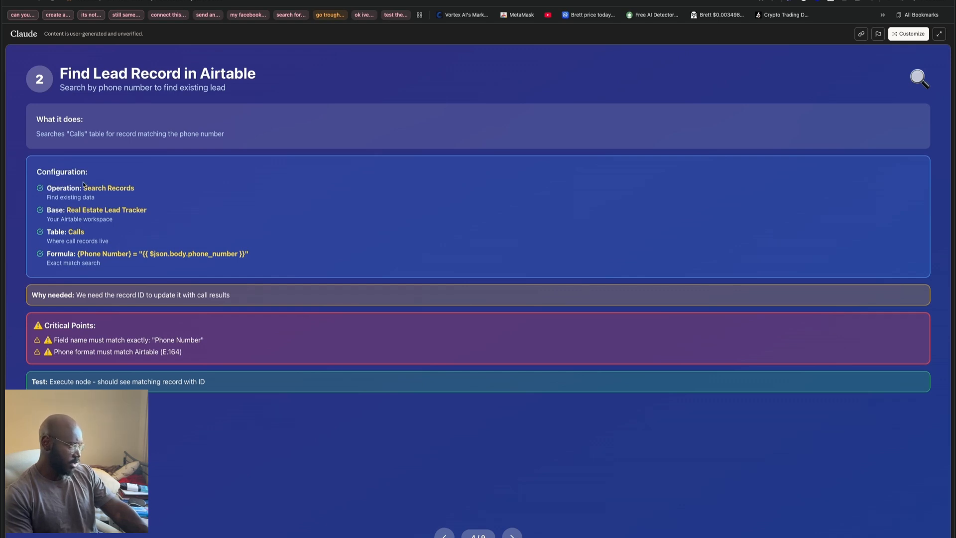
pyautogui.click(512, 535)
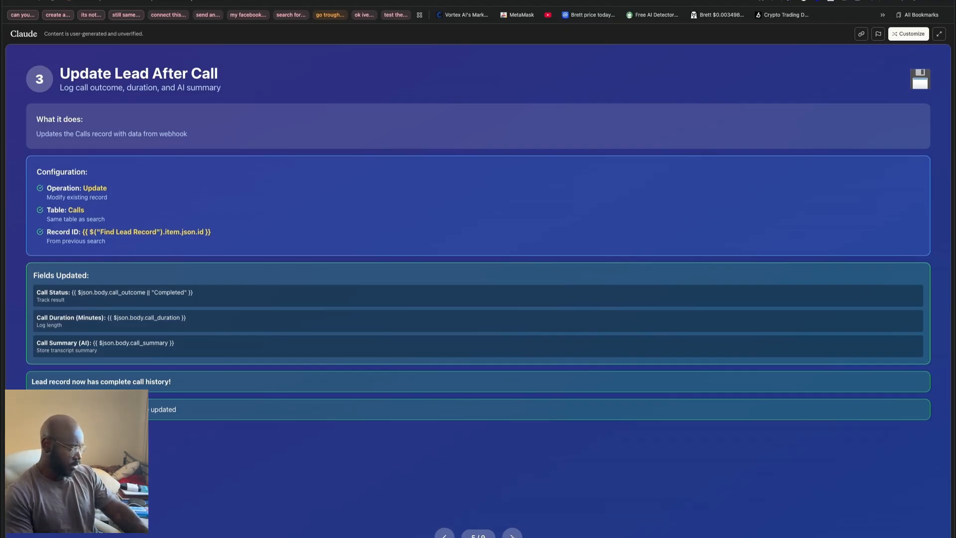
pyautogui.press('Right')
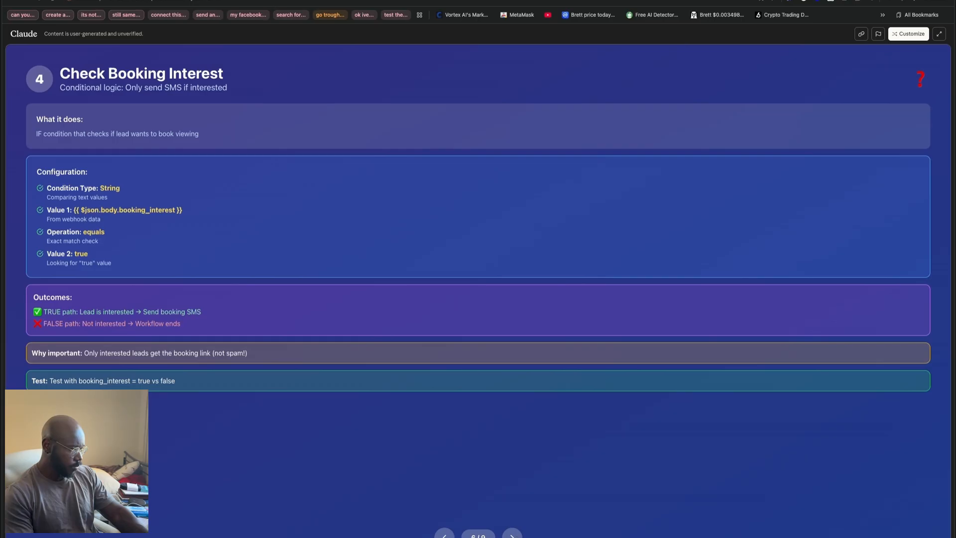
pyautogui.click(518, 534)
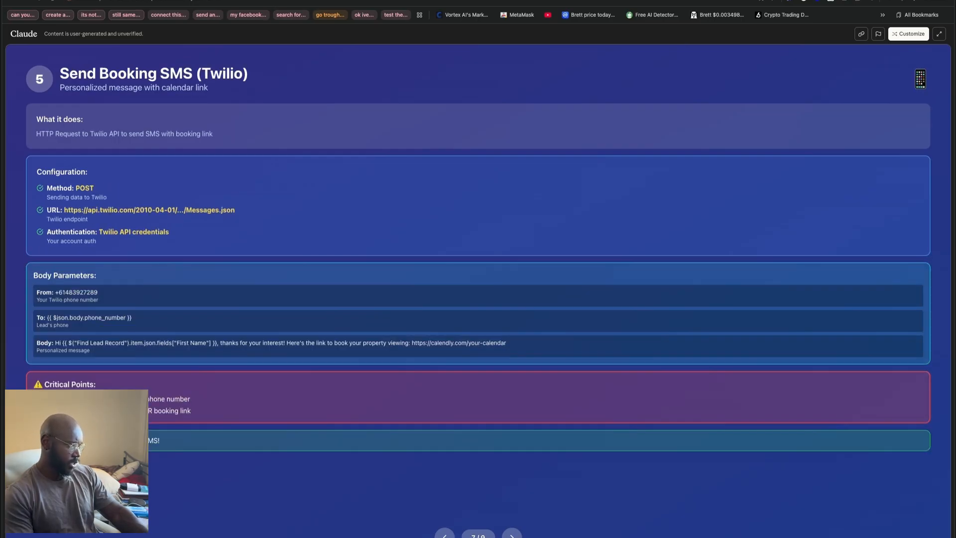
pyautogui.click(512, 534)
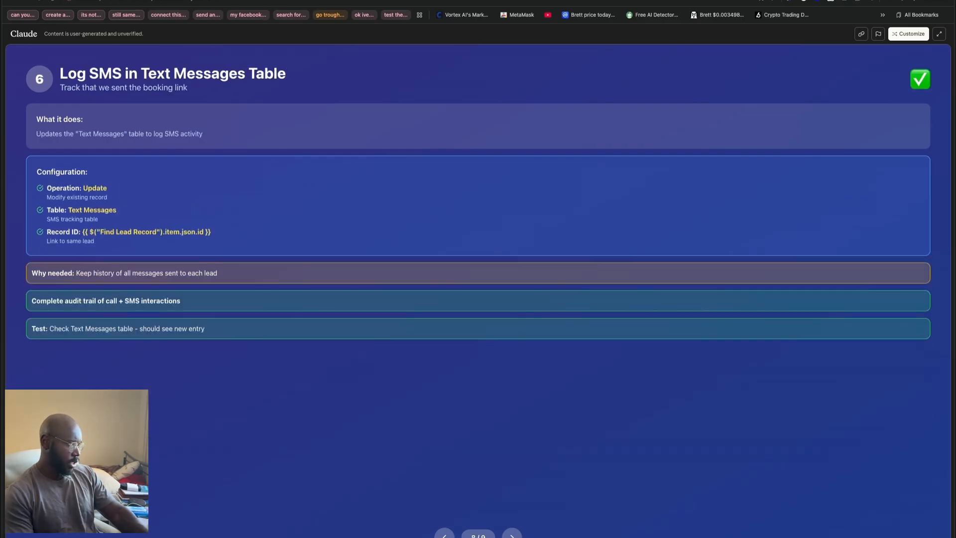
pyautogui.click(511, 535)
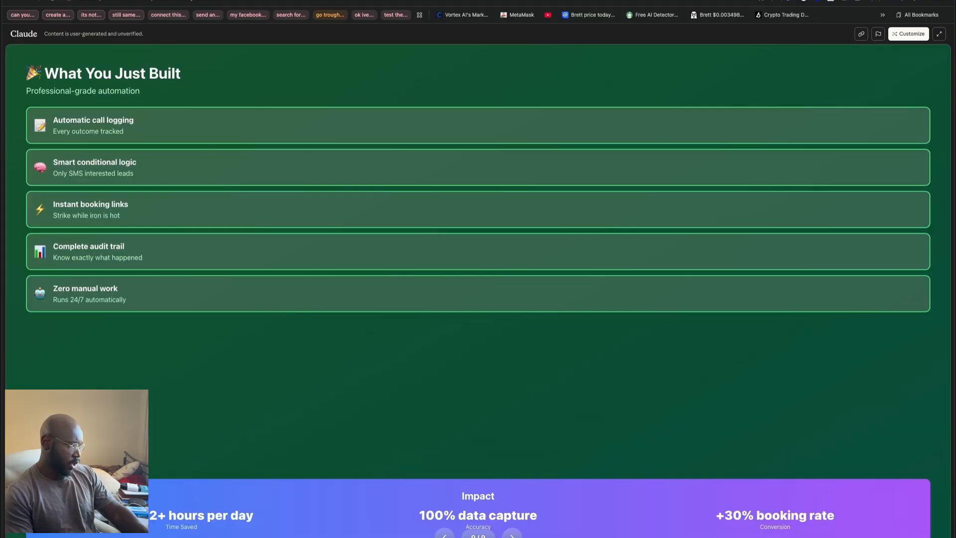
pyautogui.moveTo(53, 118); pyautogui.dragTo(207, 137)
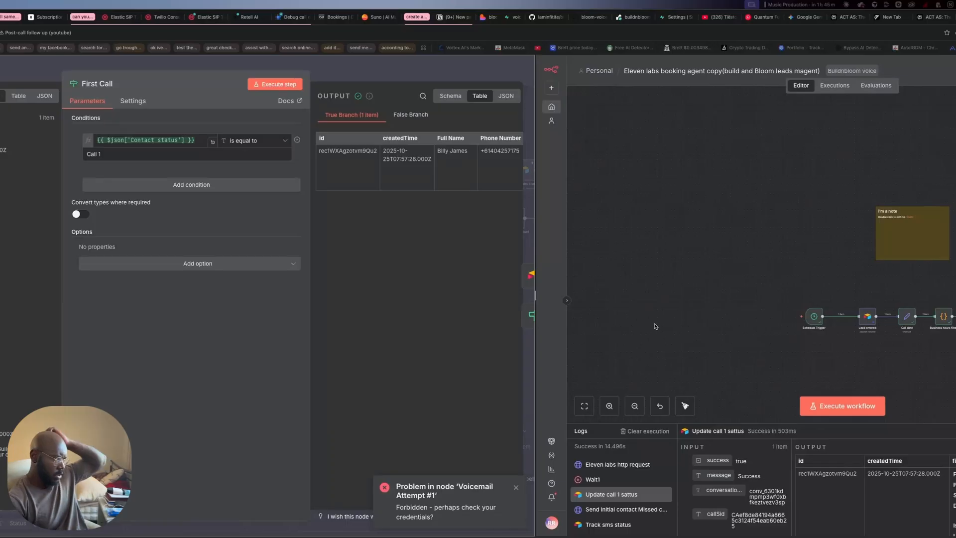
# - Enlarge the Eleven labs booking agent workflow view, execute the workflow to place a test call, and stop the execution
pyautogui.hscroll(6, 657, 324)
pyautogui.scroll(-2, 656, 324)
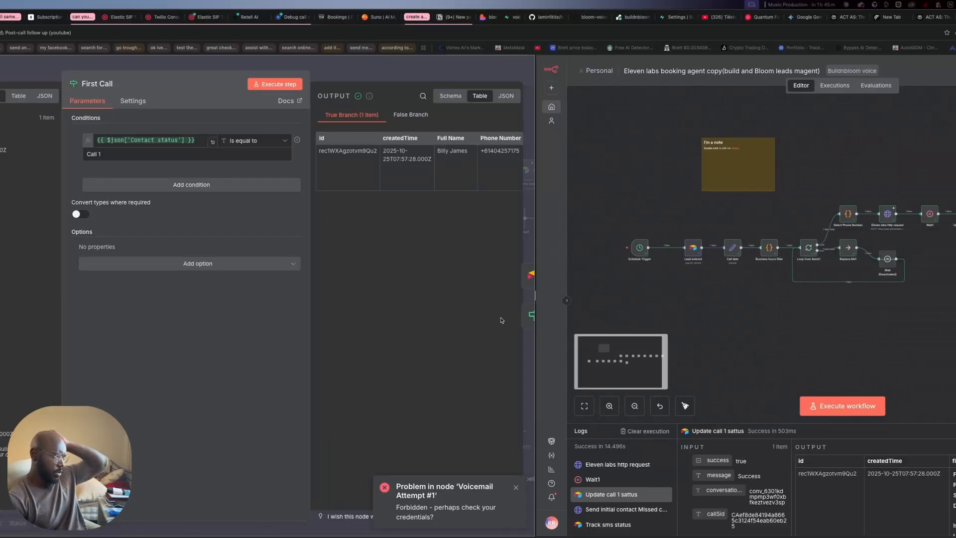
pyautogui.moveTo(532, 296); pyautogui.dragTo(19, 296)
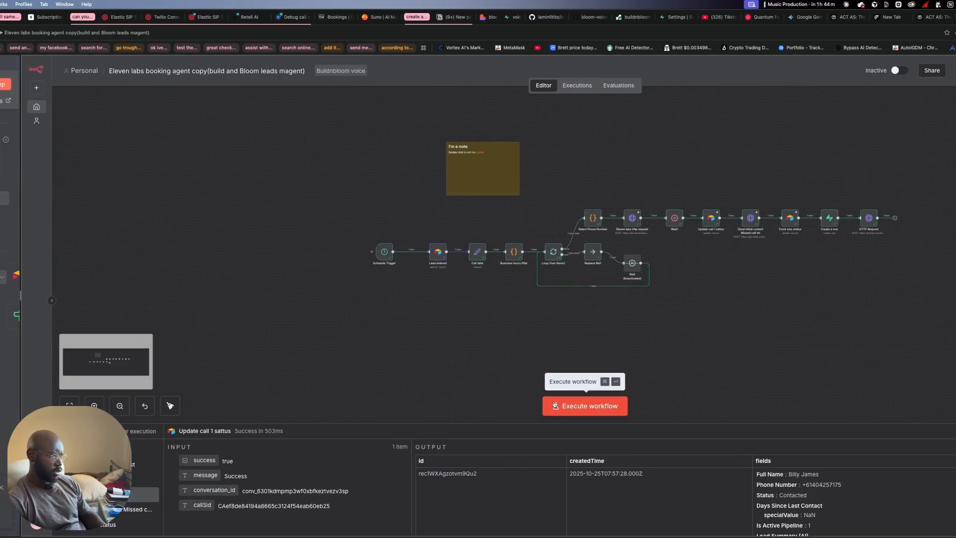
pyautogui.click(587, 408)
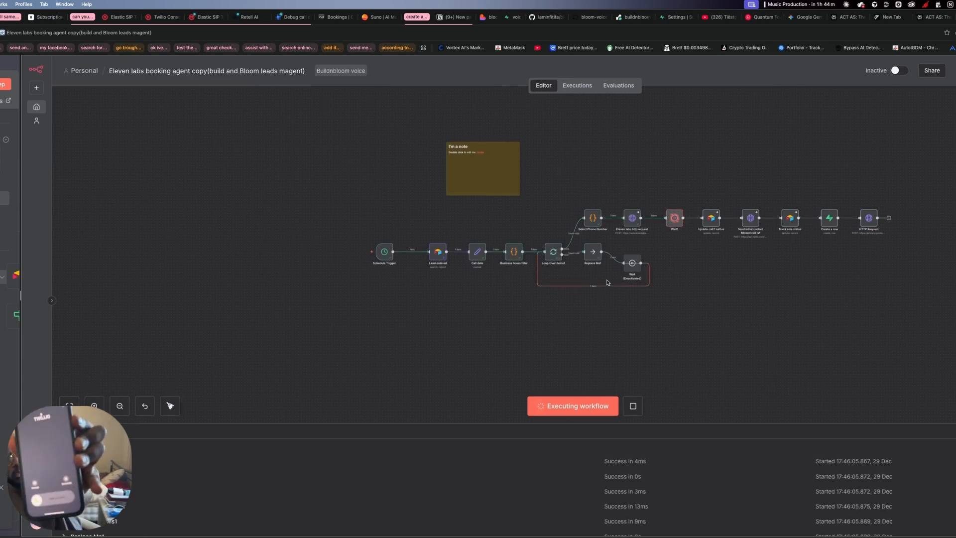
pyautogui.click(632, 406)
pyautogui.scroll(-1, 361, 321)
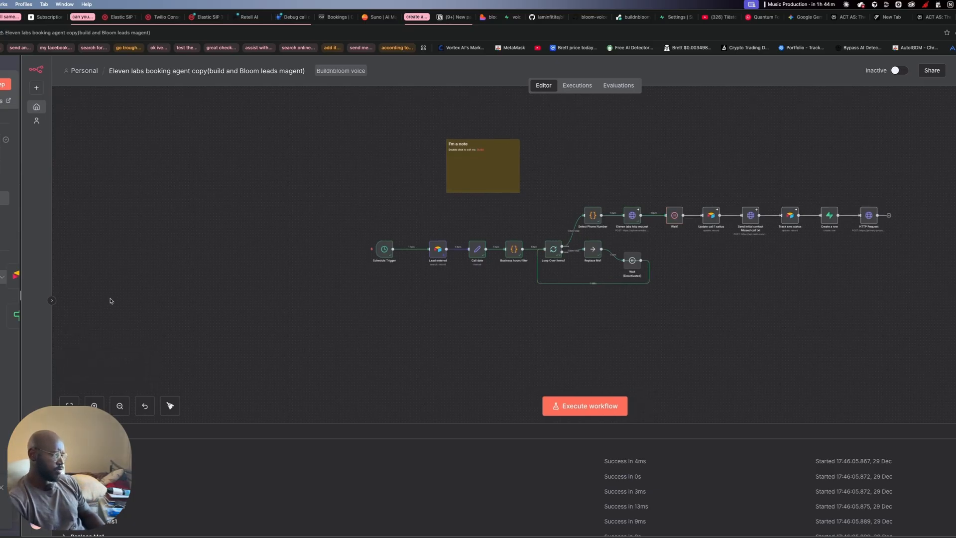
# - Close the First Call node in the Post-call follow up workflow and examine its Dec 29 executions before returning to the editor
pyautogui.moveTo(21, 297); pyautogui.dragTo(725, 302)
pyautogui.click(526, 76)
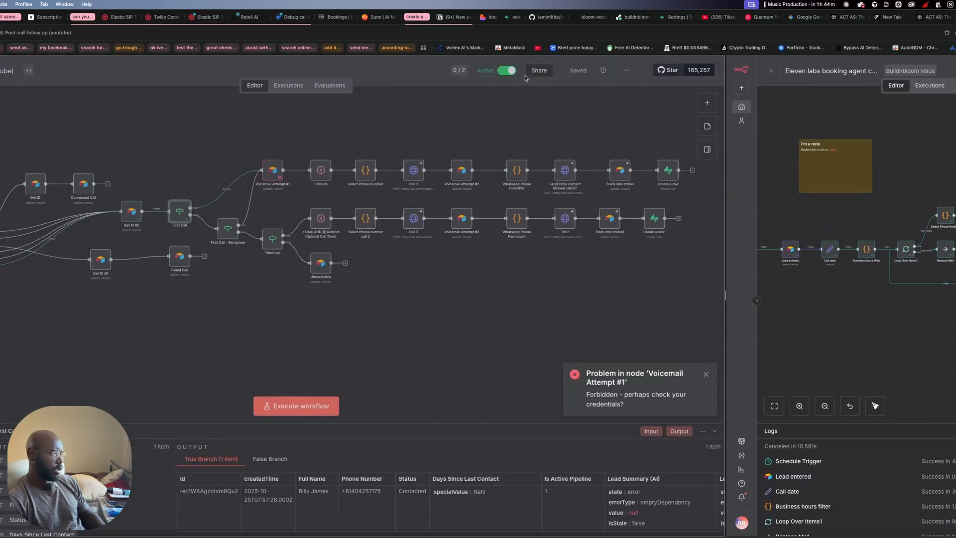
pyautogui.click(288, 85)
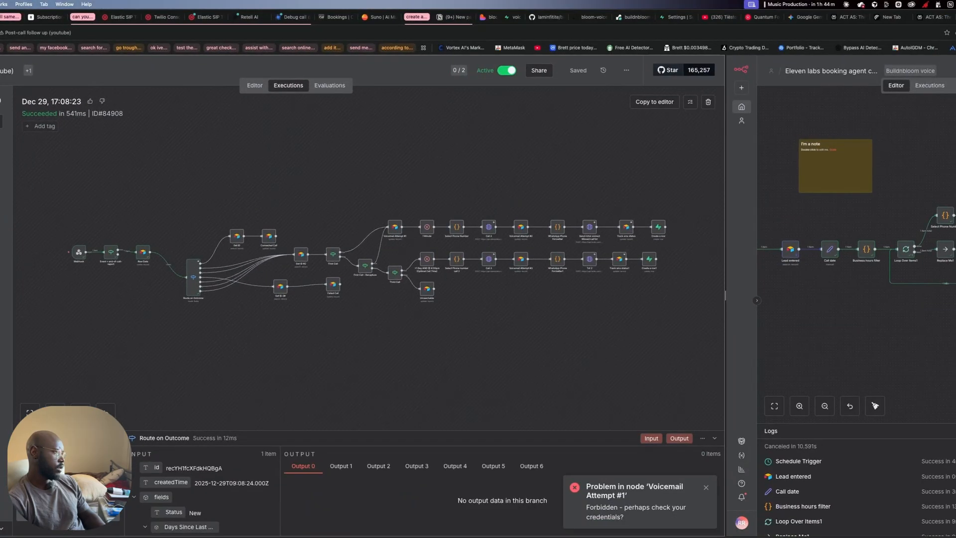
pyautogui.click(0, 150)
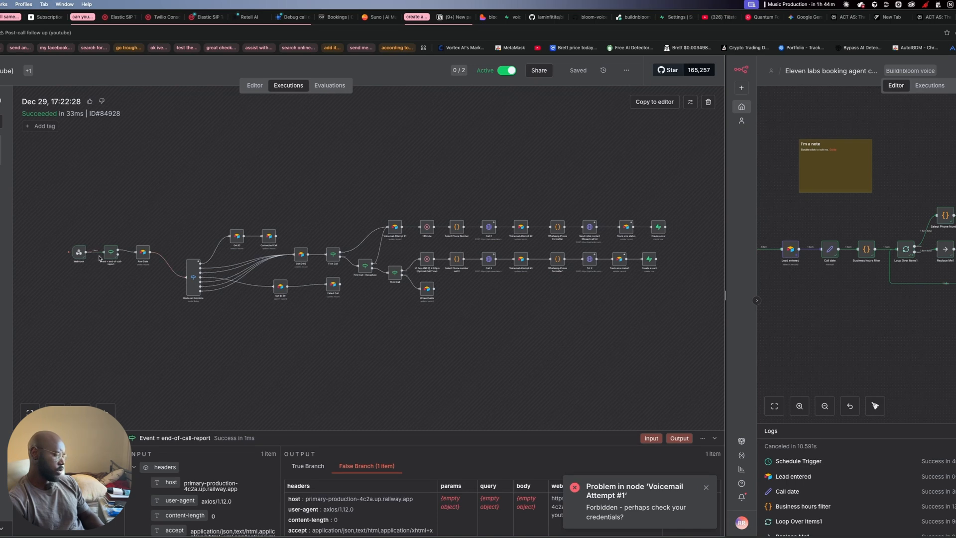
pyautogui.scroll(5, 99, 257)
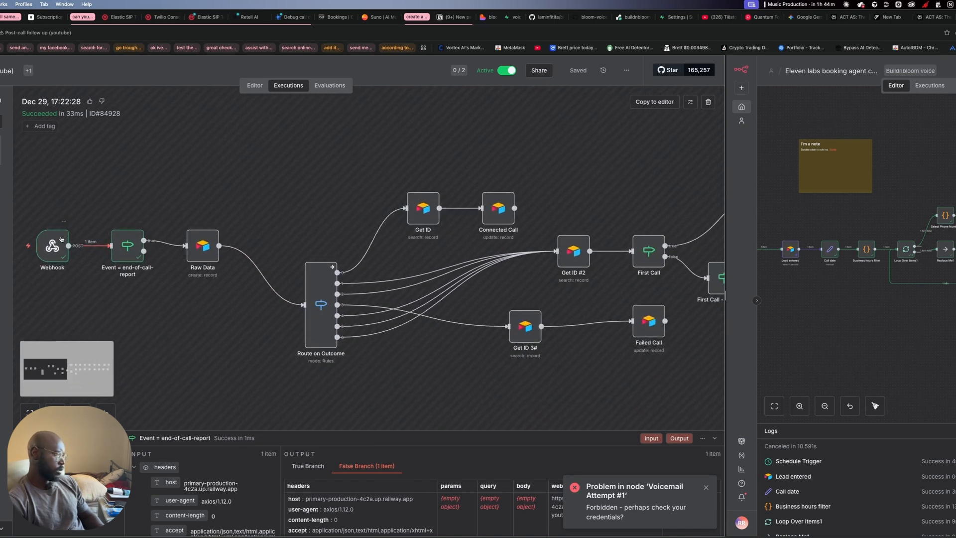
pyautogui.click(1, 180)
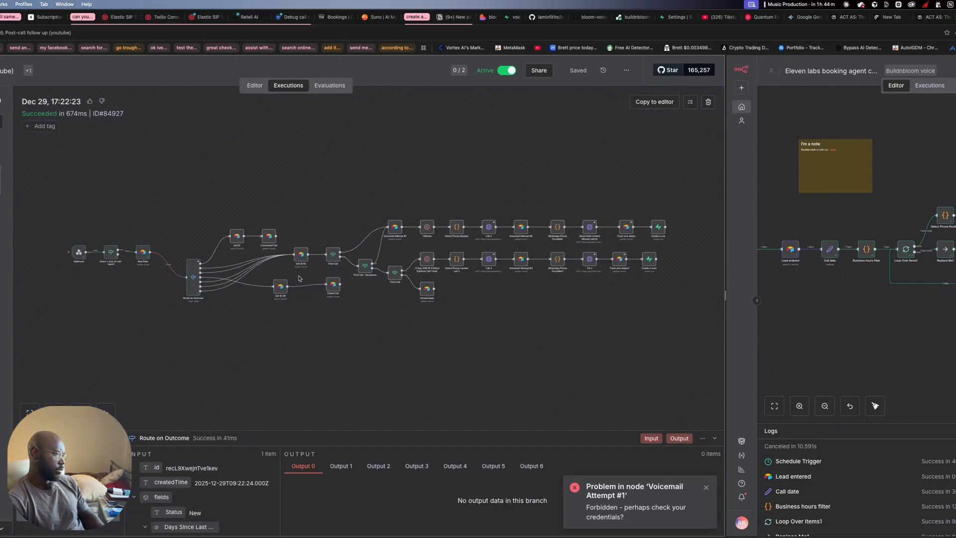
pyautogui.click(1, 209)
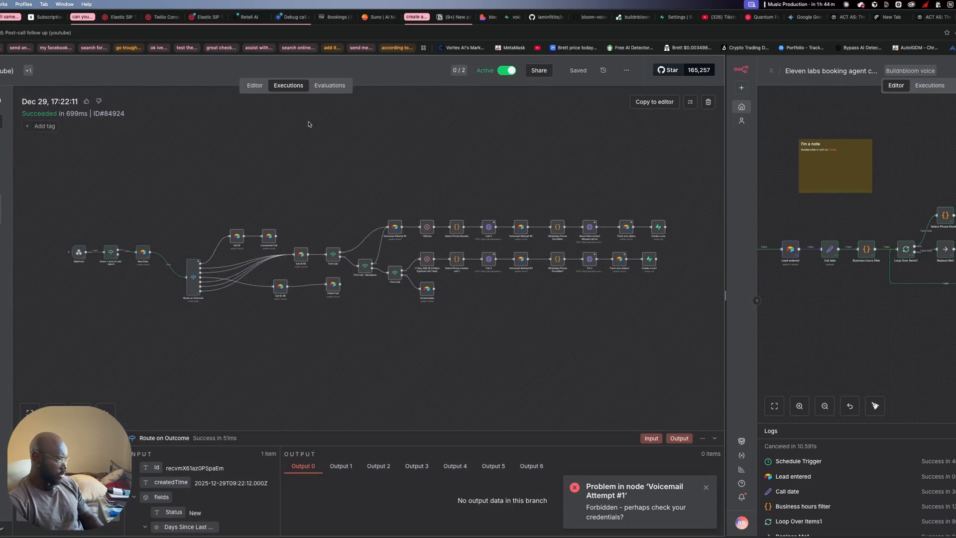
pyautogui.click(254, 86)
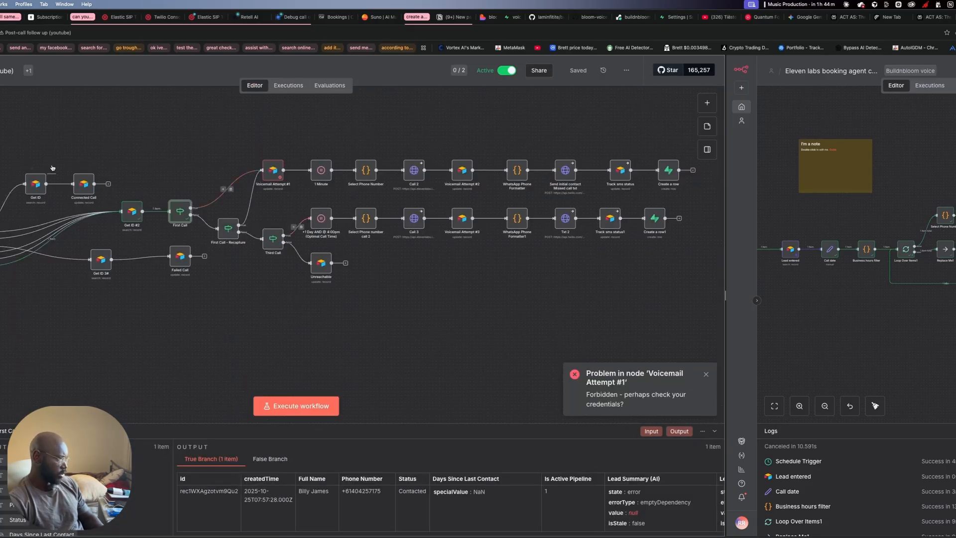
# - Enlarge the post-call workflow view and examine the Route on Outcome node's routing rules for each call outcome
pyautogui.scroll(-2, 270, 264)
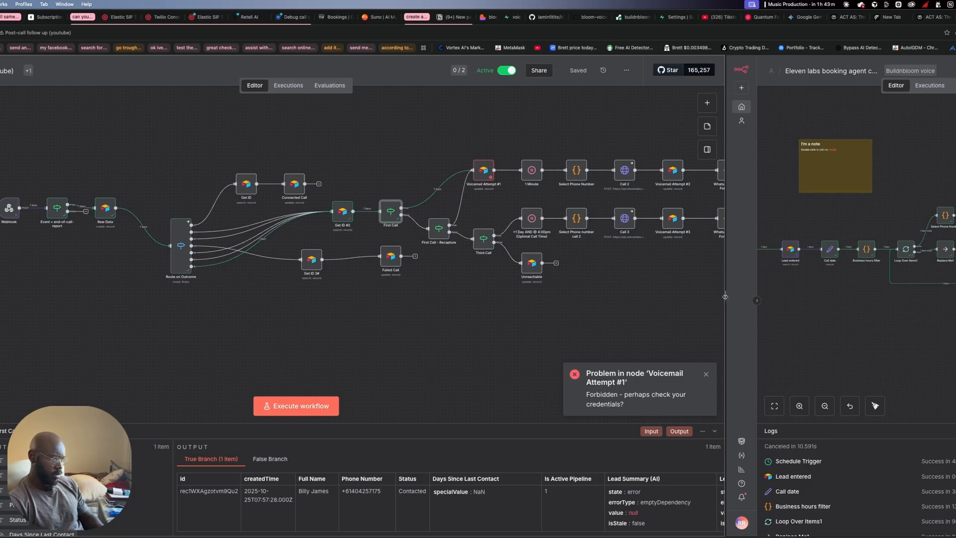
pyautogui.moveTo(724, 297); pyautogui.dragTo(916, 299)
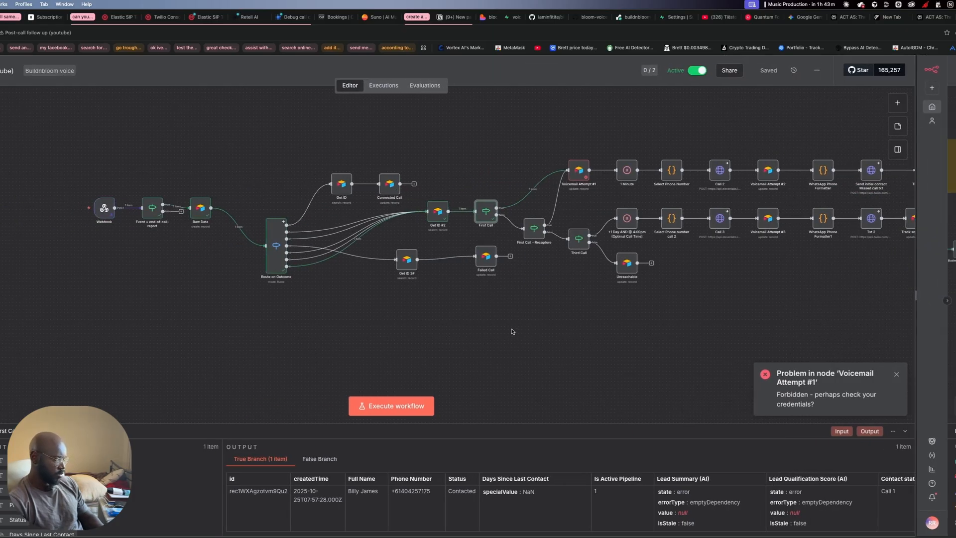
pyautogui.scroll(1, 426, 319)
pyautogui.hscroll(5, 448, 278)
pyautogui.scroll(3, 448, 278)
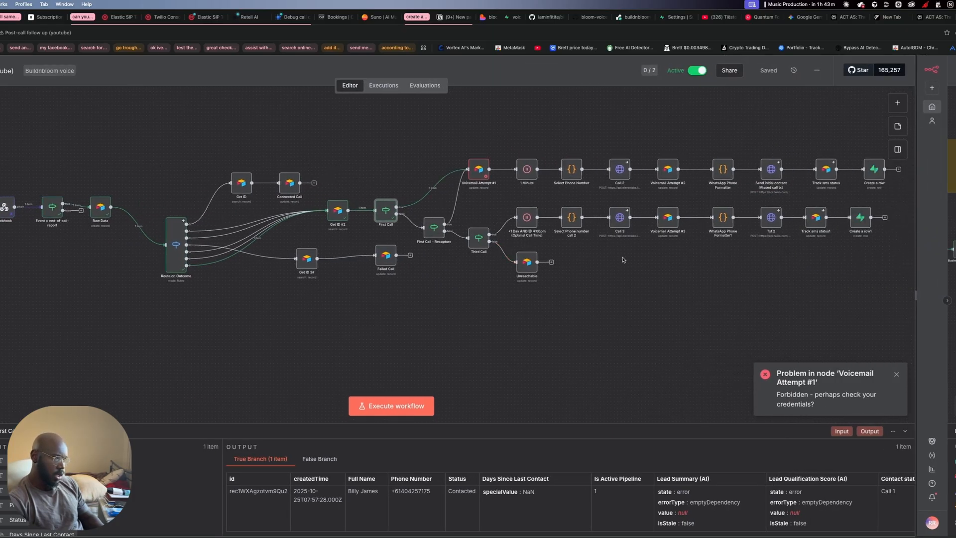
pyautogui.scroll(-2, 471, 170)
pyautogui.hscroll(-2, 471, 170)
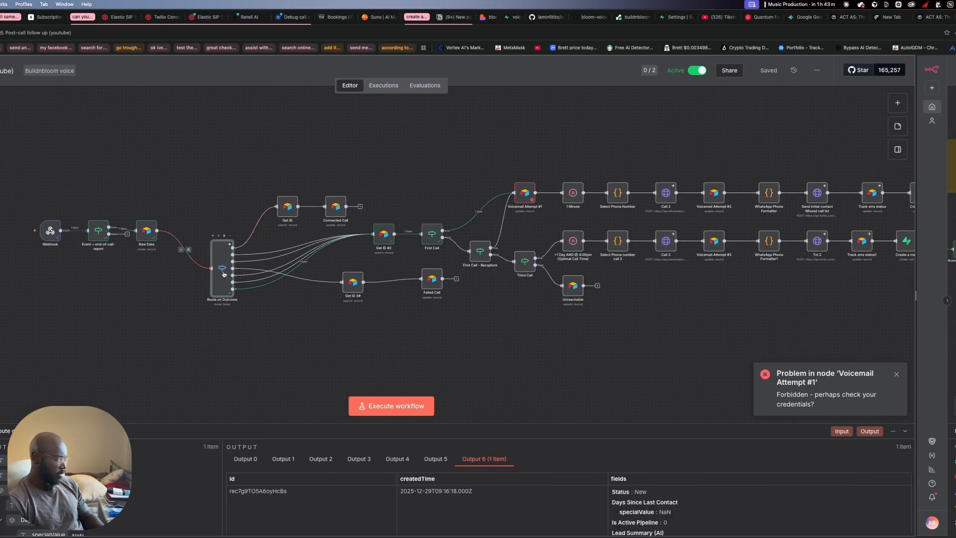
pyautogui.doubleClick(222, 268)
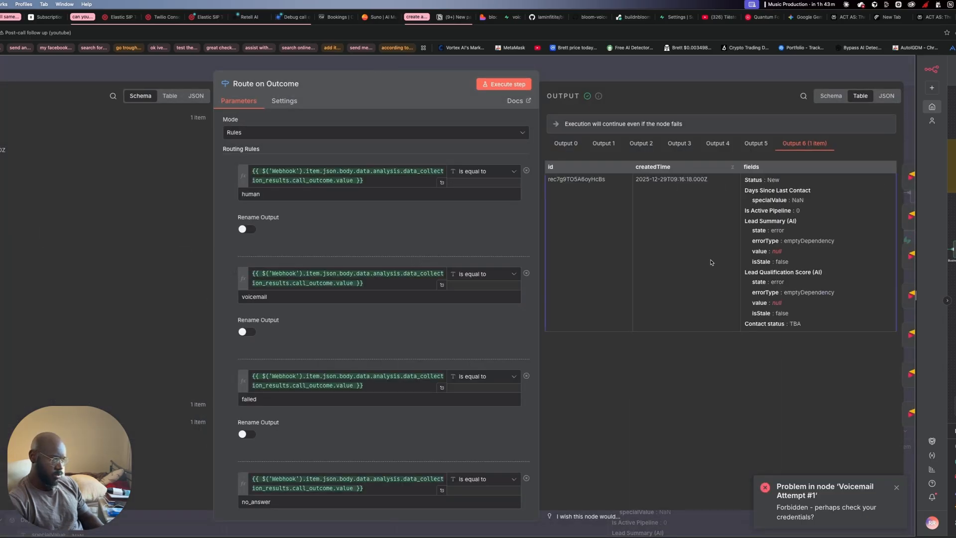
pyautogui.scroll(-9, 378, 348)
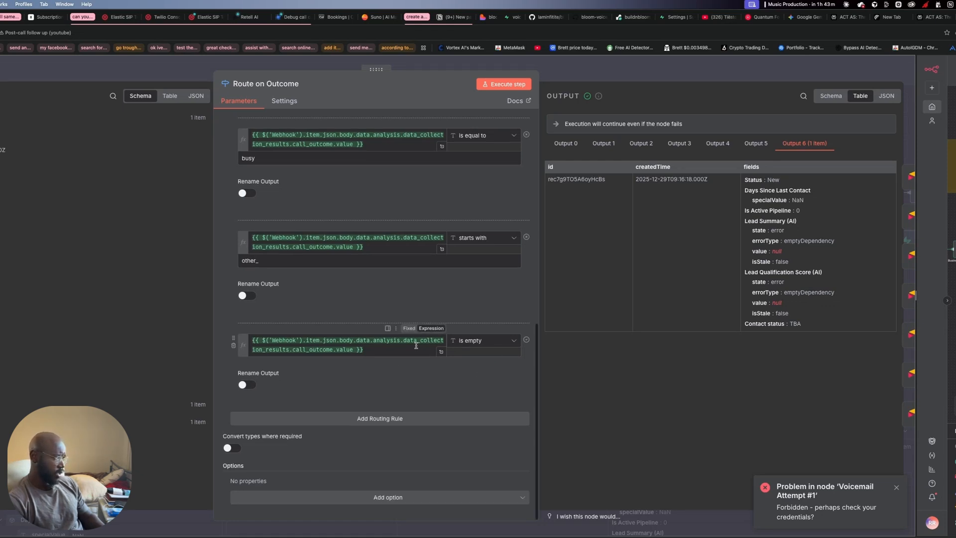
pyautogui.scroll(6, 417, 347)
pyautogui.scroll(5, 416, 347)
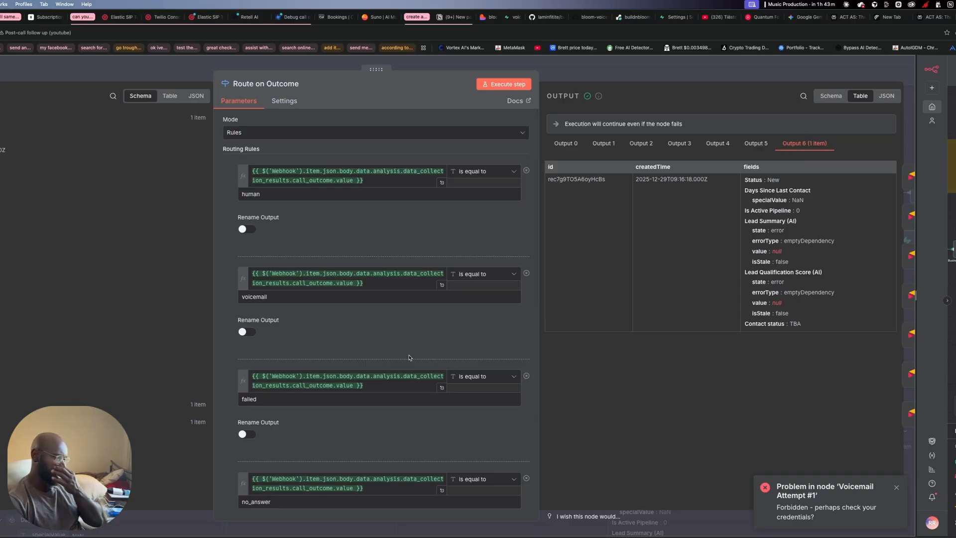
pyautogui.click(658, 77)
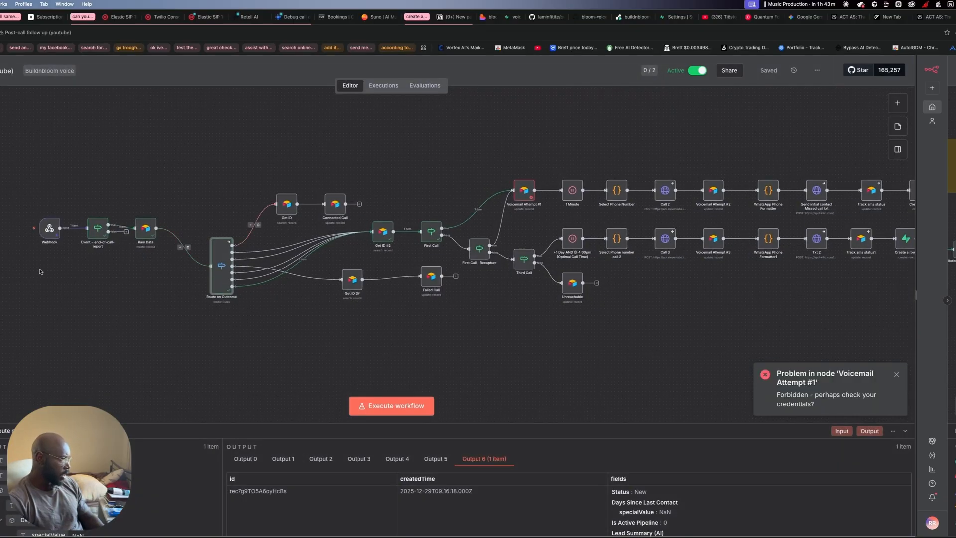
# - Open the Webhook node and examine its pinned output as JSON, including the phone call, analysis and dynamic variable sections
pyautogui.doubleClick(49, 229)
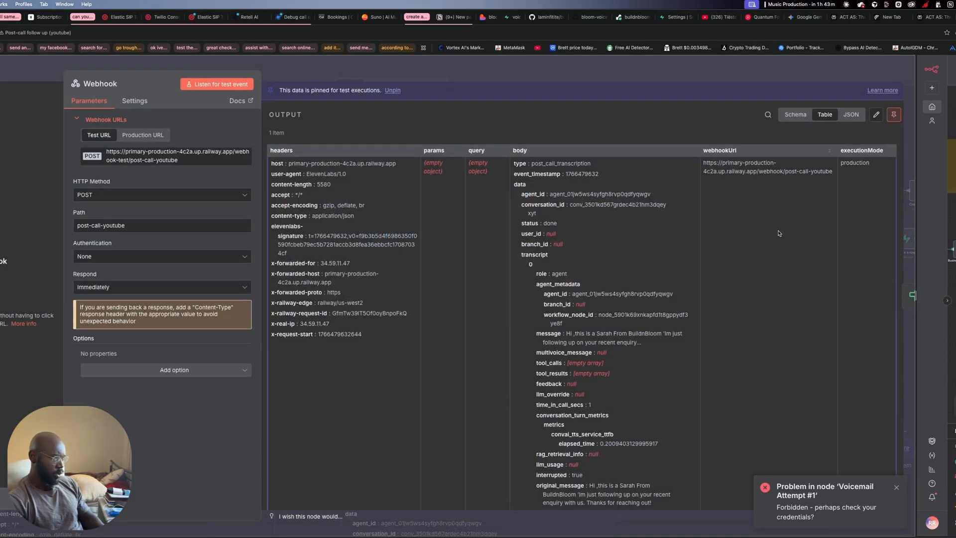
pyautogui.click(851, 114)
pyautogui.scroll(-10, 365, 259)
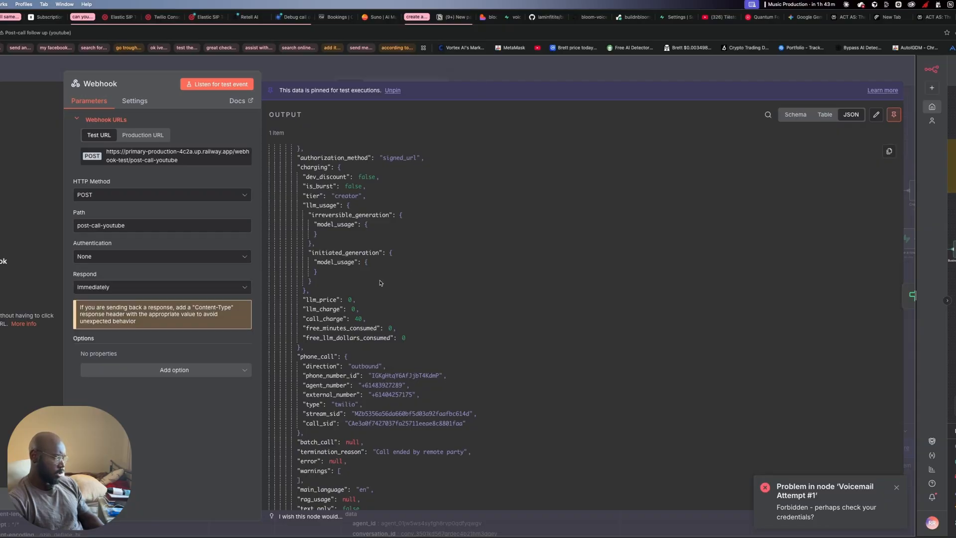
pyautogui.scroll(-10, 380, 282)
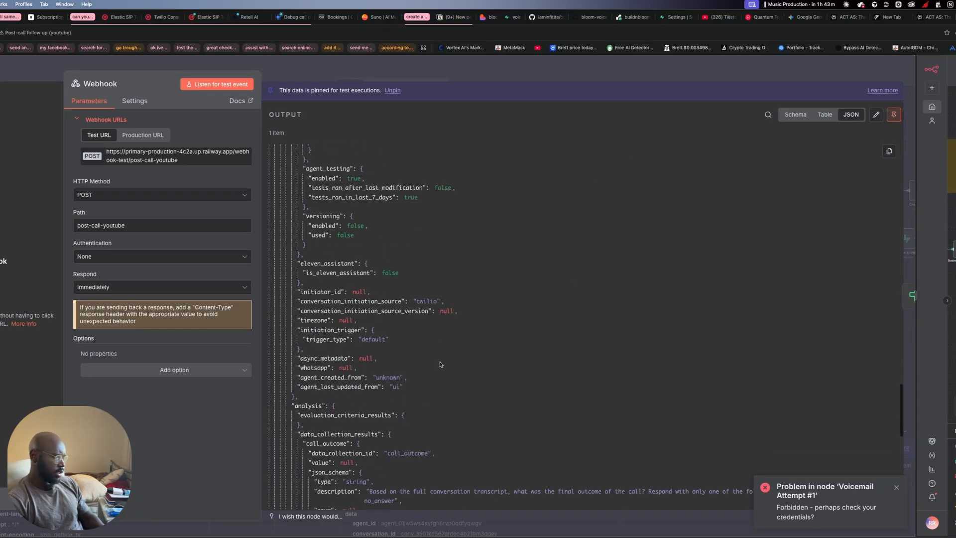
pyautogui.scroll(-10, 338, 377)
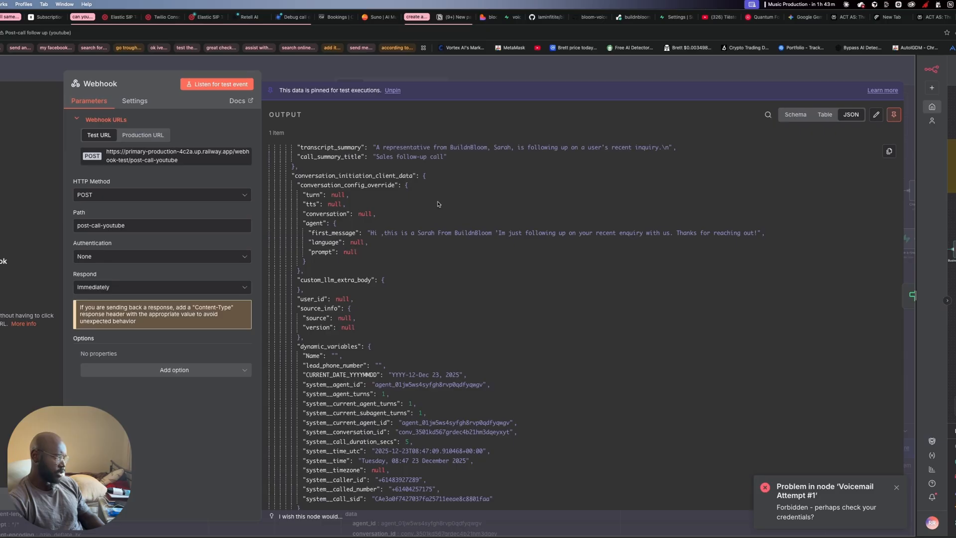
# - Open the Webhook node's pinned output for editing and examine the call_outcome entry under analysis, including its value and description
pyautogui.click(876, 114)
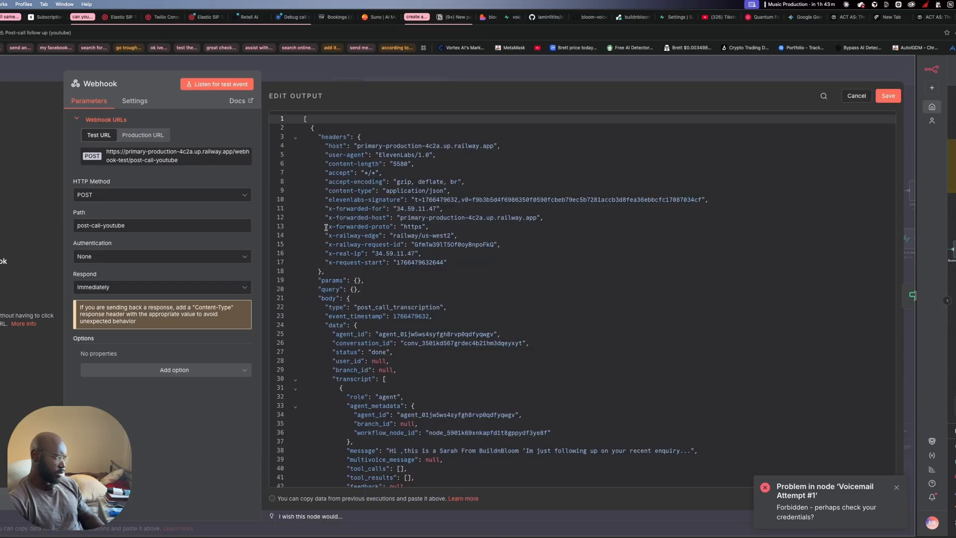
pyautogui.scroll(-20, 395, 307)
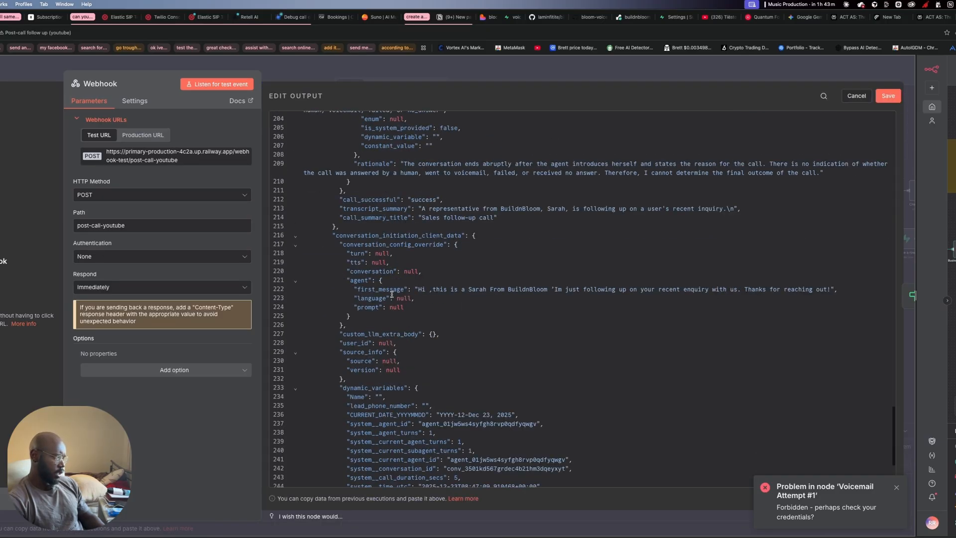
pyautogui.scroll(6, 393, 299)
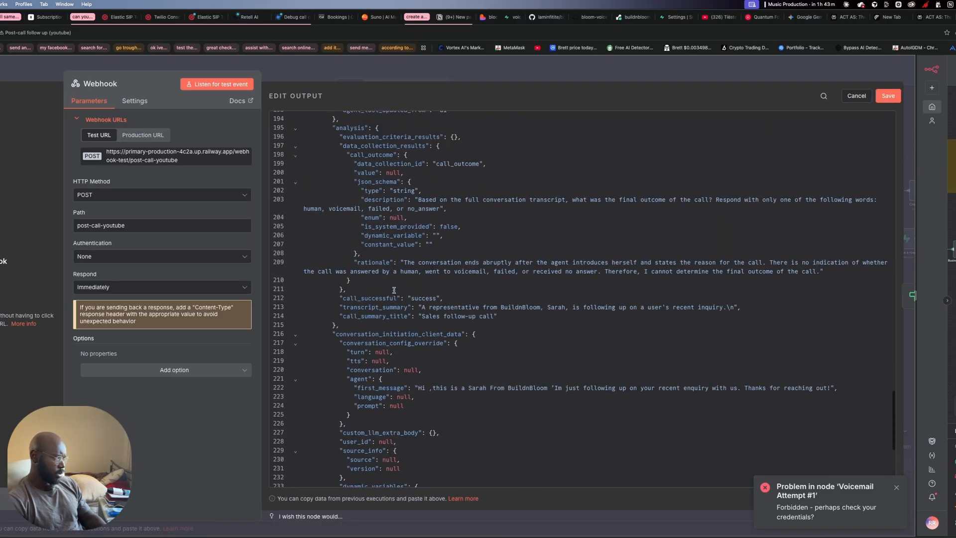
pyautogui.scroll(3, 394, 290)
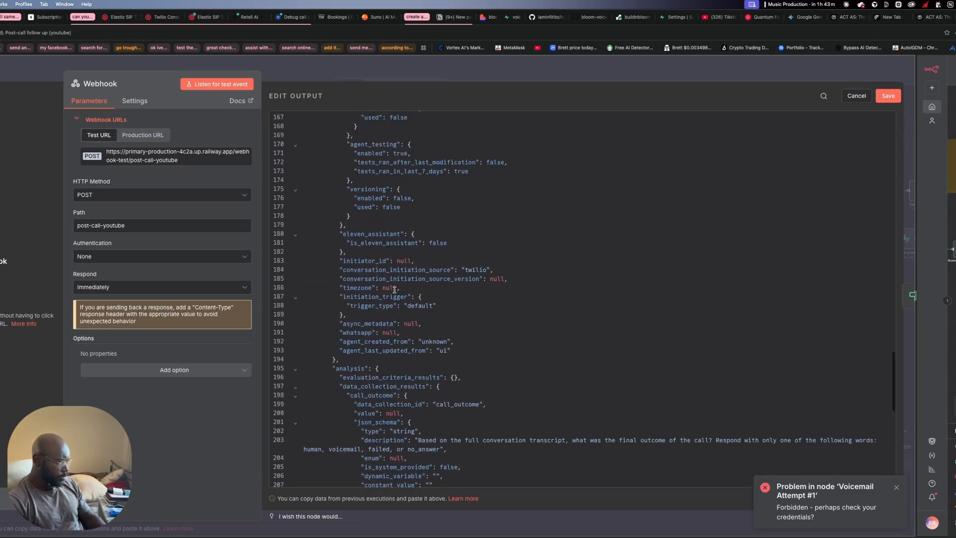
pyautogui.scroll(-3, 398, 299)
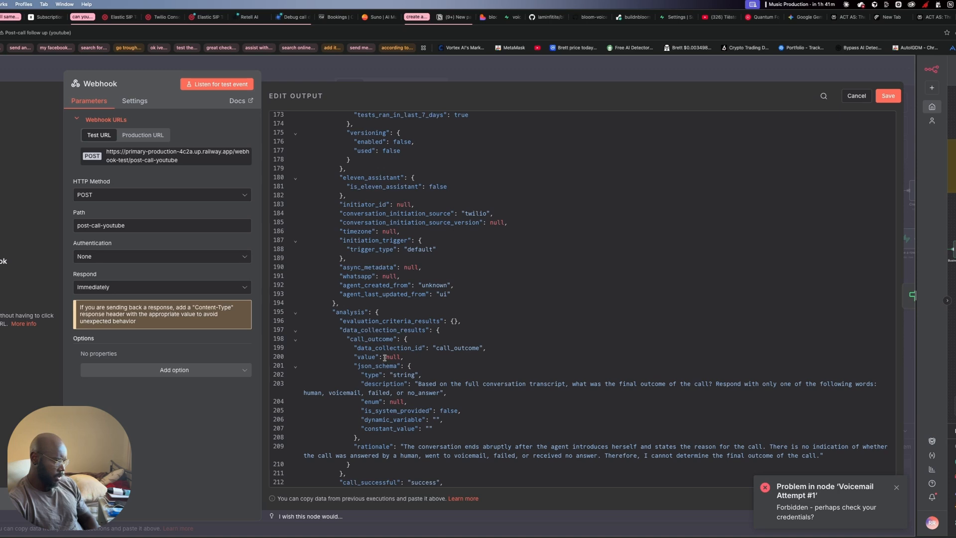
pyautogui.moveTo(384, 358); pyautogui.dragTo(398, 356)
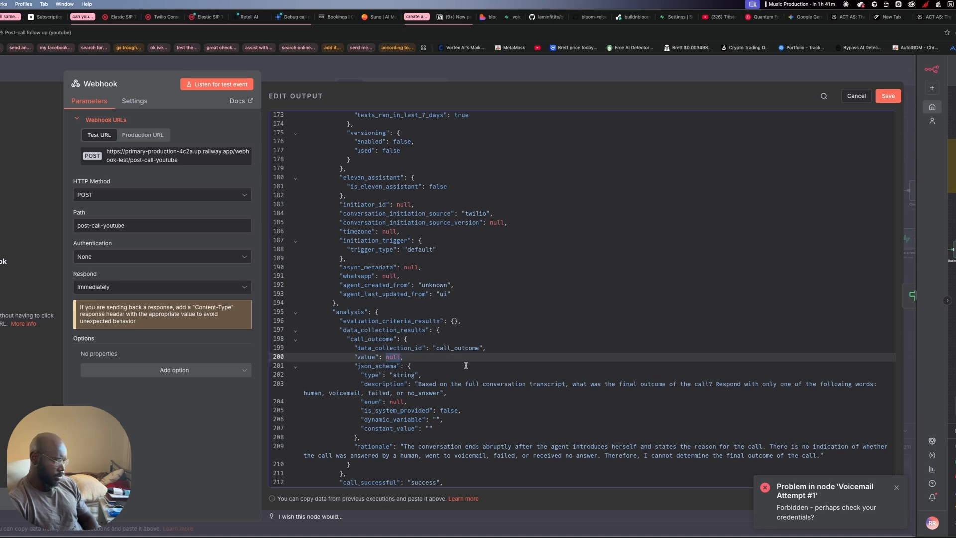
pyautogui.click(441, 384)
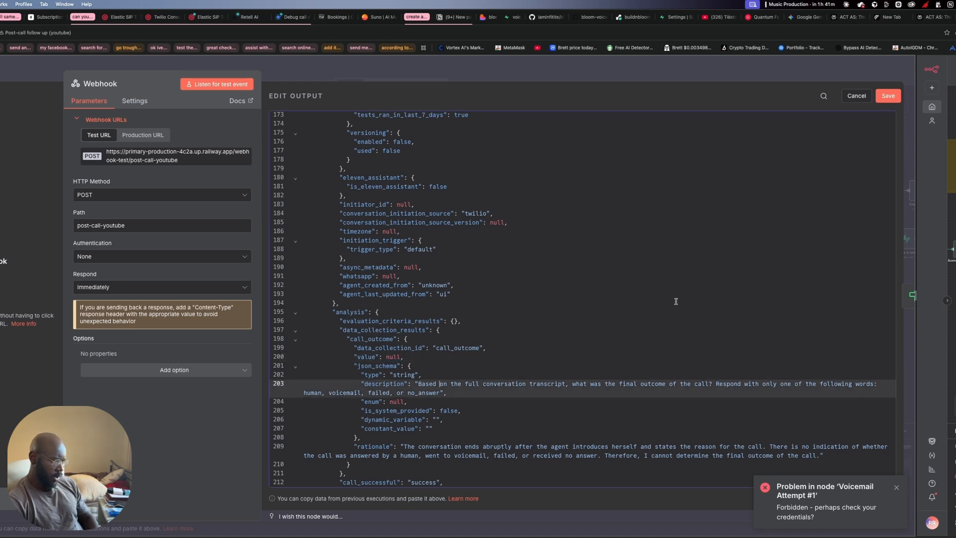
pyautogui.scroll(1, 371, 258)
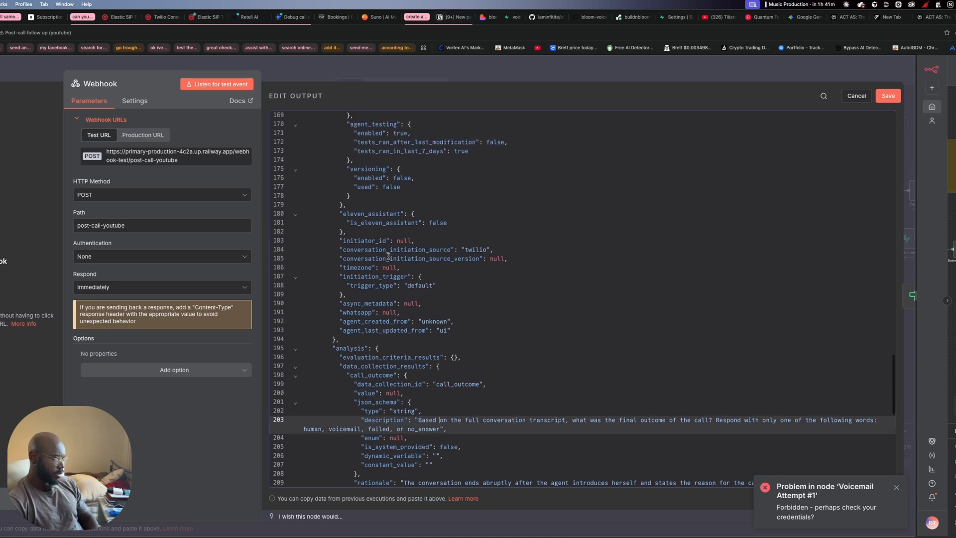
pyautogui.click(47, 17)
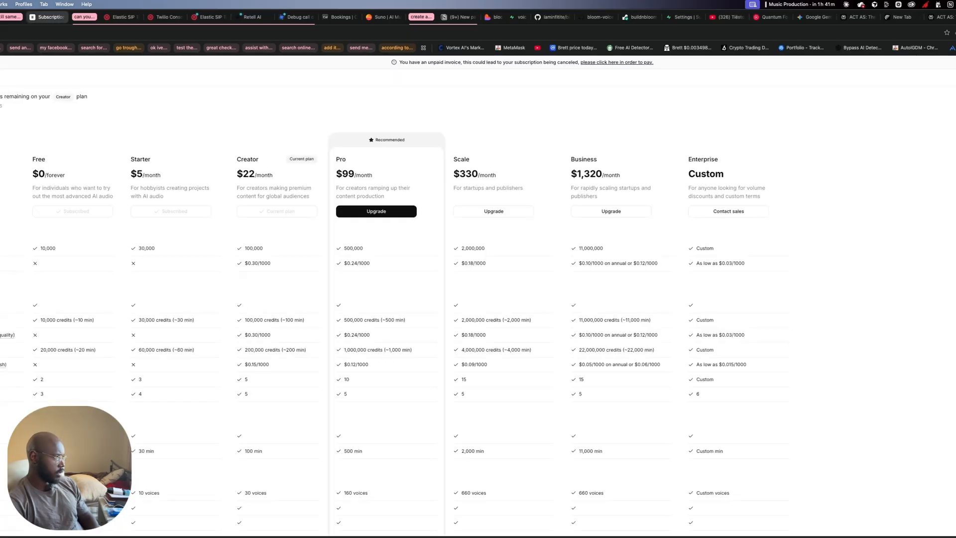
pyautogui.scroll(-3, 416, 243)
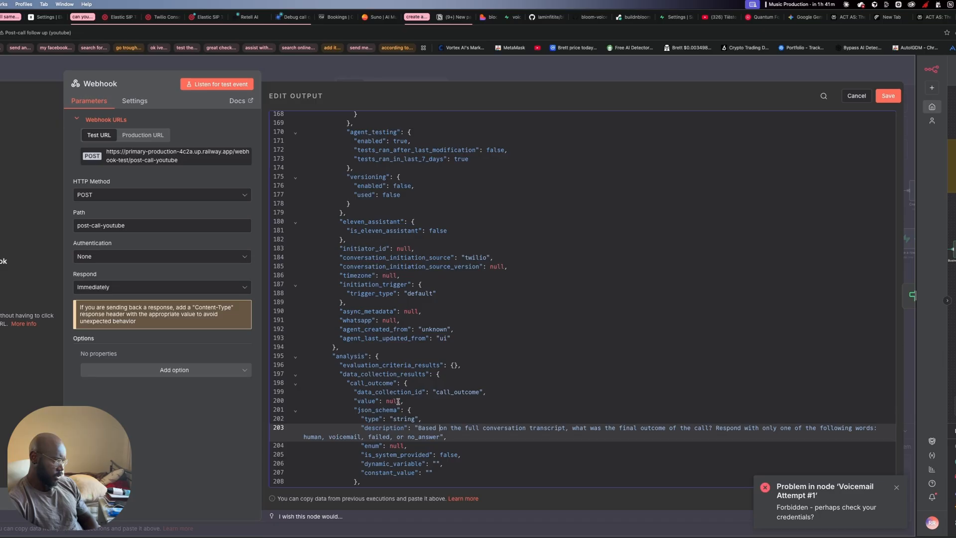
# - Try "Human" as the call_outcome value in the pinned data and restore it to null
pyautogui.moveTo(399, 402); pyautogui.dragTo(387, 401)
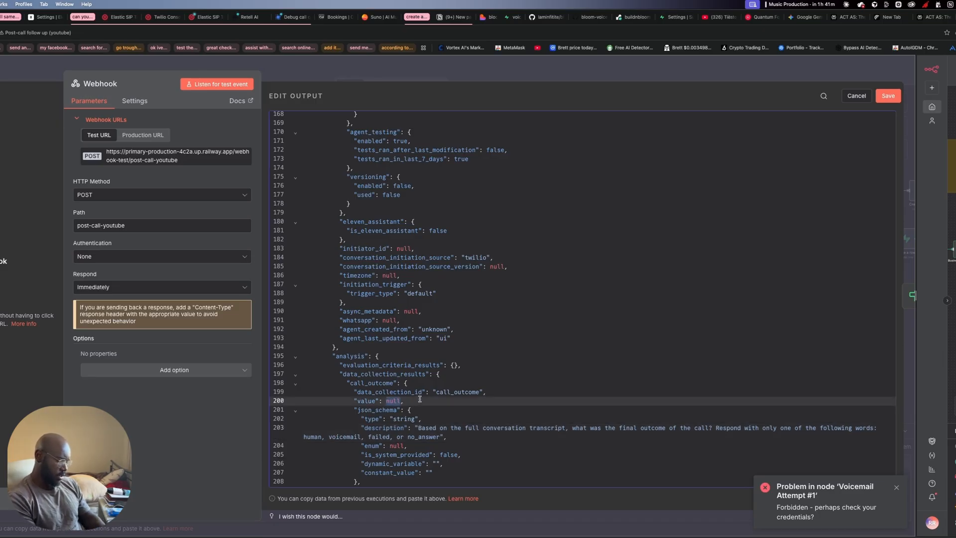
pyautogui.write('"Human')
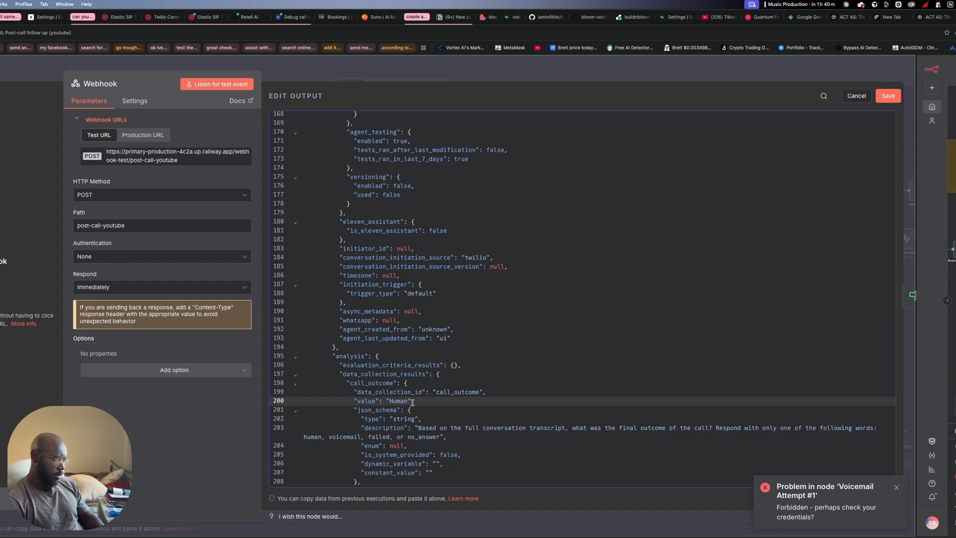
pyautogui.moveTo(412, 400); pyautogui.dragTo(386, 400)
pyautogui.write('nbuu')
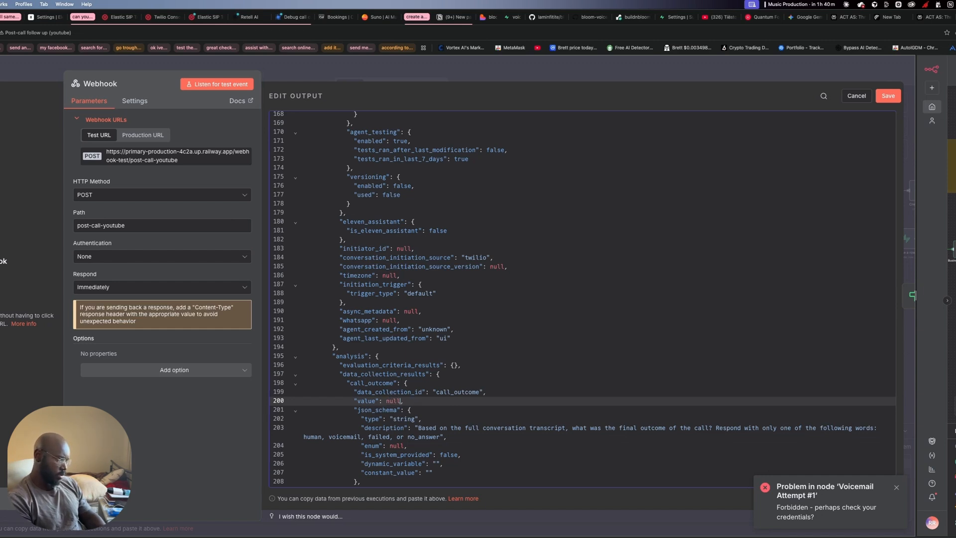
# - Save the Webhook node's pinned output and execute the post-call follow-up workflow, following the run past the 1 Minute wait
pyautogui.click(888, 95)
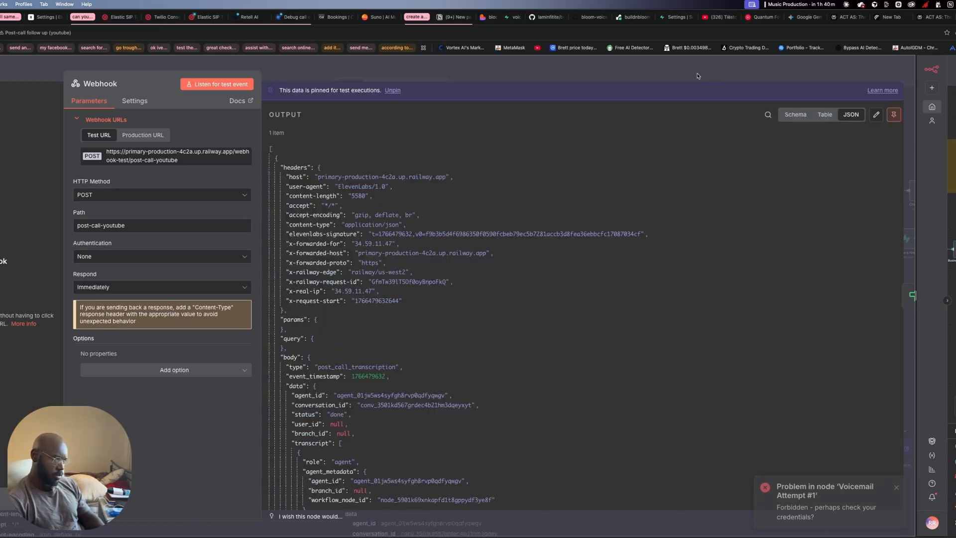
pyautogui.press('Escape')
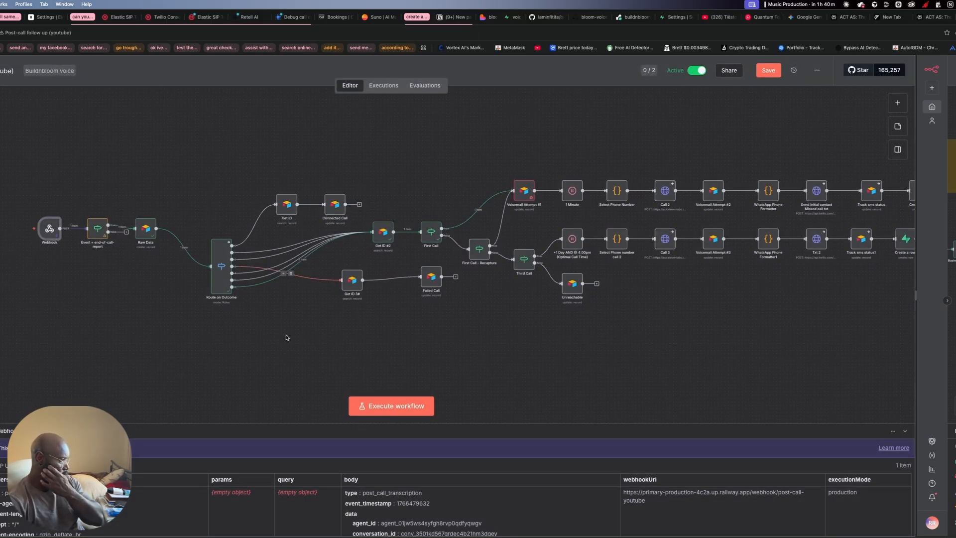
pyautogui.click(364, 406)
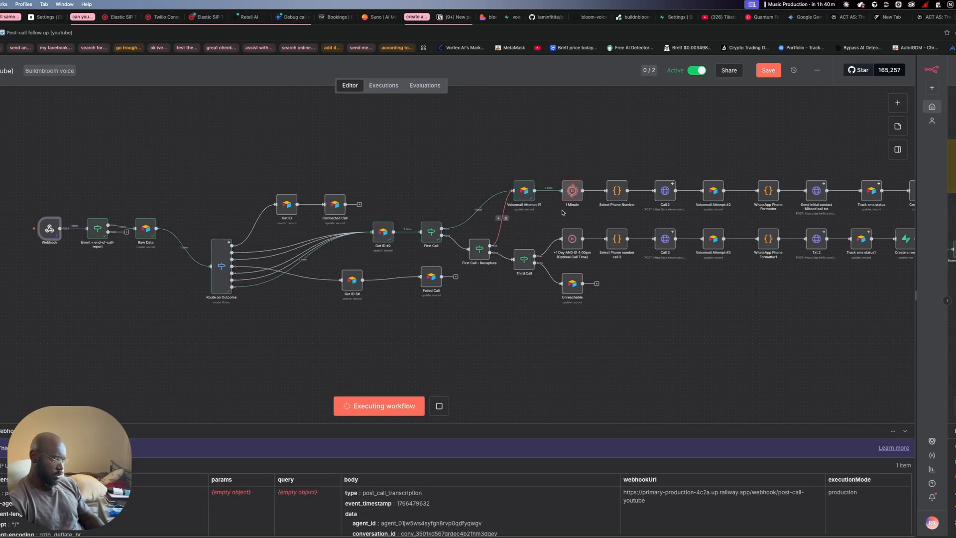
pyautogui.hscroll(1, 613, 204)
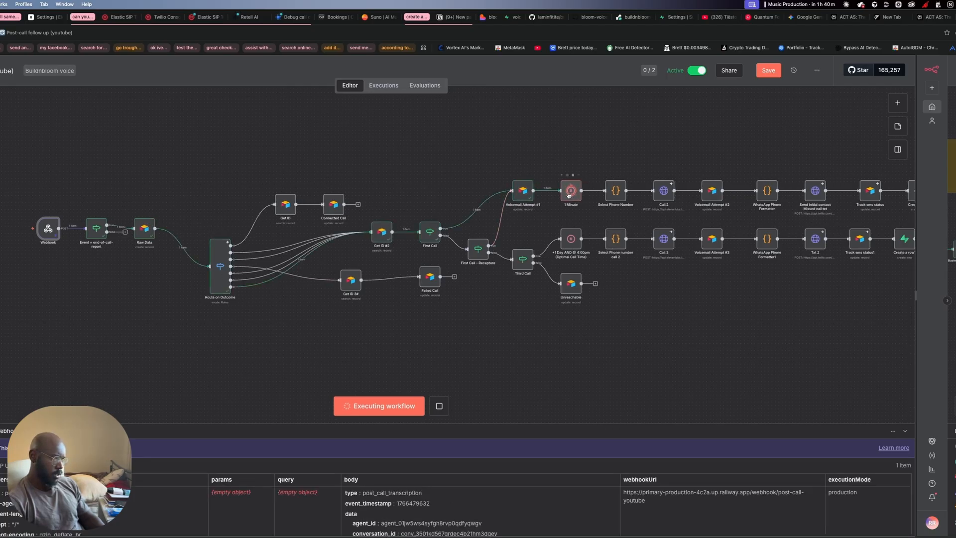
pyautogui.hscroll(3, 571, 194)
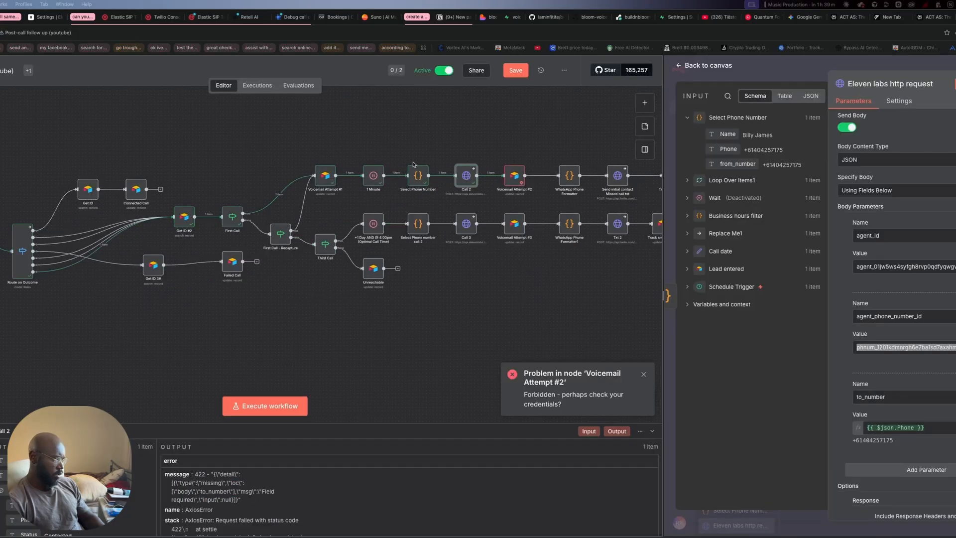
# - Open the Call 2 node and examine its body parameters alongside the error details in its output
pyautogui.hscroll(5, 425, 162)
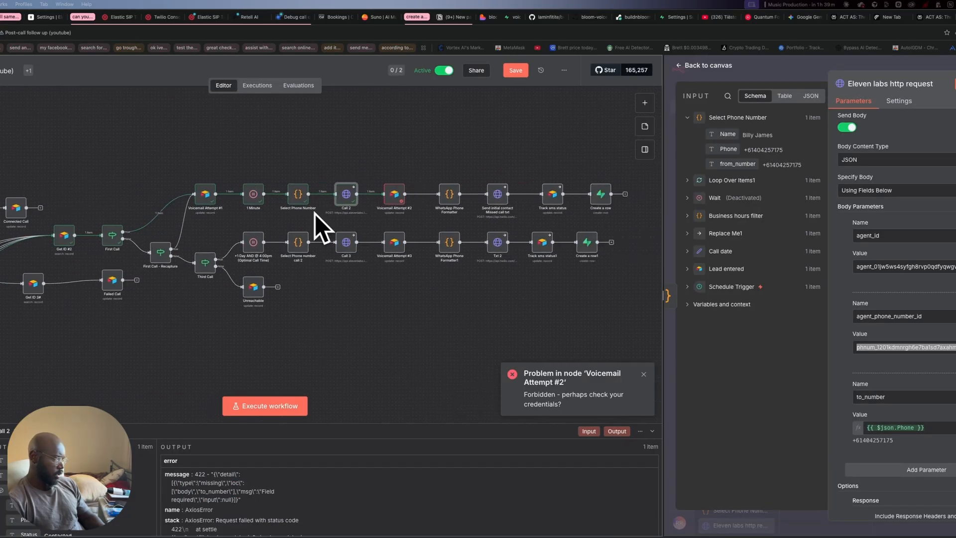
pyautogui.scroll(1, 317, 215)
pyautogui.doubleClick(339, 209)
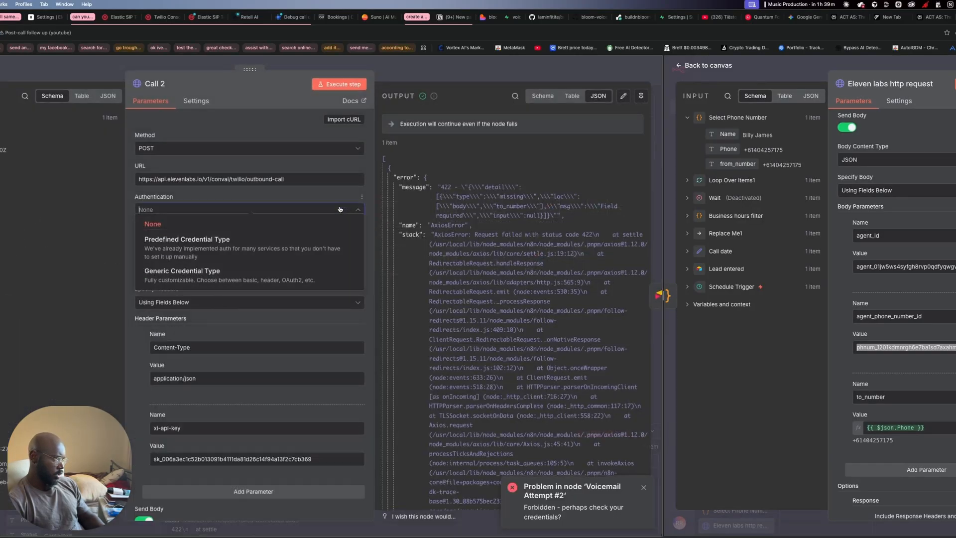
pyautogui.click(38, 183)
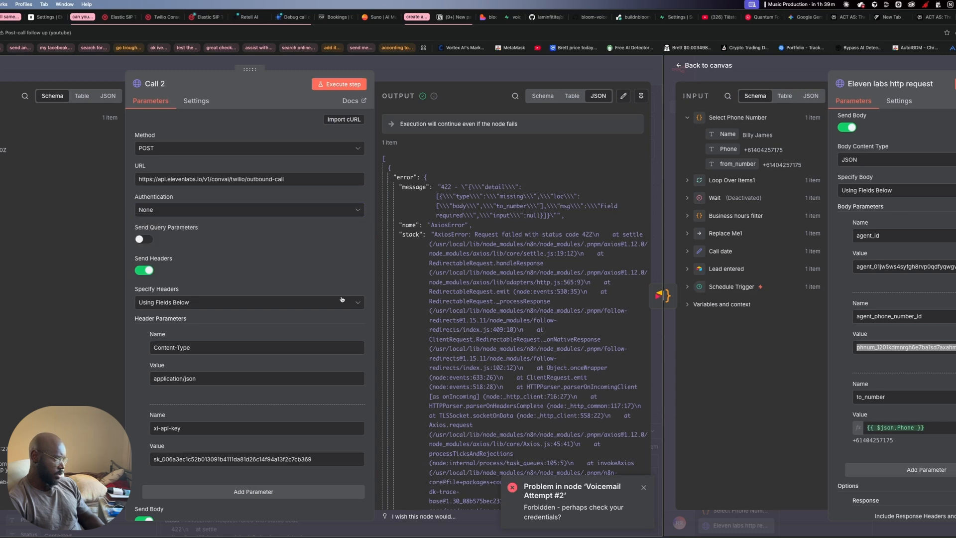
pyautogui.scroll(-3, 242, 238)
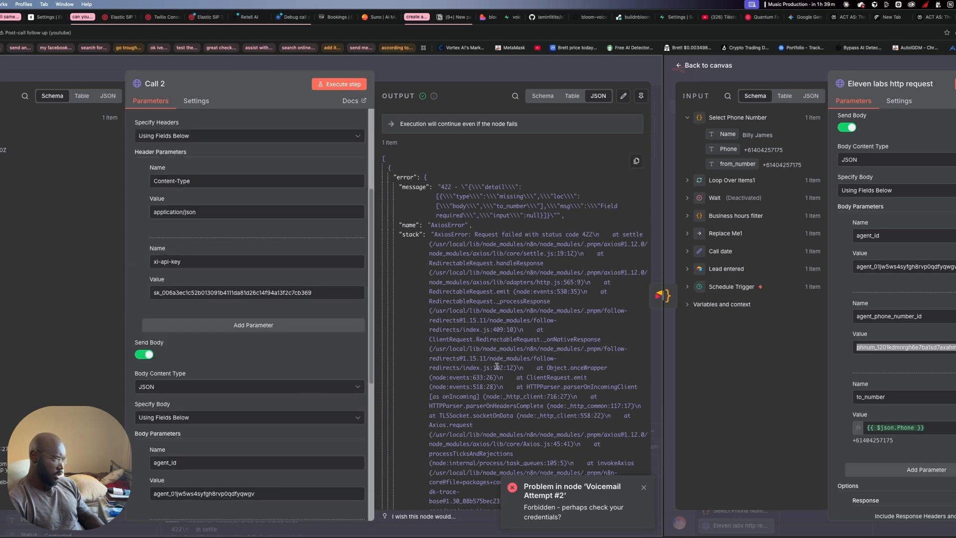
pyautogui.scroll(-3, 280, 392)
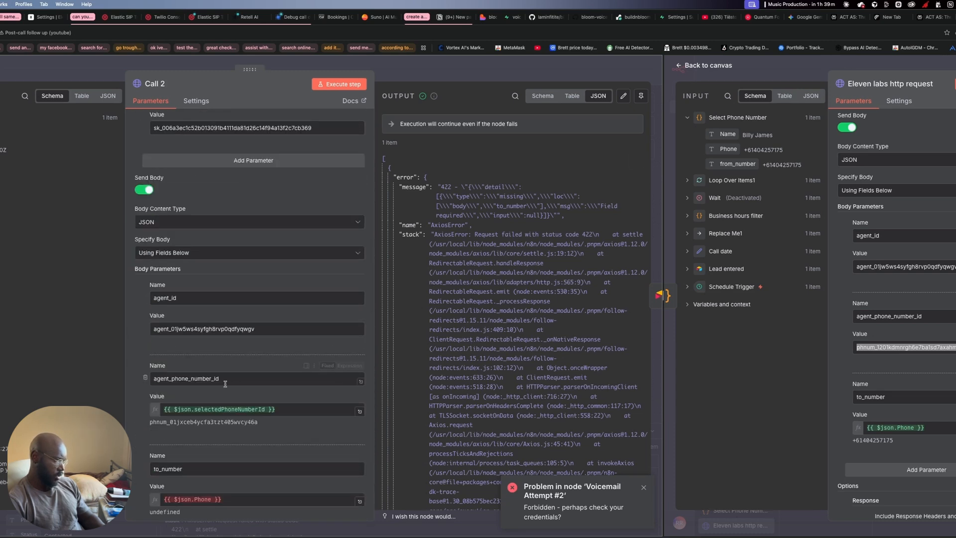
pyautogui.scroll(-1, 280, 392)
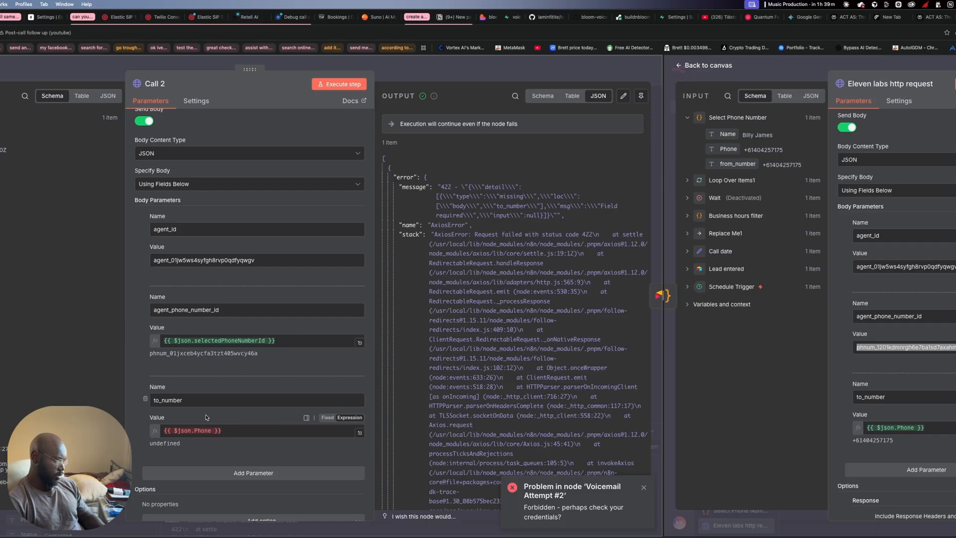
pyautogui.scroll(-1, 213, 421)
pyautogui.moveTo(438, 186); pyautogui.dragTo(568, 457)
pyautogui.click(448, 362)
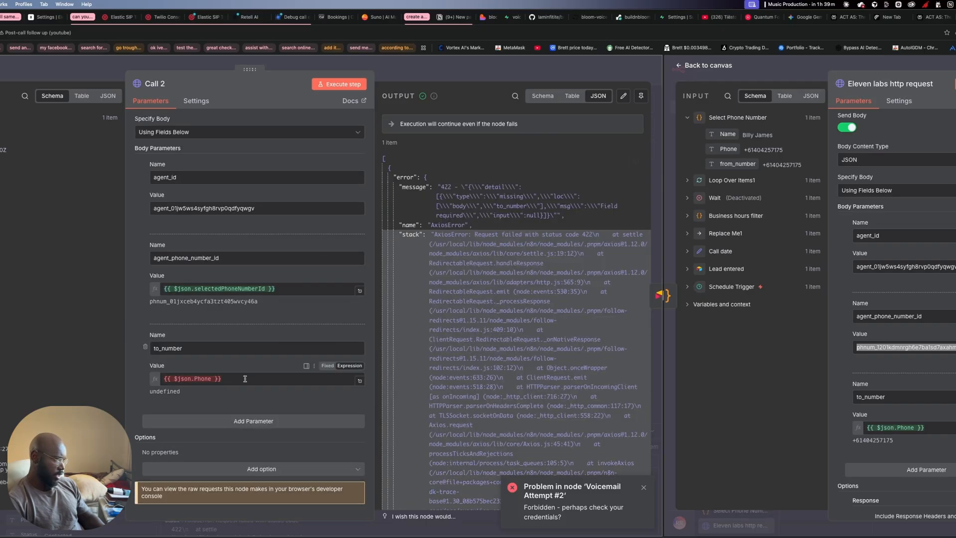
# - Set Call 2's to_number value to the expression {{ $json.fields['Phone Number'] }} and save the workflow
pyautogui.tripleClick(254, 382)
pyautogui.press('BackSpace')
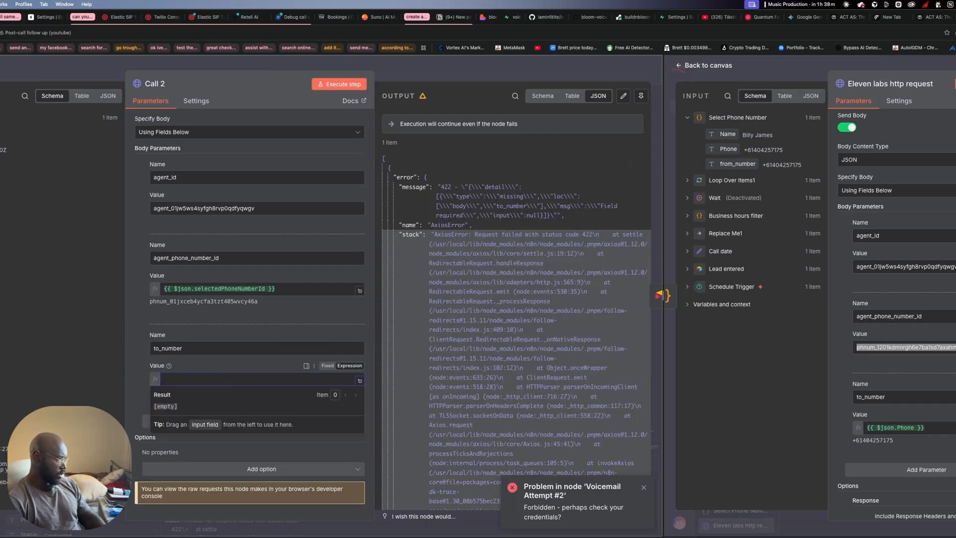
pyautogui.moveTo(2, 224); pyautogui.dragTo(178, 372)
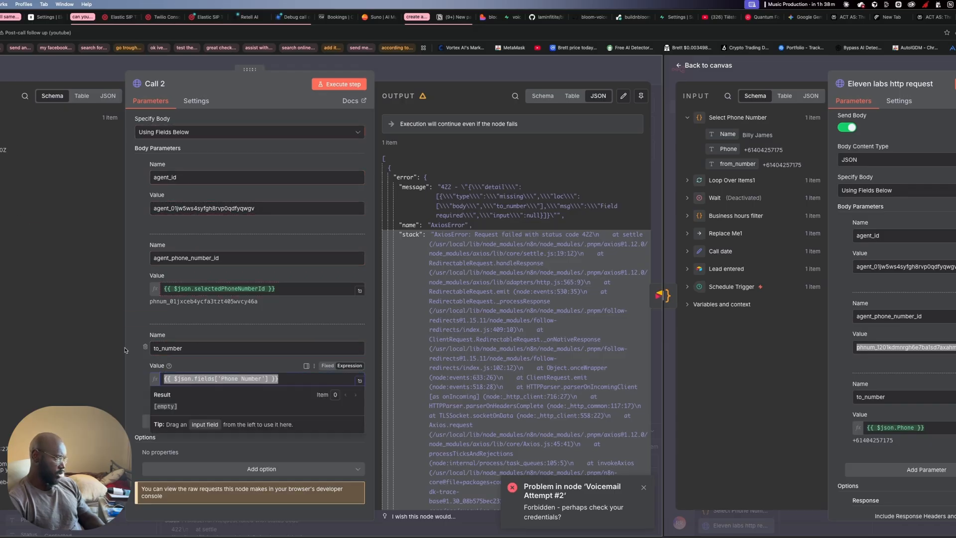
pyautogui.click(53, 259)
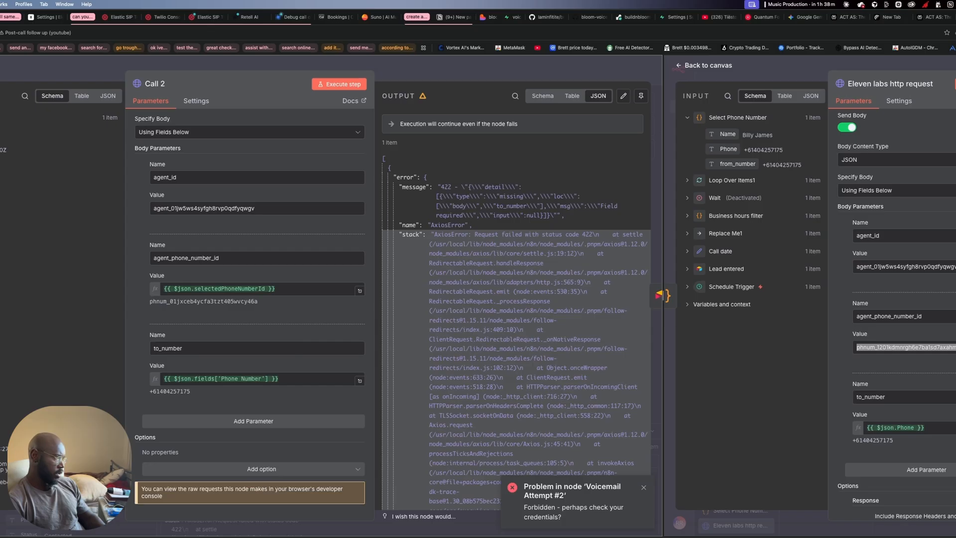
pyautogui.click(35, 64)
pyautogui.scroll(-2, 312, 234)
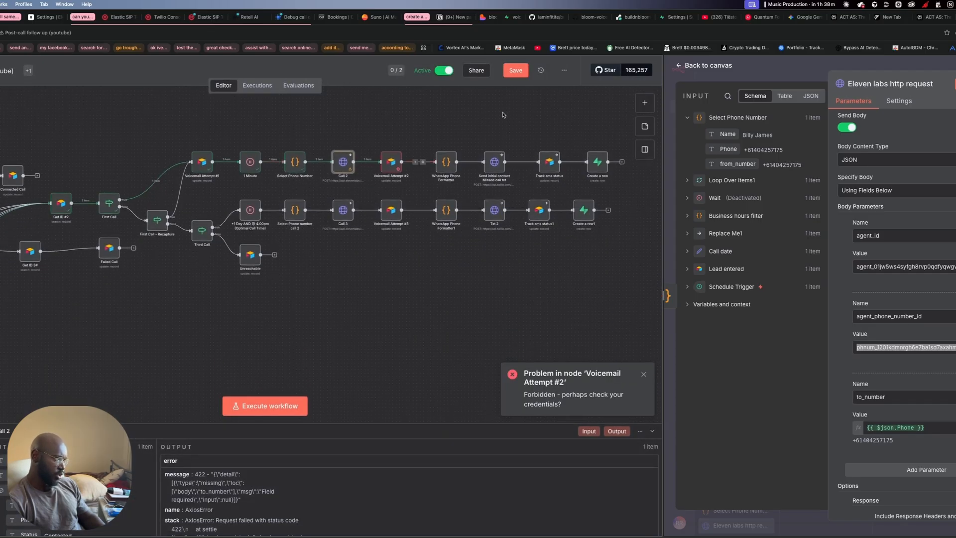
pyautogui.click(516, 76)
# - Set the Voicemail Attempt #2 node's Airtable base to Leads Management and its table to Leads
pyautogui.doubleClick(392, 164)
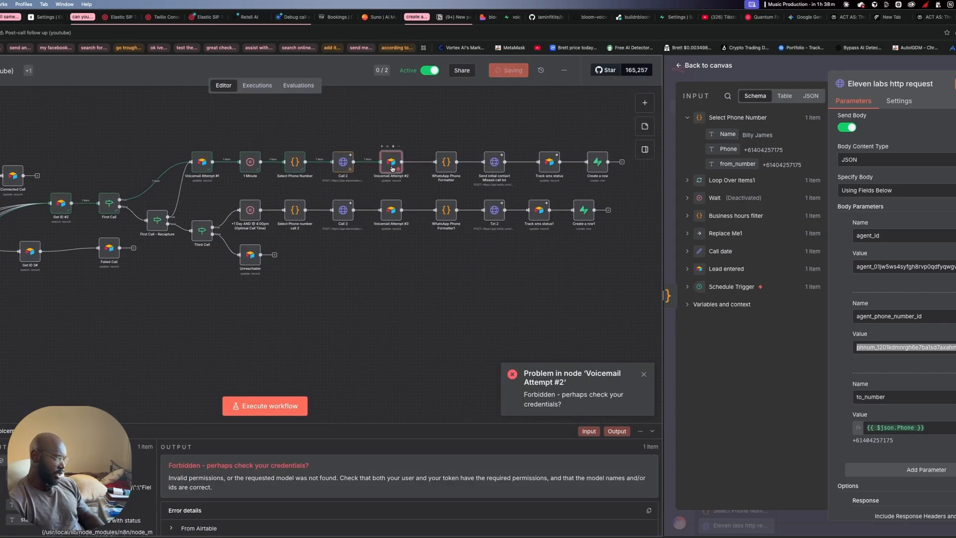
pyautogui.scroll(-2, 219, 351)
pyautogui.scroll(2, 219, 352)
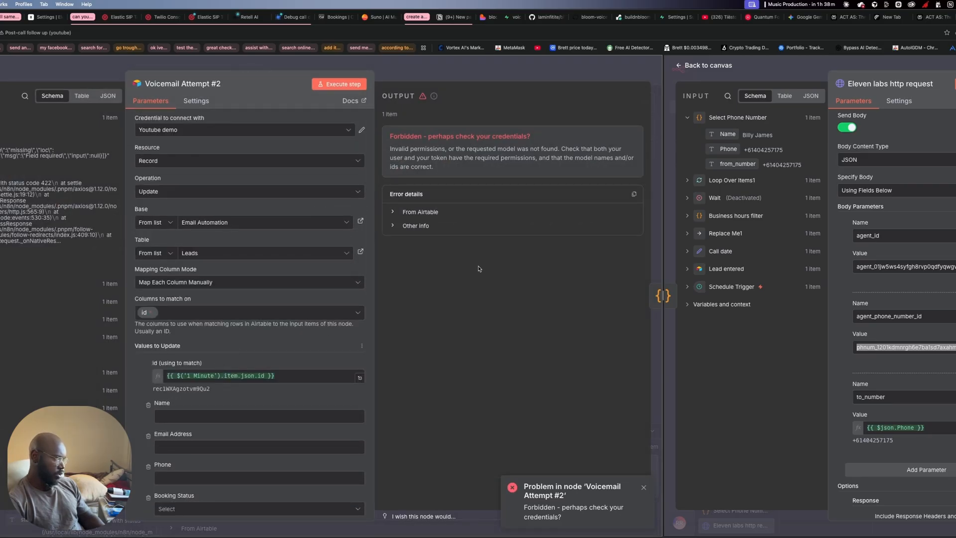
pyautogui.click(249, 222)
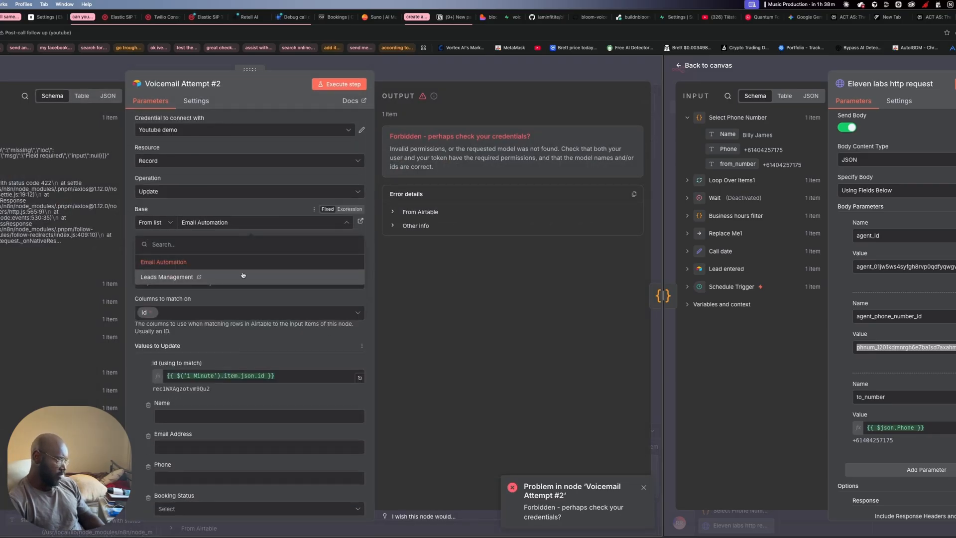
pyautogui.click(248, 277)
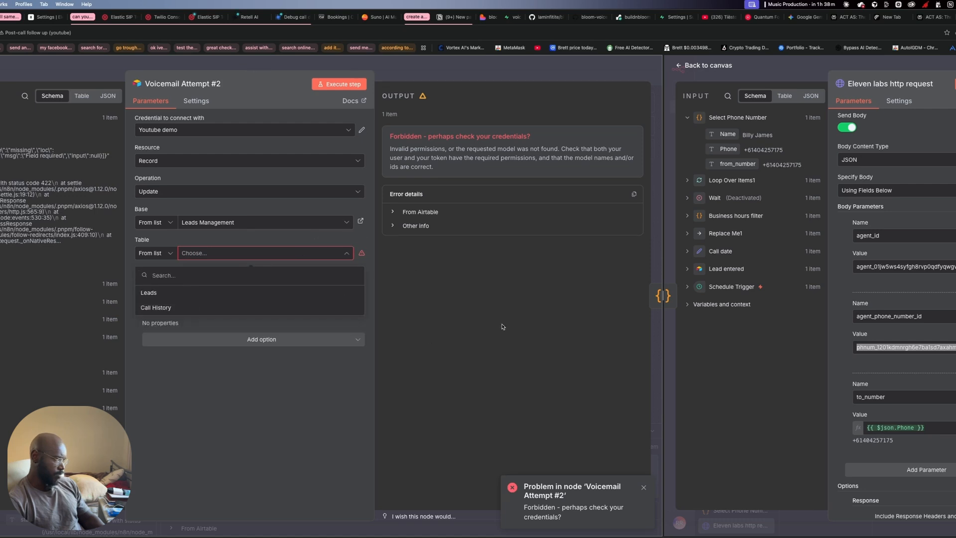
pyautogui.click(199, 293)
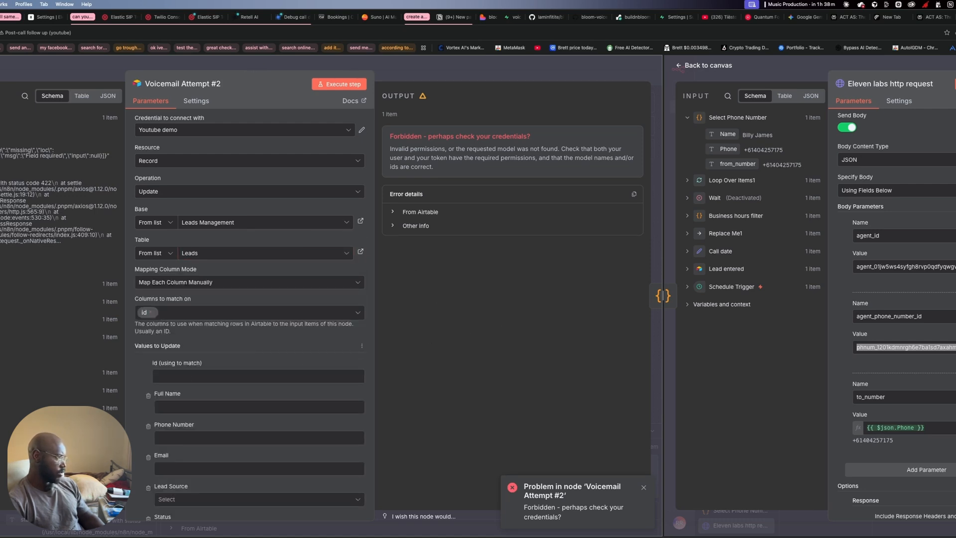
pyautogui.scroll(-2, 59, 199)
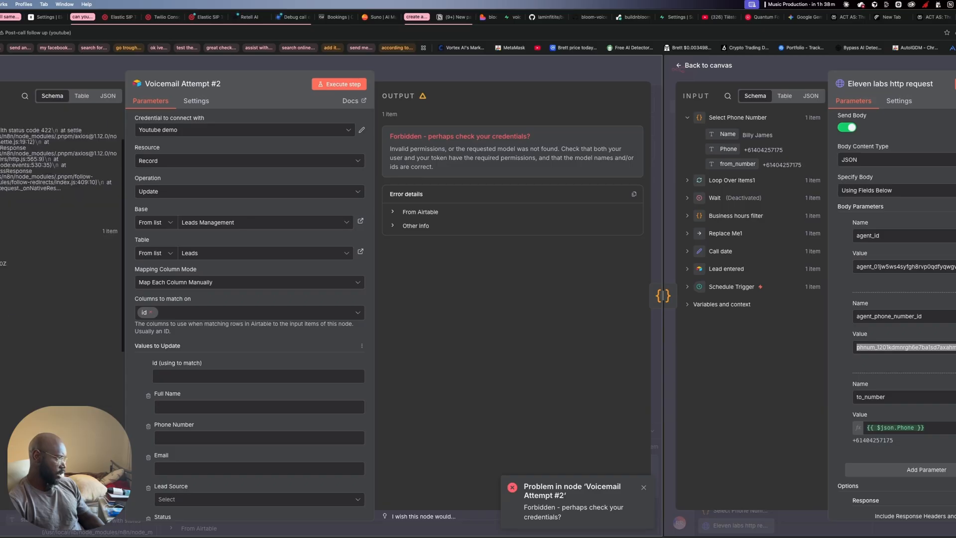
# - Map the Voicemail Attempt #2 node's id match value to {{ $('Select Phone Number').item.json.id }} and look over the remaining update fields
pyautogui.moveTo(22, 309); pyautogui.dragTo(199, 381)
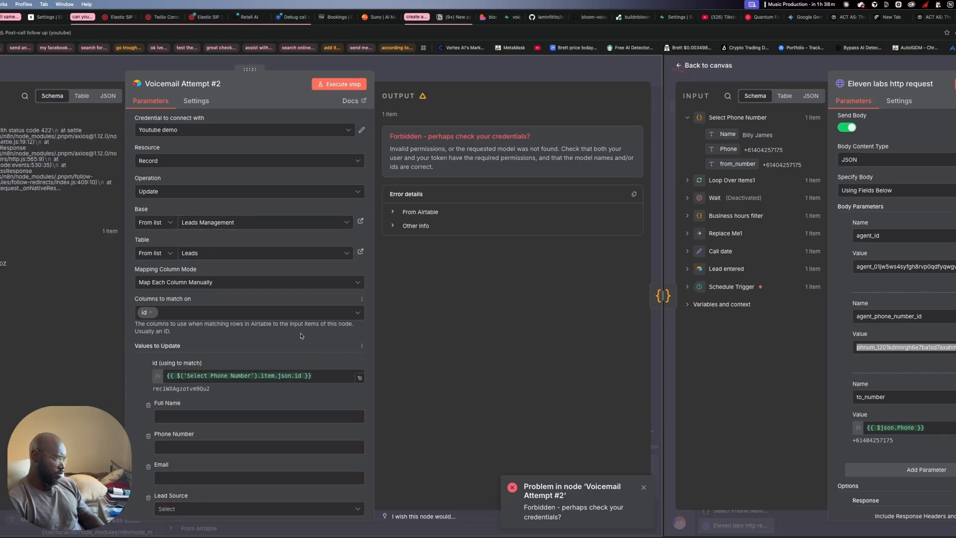
pyautogui.scroll(-3, 313, 339)
pyautogui.scroll(-10, 318, 341)
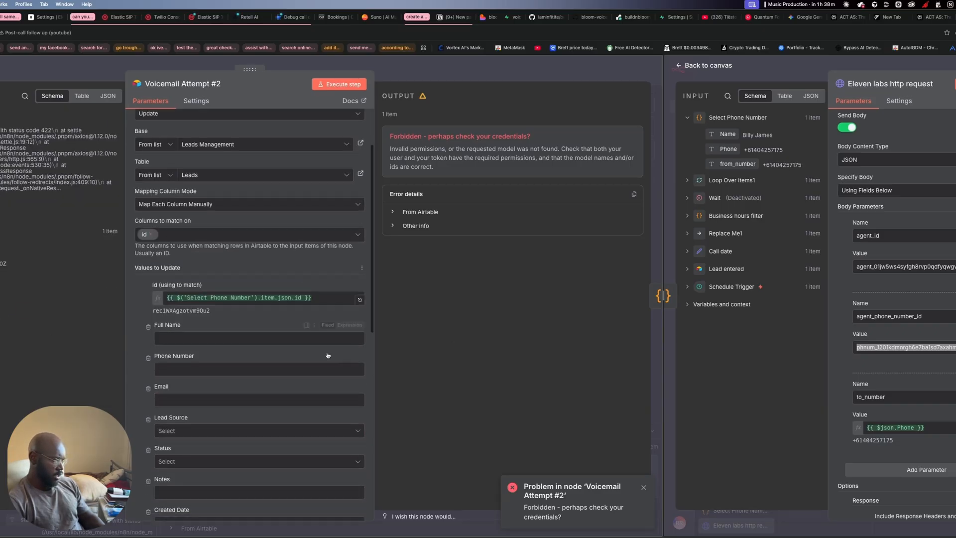
pyautogui.scroll(7, 322, 351)
pyautogui.scroll(2, 324, 355)
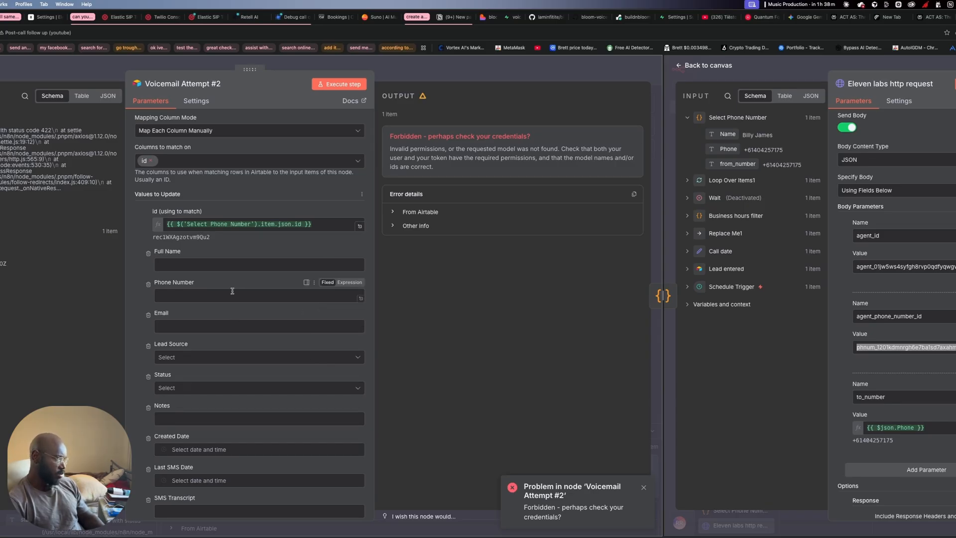
# - Execute the Voicemail Attempt #2 node and save the workflow
pyautogui.hotkey('ctrl', 'Up')
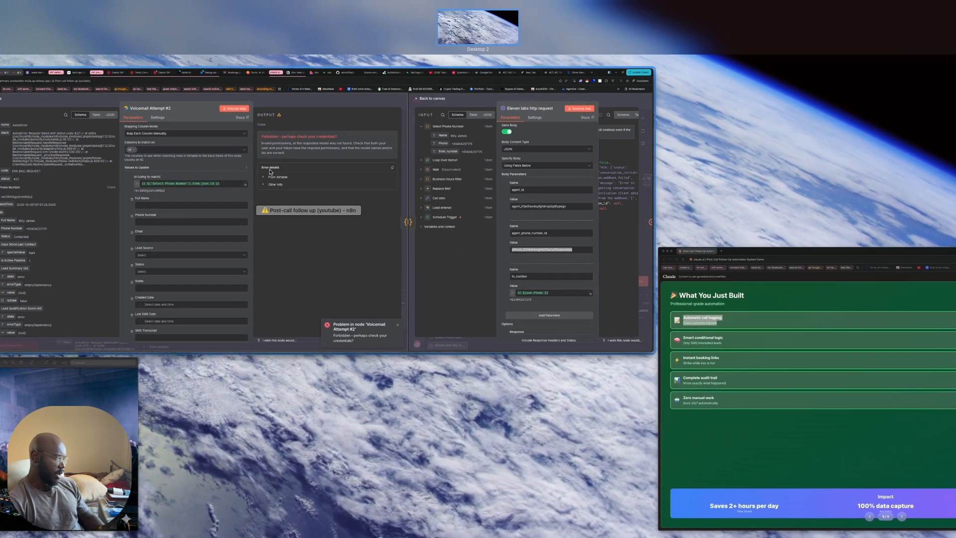
pyautogui.click(266, 173)
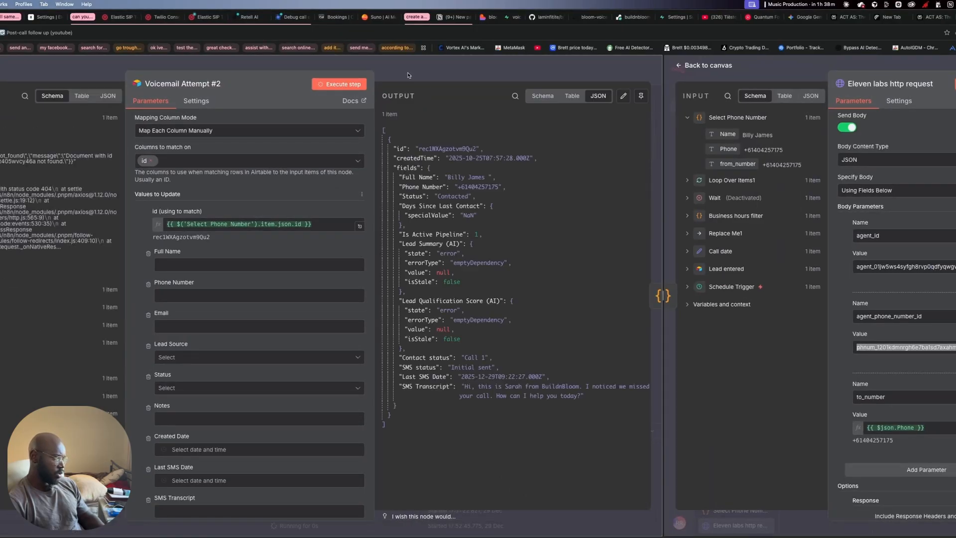
pyautogui.click(410, 79)
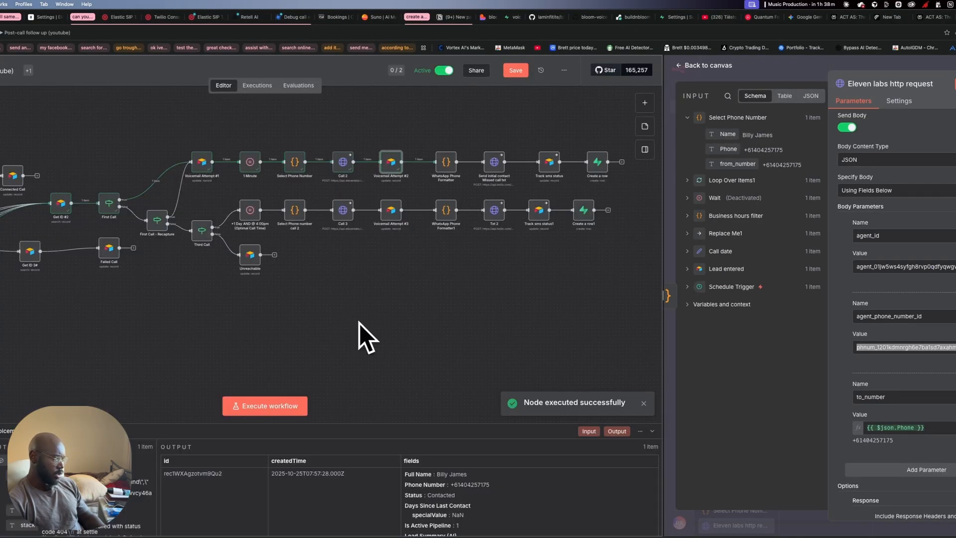
pyautogui.click(515, 70)
pyautogui.scroll(3, 408, 142)
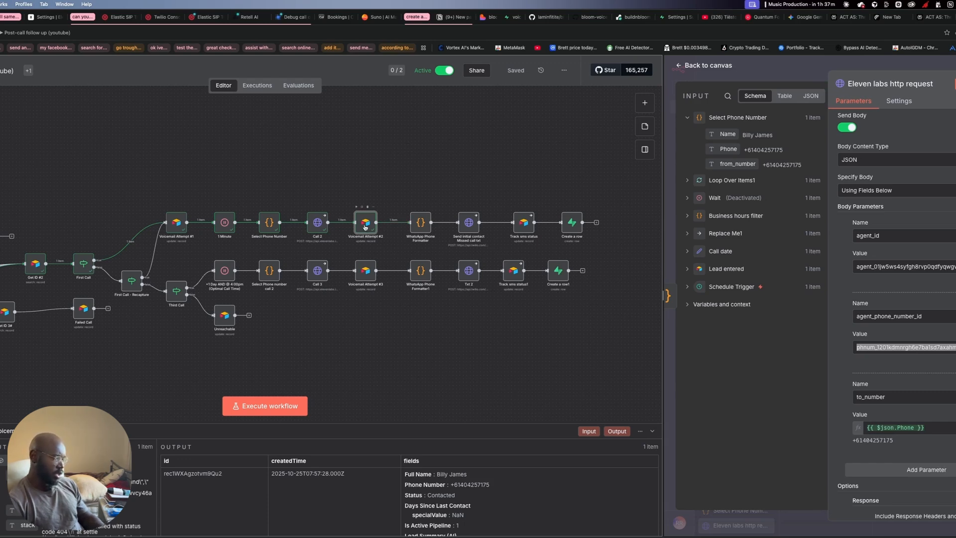
# - Execute the WhatsApp Phone Formatter node and the Send initial contact Missed call txt node
pyautogui.doubleClick(417, 224)
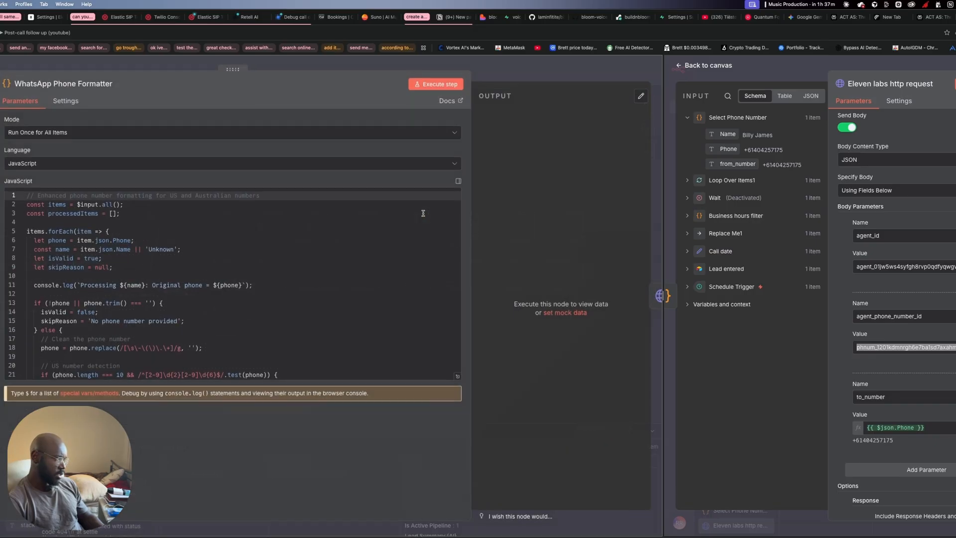
pyautogui.click(449, 85)
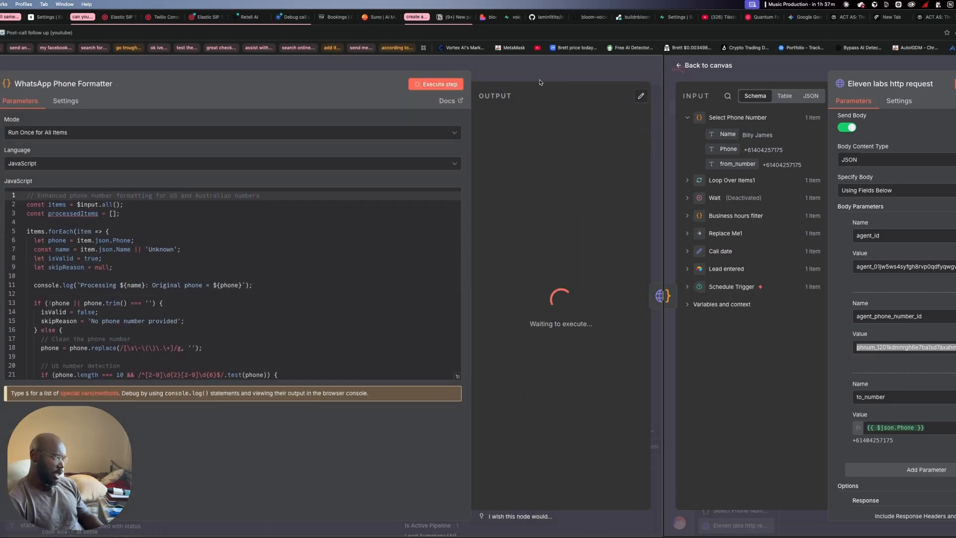
pyautogui.click(531, 80)
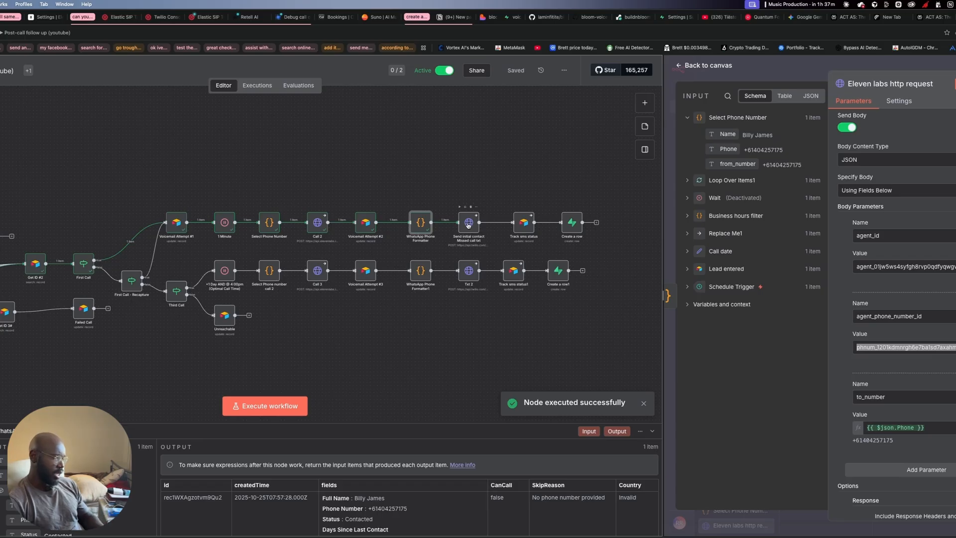
pyautogui.doubleClick(467, 224)
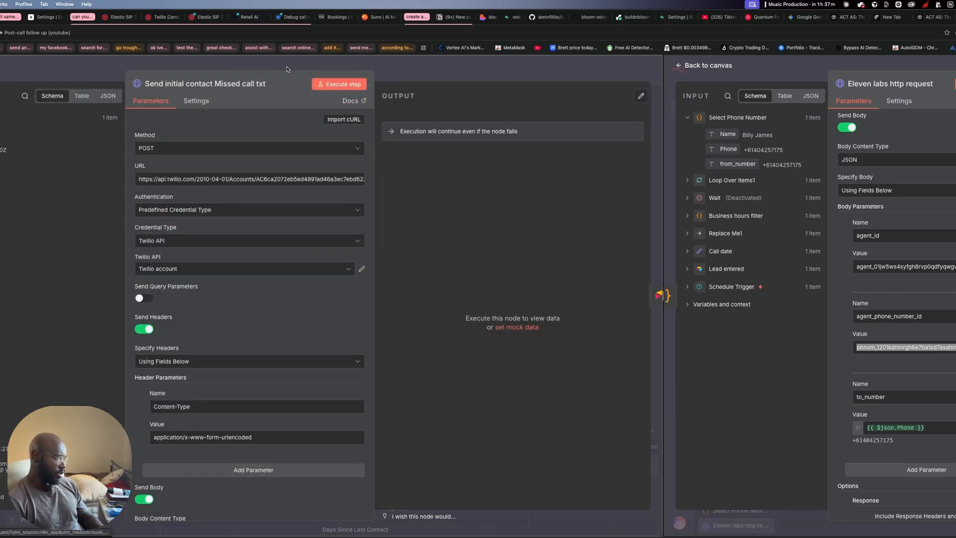
pyautogui.click(329, 84)
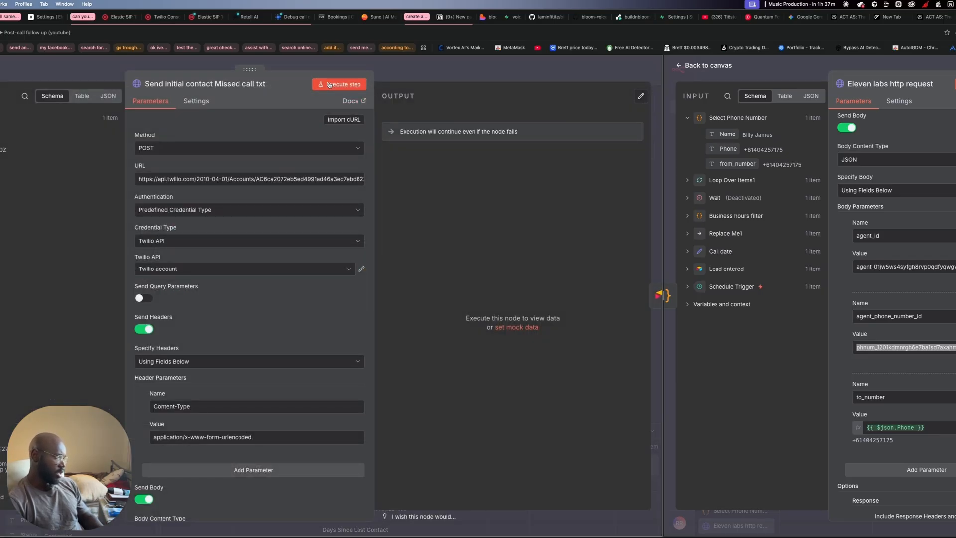
pyautogui.click(413, 76)
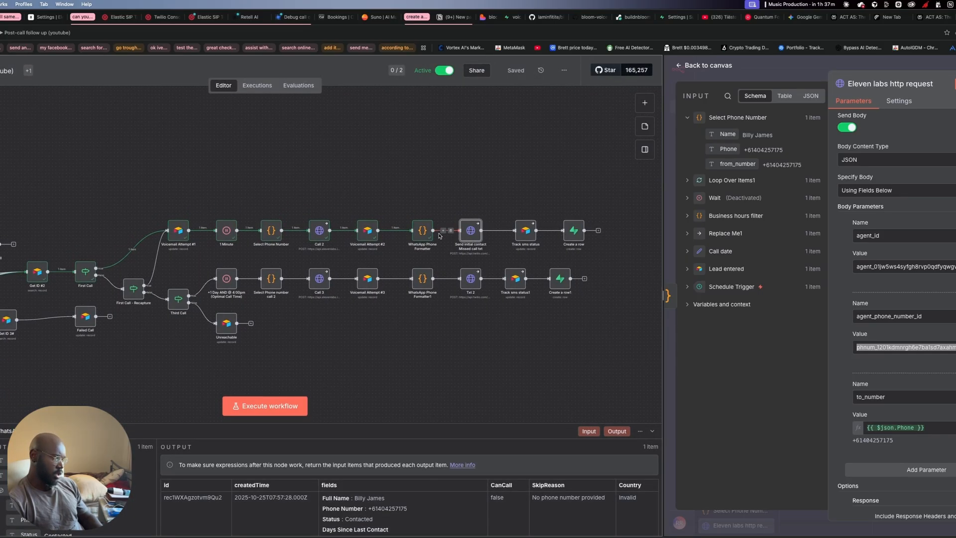
# - Rerun the WhatsApp Phone Formatter node, followed by the Send initial contact Missed call txt node
pyautogui.doubleClick(421, 231)
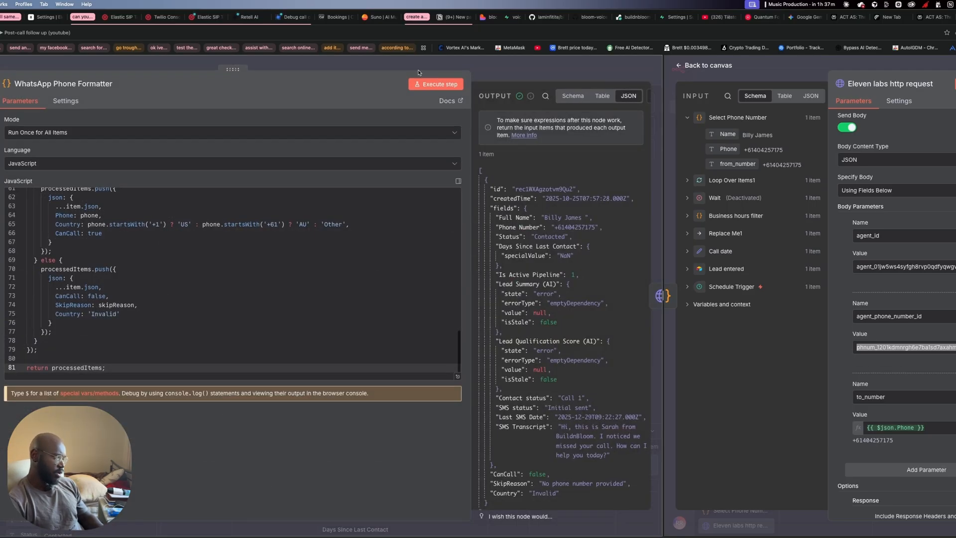
pyautogui.click(442, 89)
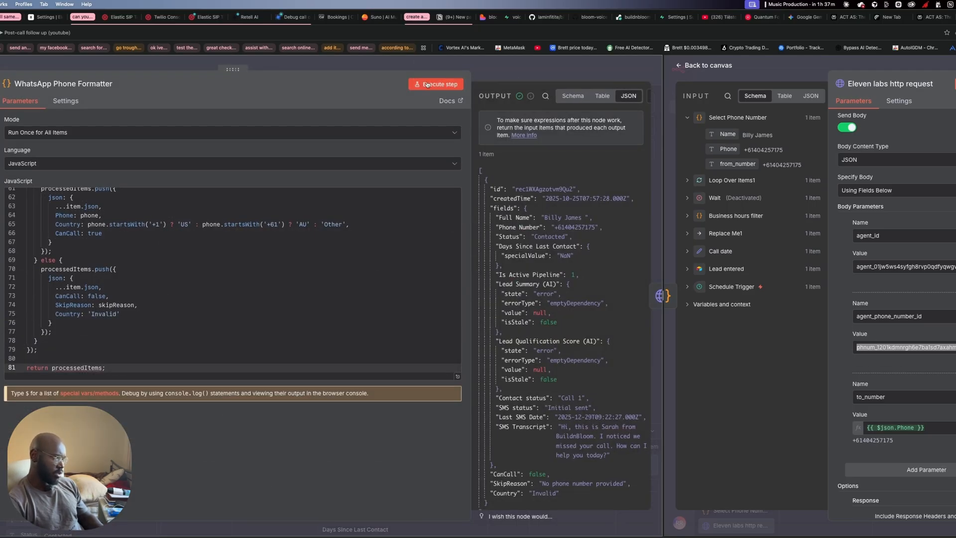
pyautogui.click(505, 76)
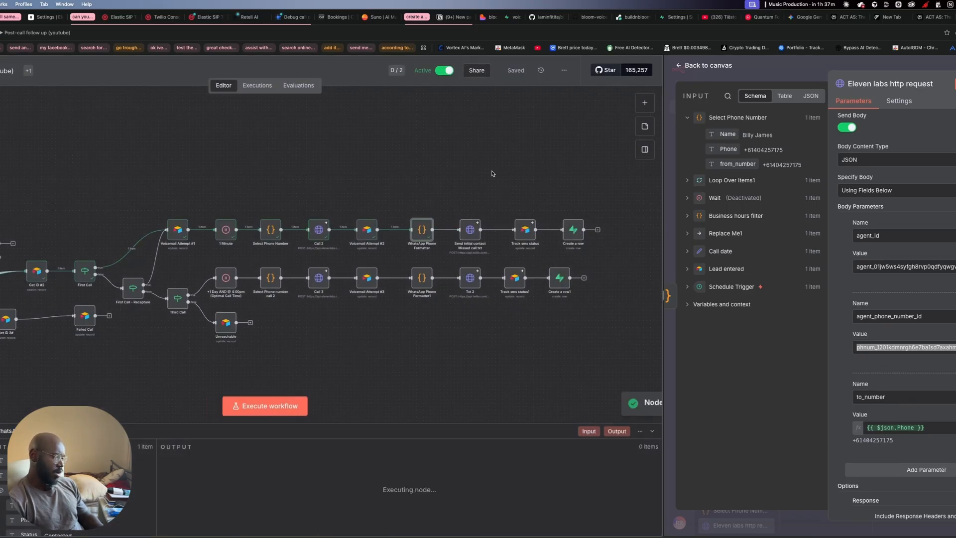
pyautogui.doubleClick(461, 232)
pyautogui.click(340, 84)
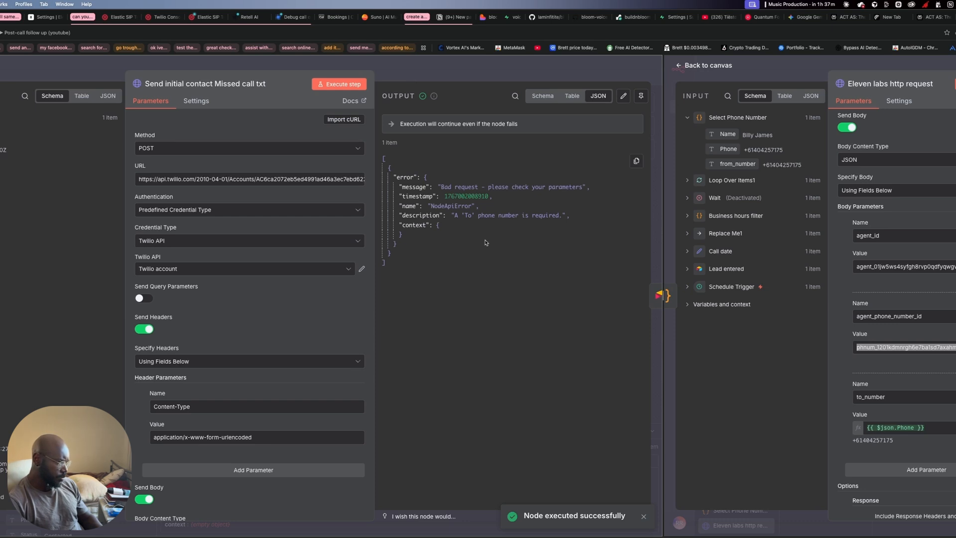
# - Replace the To body value in Send initial contact Missed call txt with the incoming Phone Number field and execute the node again
pyautogui.scroll(-5, 334, 272)
pyautogui.scroll(-6, 335, 272)
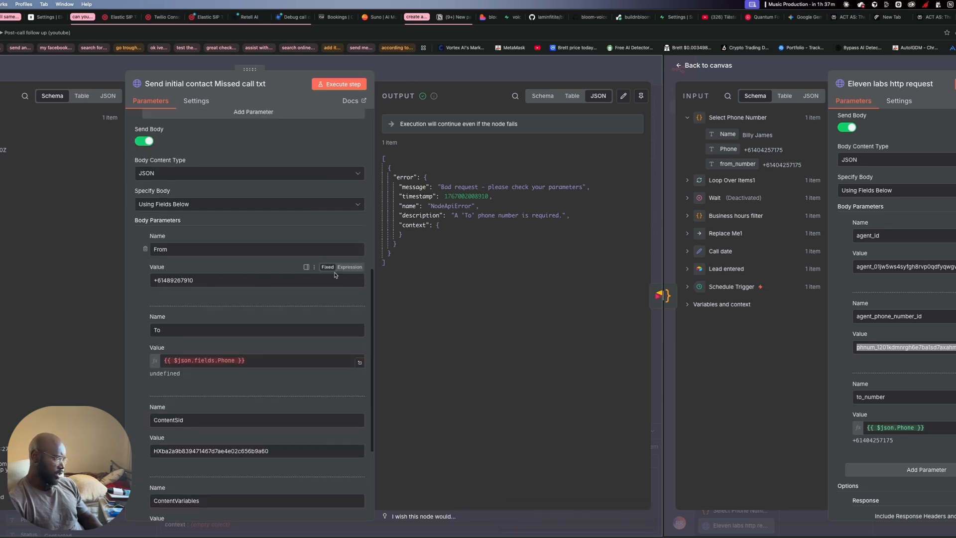
pyautogui.click(249, 359)
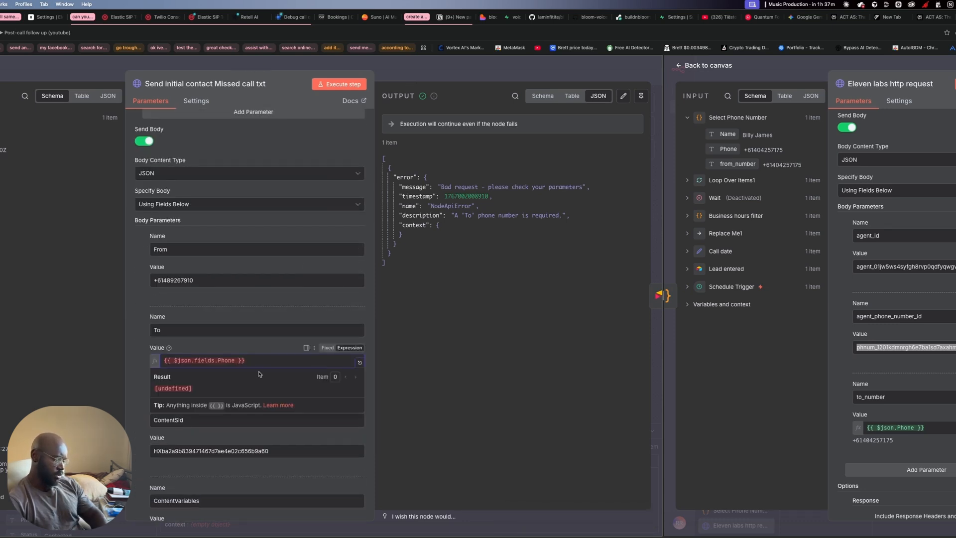
pyautogui.press('super+a')
pyautogui.press('BackSpace')
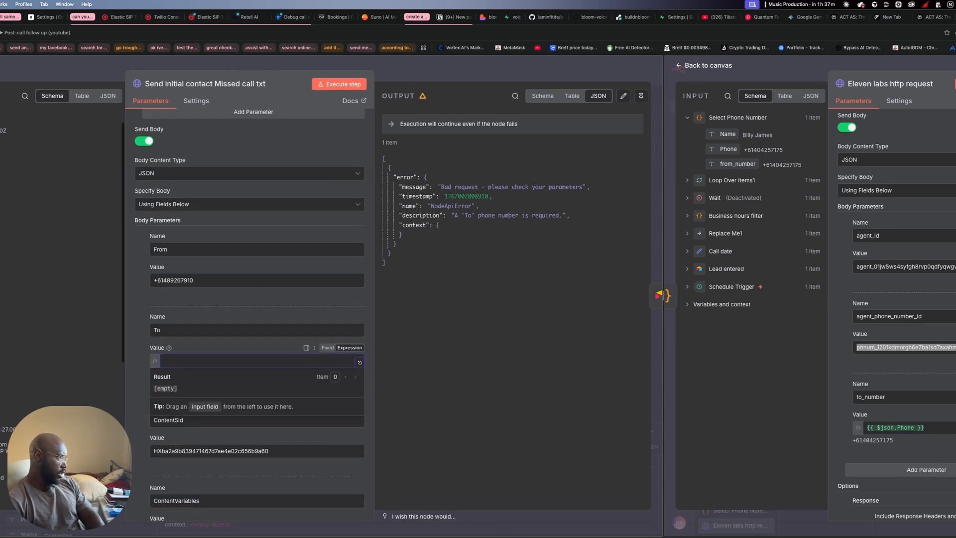
pyautogui.moveTo(3, 249); pyautogui.dragTo(207, 361)
pyautogui.click(432, 252)
pyautogui.press('Escape')
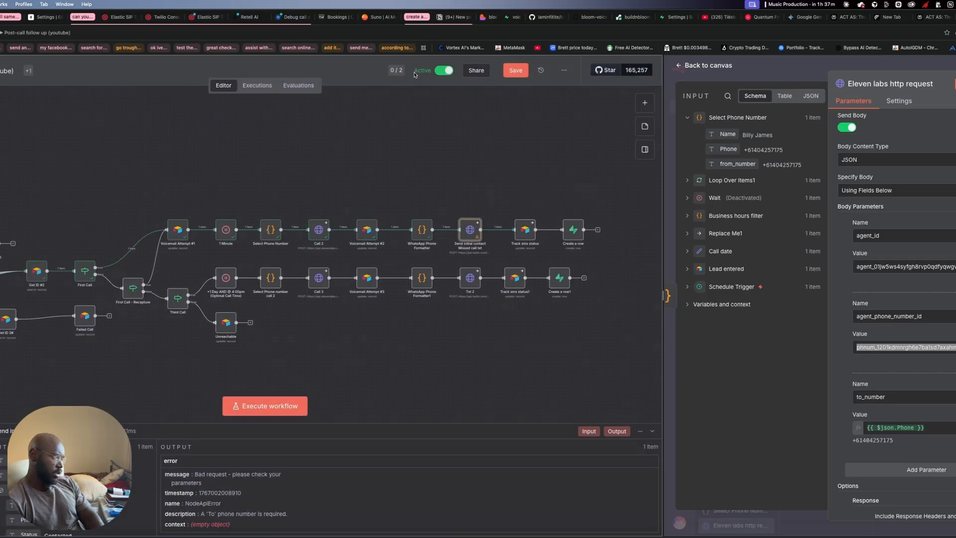
pyautogui.doubleClick(467, 232)
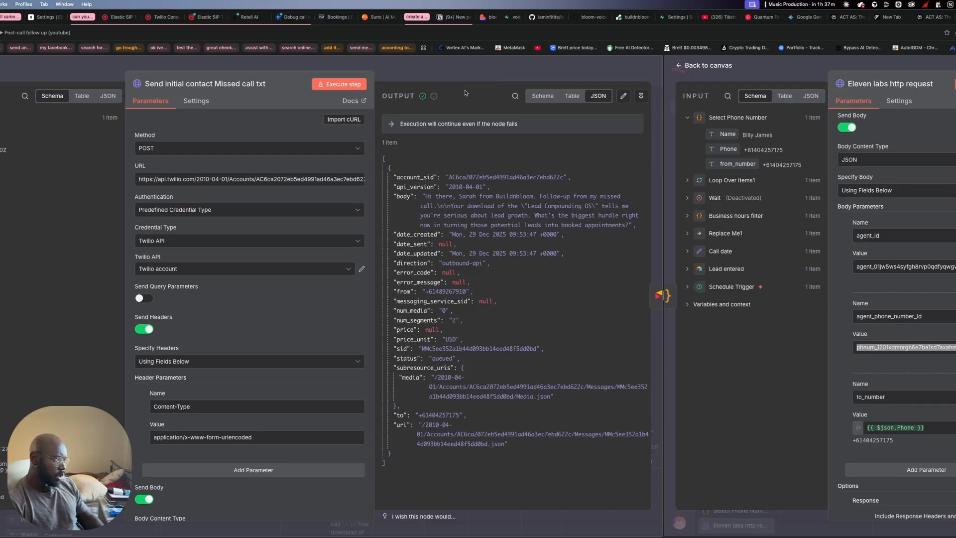
pyautogui.press('Escape')
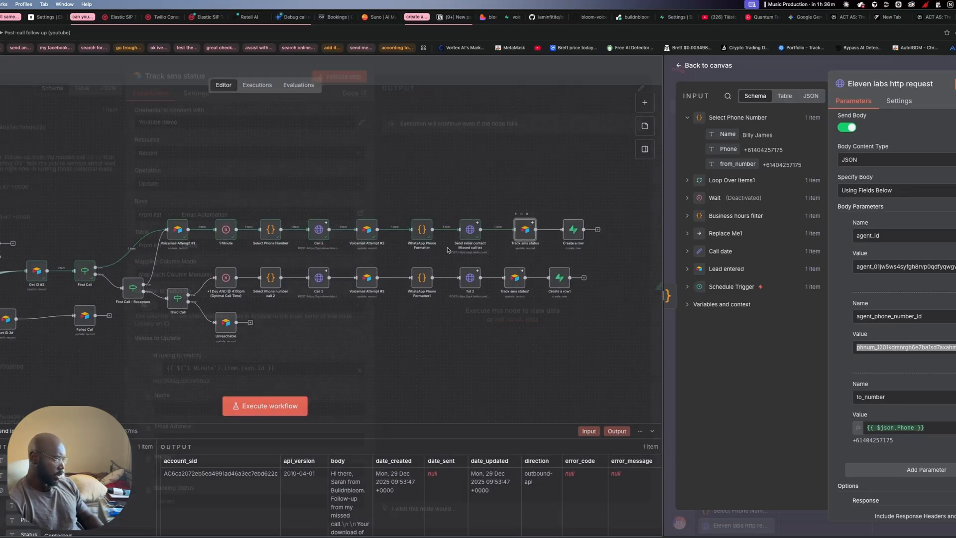
# - Review the Track sms status node's update fields and execute the node
pyautogui.scroll(-10, 293, 354)
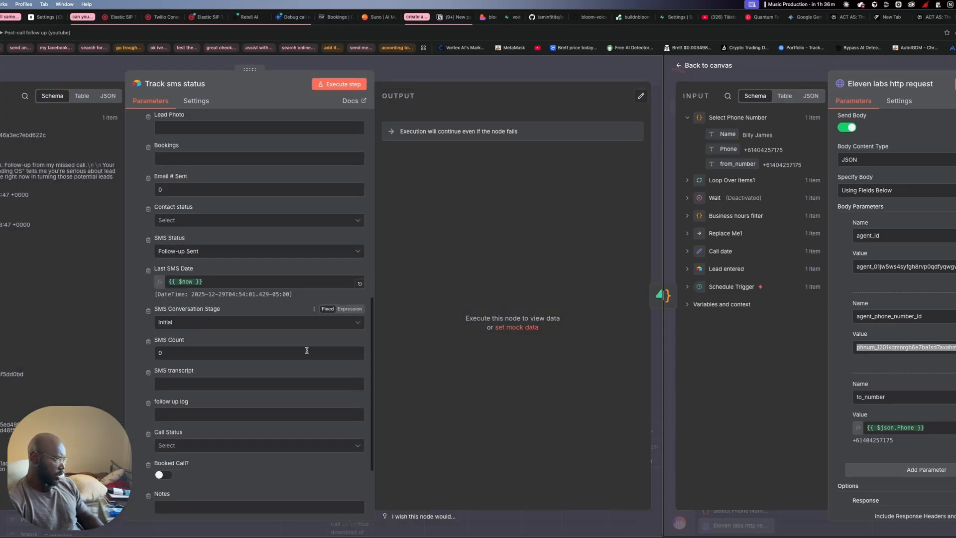
pyautogui.scroll(-5, 307, 350)
pyautogui.click(339, 84)
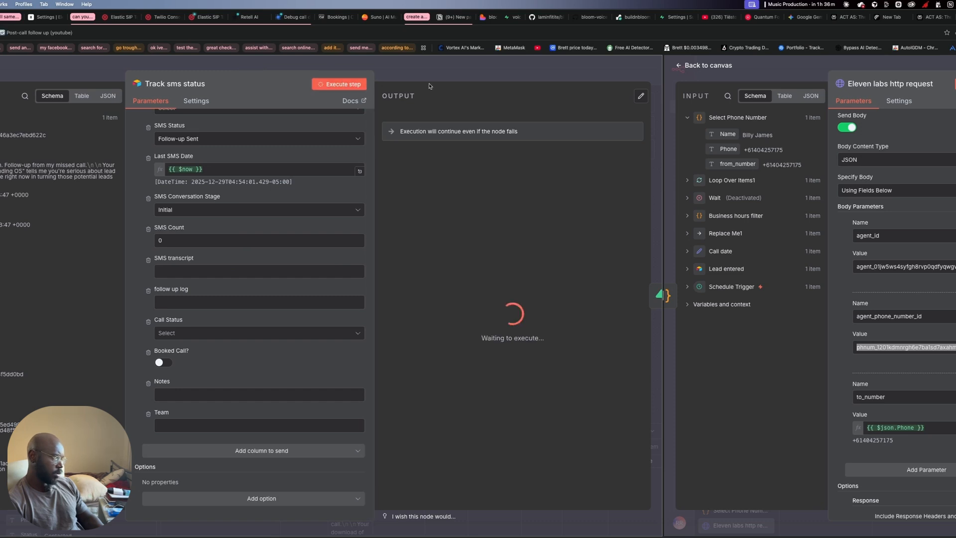
pyautogui.press('Escape')
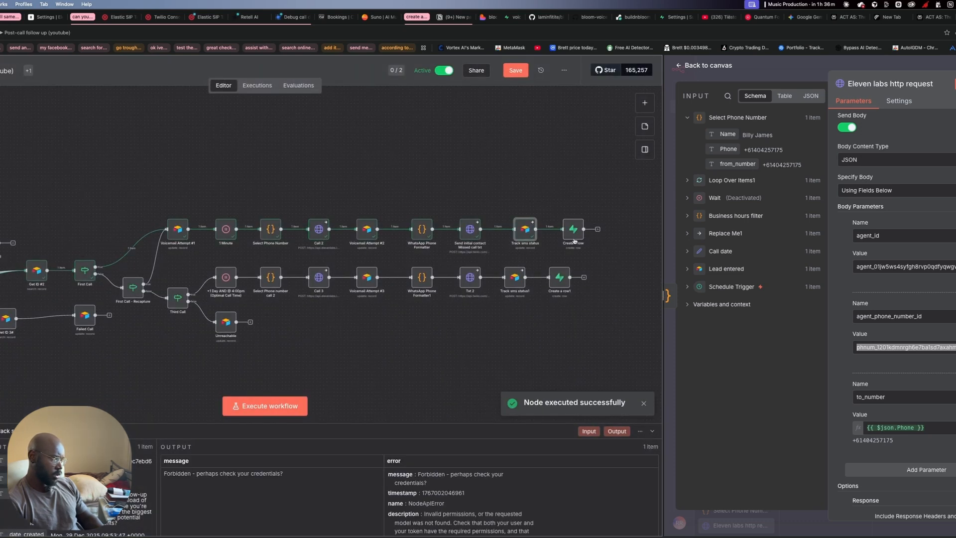
# - Set the session_id field value in the Create a row node to {{ $('WhatsApp Phone Formatter').item.json.fields['Phone Number'] }}
pyautogui.doubleClick(573, 232)
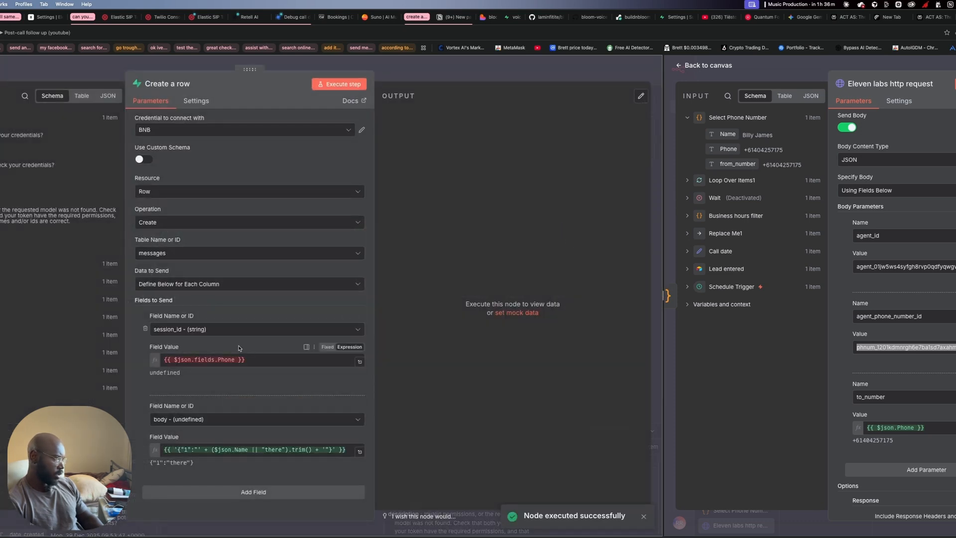
pyautogui.click(230, 359)
pyautogui.press('super+a')
pyautogui.press('BackSpace')
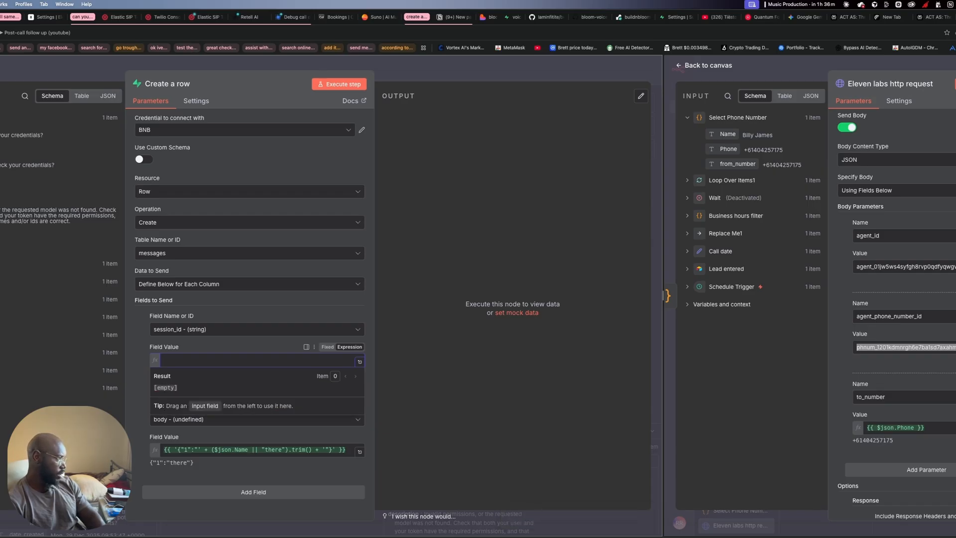
pyautogui.click(2, 263)
pyautogui.scroll(-3, 59, 249)
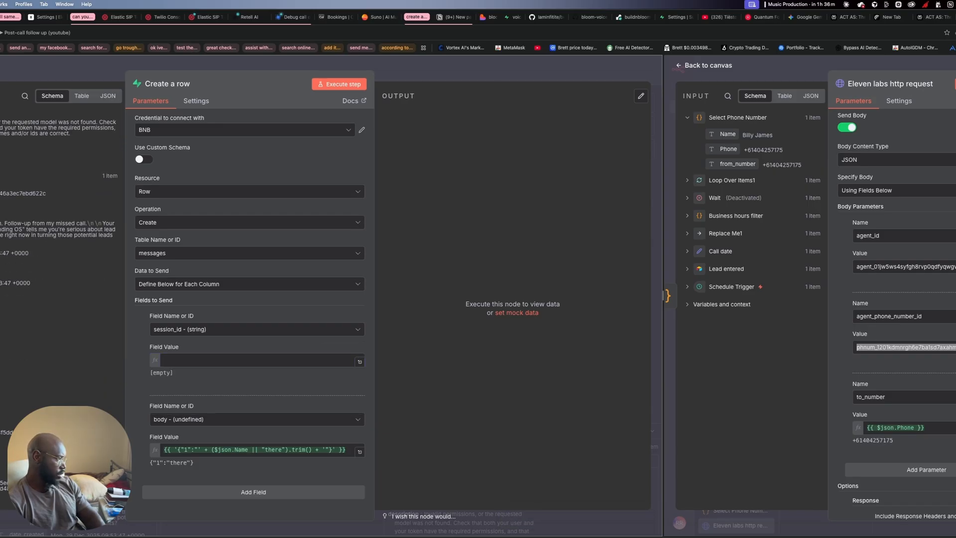
pyautogui.scroll(-3, 60, 248)
pyautogui.scroll(-4, 11, 413)
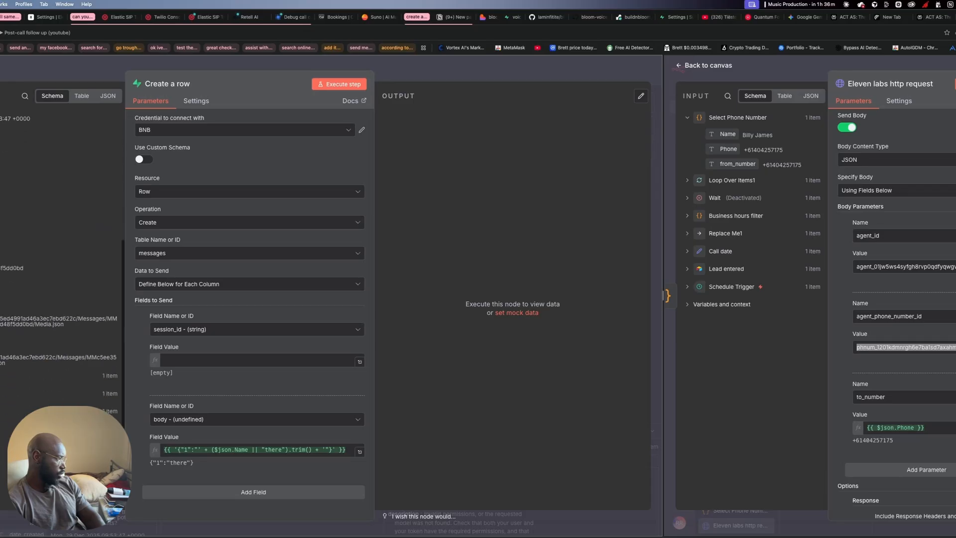
pyautogui.scroll(-1, 11, 413)
pyautogui.moveTo(2, 405); pyautogui.dragTo(241, 363)
pyautogui.click(407, 271)
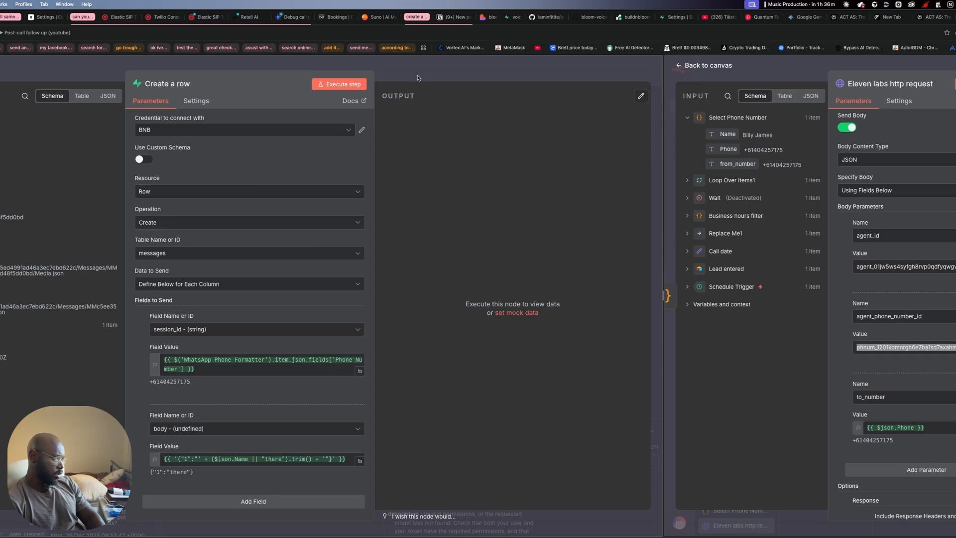
pyautogui.click(274, 131)
pyautogui.click(460, 80)
pyautogui.click(460, 80)
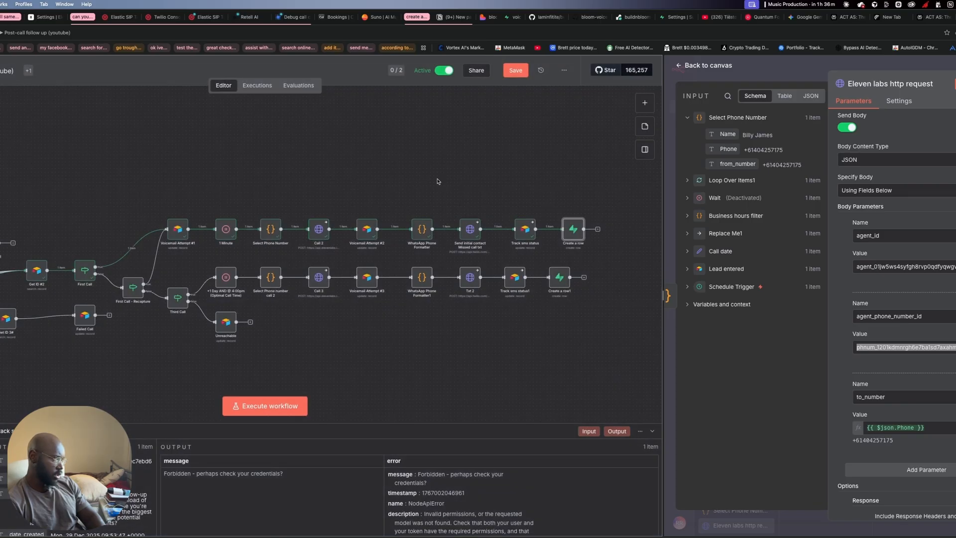
# - Open the Track sms status node and examine the error message in its output alongside its Airtable parameters
pyautogui.click(523, 234)
pyautogui.press('Return')
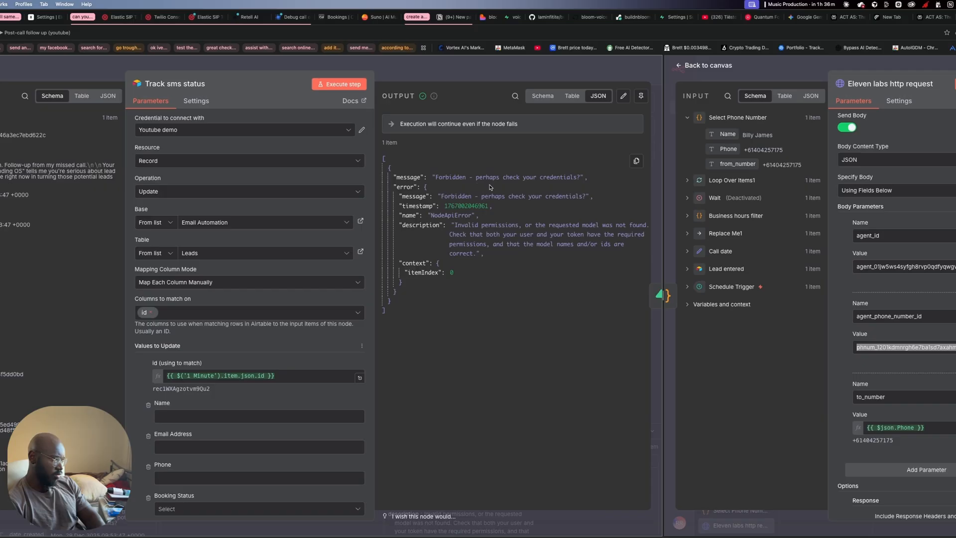
pyautogui.moveTo(606, 195); pyautogui.dragTo(417, 168)
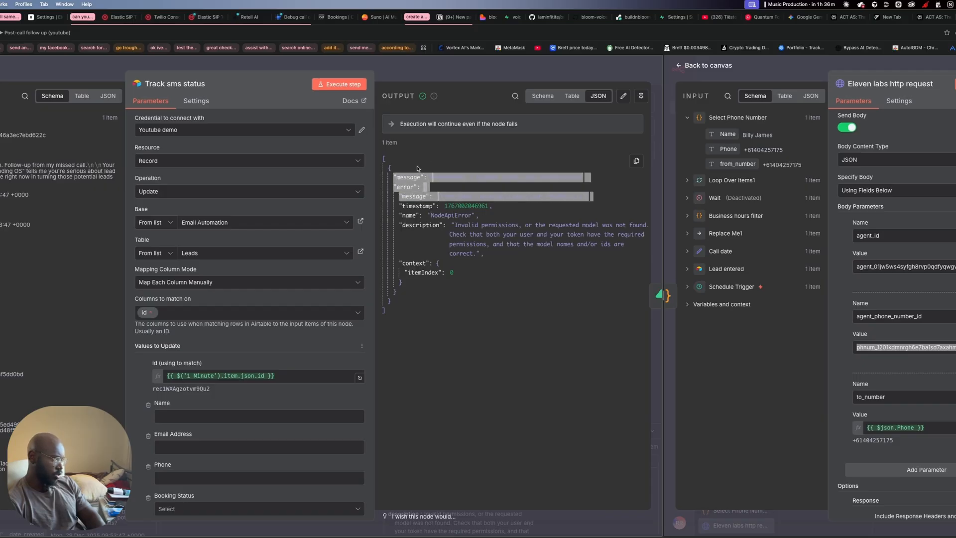
pyautogui.click(475, 153)
pyautogui.moveTo(399, 205); pyautogui.dragTo(396, 186)
pyautogui.click(511, 341)
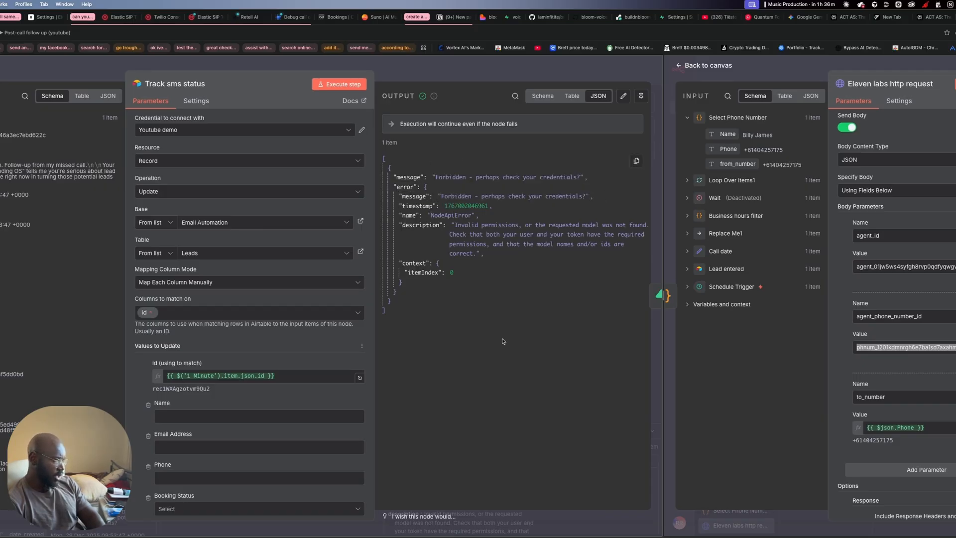
# - Switch the Track sms status node's base to Leads Management and its table to Leads
pyautogui.click(224, 223)
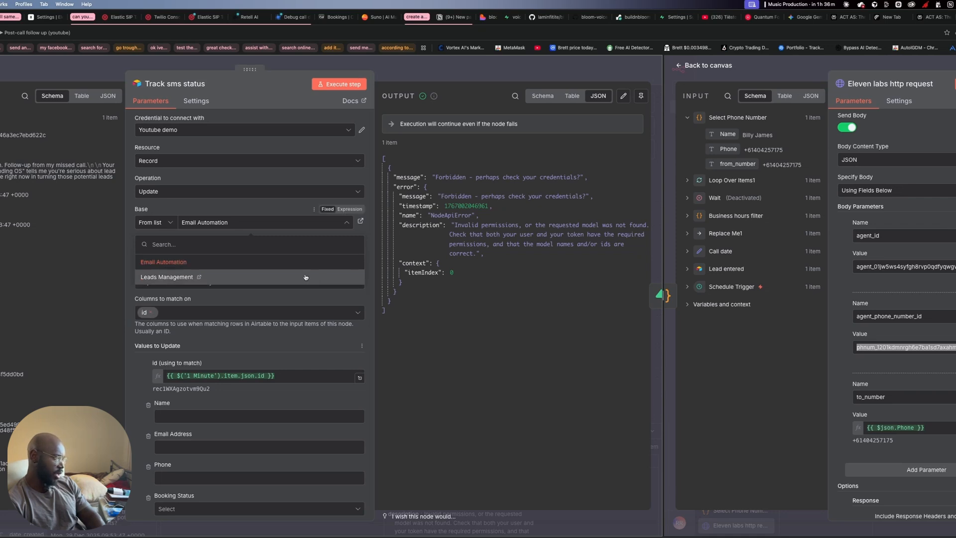
pyautogui.click(306, 277)
pyautogui.click(259, 253)
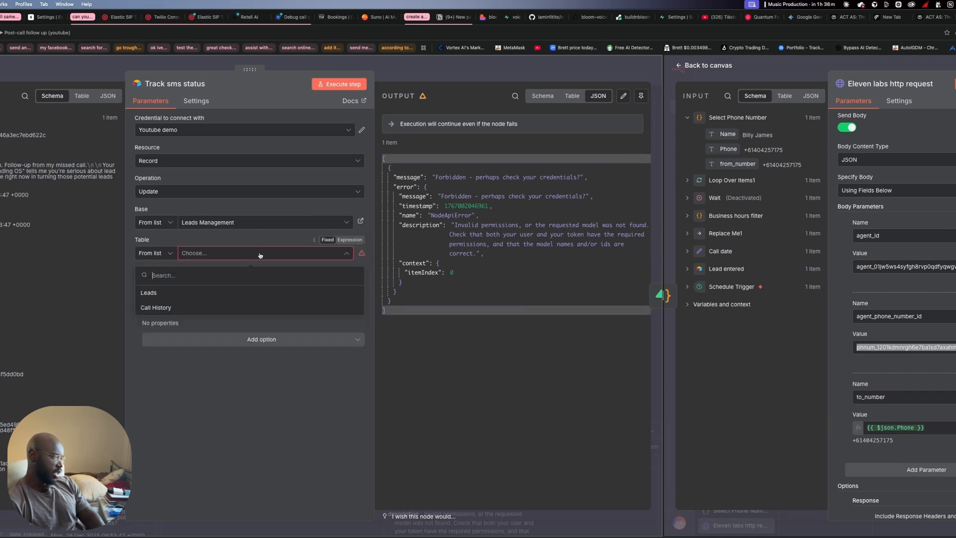
pyautogui.click(244, 295)
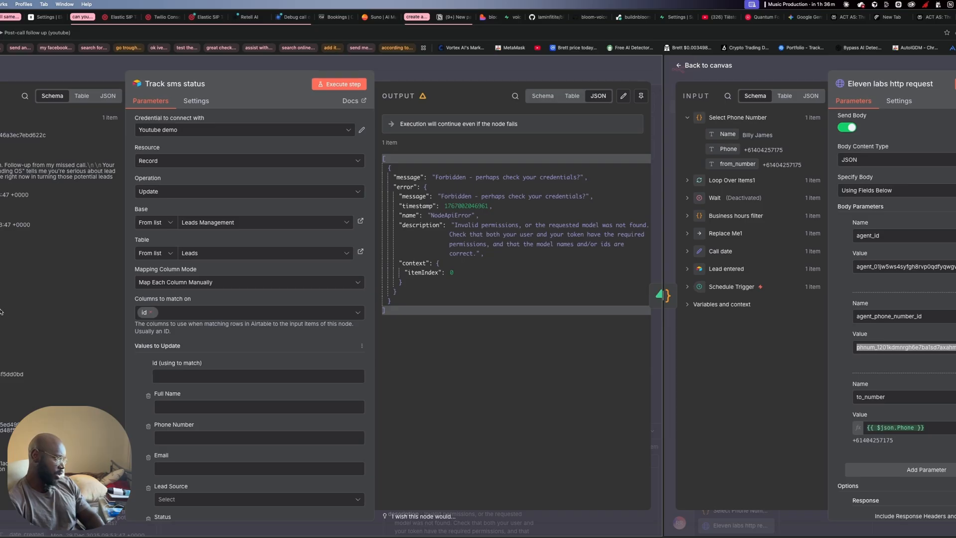
# - Map the id match field to {{ $('Voicemail Attempt #2').item.json.id }} and review the remaining update fields
pyautogui.scroll(-3, 3, 312)
pyautogui.scroll(-5, 3, 319)
pyautogui.moveTo(1, 339); pyautogui.dragTo(172, 376)
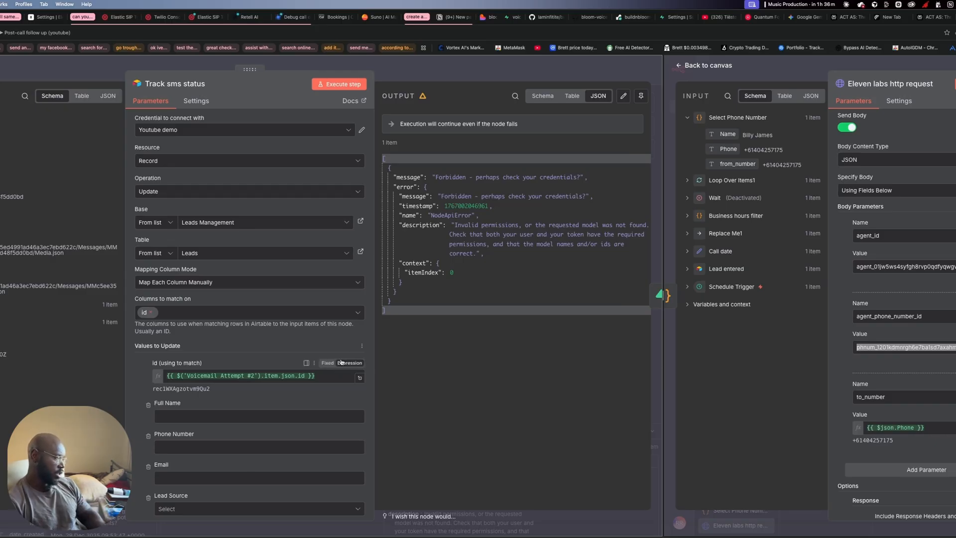
pyautogui.scroll(-3, 329, 357)
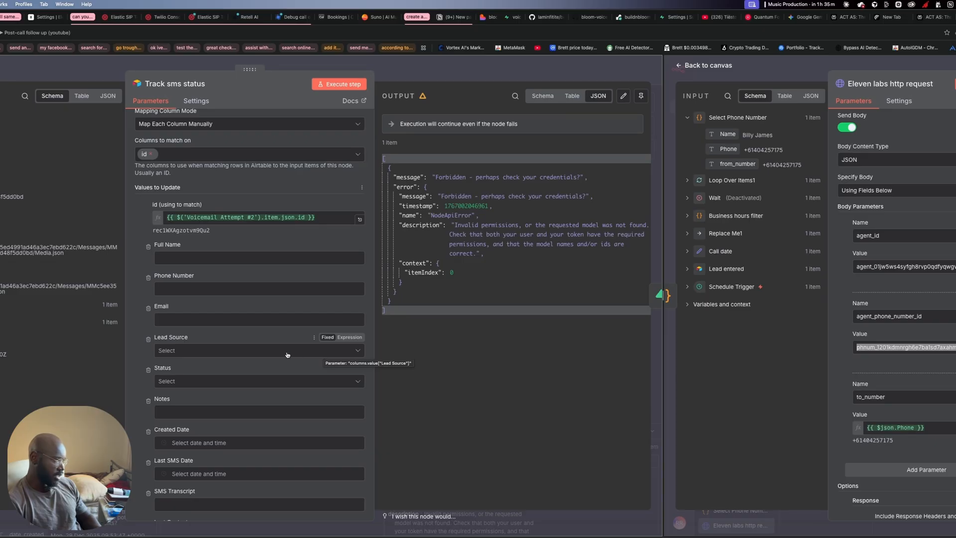
# - Widen the workflow view and examine the error message and description in the Track sms status output
pyautogui.moveTo(590, 196); pyautogui.dragTo(503, 192)
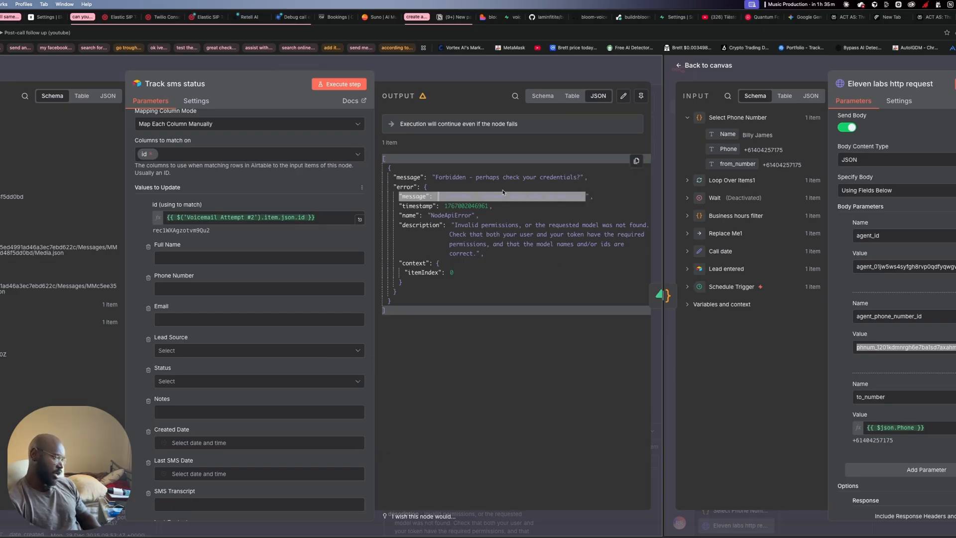
pyautogui.click(563, 281)
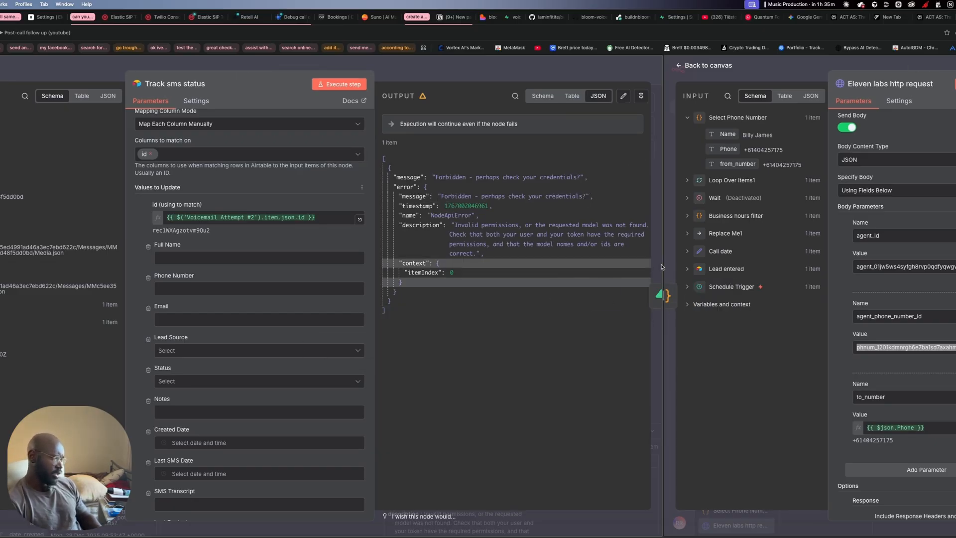
pyautogui.moveTo(471, 360); pyautogui.dragTo(381, 158)
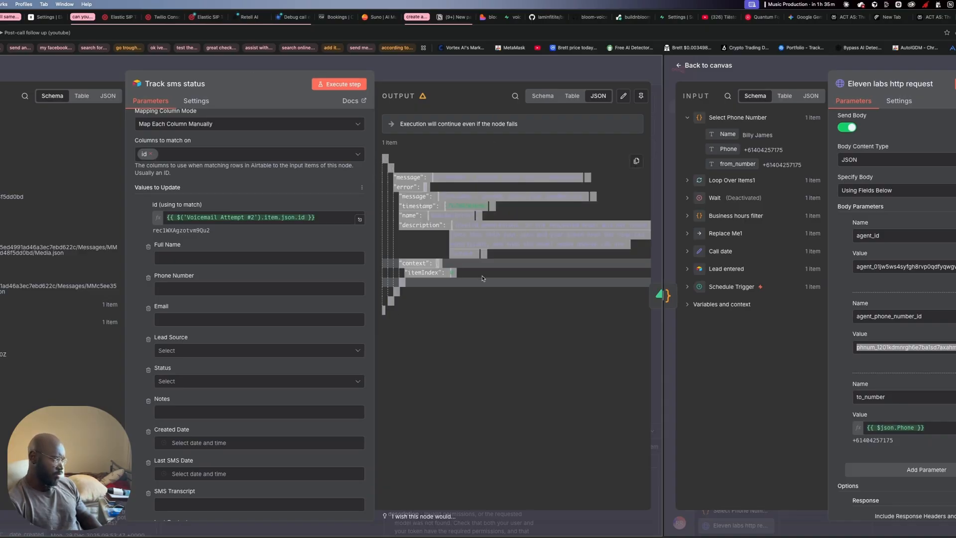
pyautogui.click(479, 312)
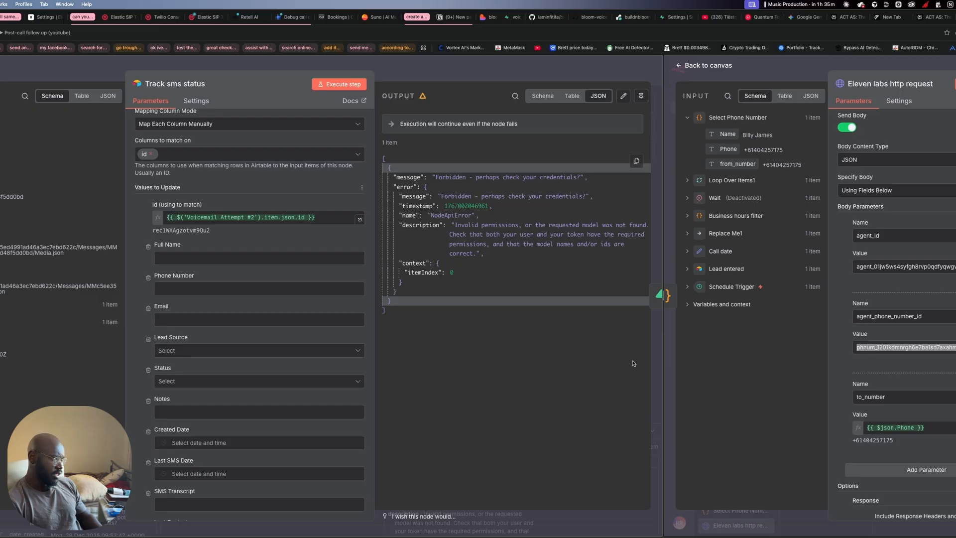
pyautogui.moveTo(662, 294); pyautogui.dragTo(933, 253)
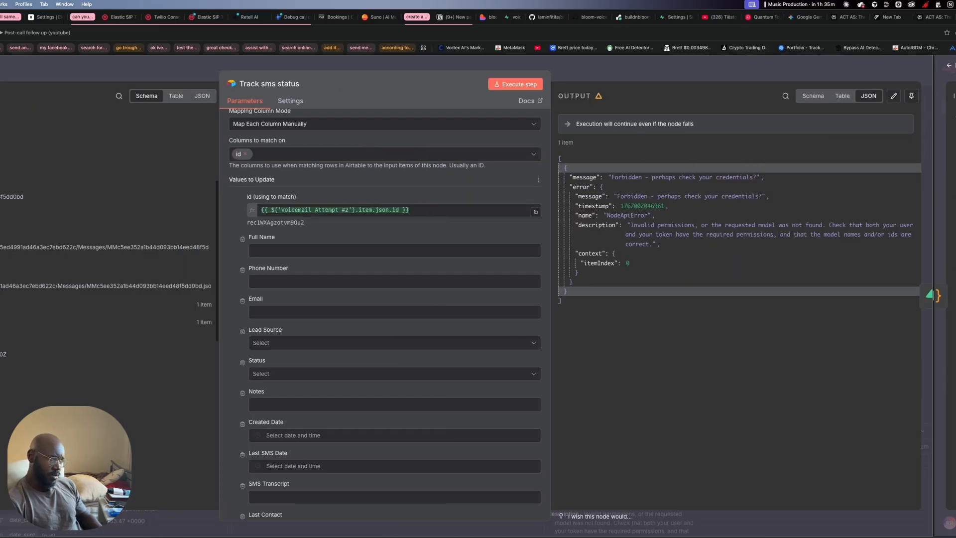
pyautogui.moveTo(933, 295)
pyautogui.mouseDown()
pyautogui.moveTo(788, 295)
pyautogui.moveTo(933, 295)
pyautogui.mouseUp()
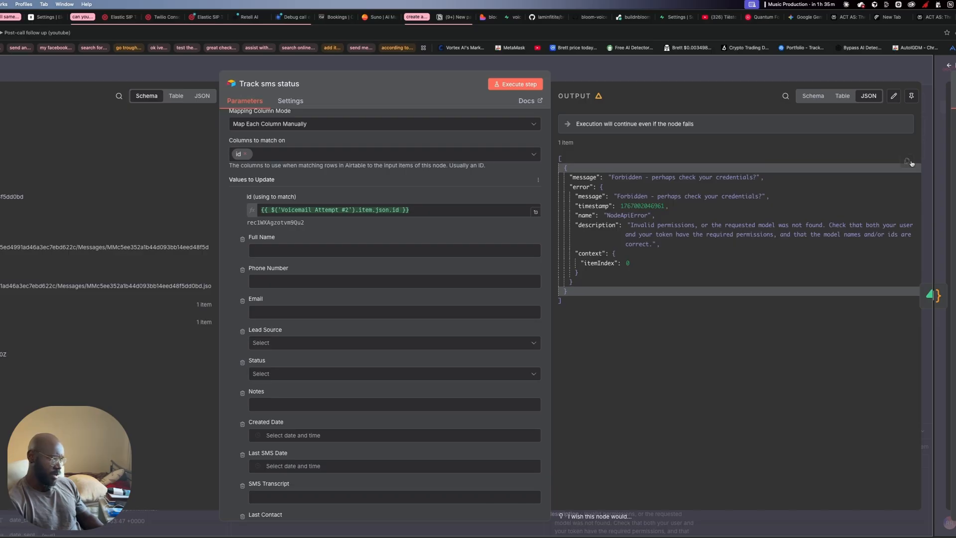
pyautogui.click(906, 163)
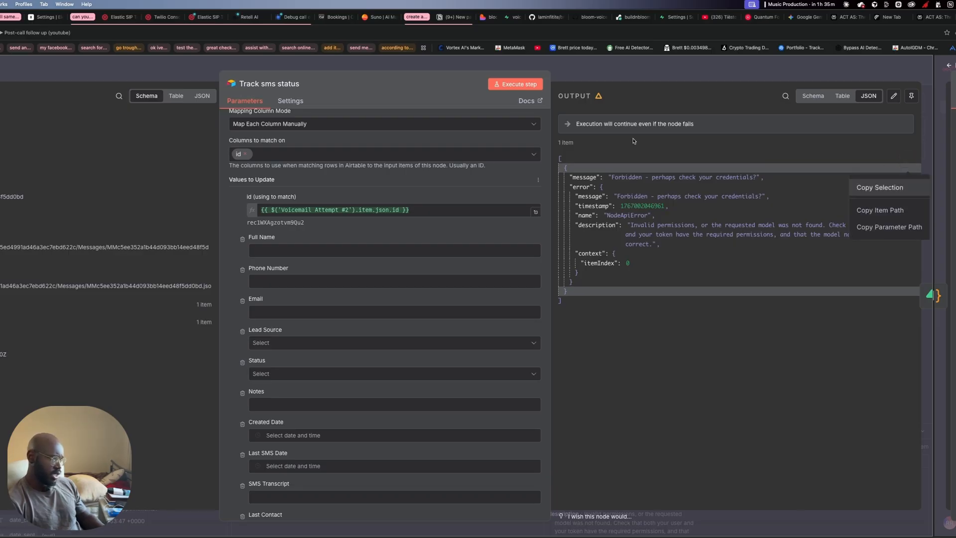
# - Close the Track sms status node and save the workflow
pyautogui.click(665, 79)
pyautogui.click(742, 191)
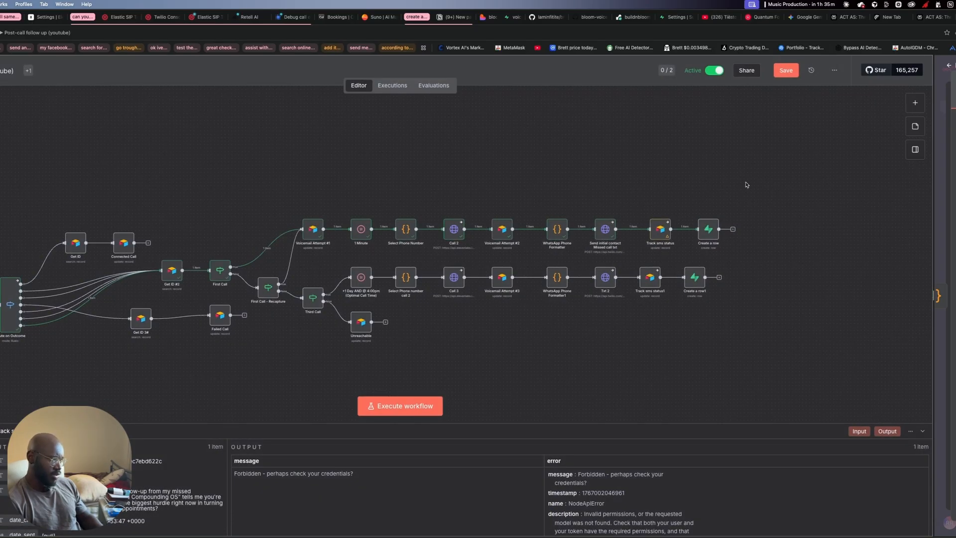
pyautogui.click(787, 69)
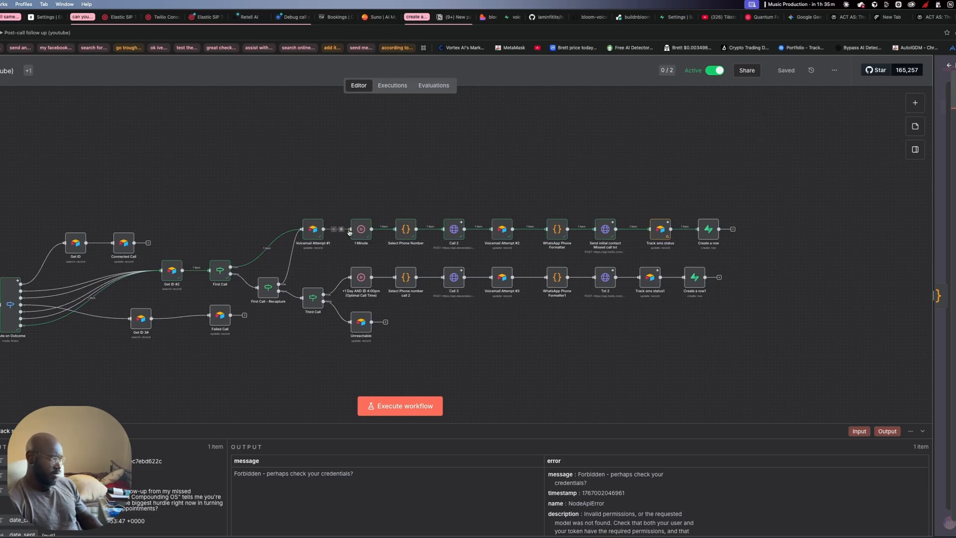
# - Review the Get ID #2 node's search settings and output, and pin that output unchanged for test executions
pyautogui.hscroll(-1, 453, 154)
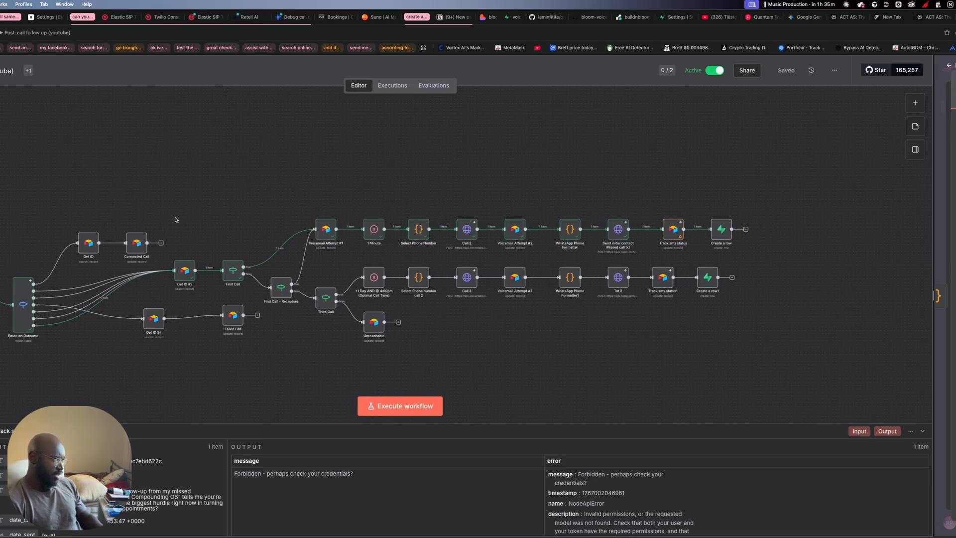
pyautogui.doubleClick(185, 271)
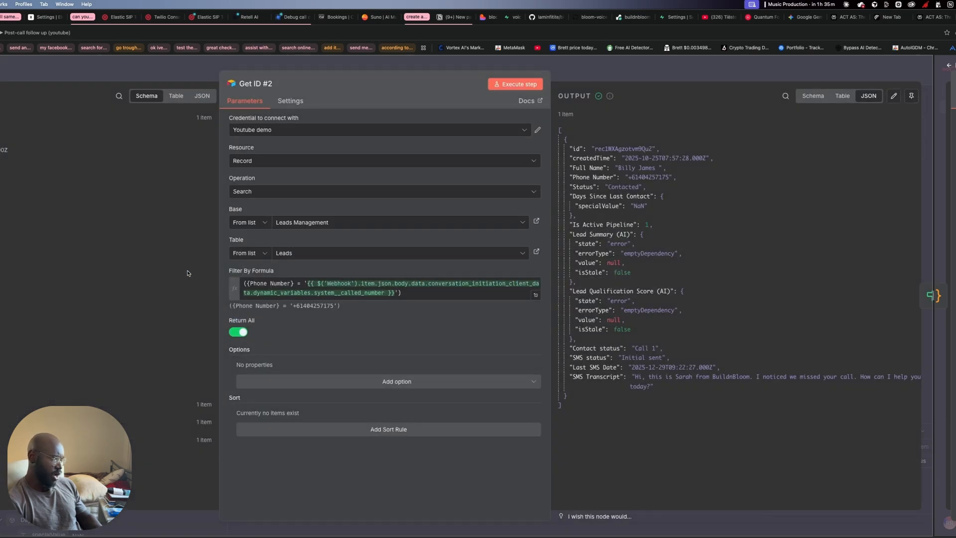
pyautogui.click(153, 74)
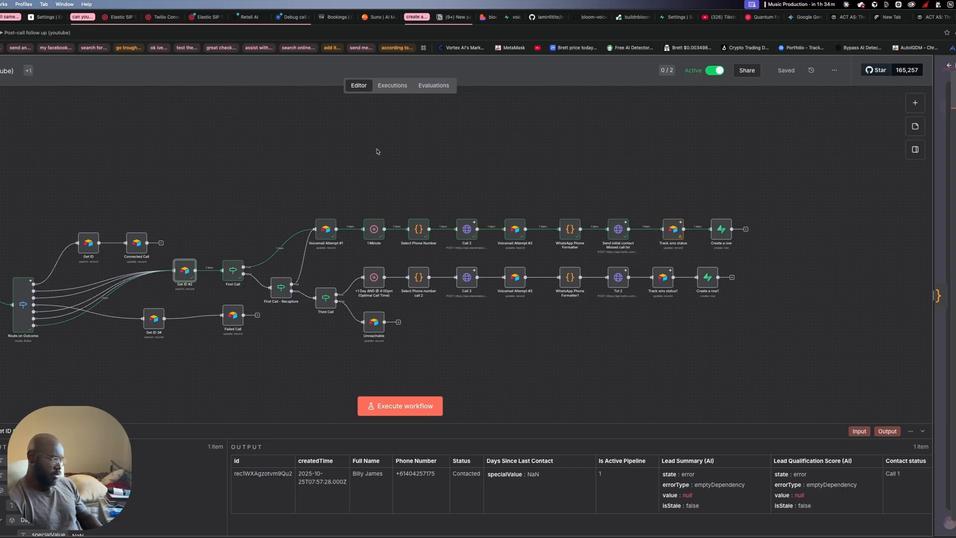
pyautogui.doubleClick(181, 272)
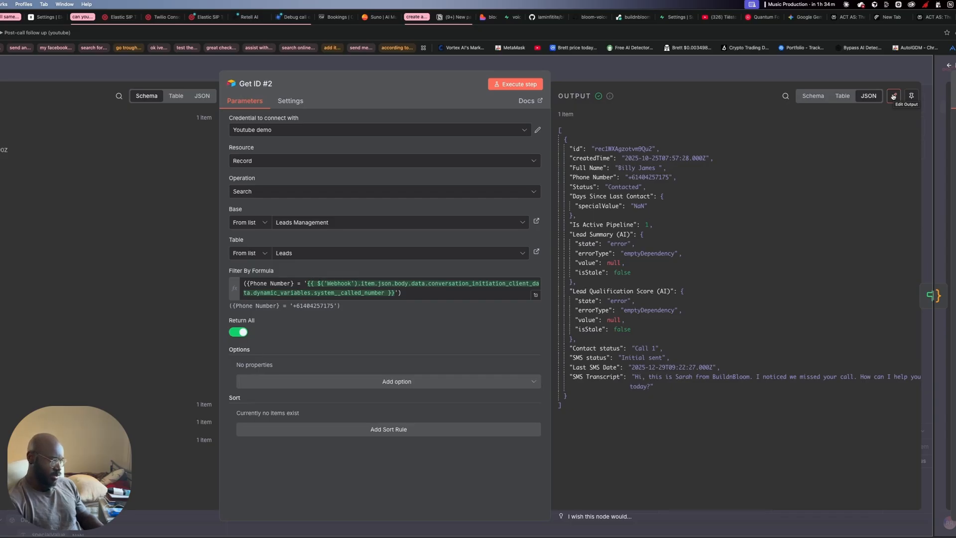
pyautogui.click(894, 96)
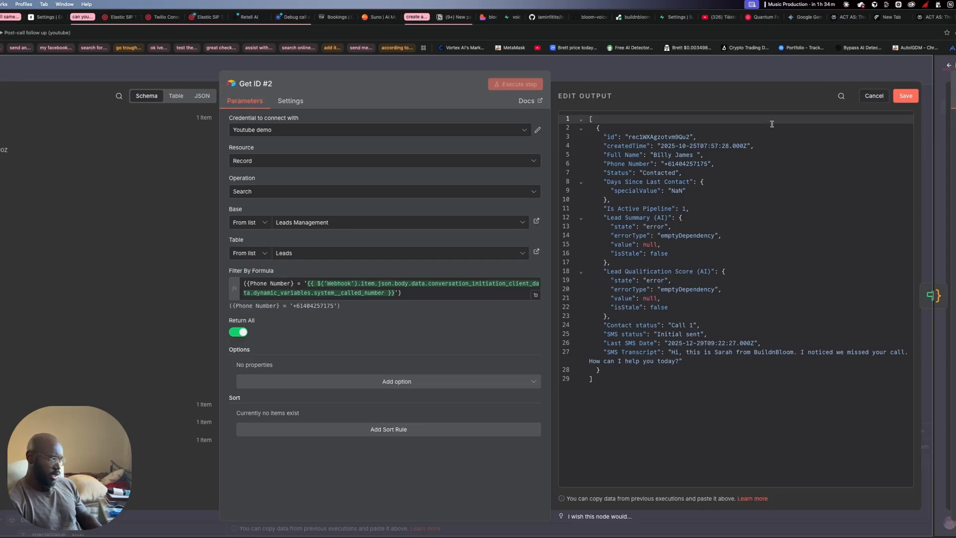
pyautogui.click(905, 95)
pyautogui.click(637, 62)
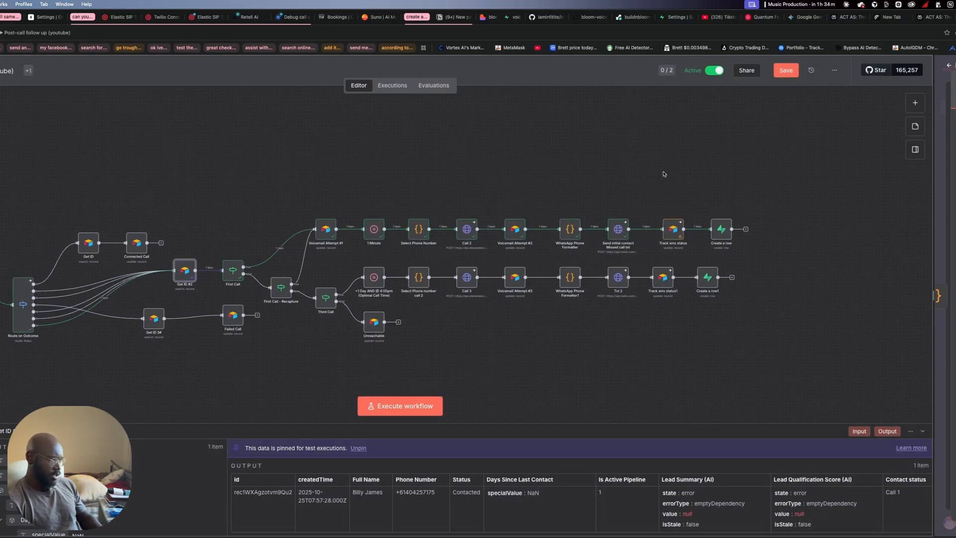
# - Set Contact status to Call 2 in the Voicemail Attempt #2 node and save the workflow
pyautogui.click(667, 234)
pyautogui.click(516, 230)
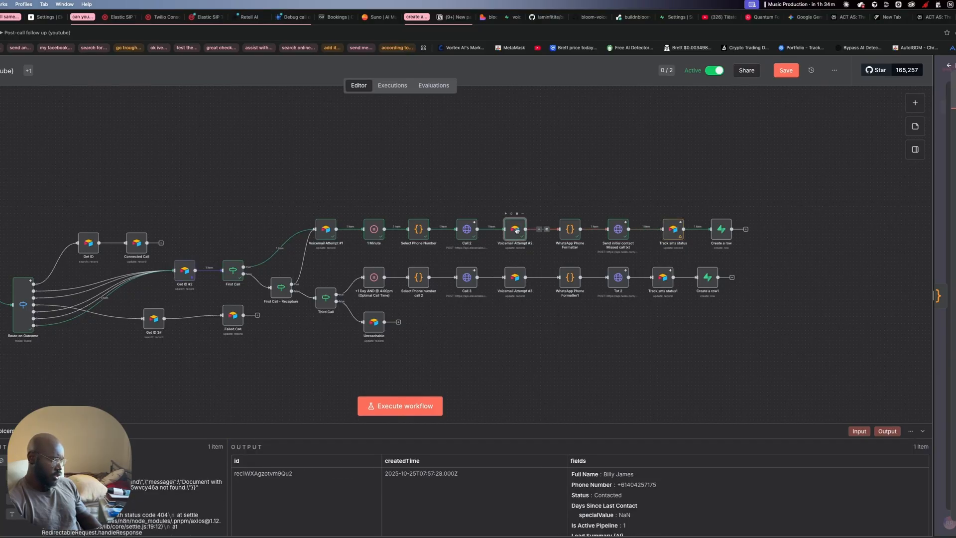
pyautogui.press('Return')
pyautogui.scroll(-10, 297, 365)
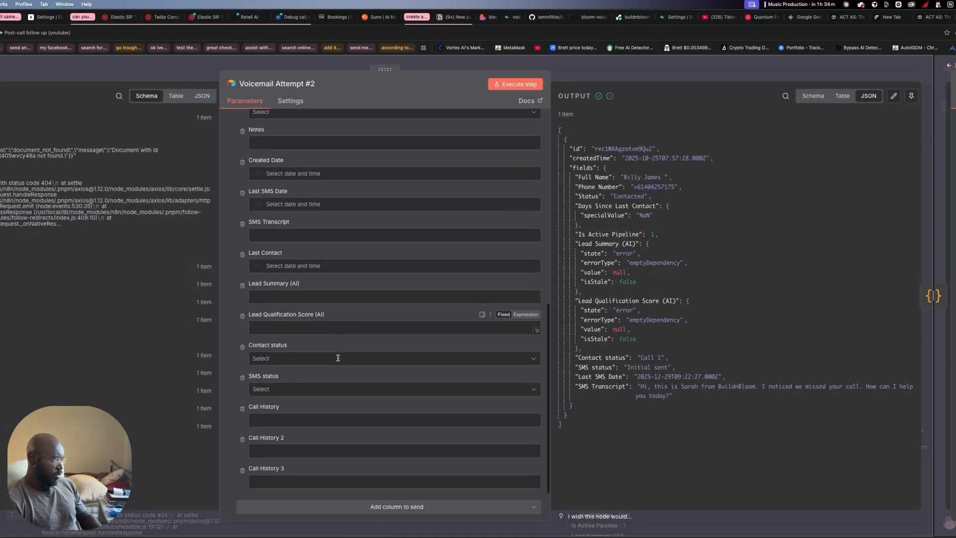
pyautogui.click(319, 315)
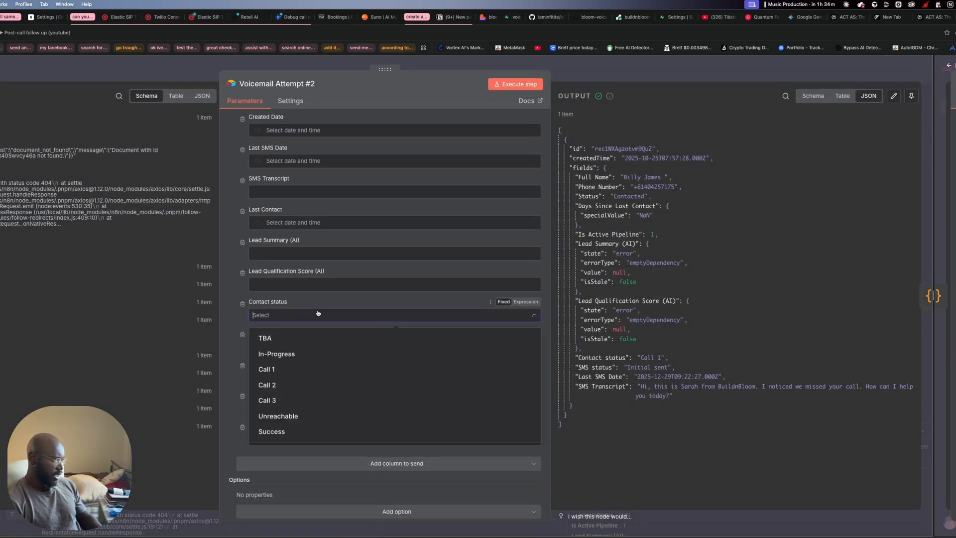
pyautogui.click(308, 386)
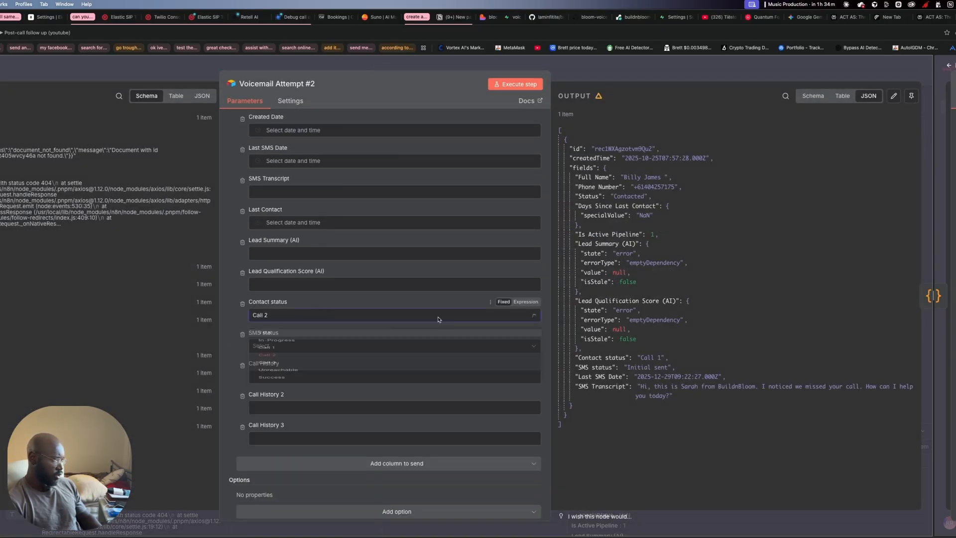
pyautogui.click(677, 78)
pyautogui.click(780, 71)
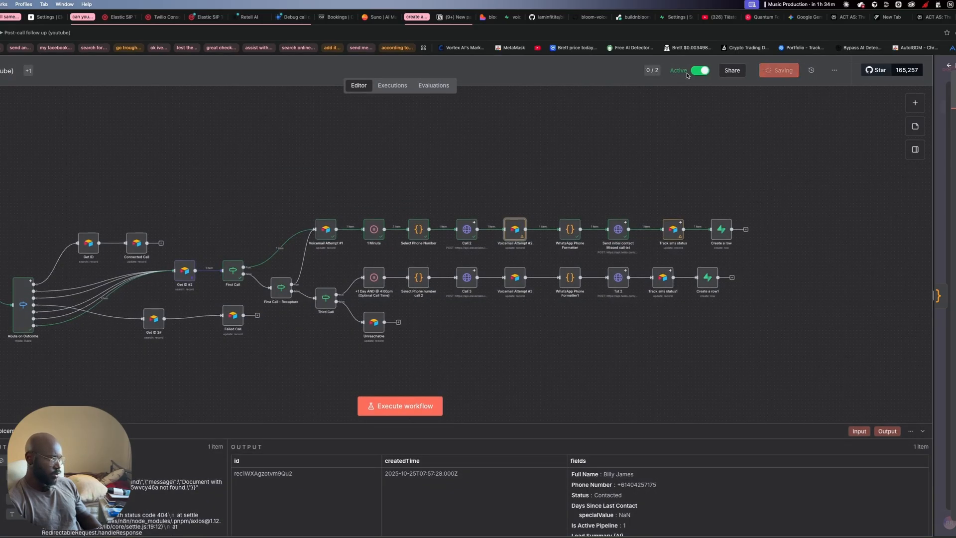
# - Execute the Voicemail Attempt #2 node and check the Contact status in its output
pyautogui.doubleClick(511, 231)
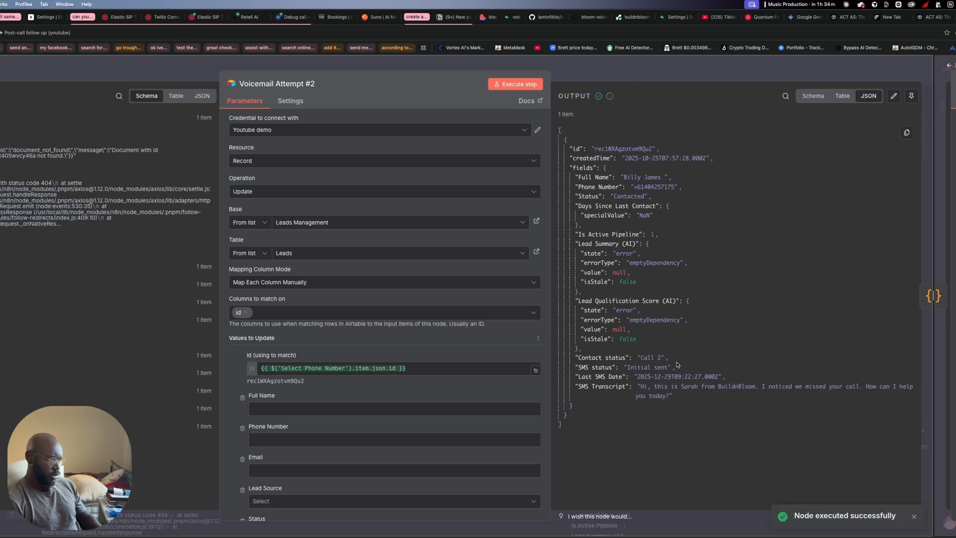
pyautogui.moveTo(665, 360); pyautogui.dragTo(625, 358)
pyautogui.click(684, 279)
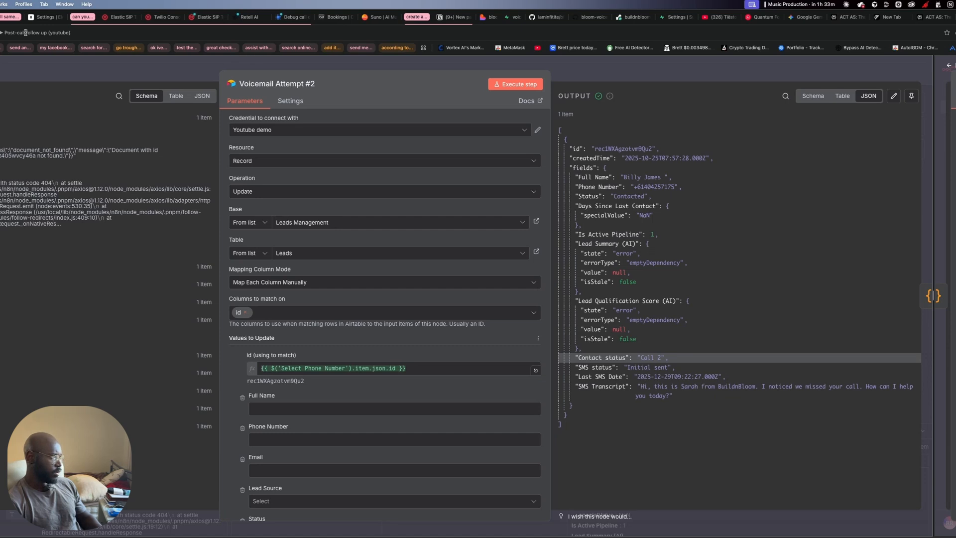
# - Switch to the Airtable leads table, inspect the contacted lead's status and last-contact fields, and return to the n8n workflow
pyautogui.click(1, 17)
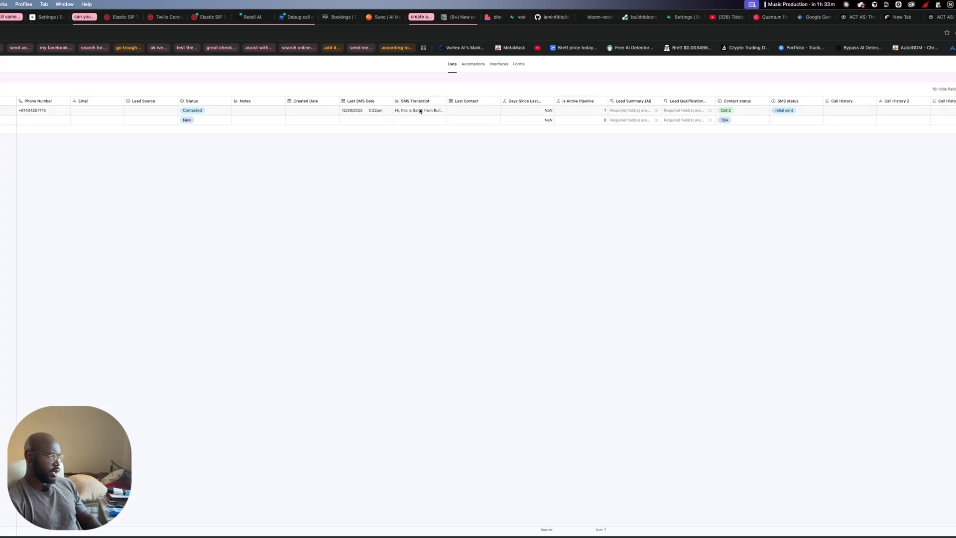
pyautogui.click(486, 110)
pyautogui.click(486, 111)
pyautogui.click(540, 194)
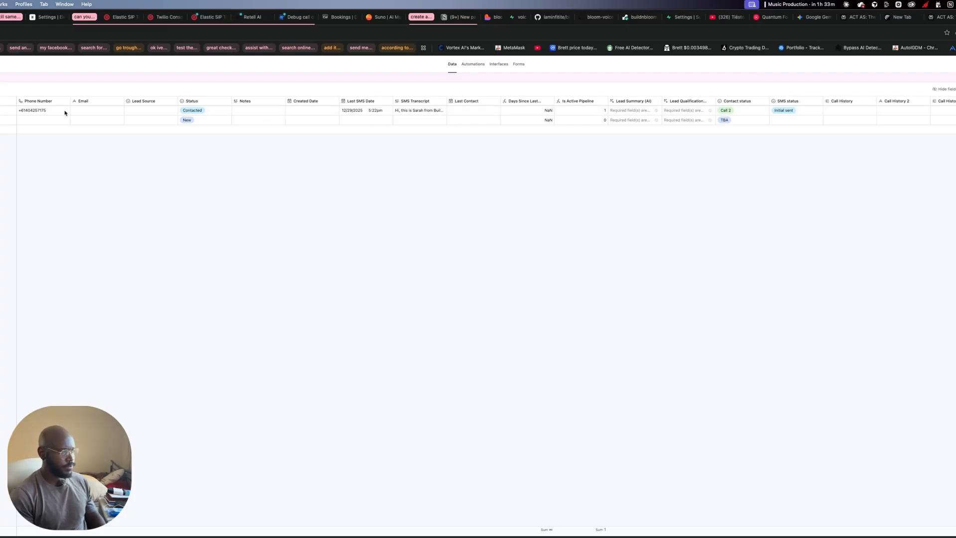
pyautogui.hotkey('ctrl', 'Tab')
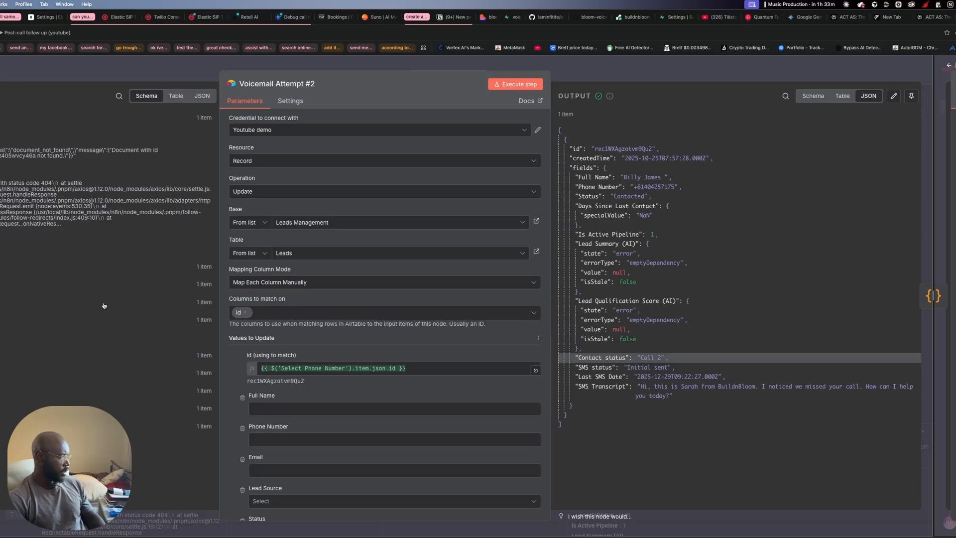
# - Map the Last Contact field of Voicemail Attempt #2 to {{ $('Select Phone Number').item.json.createdTime }}
pyautogui.scroll(-5, 458, 292)
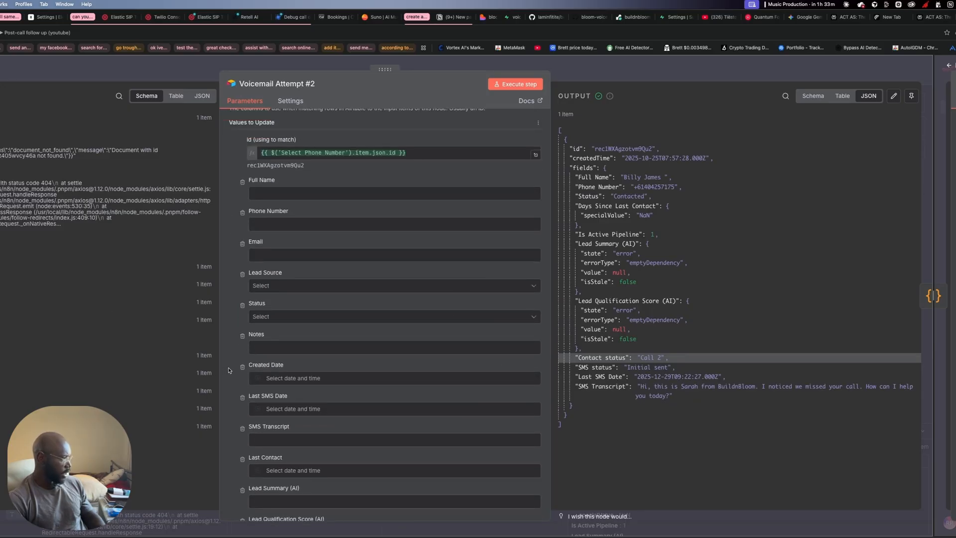
pyautogui.scroll(-2, 238, 370)
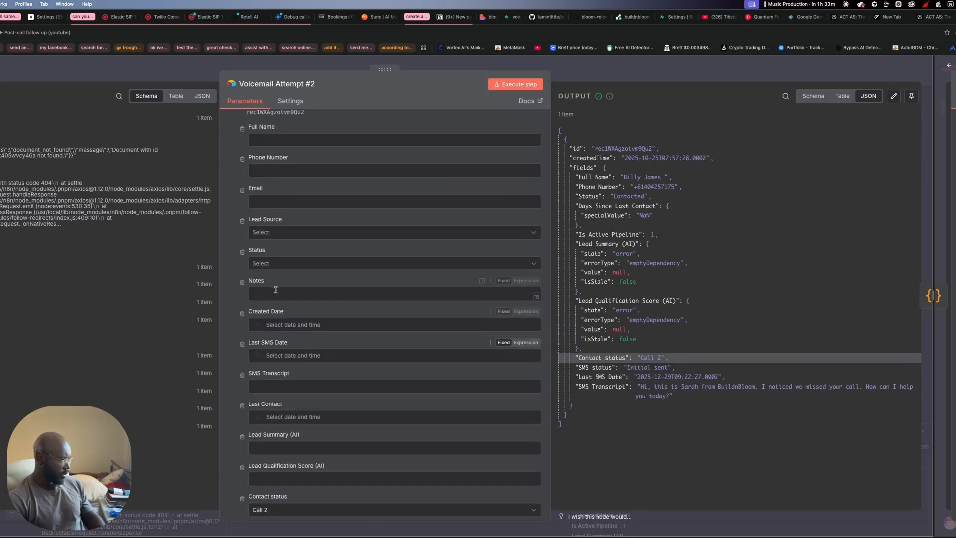
pyautogui.scroll(-2, 281, 354)
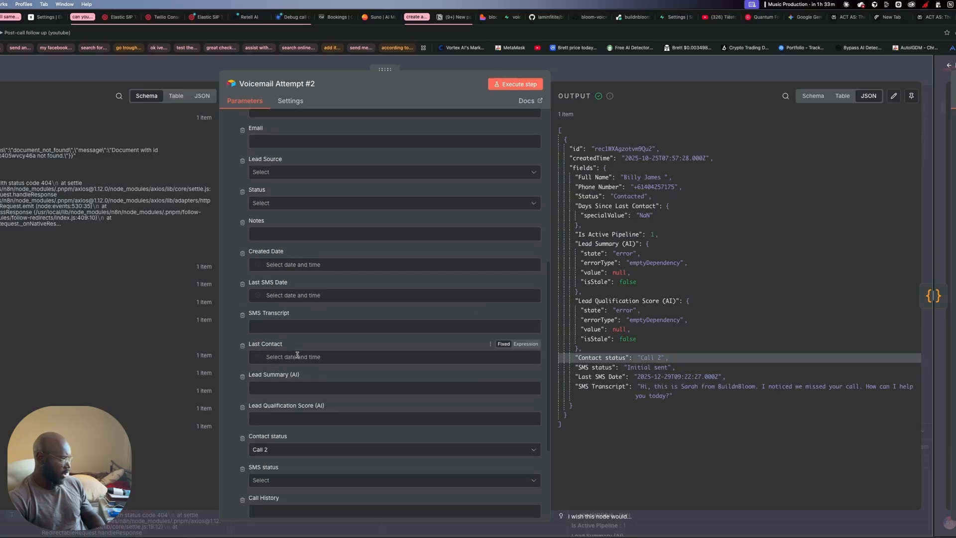
pyautogui.click(2, 266)
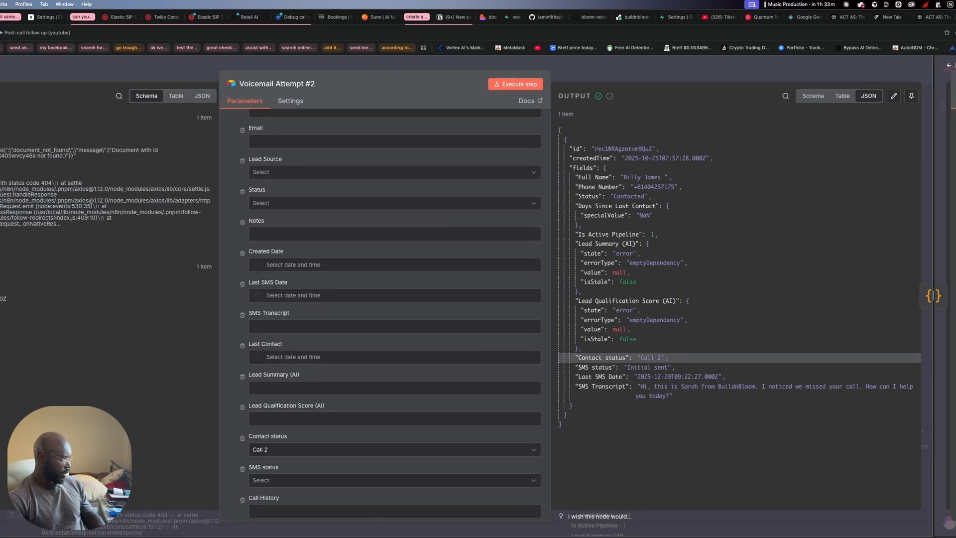
pyautogui.scroll(-1, 109, 224)
pyautogui.moveTo(1, 287); pyautogui.dragTo(355, 358)
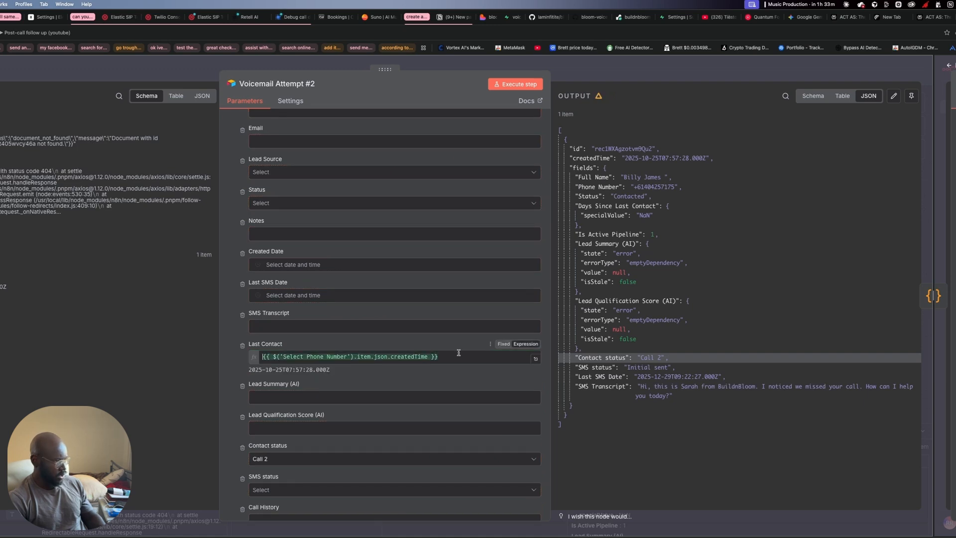
# - Try {{now}} as the Last Contact expression in Voicemail Attempt #2, and clear the field
pyautogui.click(454, 353)
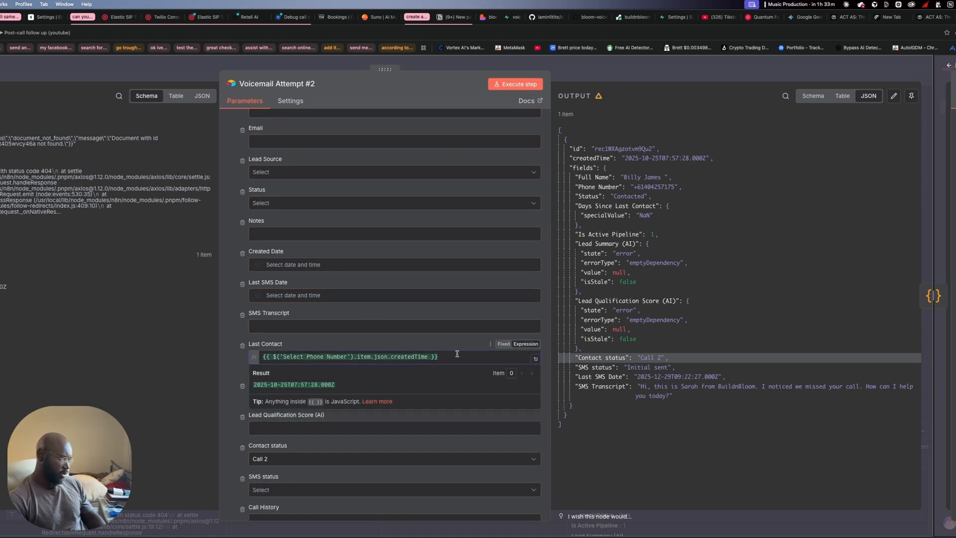
pyautogui.moveTo(453, 354); pyautogui.dragTo(226, 358)
pyautogui.write('{{')
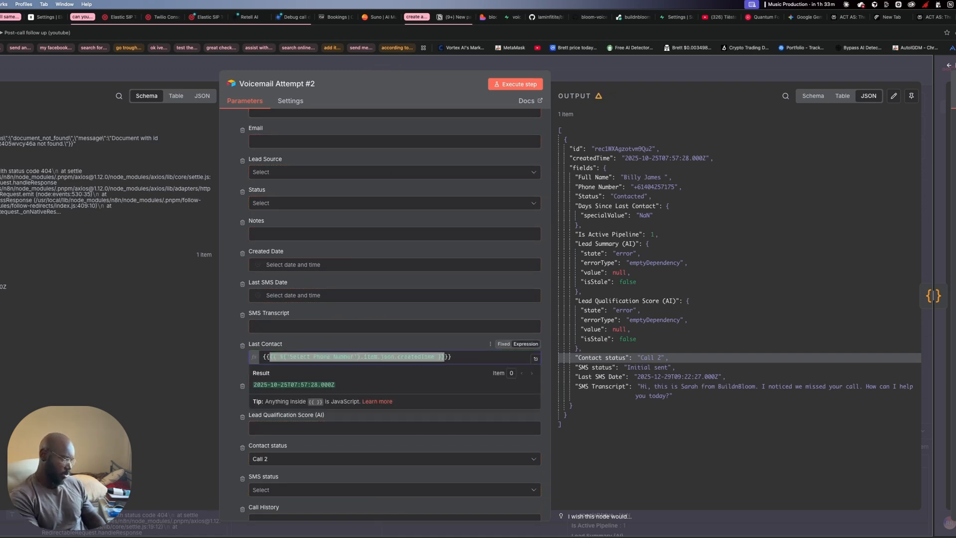
pyautogui.write('now')
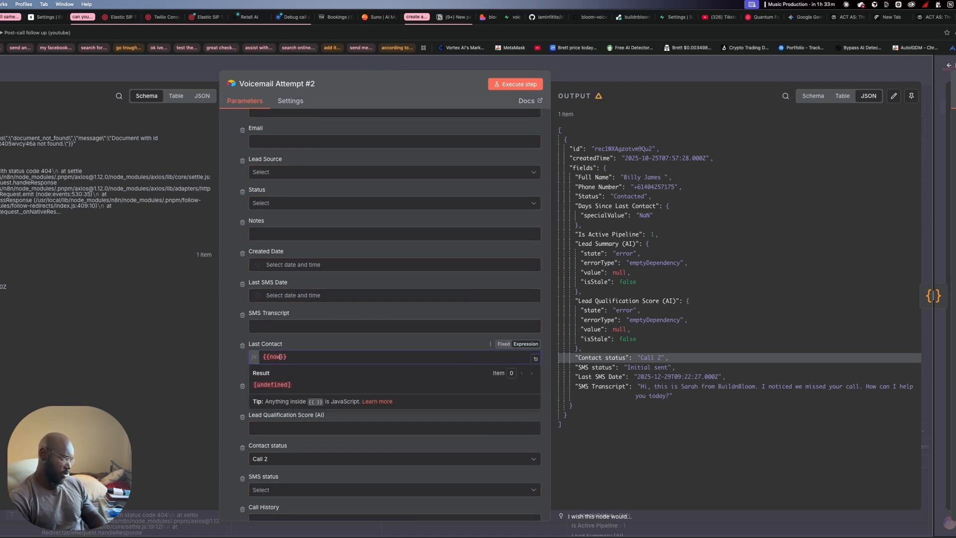
pyautogui.tripleClick(448, 356)
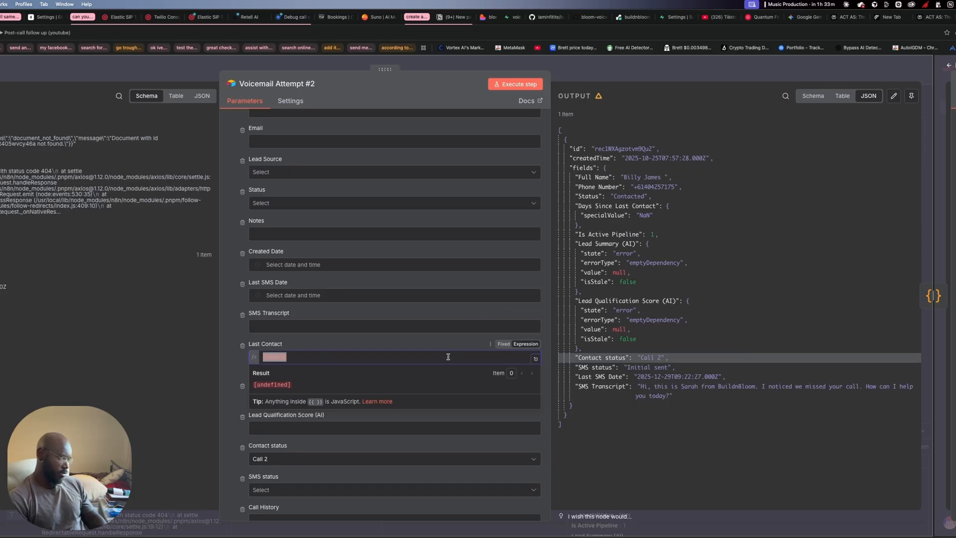
pyautogui.press('BackSpace')
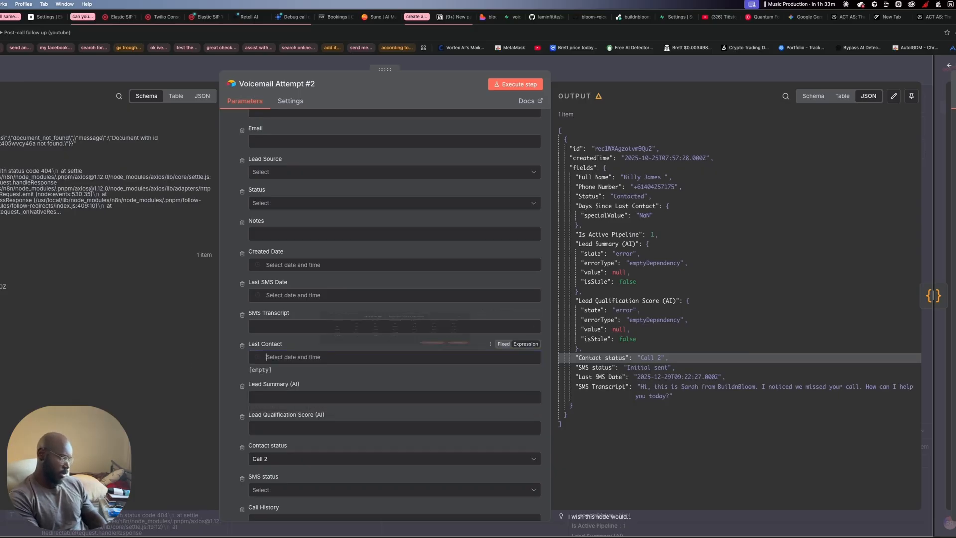
# - Try the current date and time as a fixed Last Contact value, and remove it again
pyautogui.press('BackSpace')
pyautogui.write('{{')
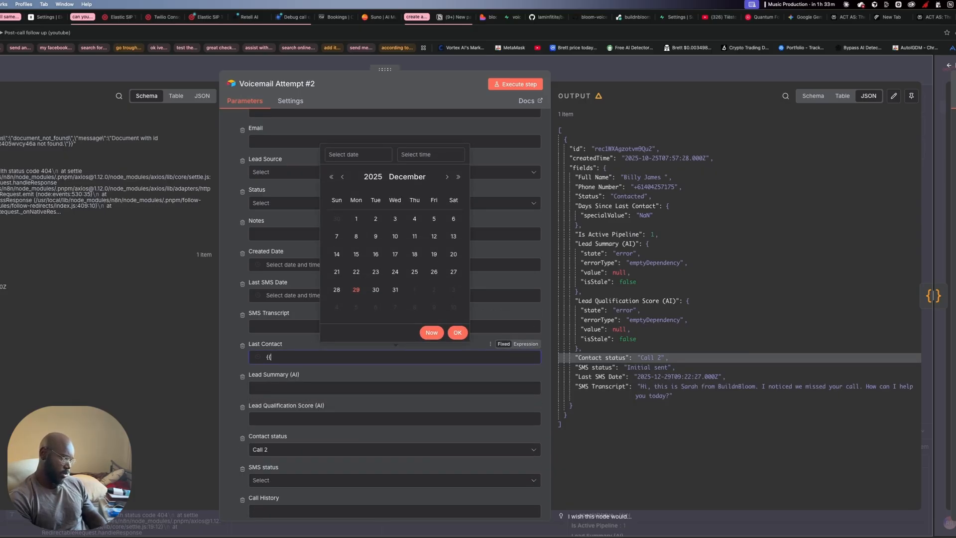
pyautogui.click(430, 332)
pyautogui.click(371, 349)
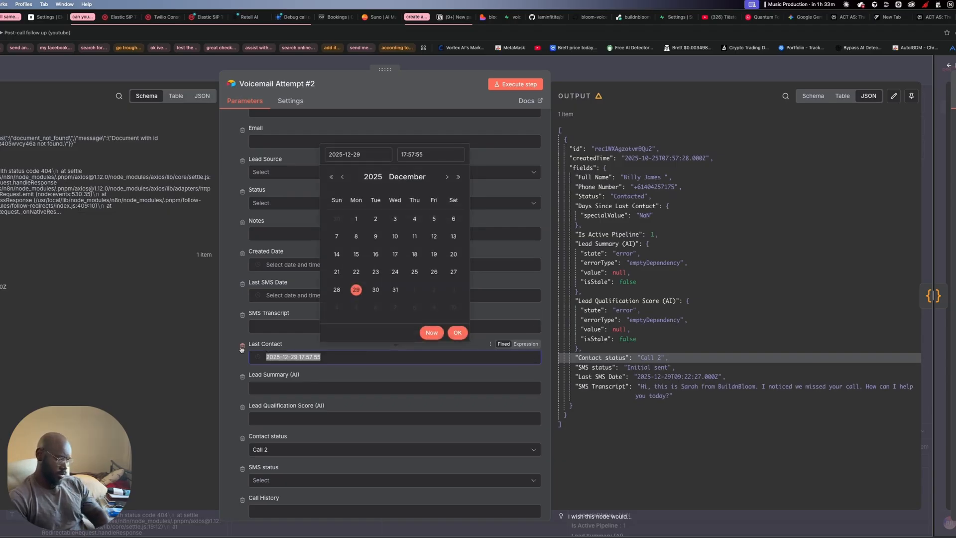
pyautogui.click(671, 470)
# - Set the Last Contact field of Voicemail Attempt #2 to the expression {{ $now }} and return to the canvas
pyautogui.click(319, 352)
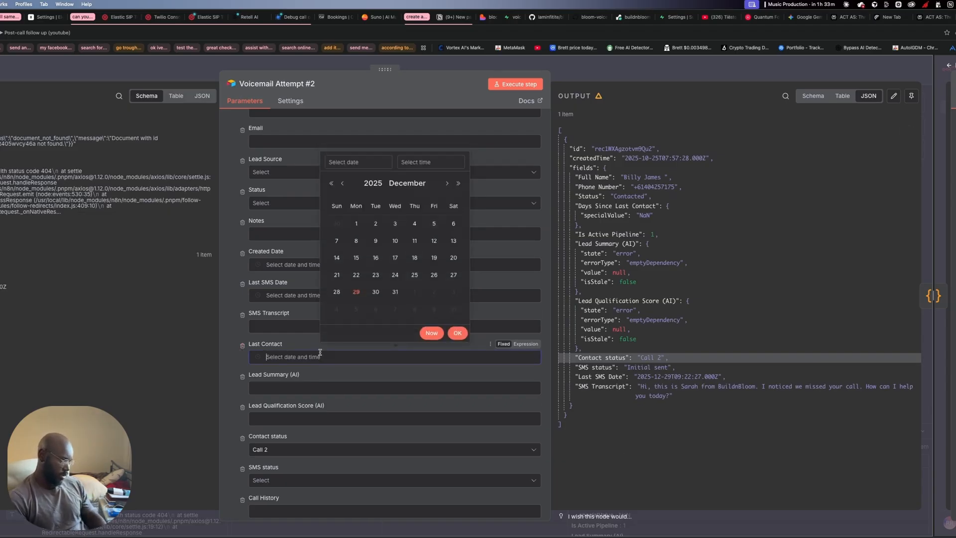
pyautogui.click(526, 343)
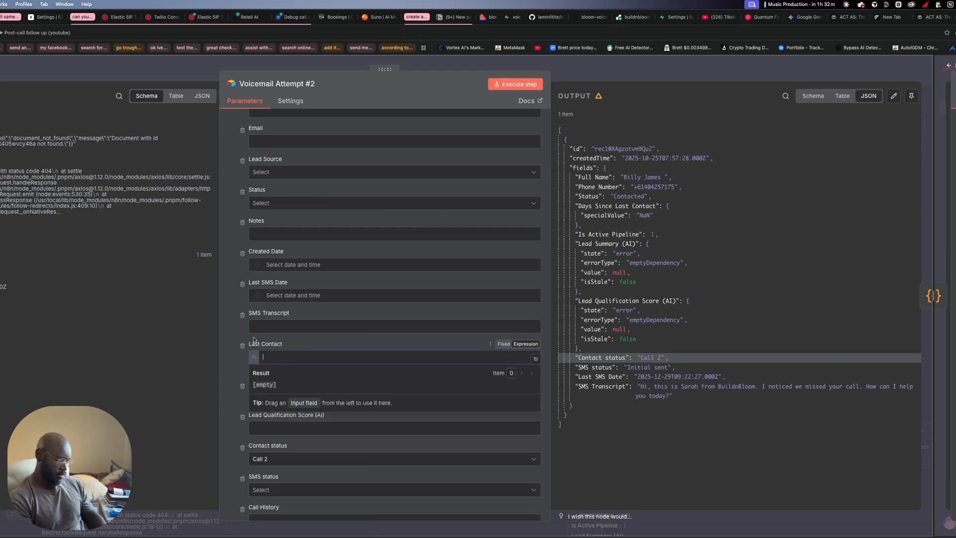
pyautogui.write('{{ $now')
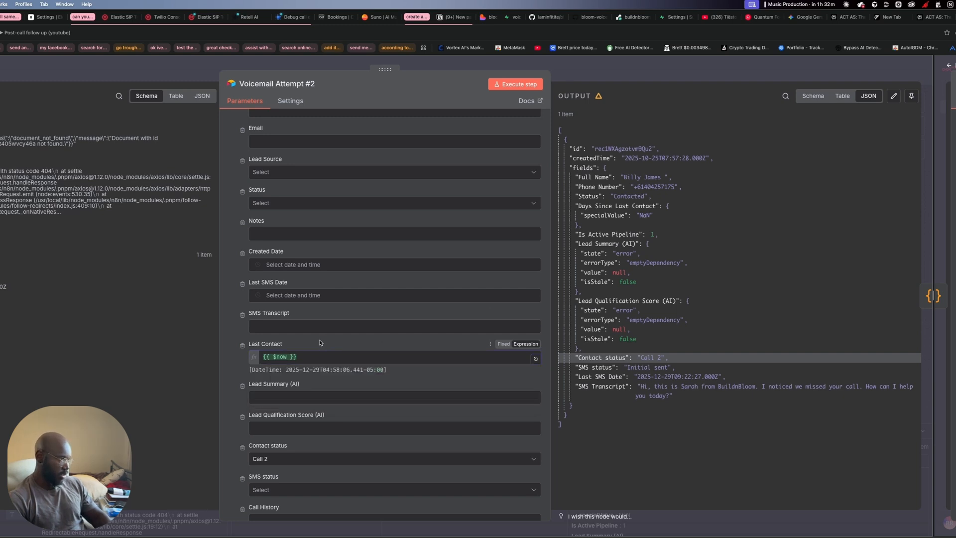
pyautogui.scroll(4, 320, 343)
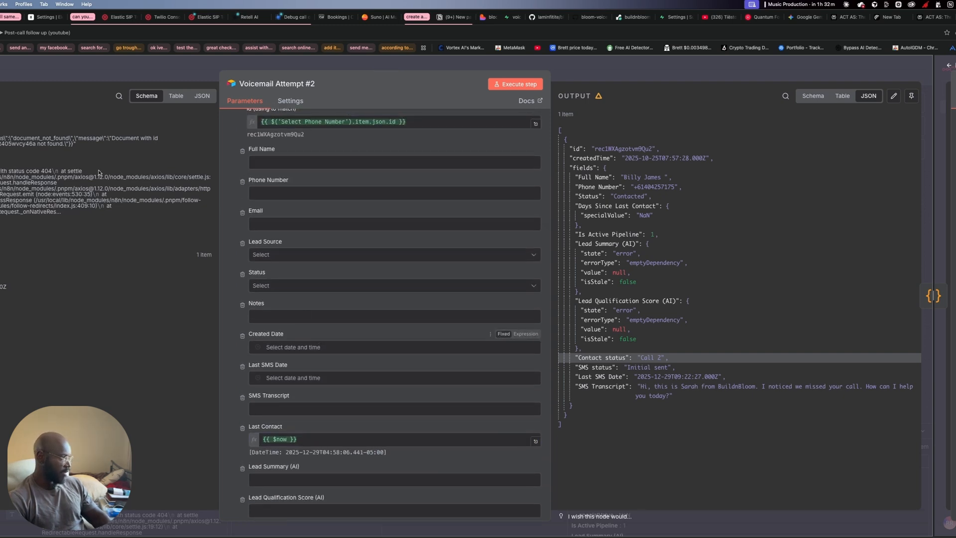
pyautogui.scroll(1, 105, 174)
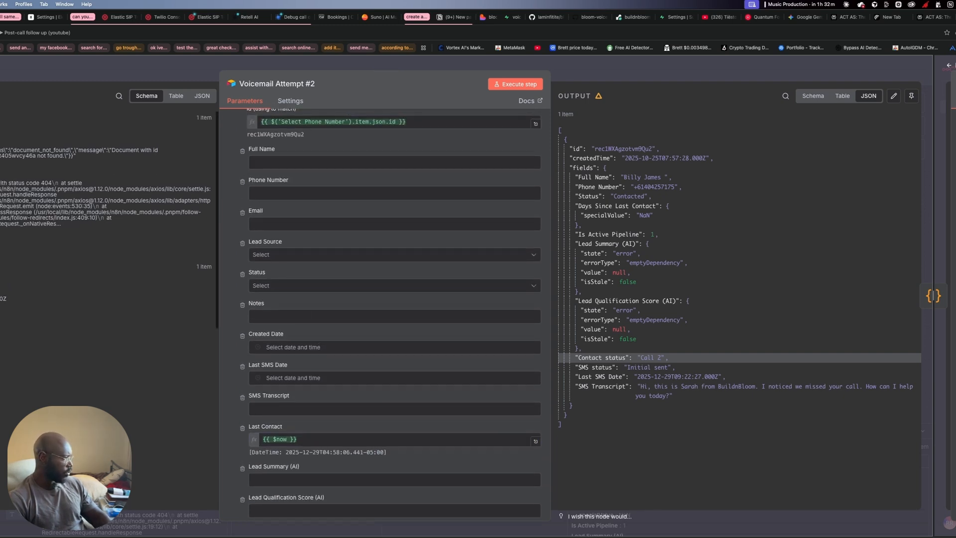
pyautogui.click(72, 73)
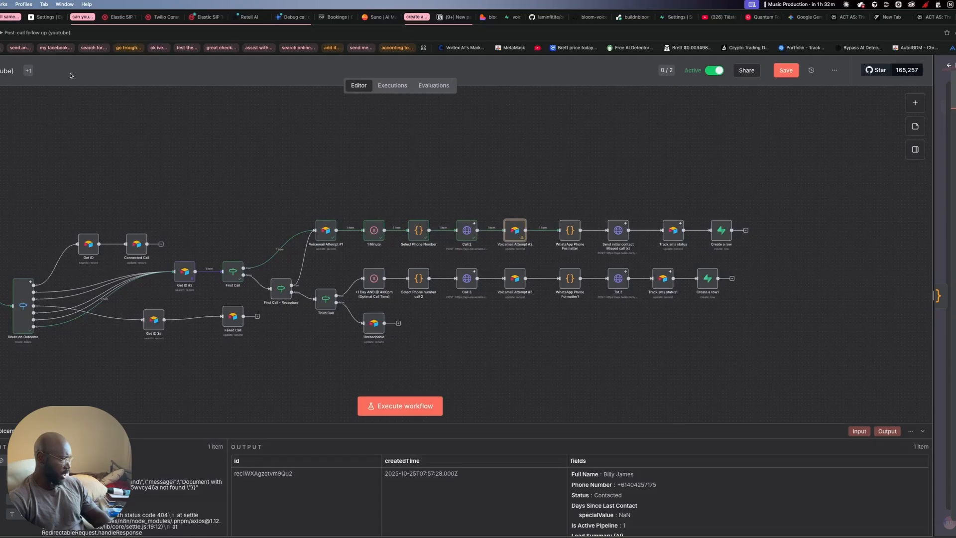
# - Examine the Call 2 node's headers, body parameters and input data to trace the agent phone number ID it uses
pyautogui.doubleClick(469, 234)
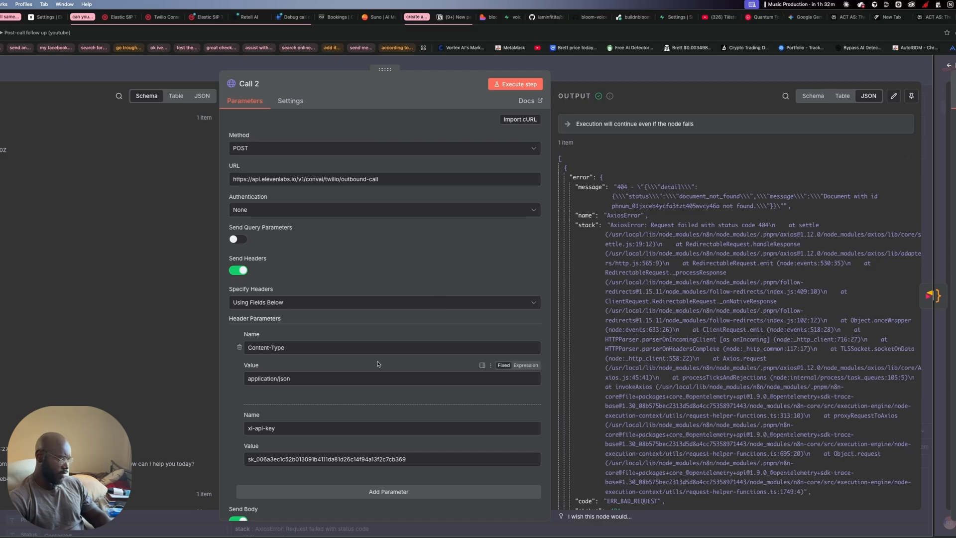
pyautogui.scroll(-5, 376, 364)
pyautogui.scroll(-3, 377, 364)
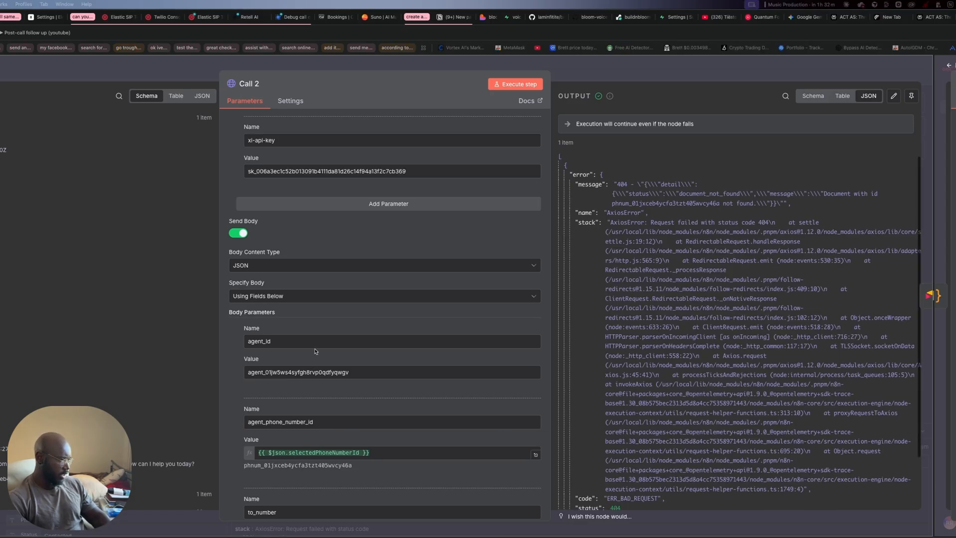
pyautogui.scroll(1, 390, 424)
pyautogui.scroll(-3, 17, 316)
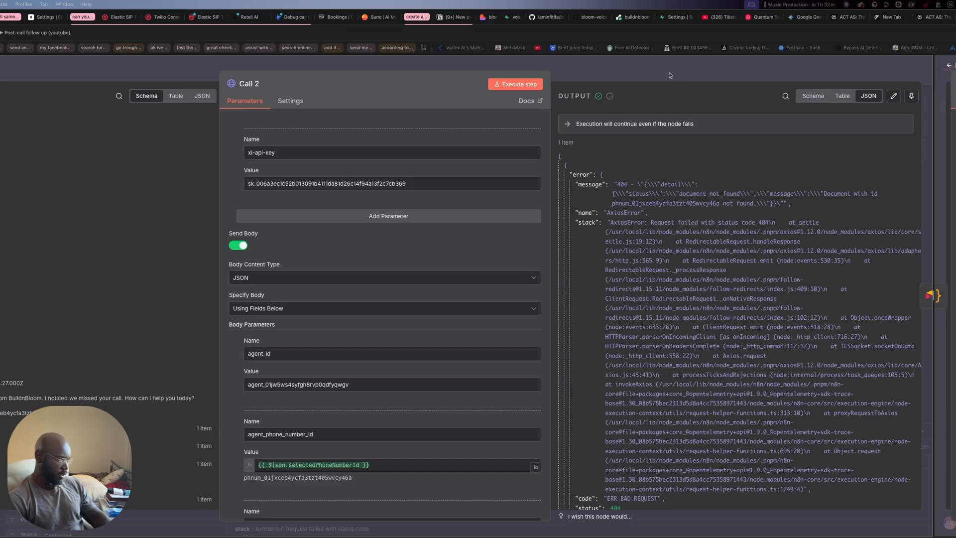
pyautogui.click(612, 78)
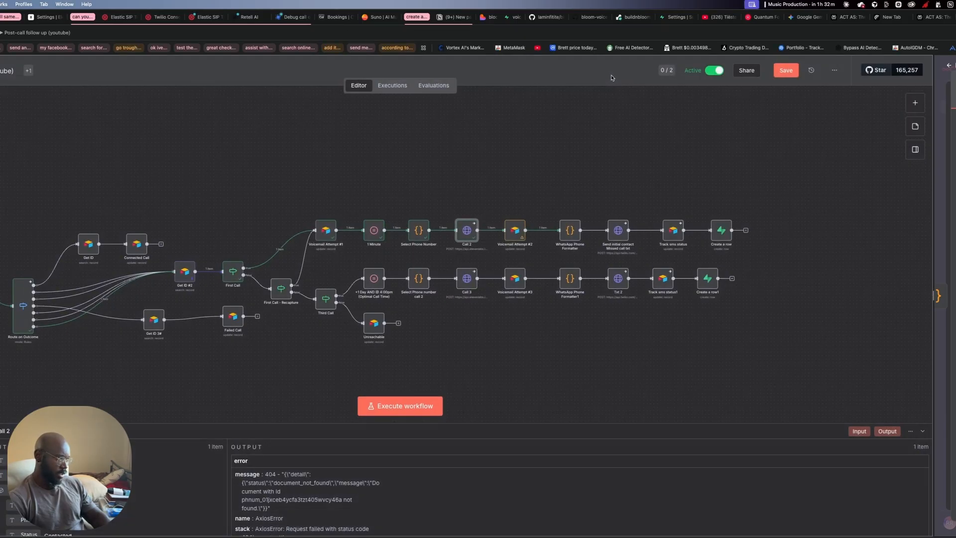
pyautogui.doubleClick(471, 236)
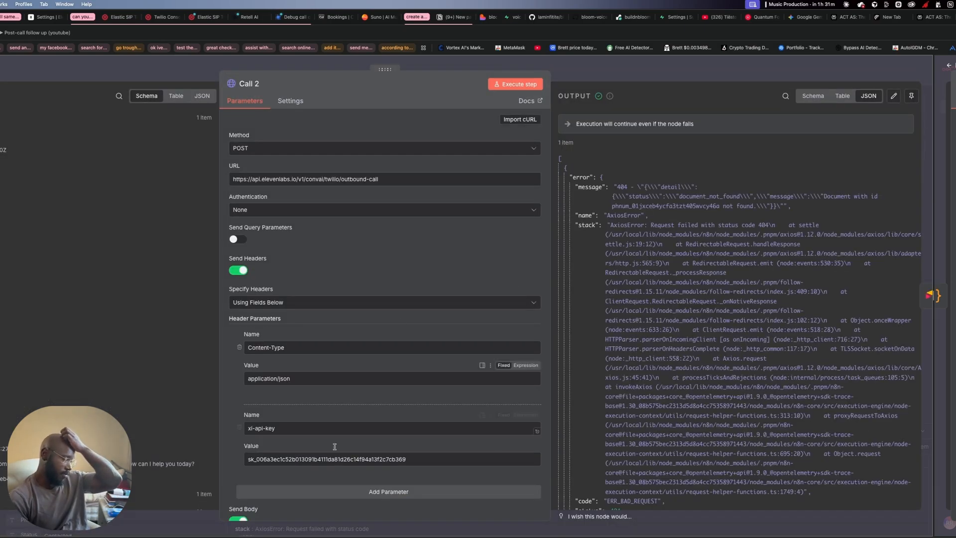
pyautogui.scroll(-6, 335, 446)
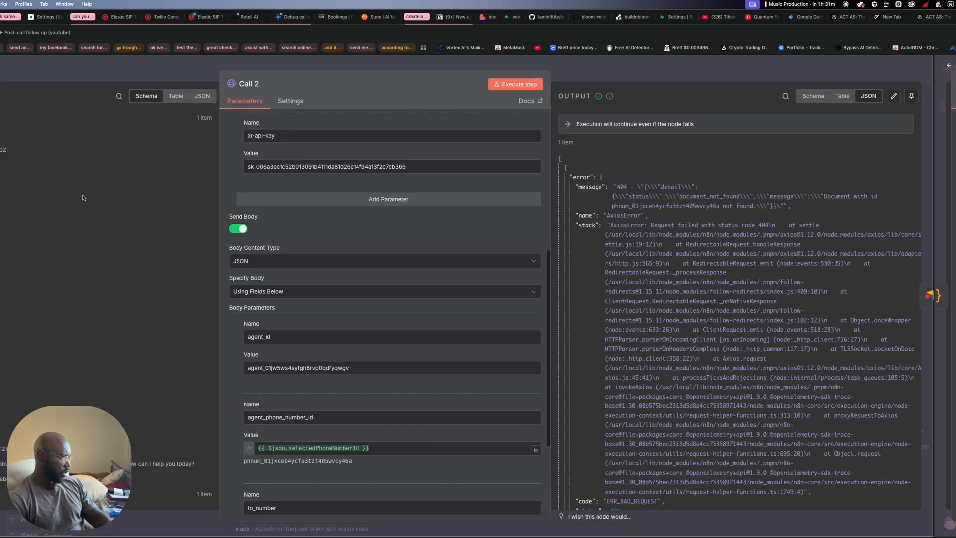
pyautogui.scroll(-5, 1, 294)
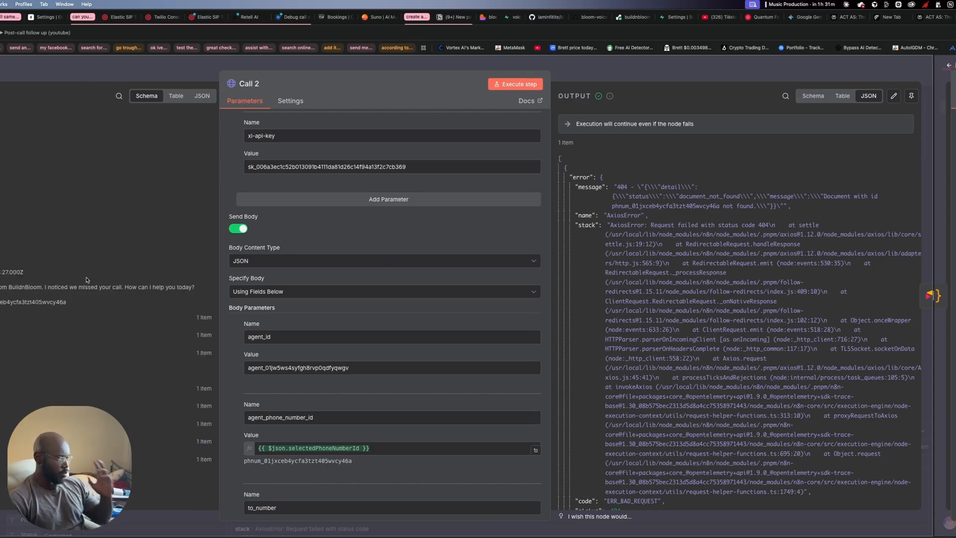
pyautogui.scroll(1, 308, 353)
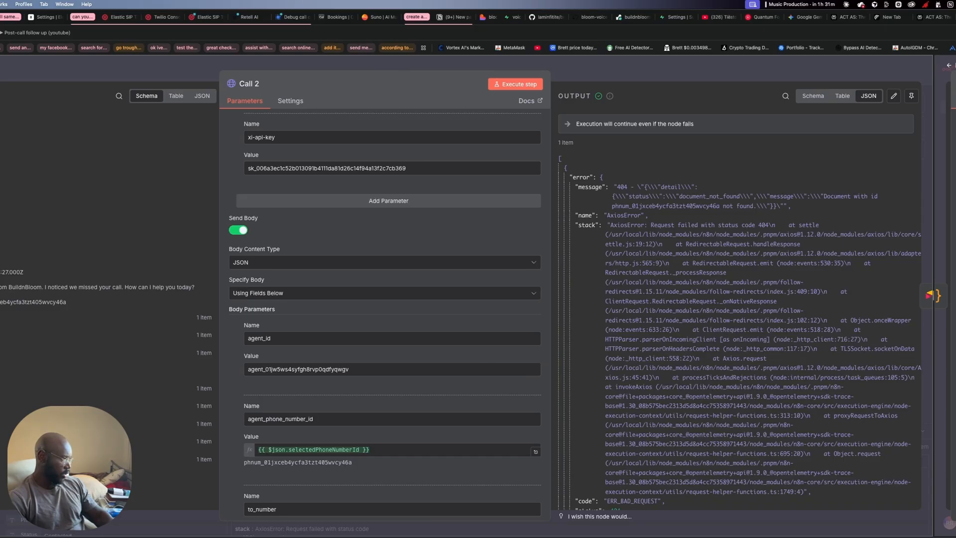
pyautogui.scroll(5, 107, 299)
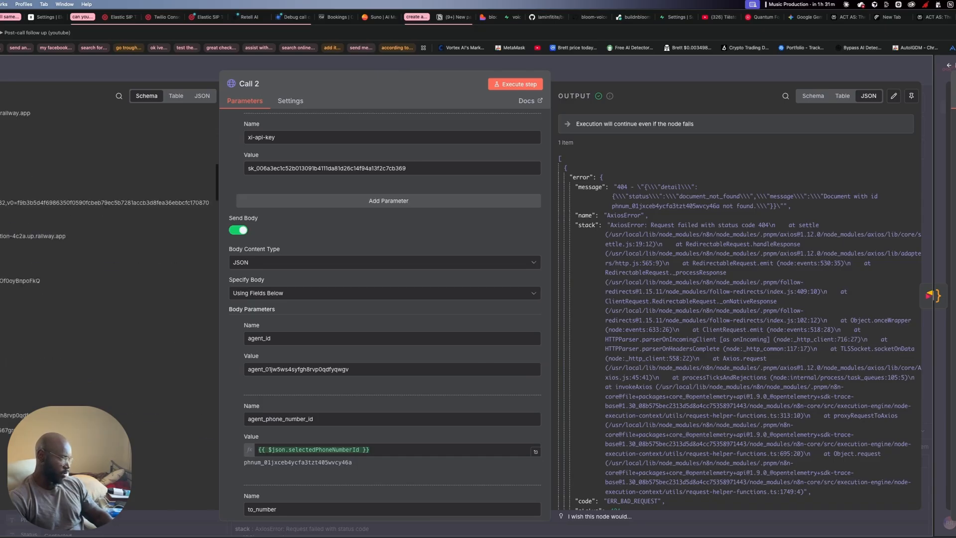
pyautogui.scroll(-5, 107, 299)
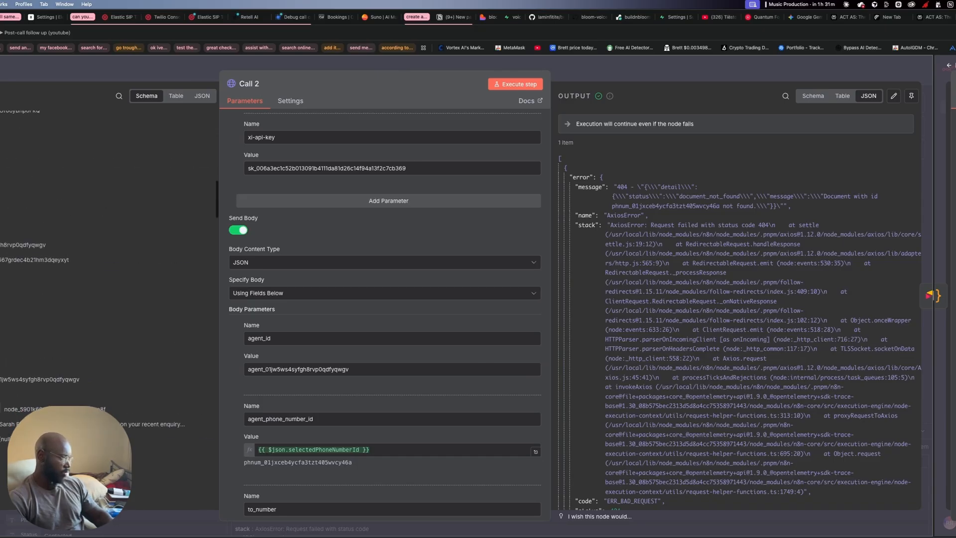
pyautogui.scroll(3, 107, 299)
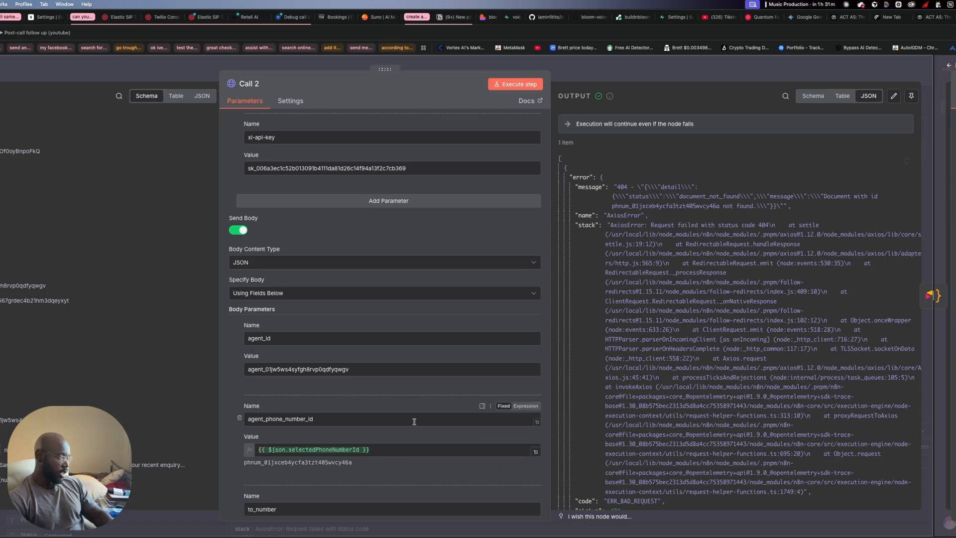
# - Replace the agent_phone_number_id expression in Call 2 with phnum_1201kdmnrgh6e7ba1sd7axahmmsq
pyautogui.click(396, 449)
pyautogui.press('super+a')
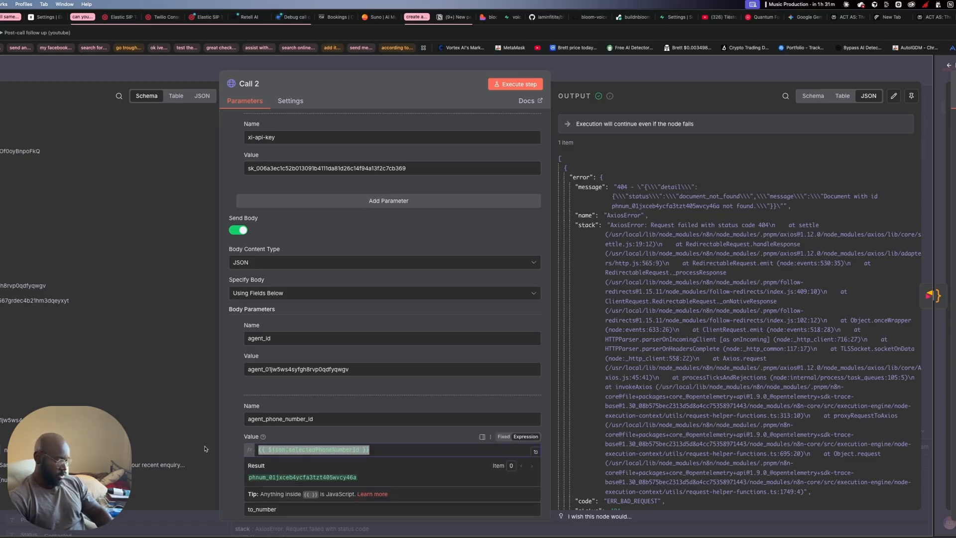
pyautogui.press('BackSpace')
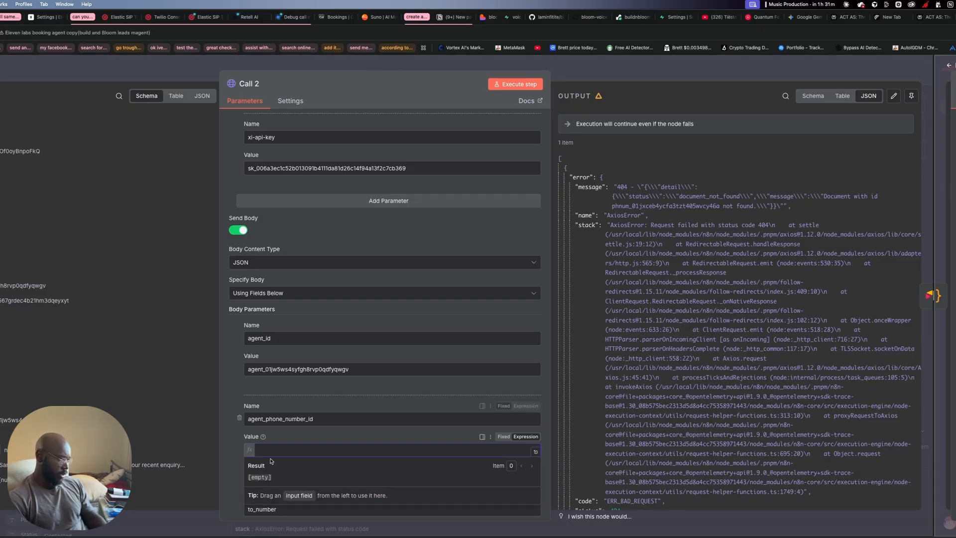
pyautogui.write('phnum_1201kdmnrgh6e7ba1sd7axahmmsq')
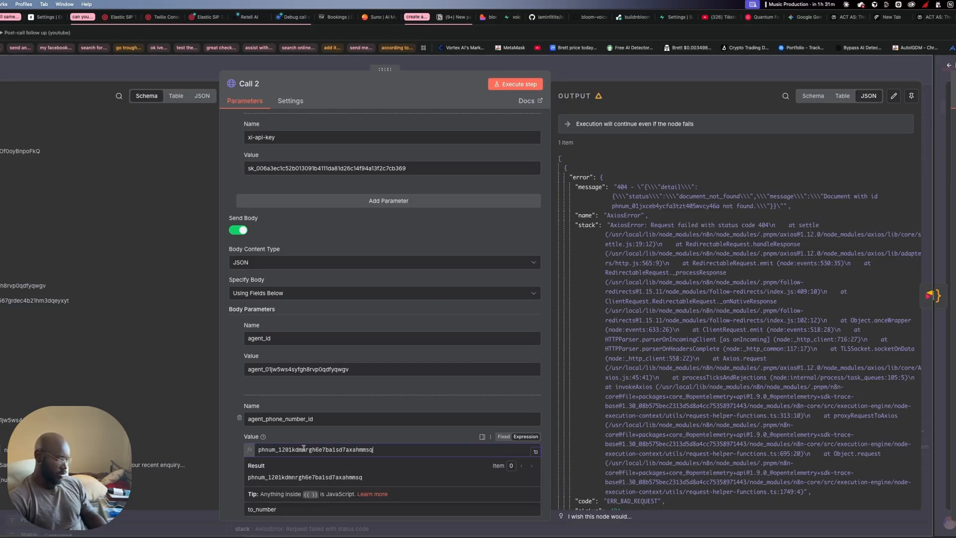
pyautogui.click(369, 437)
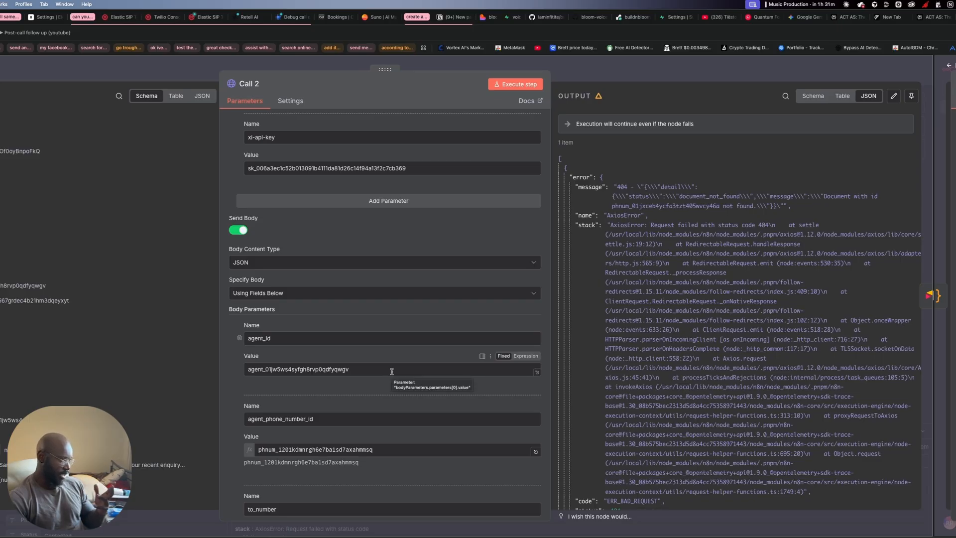
# - Execute the Call 2 node on its own, return to the canvas and save the workflow
pyautogui.scroll(-1, 392, 371)
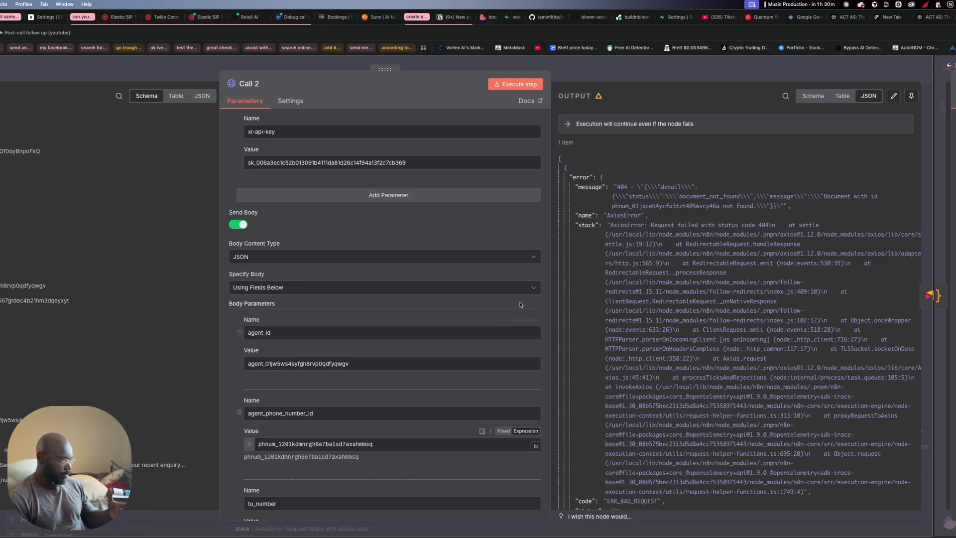
pyautogui.click(515, 84)
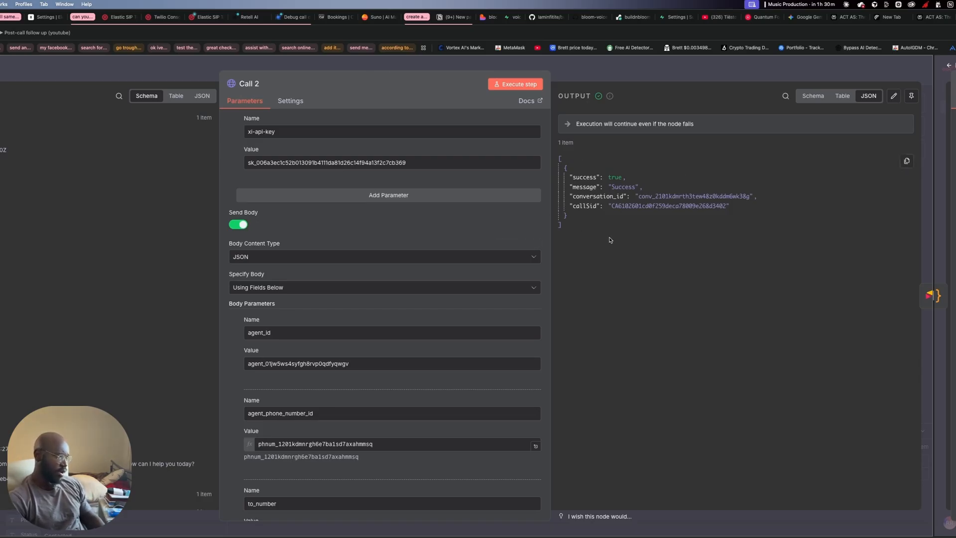
pyautogui.press('Escape')
pyautogui.click(784, 70)
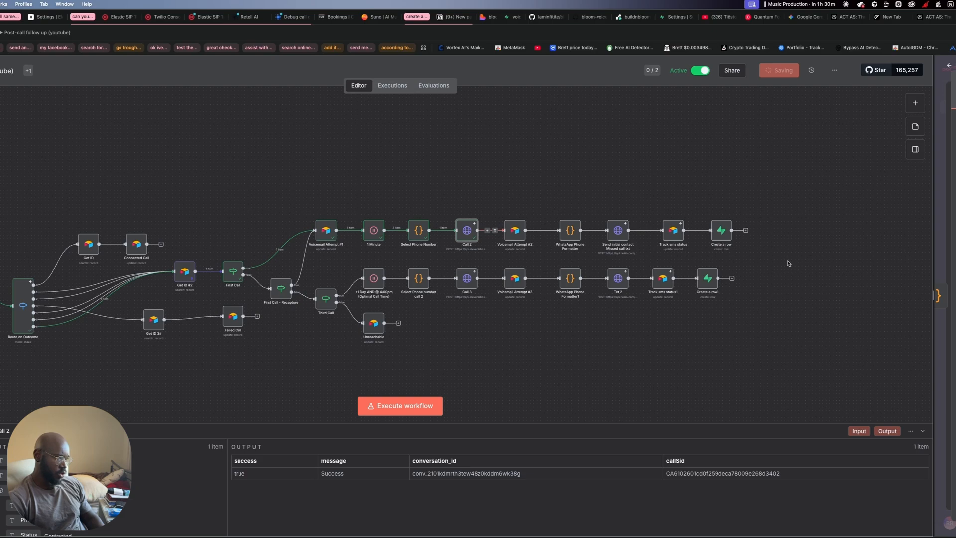
# - Review the parameters of the Voicemail Attempt #2 node and return to the workflow canvas
pyautogui.press('Right')
pyautogui.press('Return')
pyautogui.scroll(-5, 445, 248)
pyautogui.press('Escape')
pyautogui.hscroll(-3, 417, 350)
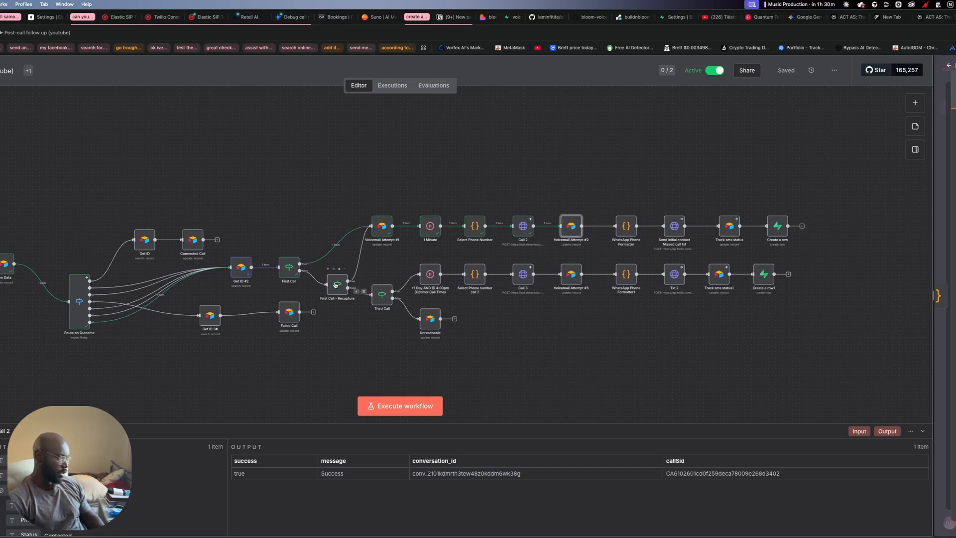
pyautogui.scroll(-1, 426, 226)
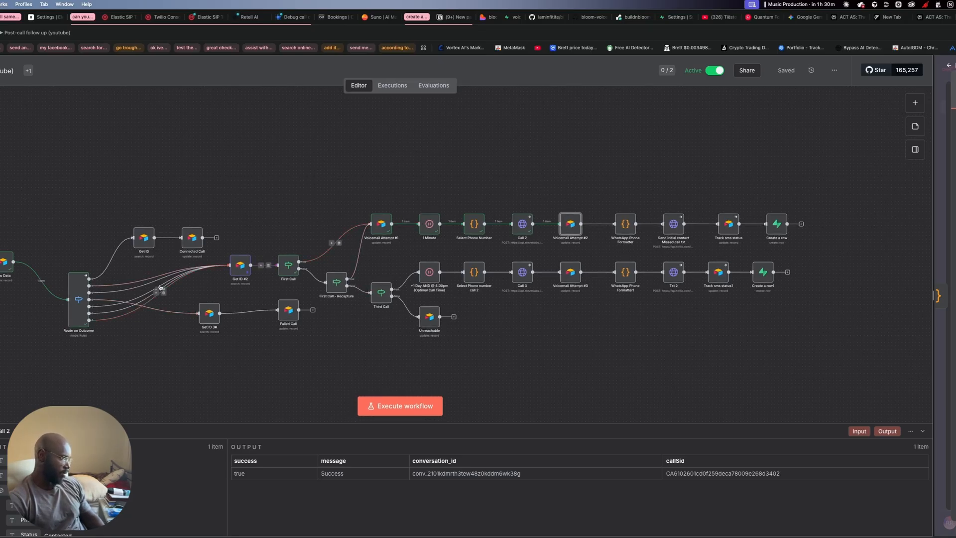
# - Execute the whole workflow and stop the run at the 1 Minute wait node
pyautogui.click(369, 406)
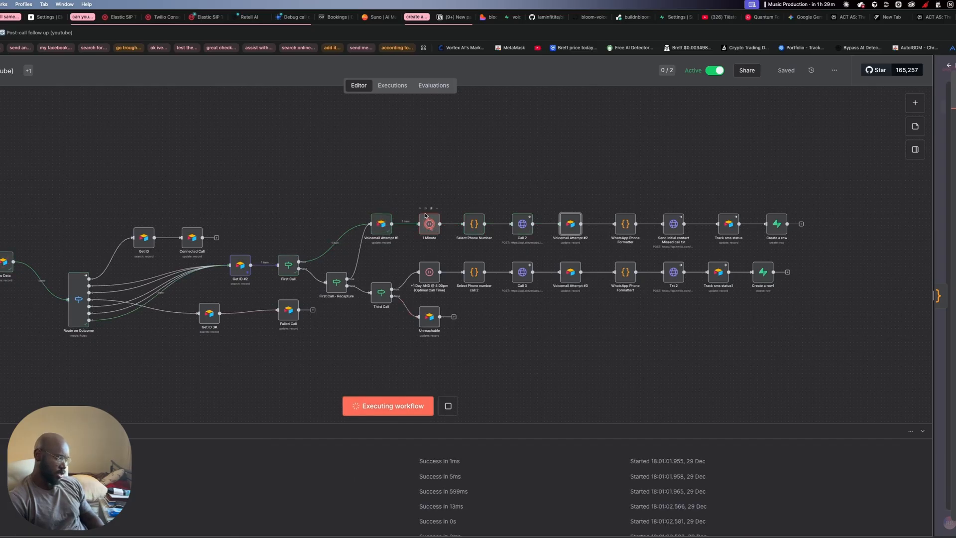
pyautogui.click(444, 412)
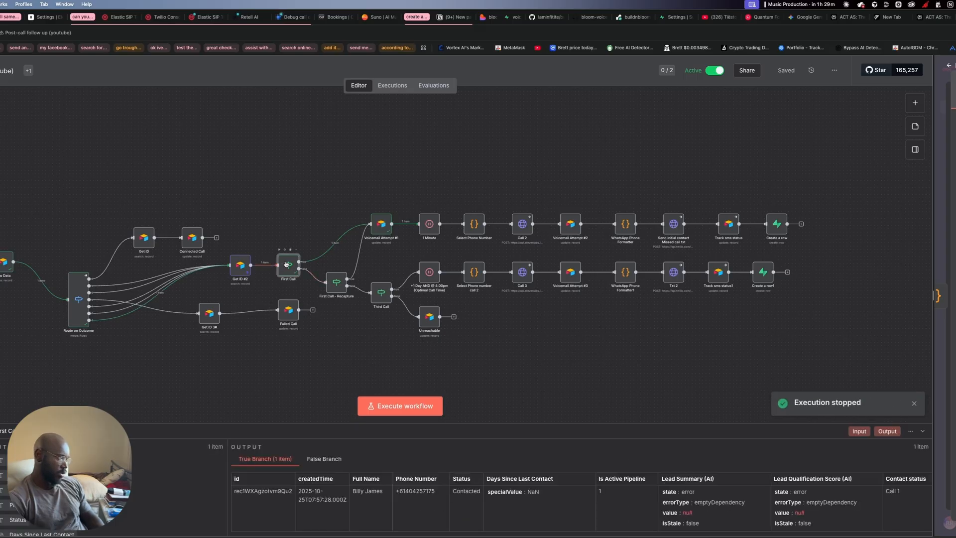
# - Edit the pinned output of the Get ID #2 node so Contact status is Call 2, and save it
pyautogui.doubleClick(287, 264)
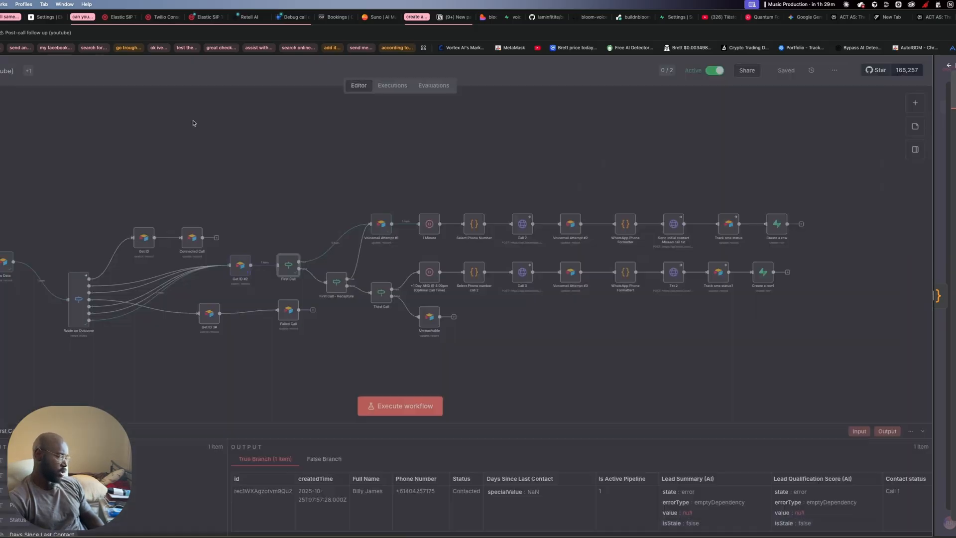
pyautogui.click(195, 68)
pyautogui.click(242, 269)
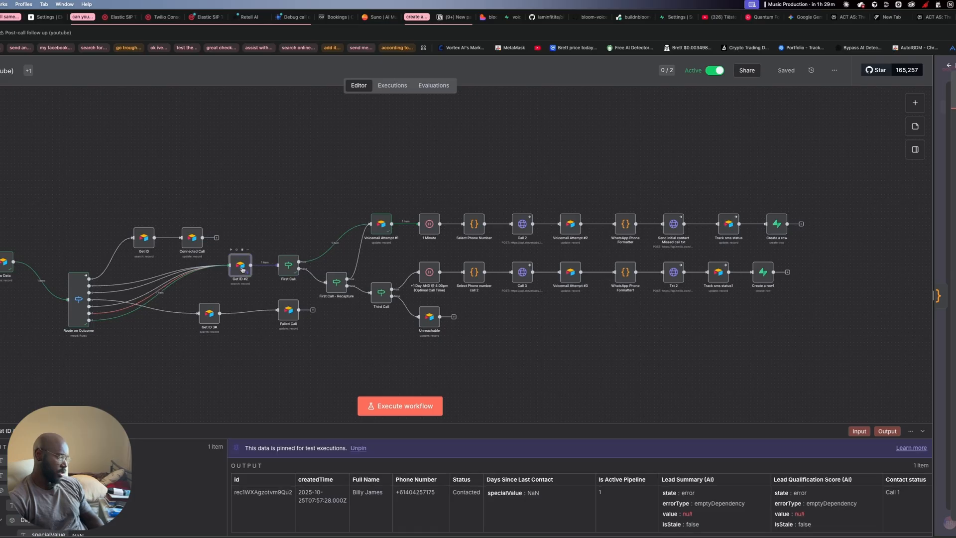
pyautogui.doubleClick(243, 269)
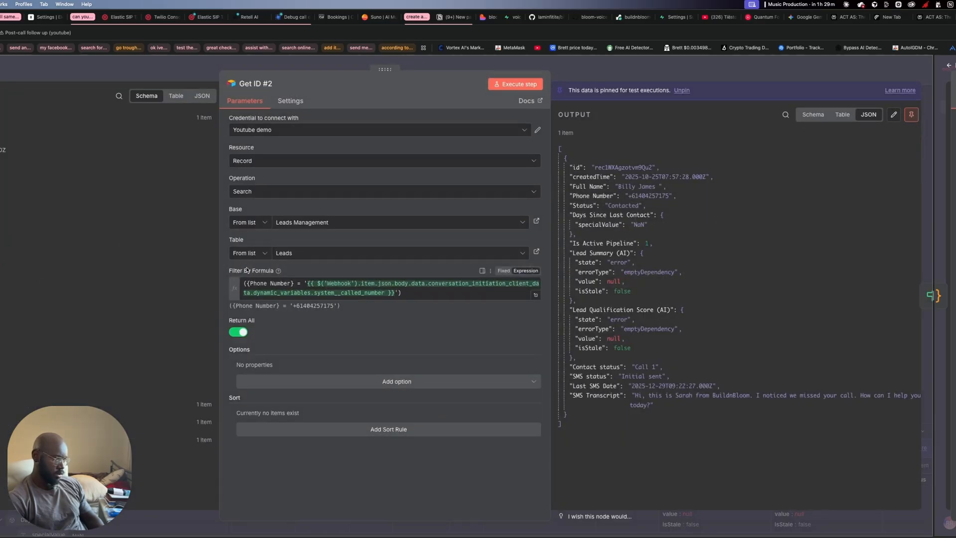
pyautogui.click(893, 114)
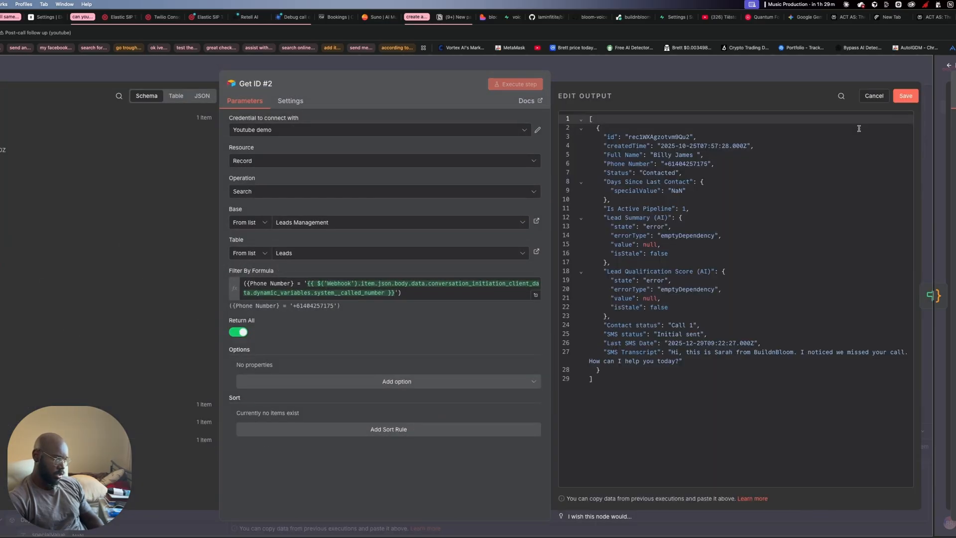
pyautogui.click(693, 323)
pyautogui.press('BackSpace')
pyautogui.click(903, 96)
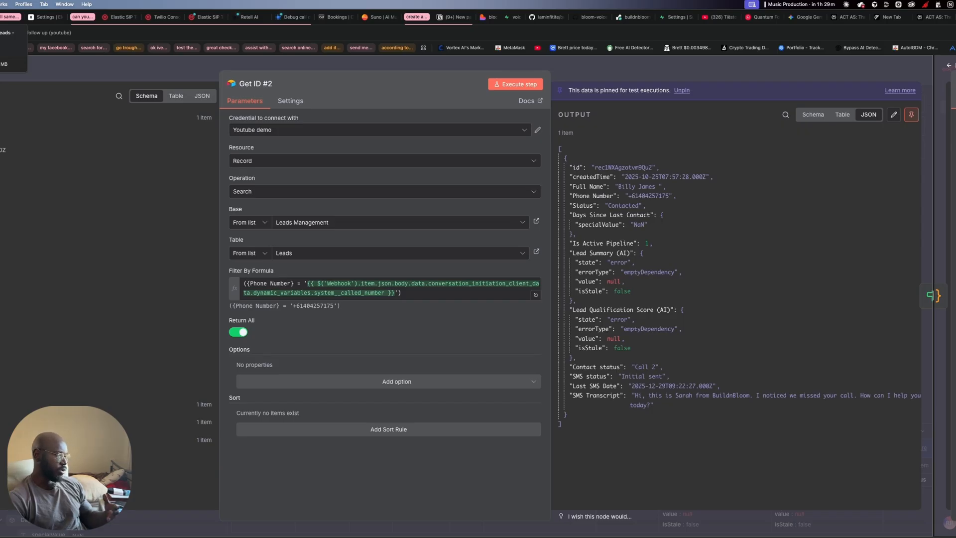
# - Check the first lead's Contact status in the Airtable Leads table and return to the n8n workflow
pyautogui.click(10, 16)
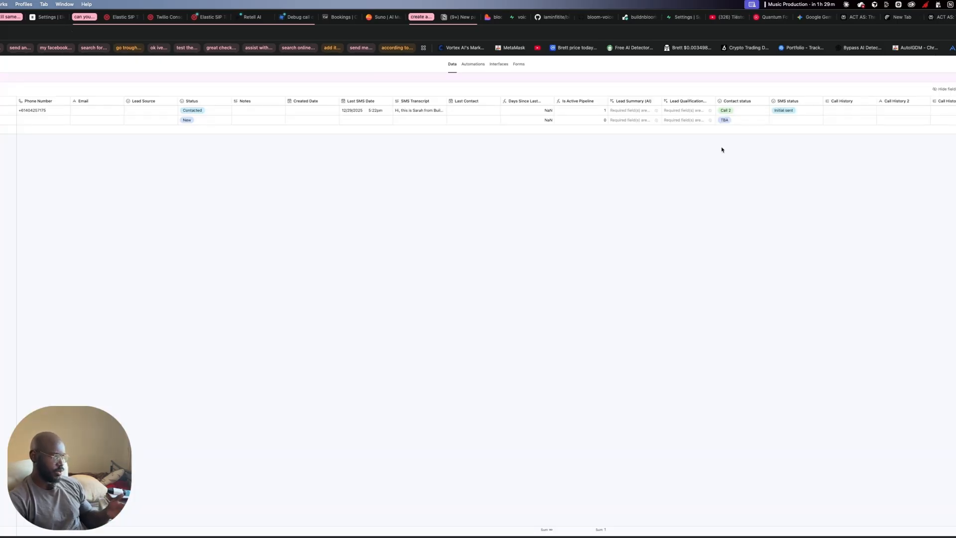
pyautogui.click(733, 113)
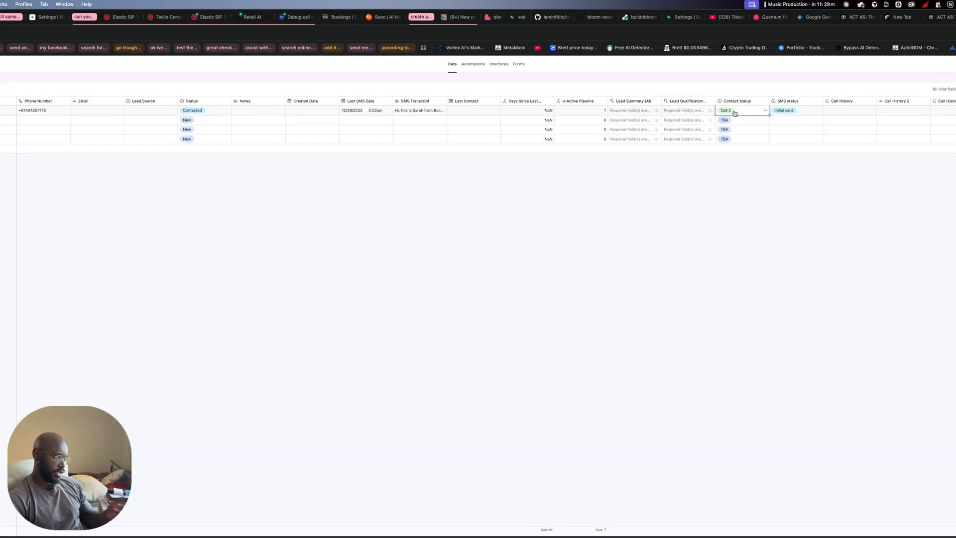
pyautogui.click(715, 279)
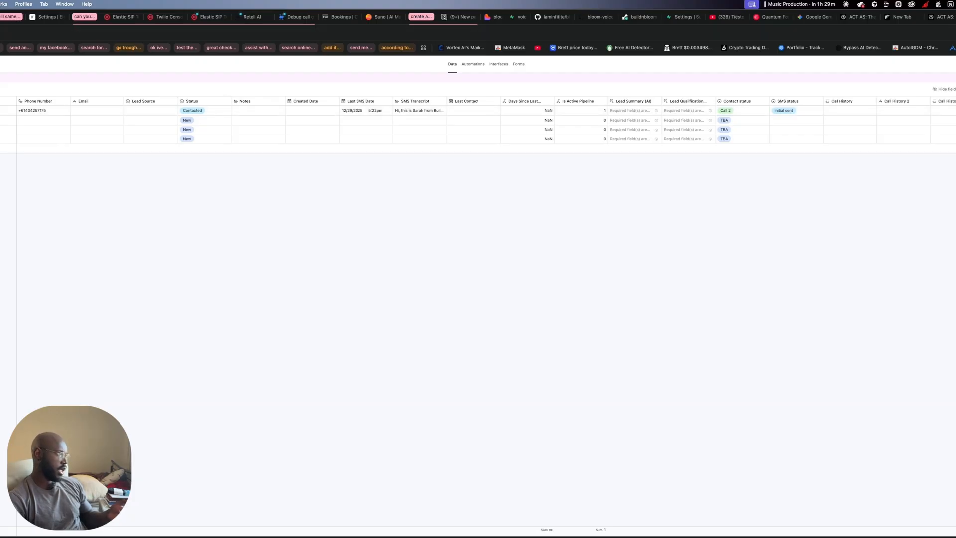
pyautogui.click(952, 17)
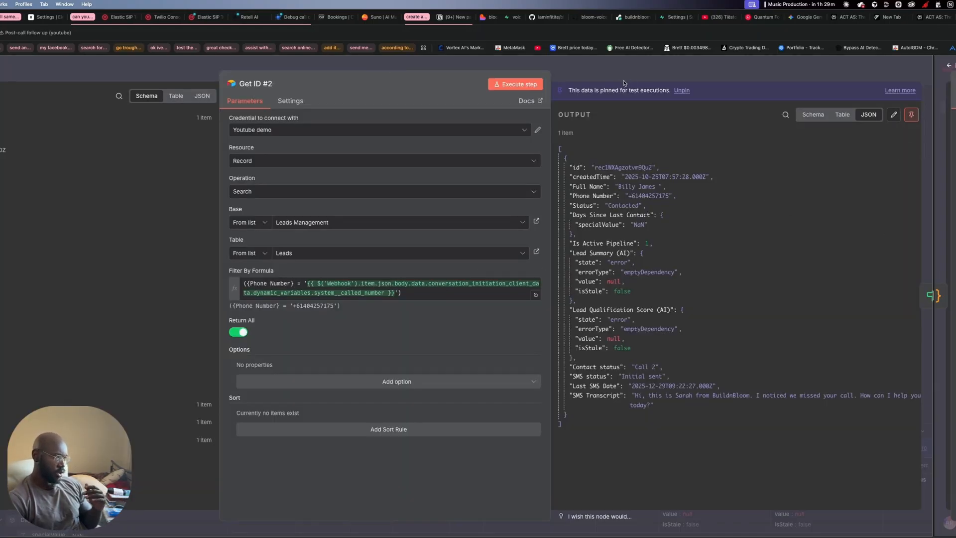
# - Close the Get ID #2 node and save the workflow
pyautogui.press('Escape')
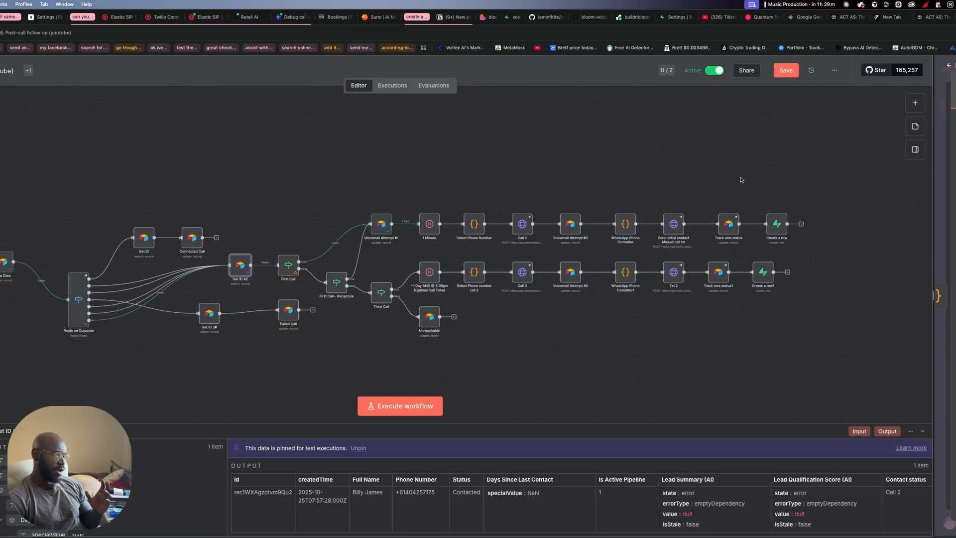
pyautogui.scroll(1, 214, 314)
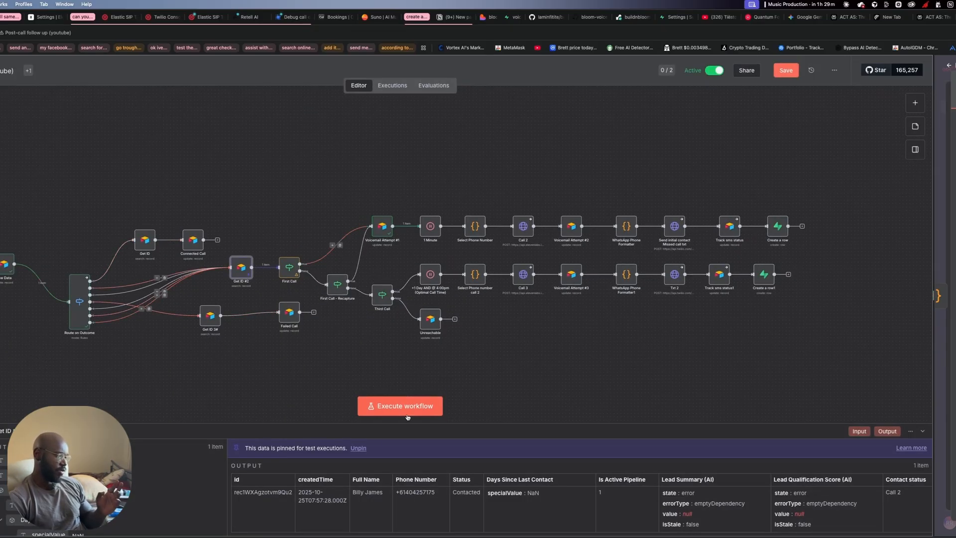
pyautogui.hotkey('ctrl', 's')
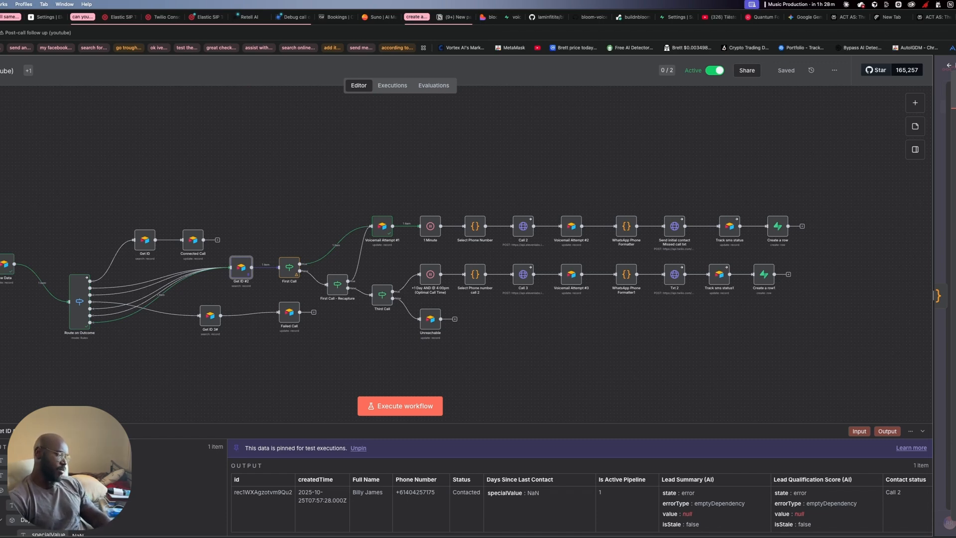
# - Review all routing rules of the Route on Outcome node and return to the canvas
pyautogui.doubleClick(79, 301)
pyautogui.scroll(-10, 306, 323)
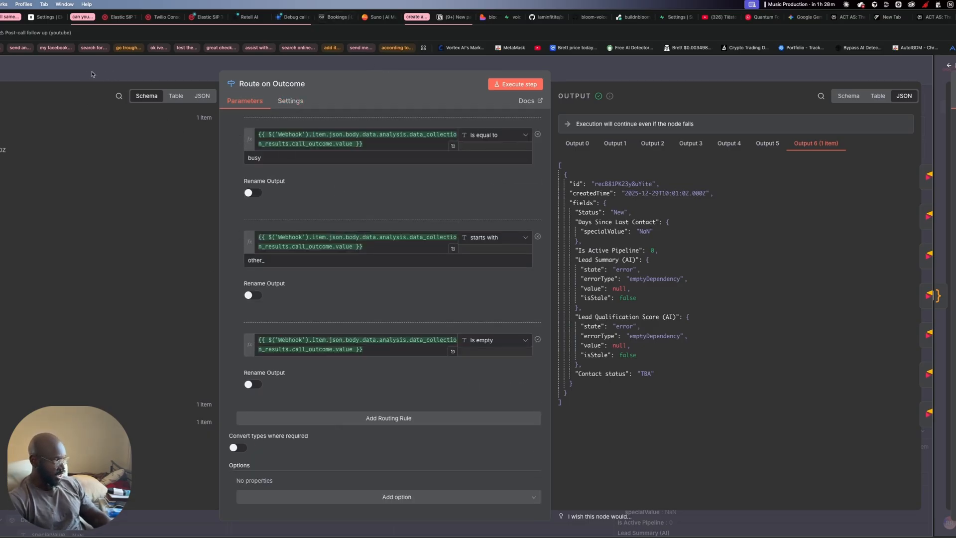
pyautogui.scroll(10, 200, 162)
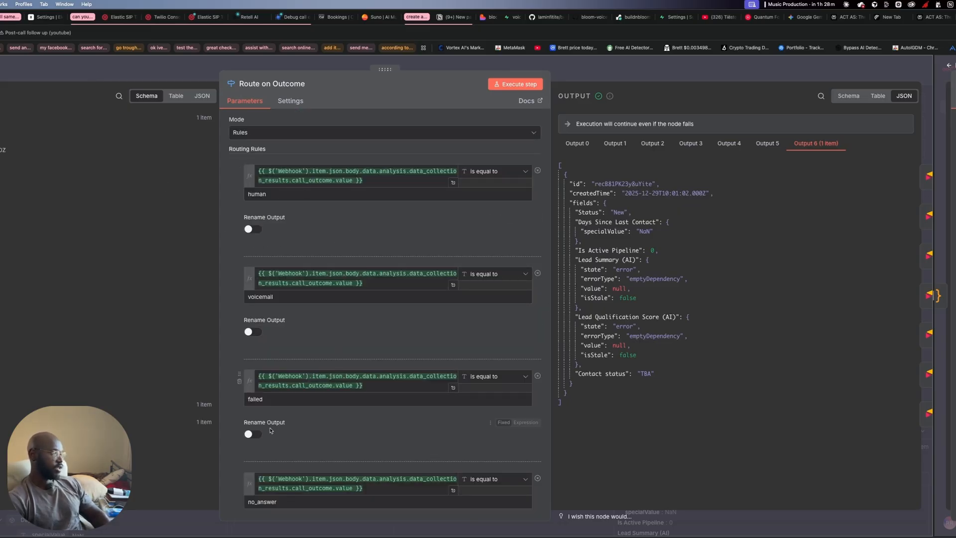
pyautogui.scroll(-3, 238, 449)
pyautogui.scroll(-1, 238, 449)
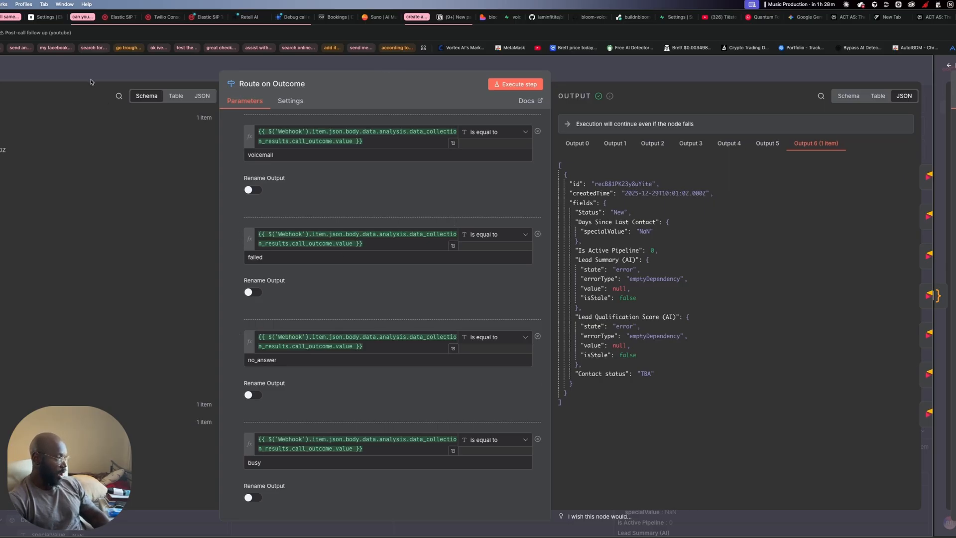
pyautogui.press('Escape')
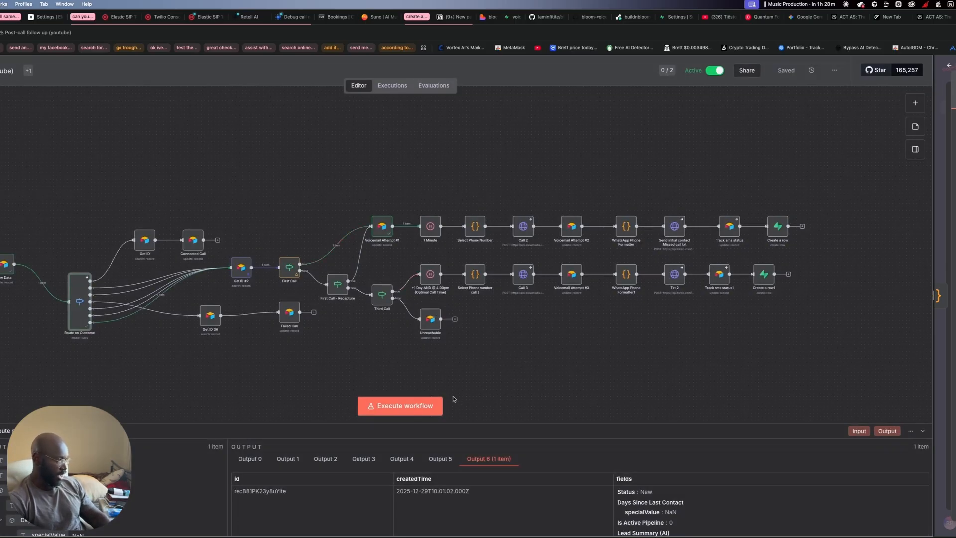
# - Execute the whole workflow, then point the Unreachable node to the Leads Management base and its Leads table
pyautogui.click(425, 406)
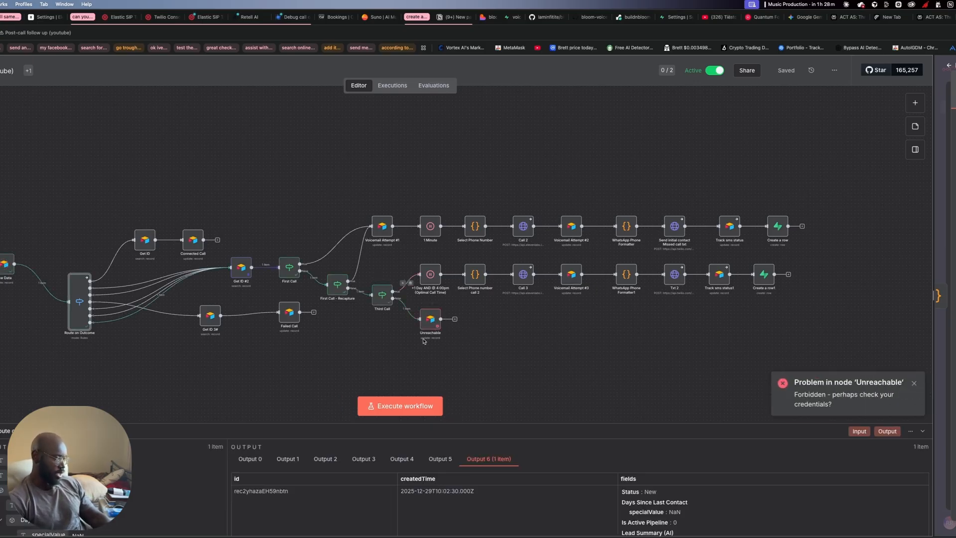
pyautogui.doubleClick(430, 318)
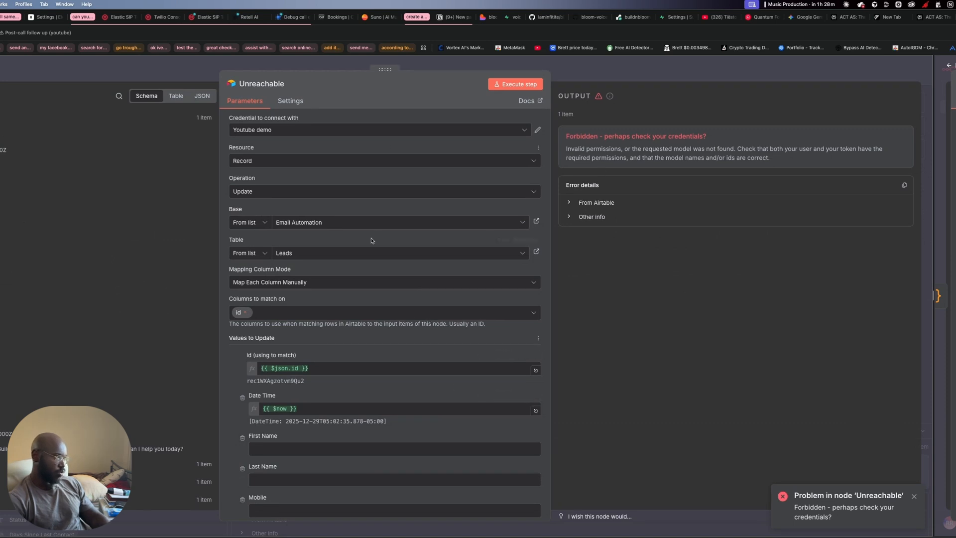
pyautogui.click(372, 223)
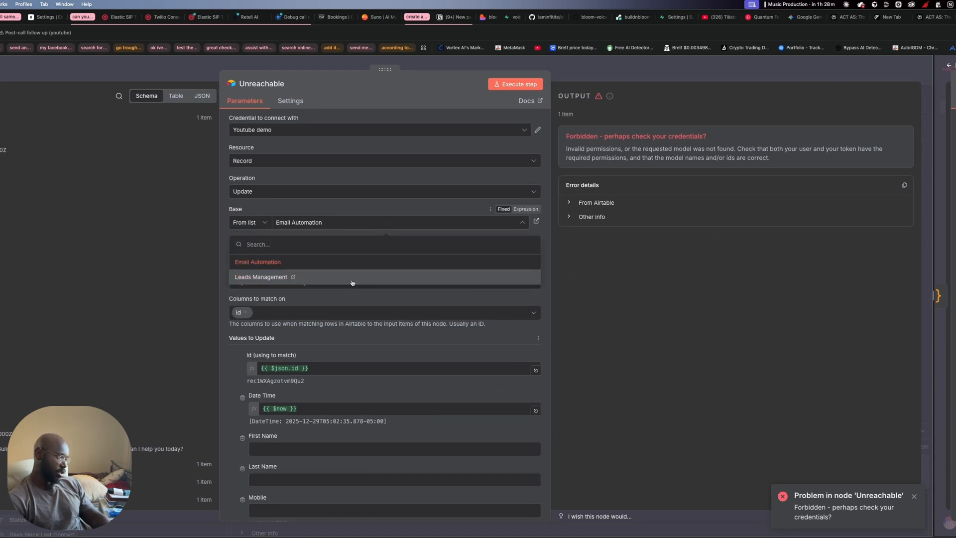
pyautogui.click(348, 279)
pyautogui.click(378, 253)
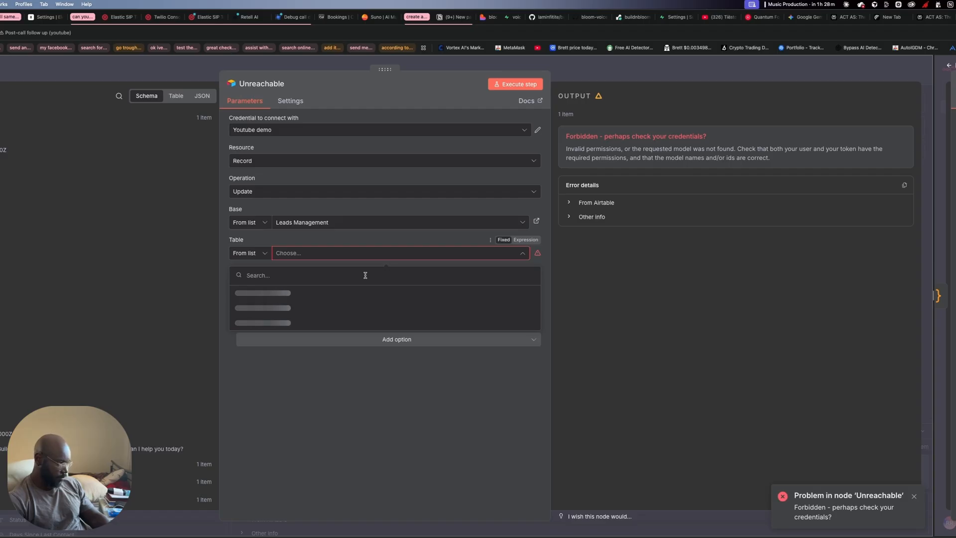
pyautogui.click(355, 295)
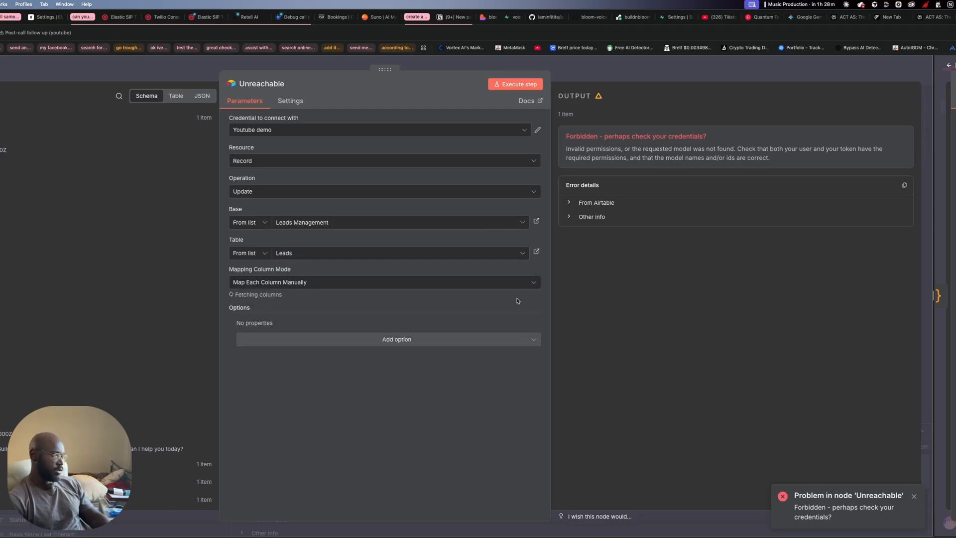
pyautogui.moveTo(718, 140); pyautogui.dragTo(567, 137)
pyautogui.click(602, 146)
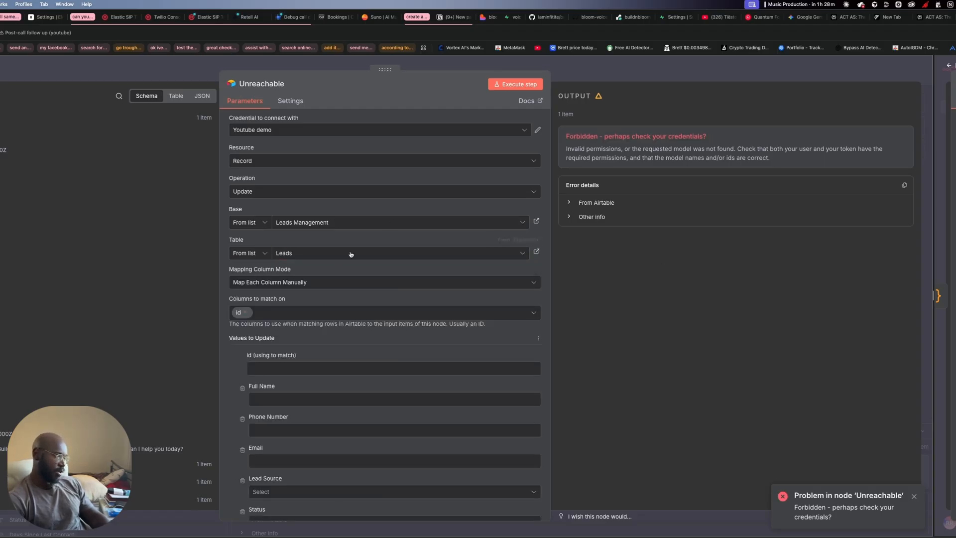
# - Map the Unreachable node's id to {{ $json.id }} with Contact status Unreachable, and execute the node before returning to the canvas
pyautogui.click(274, 369)
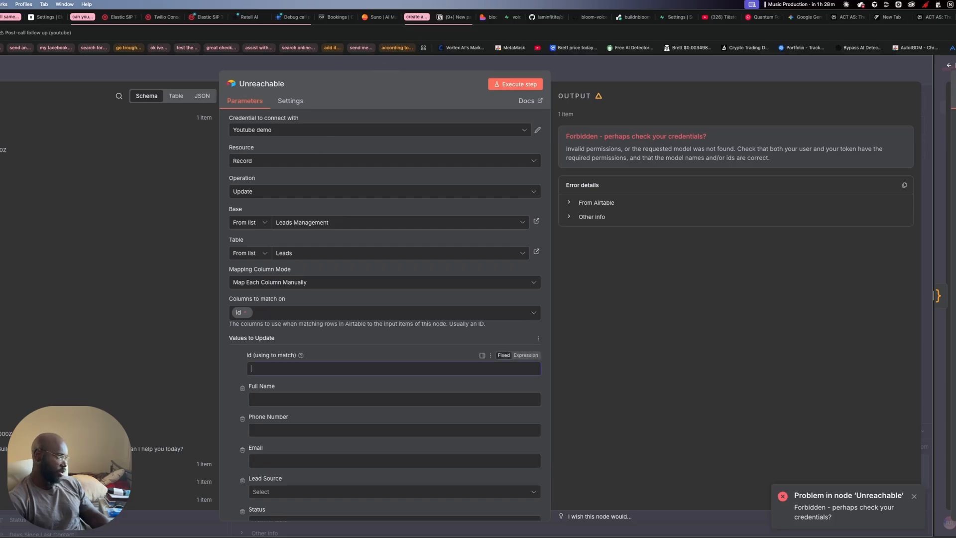
pyautogui.moveTo(1, 127); pyautogui.dragTo(277, 367)
pyautogui.scroll(-5, 275, 389)
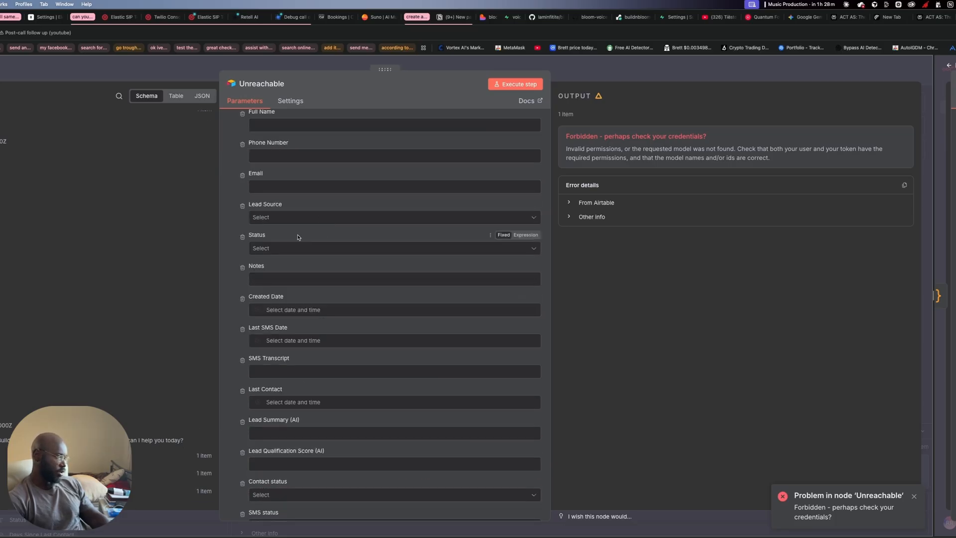
pyautogui.click(320, 248)
pyautogui.scroll(-2, 337, 374)
pyautogui.scroll(-2, 337, 374)
pyautogui.click(289, 369)
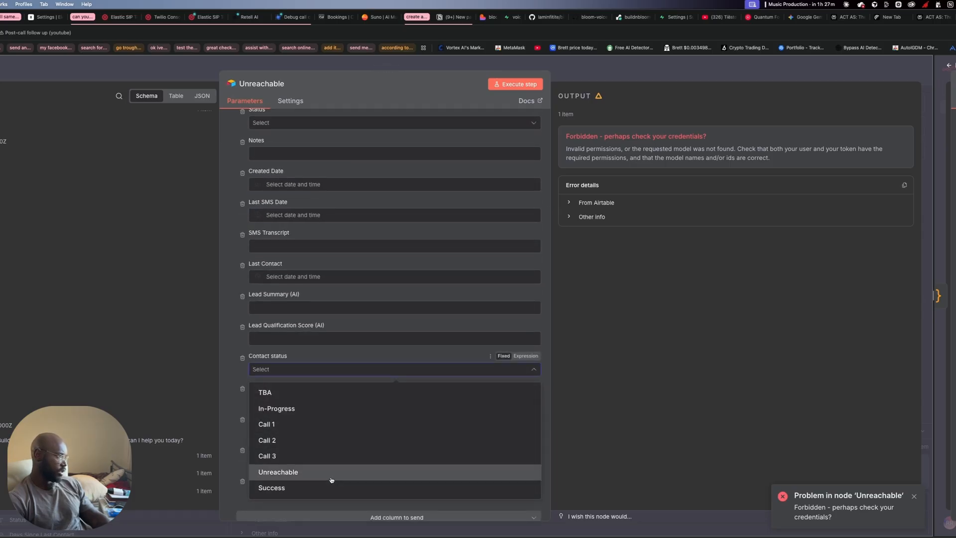
pyautogui.click(331, 479)
pyautogui.click(515, 84)
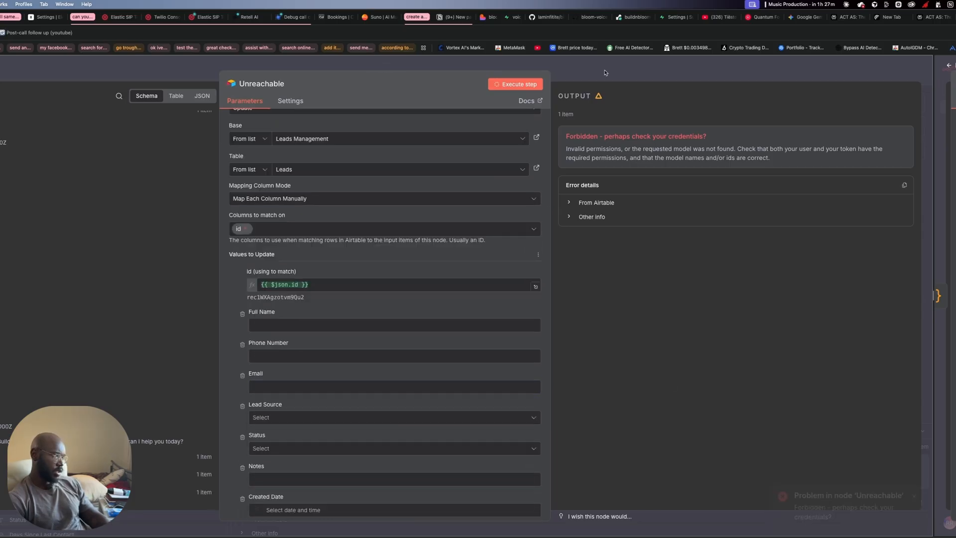
pyautogui.click(605, 72)
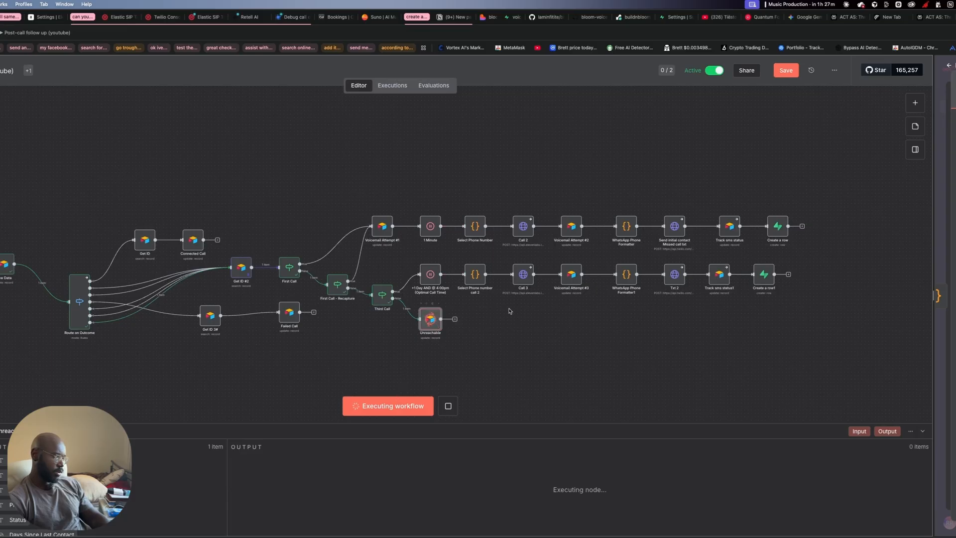
# - Open the Third Call node to inspect its Contact status condition
pyautogui.click(378, 297)
pyautogui.doubleClick(379, 297)
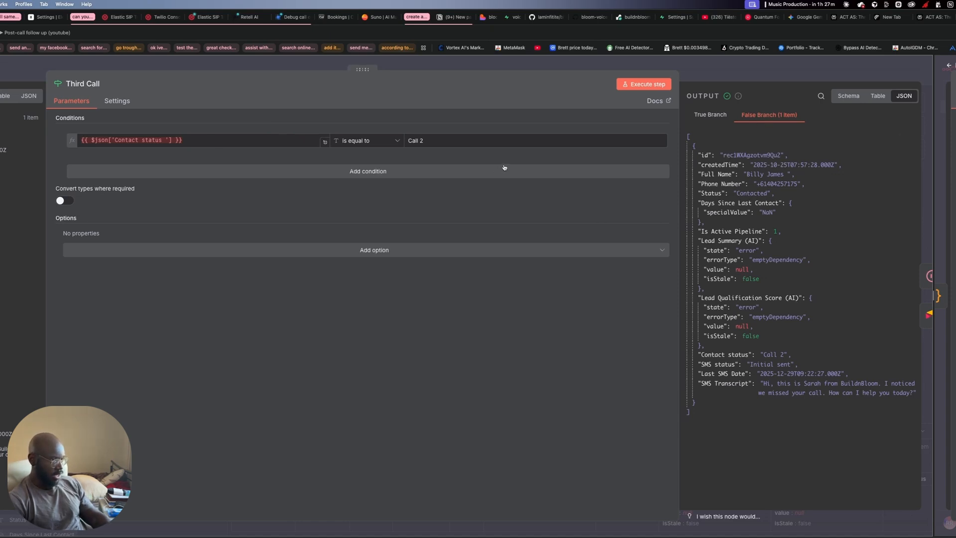
# - Replace the compared value in the Third Call condition with the Contact status field from the Get ID #2 node's data
pyautogui.click(293, 63)
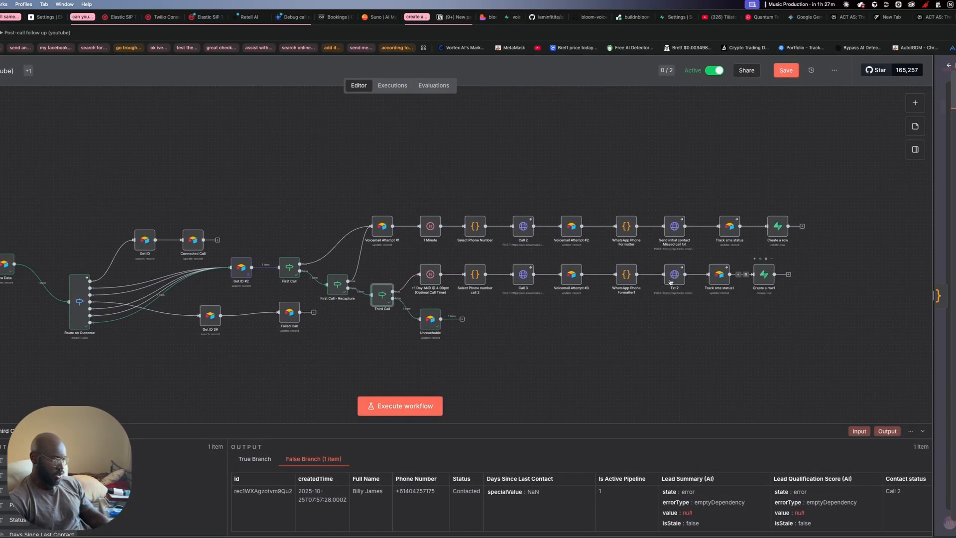
pyautogui.doubleClick(371, 295)
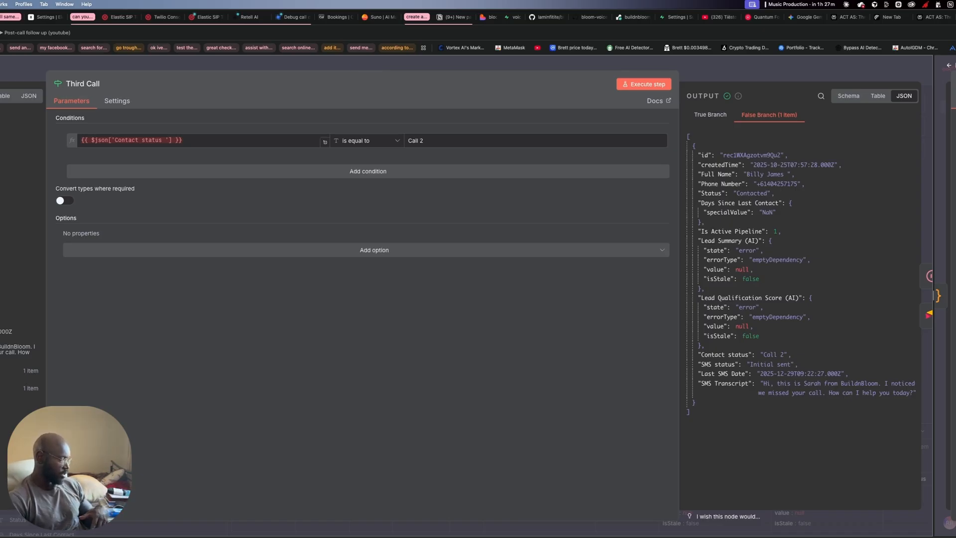
pyautogui.click(4, 371)
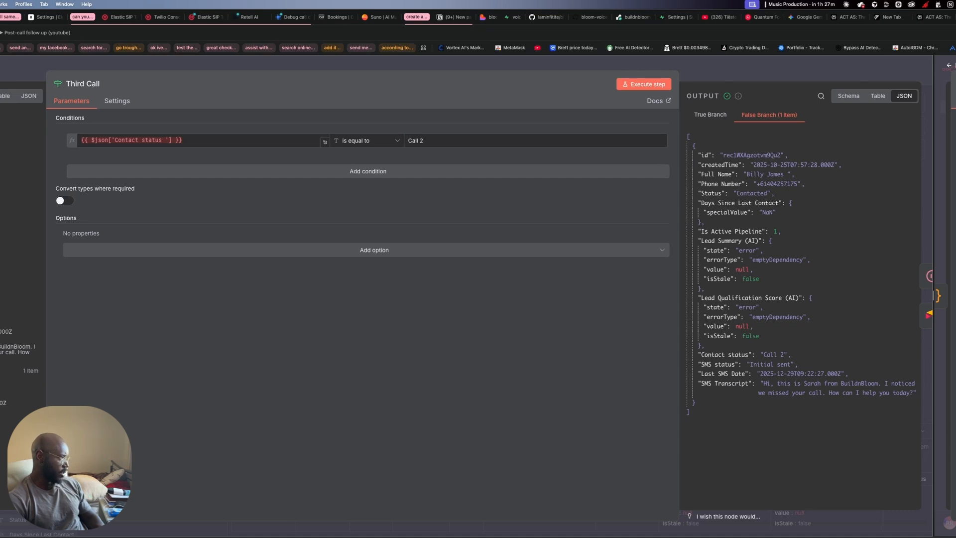
pyautogui.scroll(-3, 20, 349)
pyautogui.scroll(3, 20, 348)
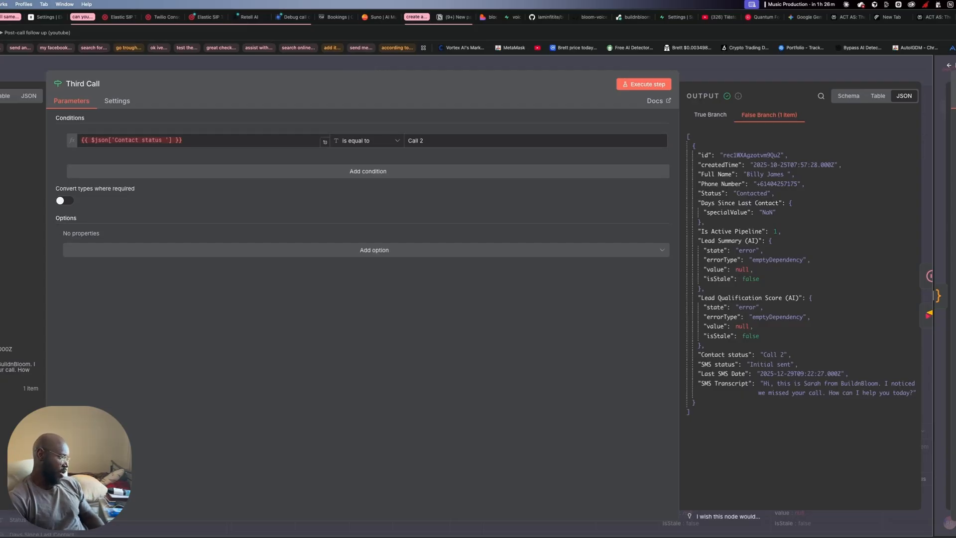
pyautogui.scroll(-4, 22, 323)
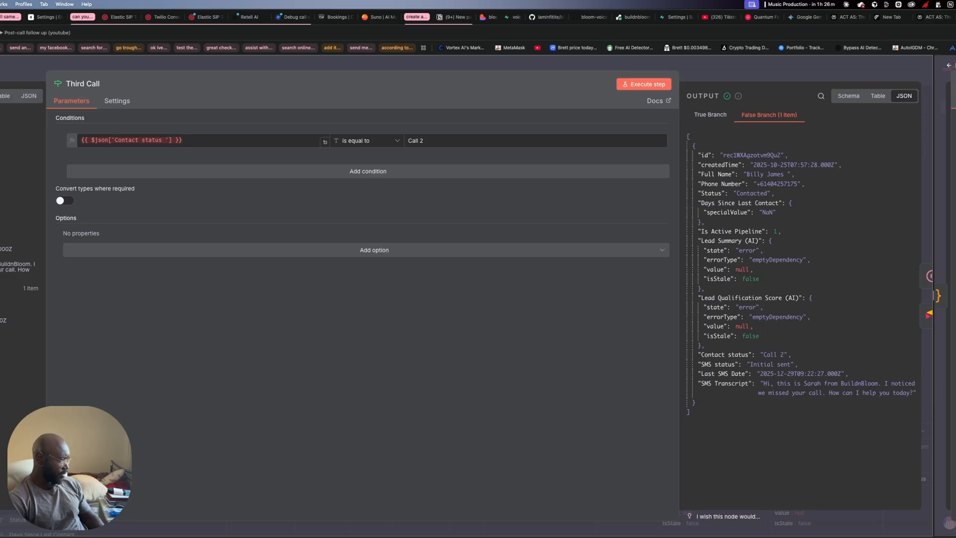
pyautogui.scroll(-4, 22, 249)
pyautogui.scroll(5, 23, 249)
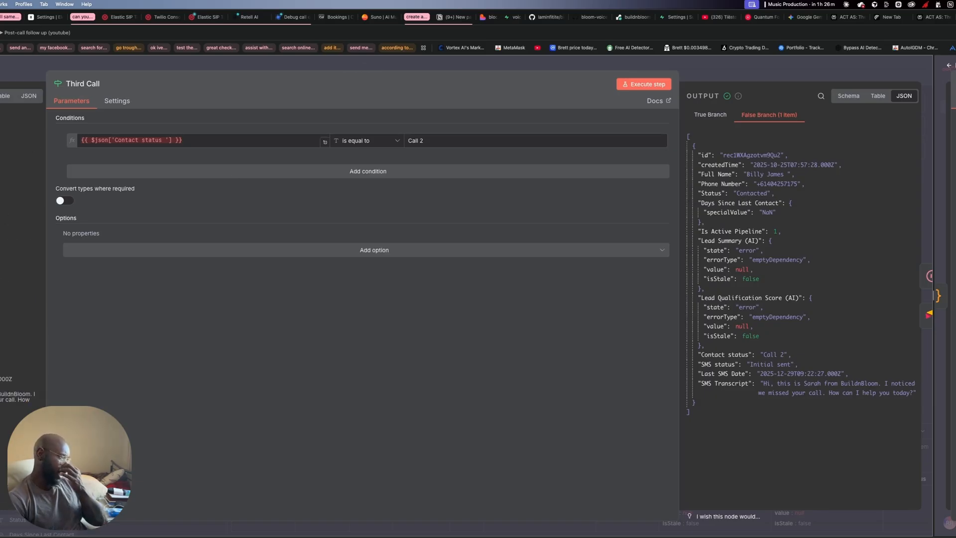
pyautogui.tripleClick(202, 140)
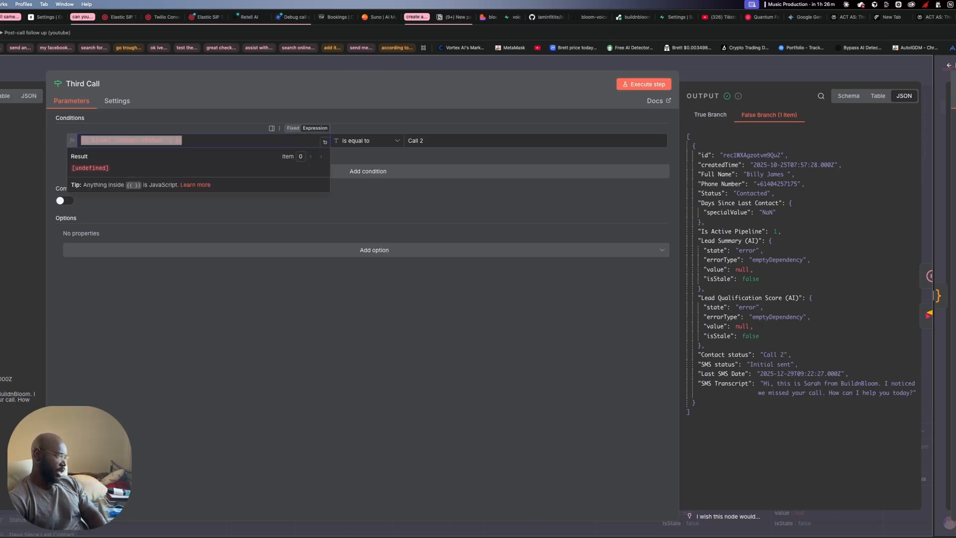
pyautogui.press('BackSpace')
pyautogui.scroll(-1, 23, 249)
pyautogui.moveTo(1, 345); pyautogui.dragTo(192, 141)
pyautogui.click(188, 380)
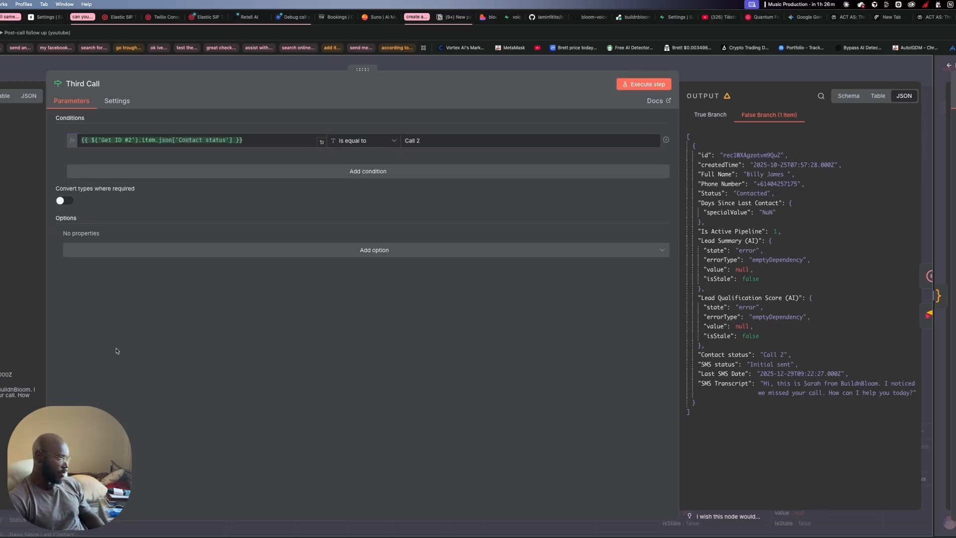
# - Widen the workflow view and review the input data available to the Third Call node, finishing back on the canvas
pyautogui.scroll(2, 14, 326)
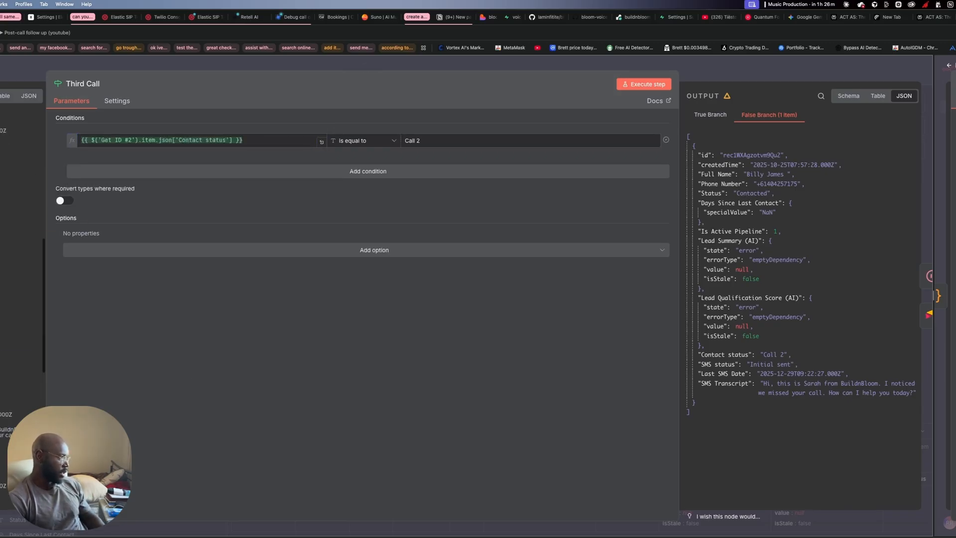
pyautogui.scroll(2, 14, 325)
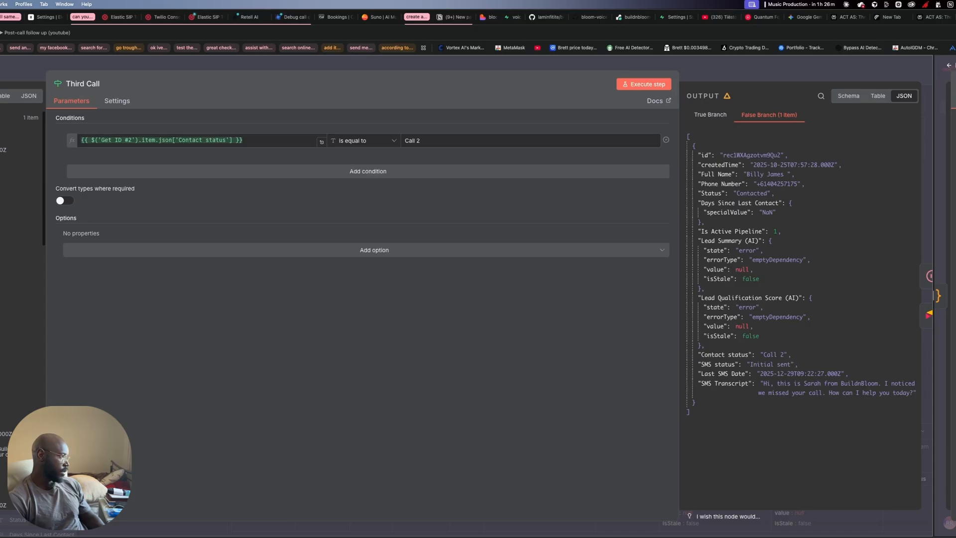
pyautogui.scroll(3, 14, 325)
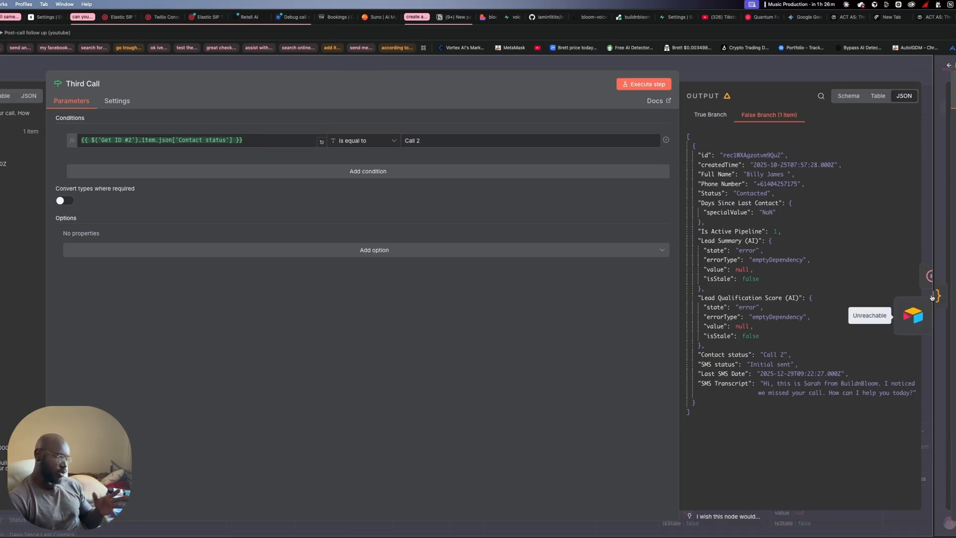
pyautogui.moveTo(933, 295); pyautogui.dragTo(955, 295)
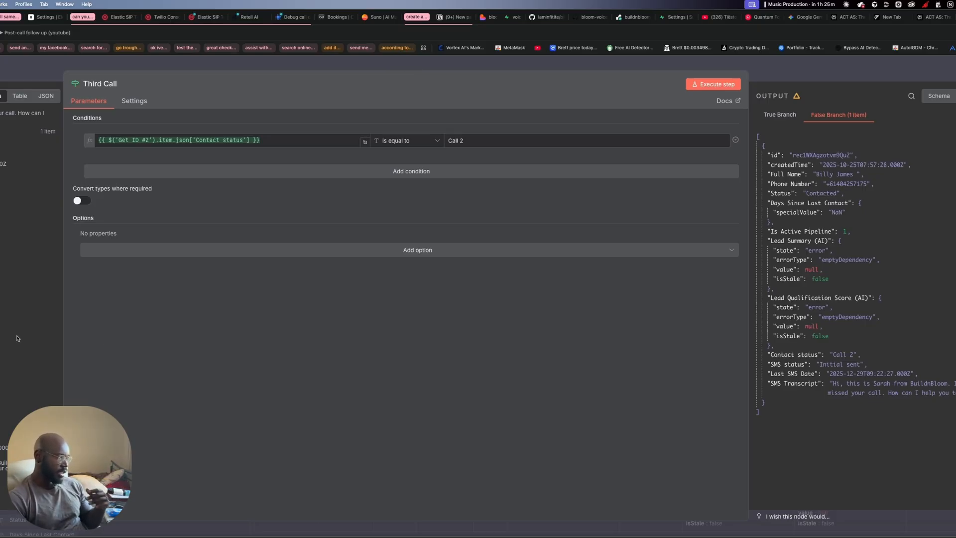
pyautogui.scroll(-2, 25, 331)
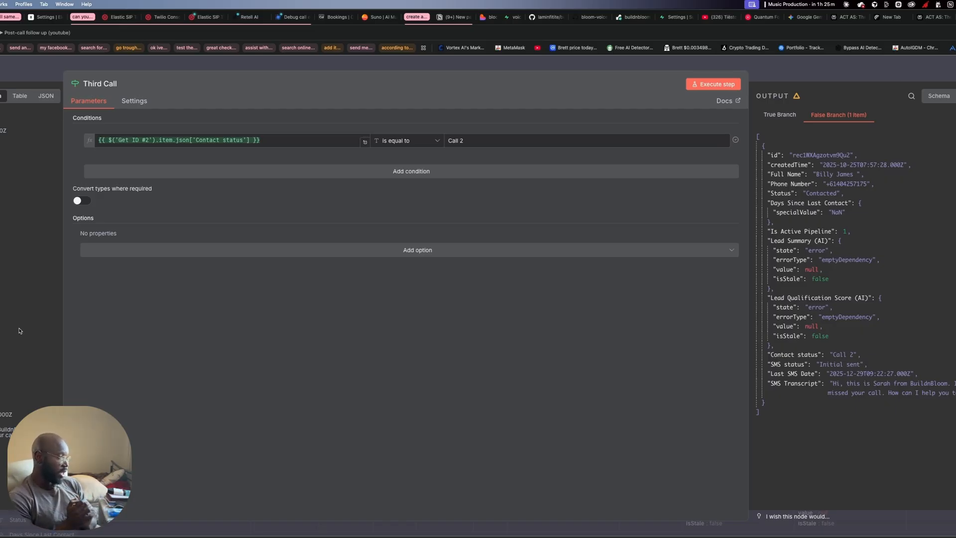
pyautogui.scroll(-5, 20, 330)
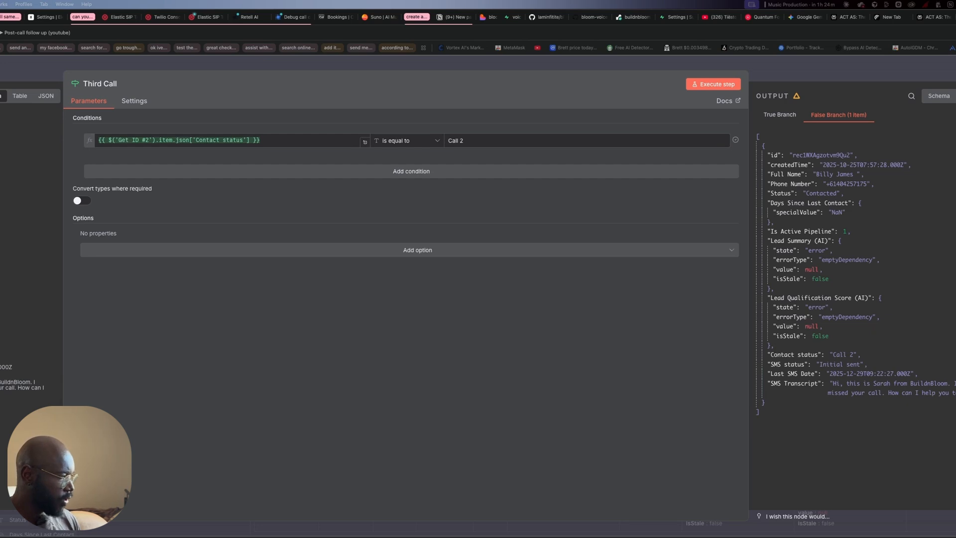
pyautogui.scroll(-5, 30, 299)
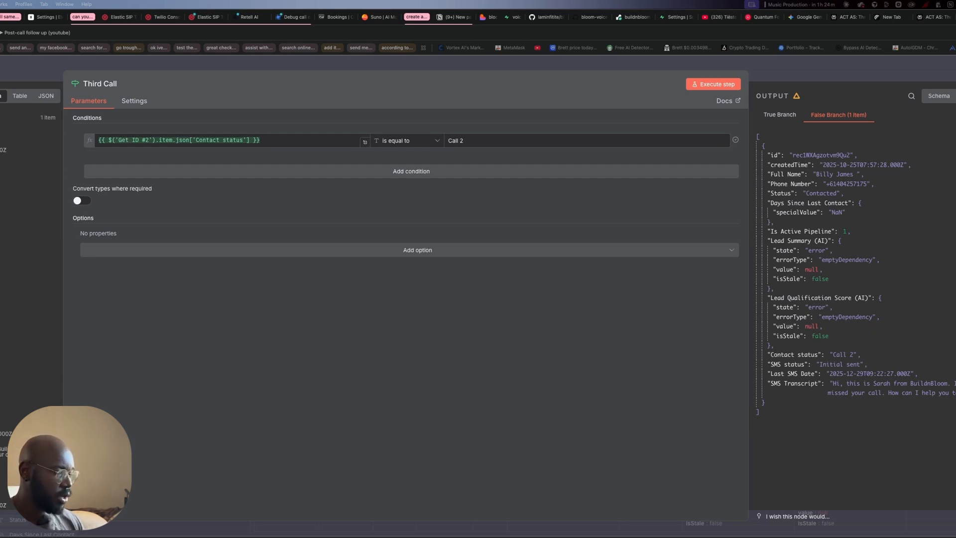
pyautogui.scroll(3, 14, 218)
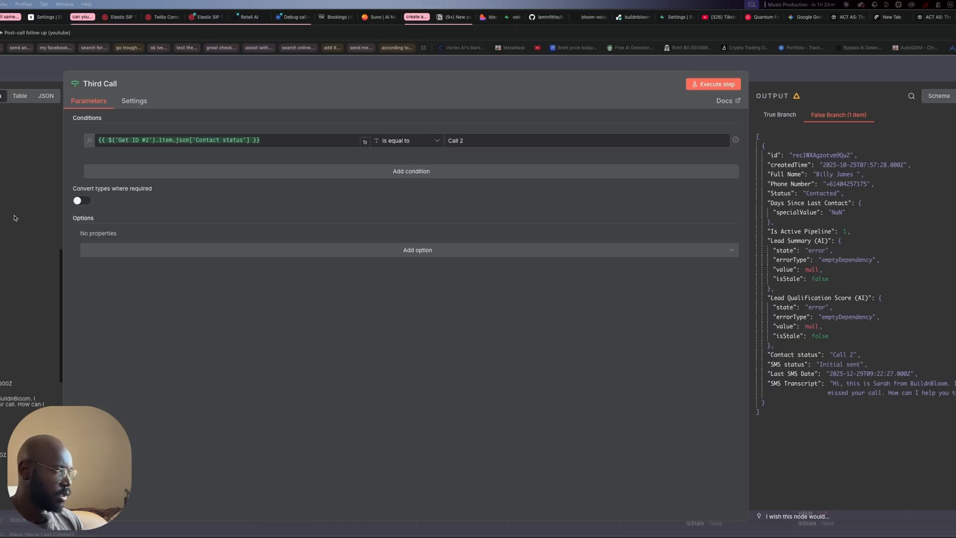
pyautogui.scroll(-3, 13, 218)
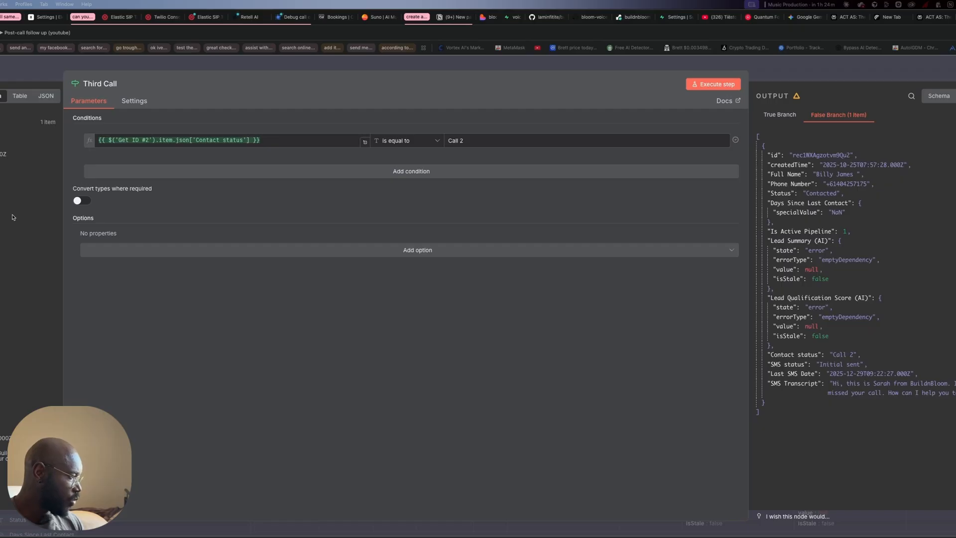
pyautogui.scroll(-3, 14, 217)
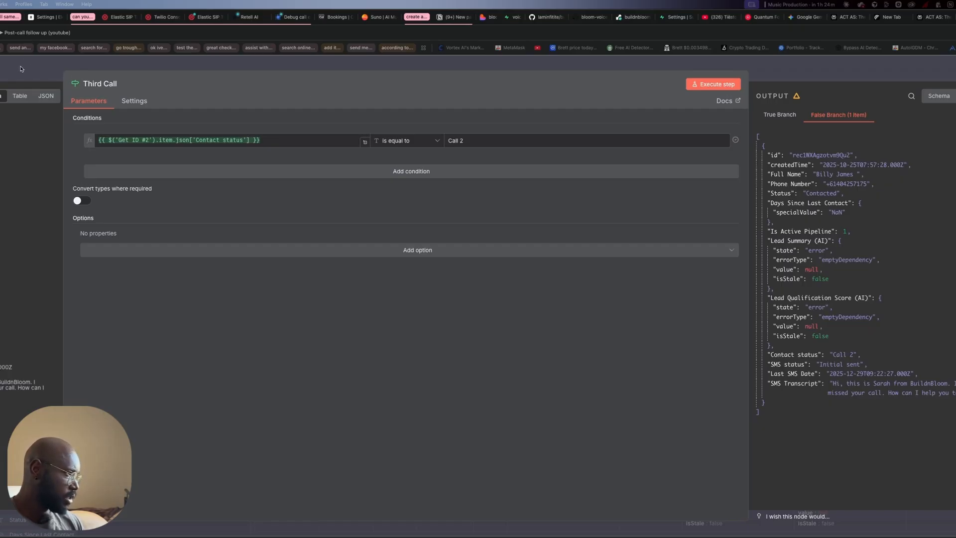
pyautogui.click(21, 67)
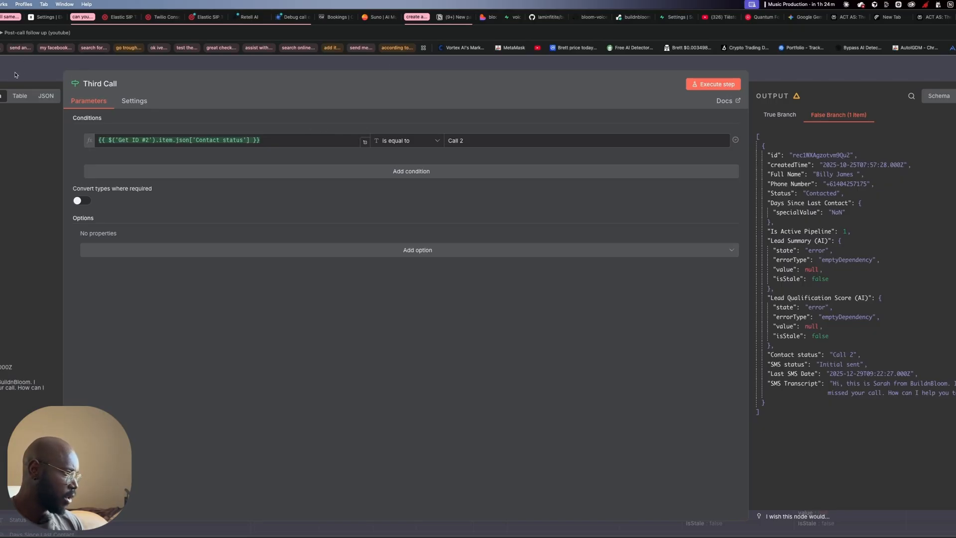
pyautogui.click(14, 75)
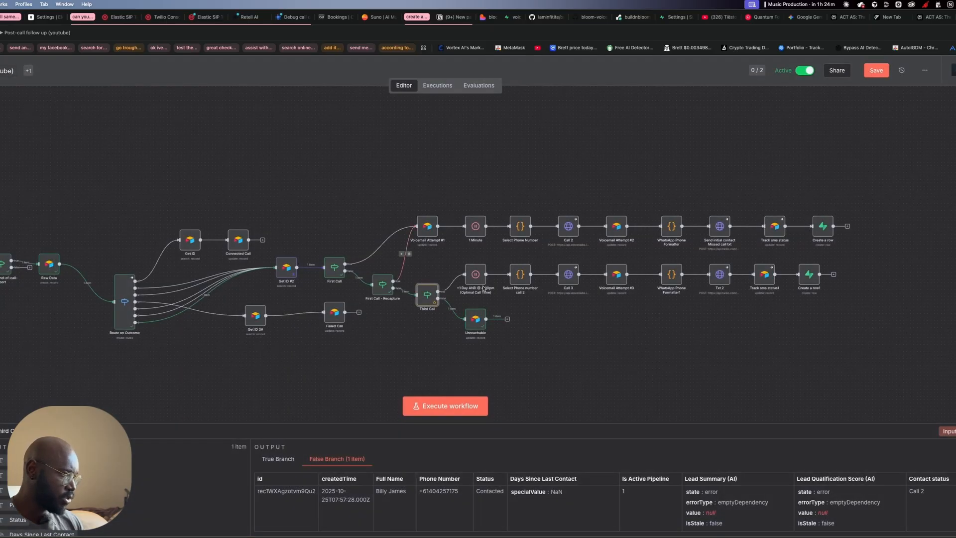
# - Check the conditions of the First Call - Recapture and First Call nodes, and briefly reopen the Third Call node
pyautogui.doubleClick(383, 291)
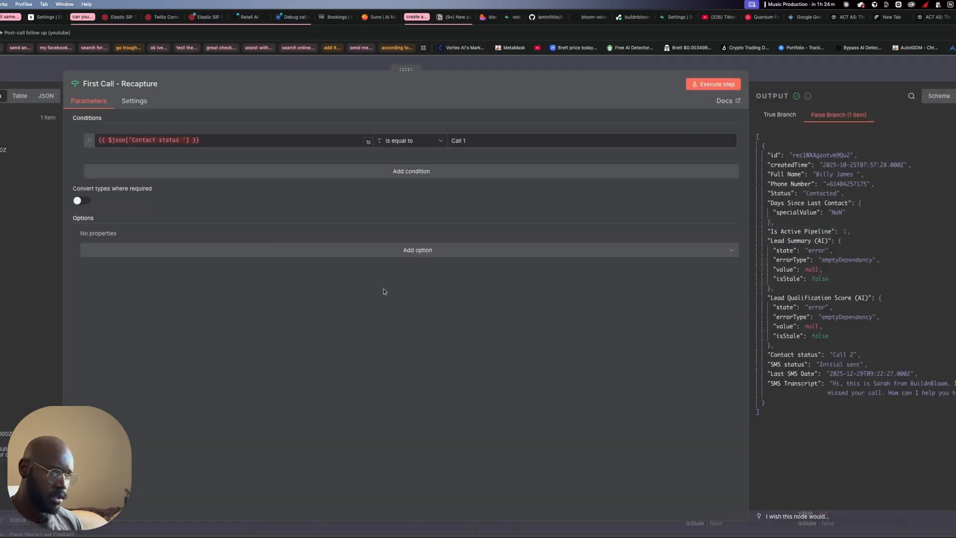
pyautogui.click(49, 73)
pyautogui.doubleClick(334, 267)
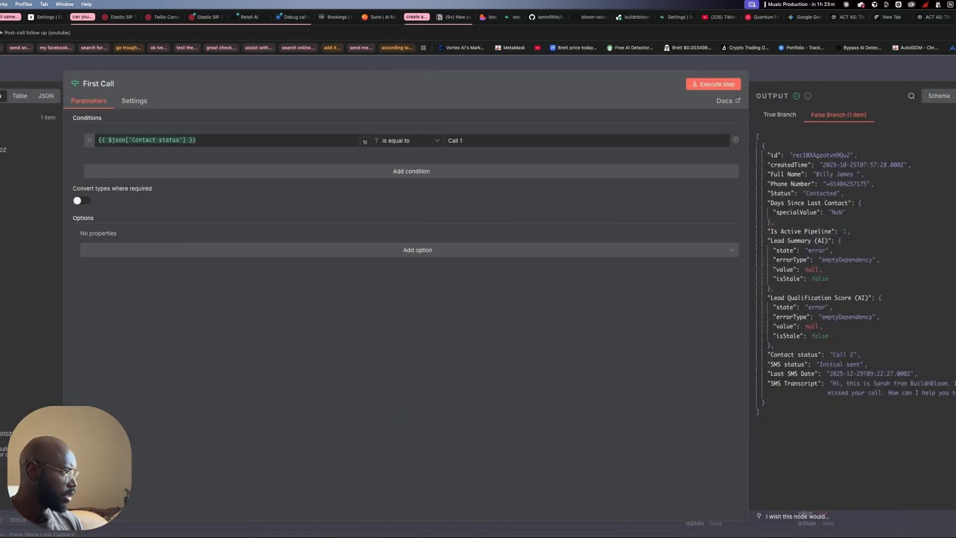
pyautogui.press('Escape')
pyautogui.doubleClick(424, 297)
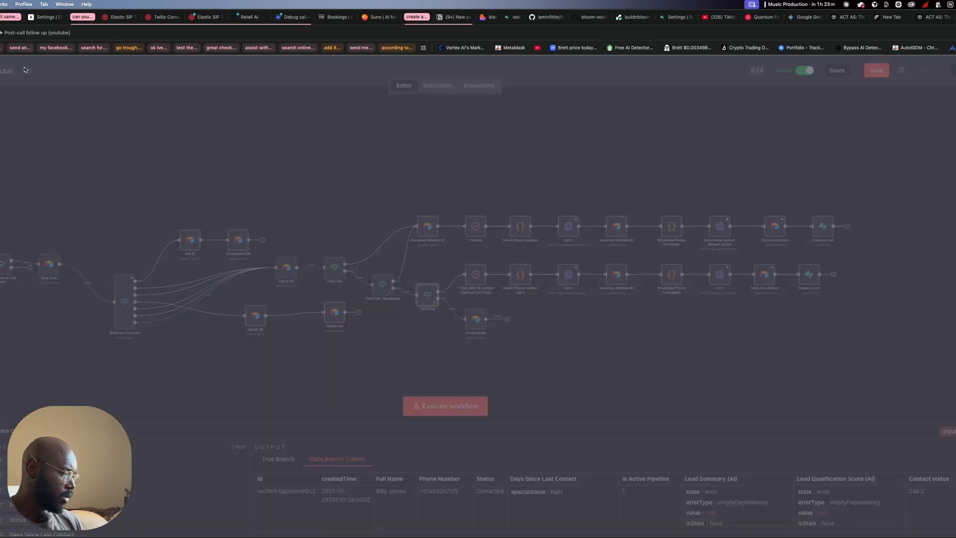
pyautogui.click(25, 70)
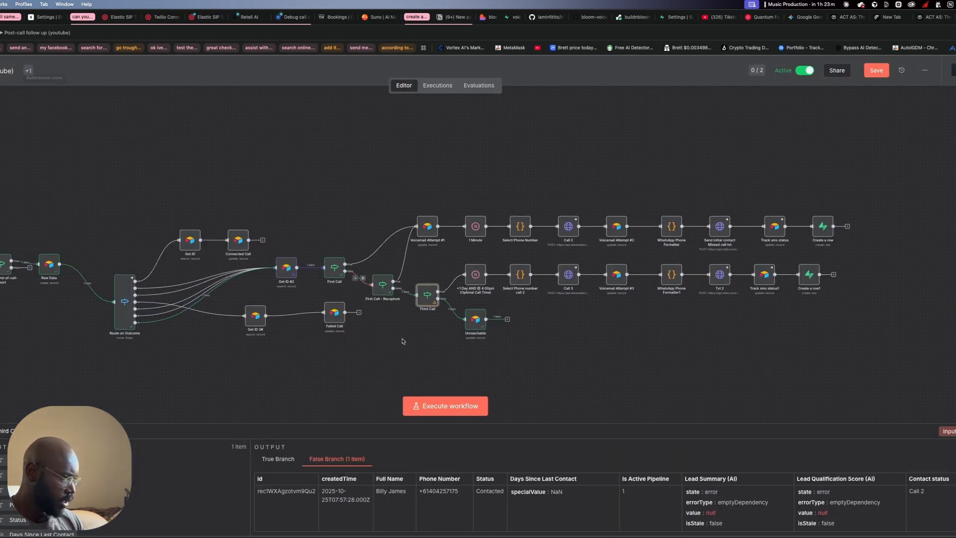
# - Execute the workflow and inspect the date and time expression of the +1 Day AND @ 4:00pm wait node
pyautogui.click(438, 405)
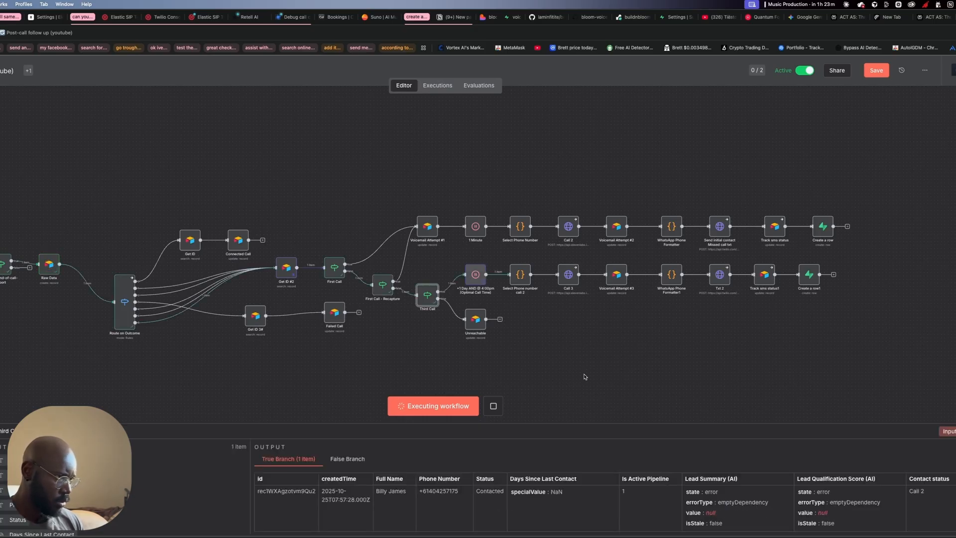
pyautogui.doubleClick(475, 272)
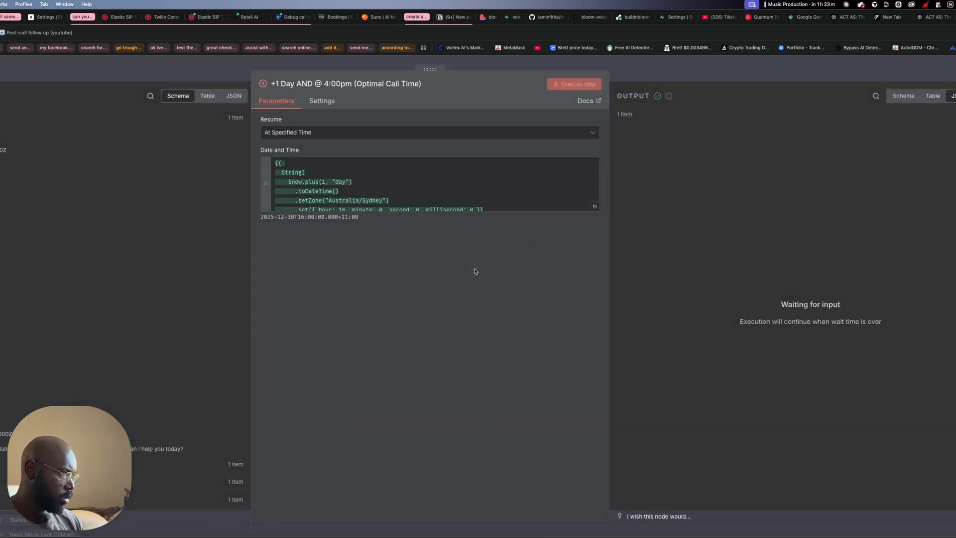
pyautogui.scroll(-2, 410, 185)
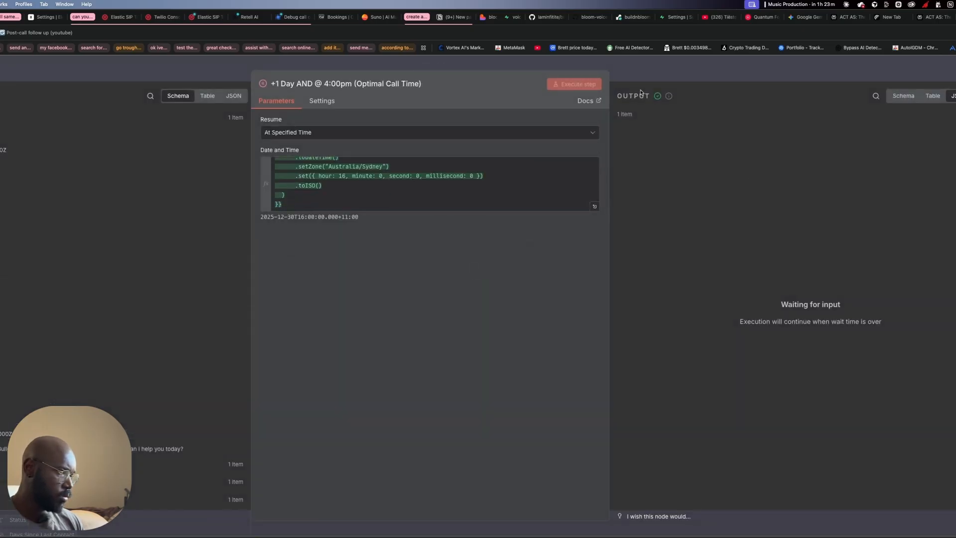
pyautogui.press('Escape')
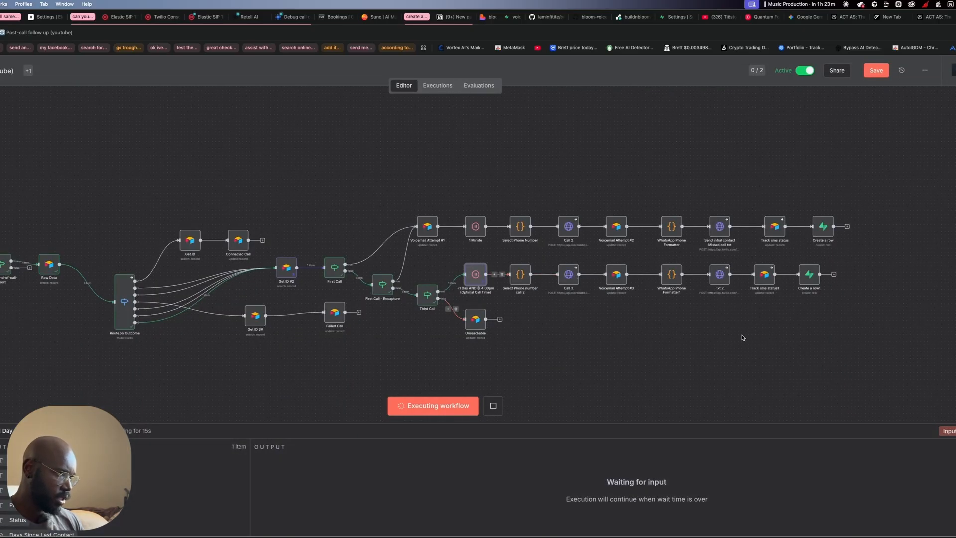
# - Stop the waiting execution and rerun the workflow with the +1 Day AND @ 4:00pm wait node deactivated
pyautogui.click(494, 406)
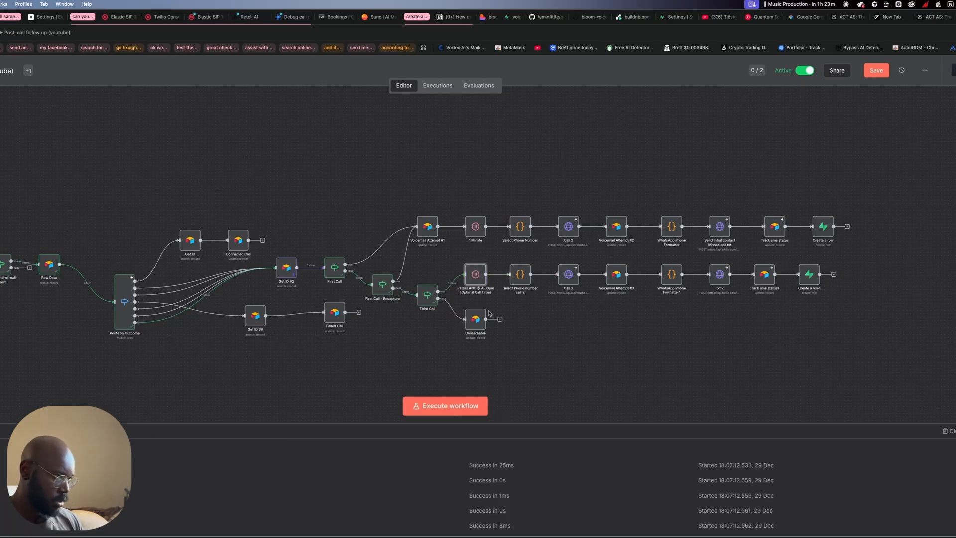
pyautogui.click(472, 259)
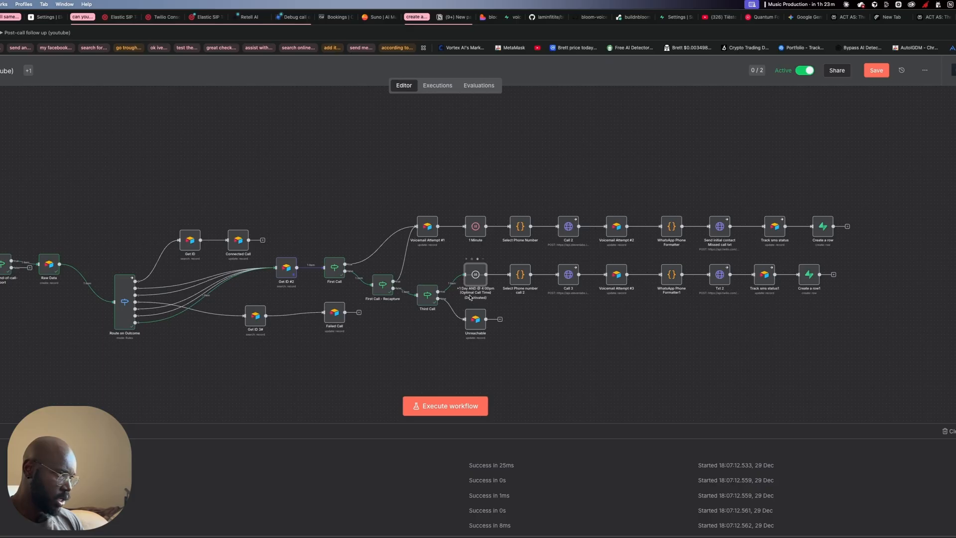
pyautogui.click(427, 407)
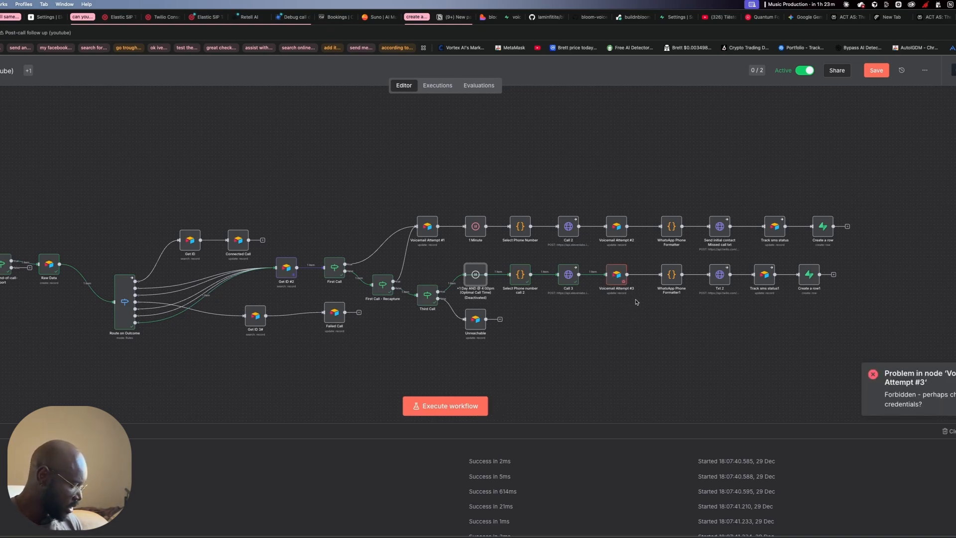
# - Replace the agent_phone_number_id expression in the Call 3 node with the phone number ID copied from the Eleven labs booking agent copy workflow
pyautogui.click(568, 276)
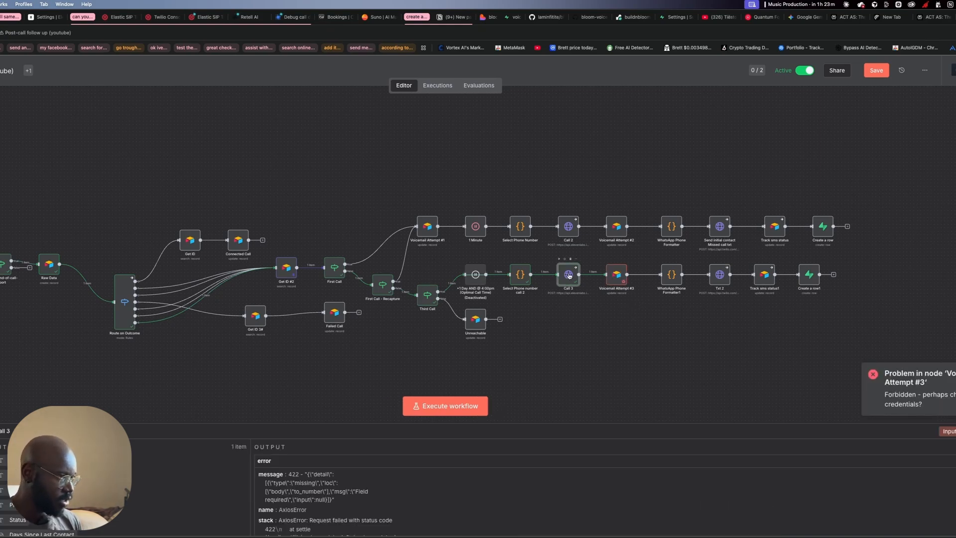
pyautogui.doubleClick(569, 276)
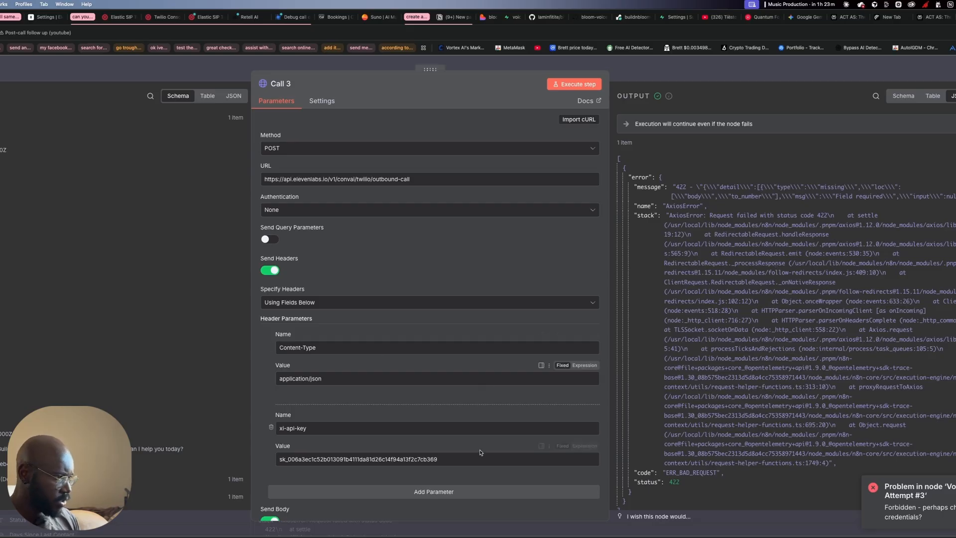
pyautogui.scroll(-5, 434, 402)
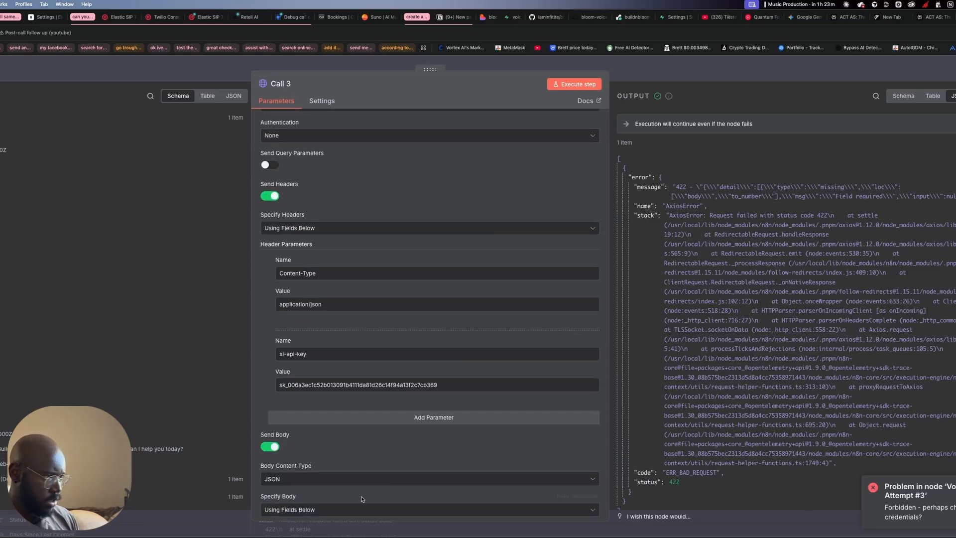
pyautogui.scroll(-3, 382, 474)
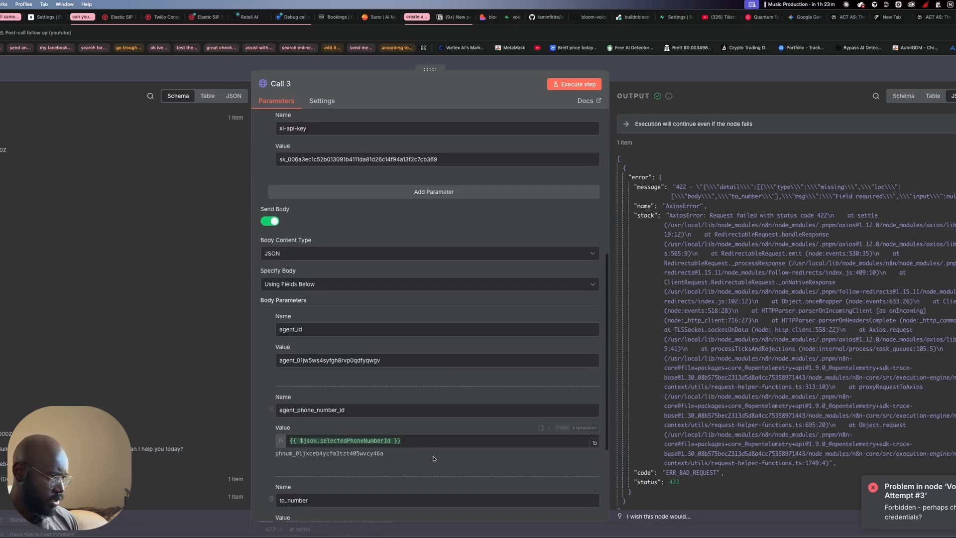
pyautogui.click(401, 440)
pyautogui.press('BackSpace')
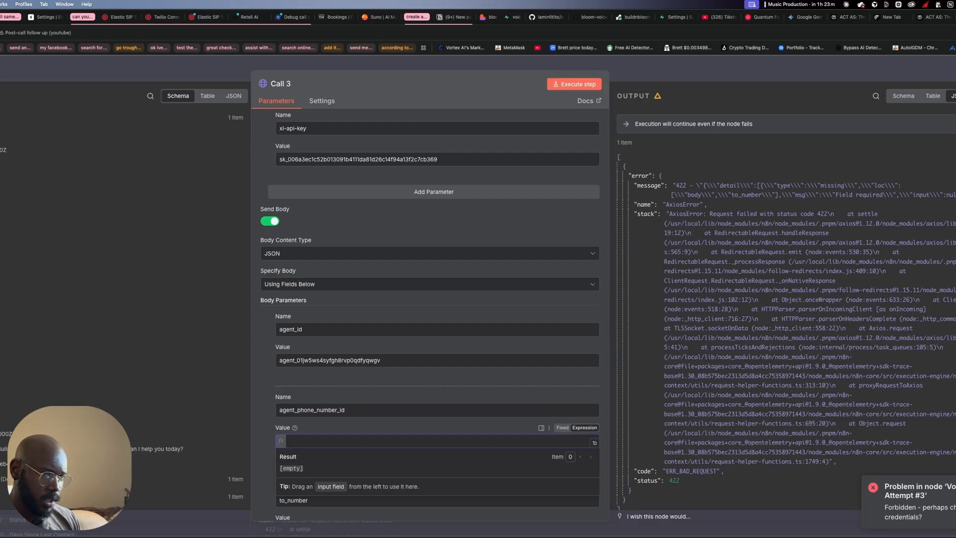
pyautogui.rightClick(896, 259)
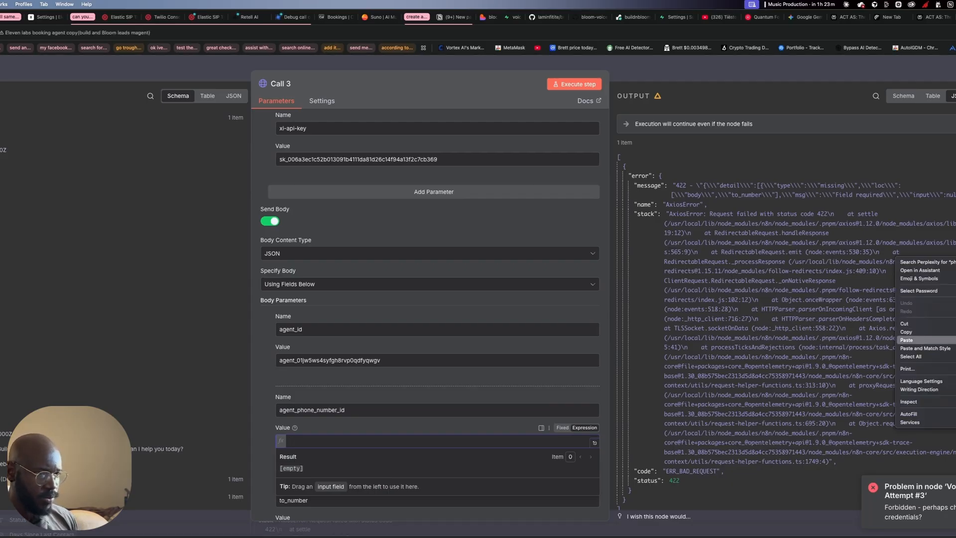
pyautogui.click(906, 331)
pyautogui.press('super+v')
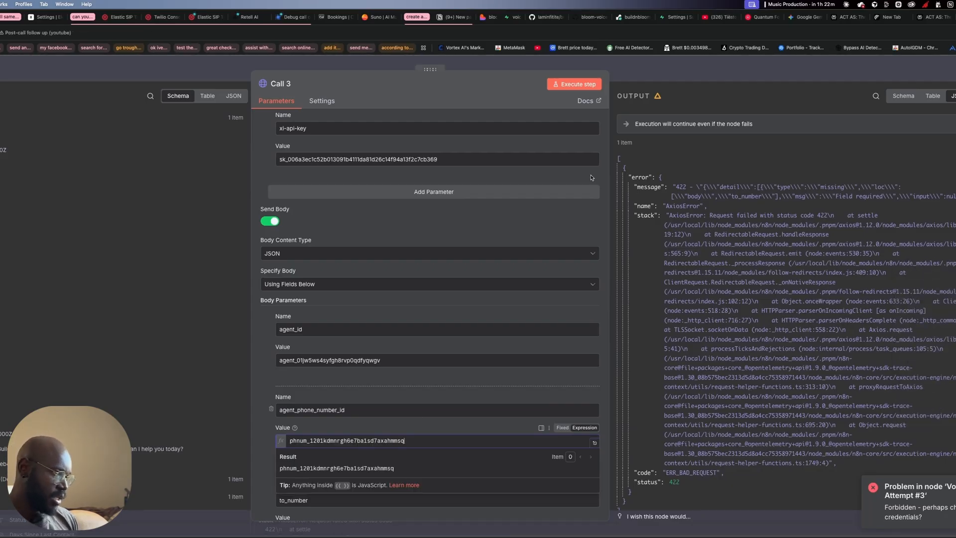
# - Execute the Call 3 node on its own and rerun the whole workflow from the canvas
pyautogui.click(570, 85)
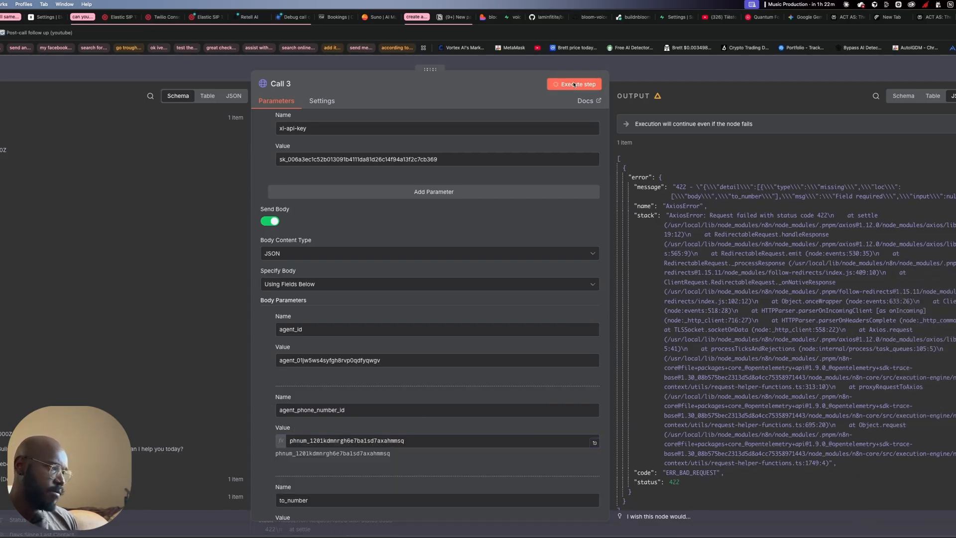
pyautogui.click(635, 81)
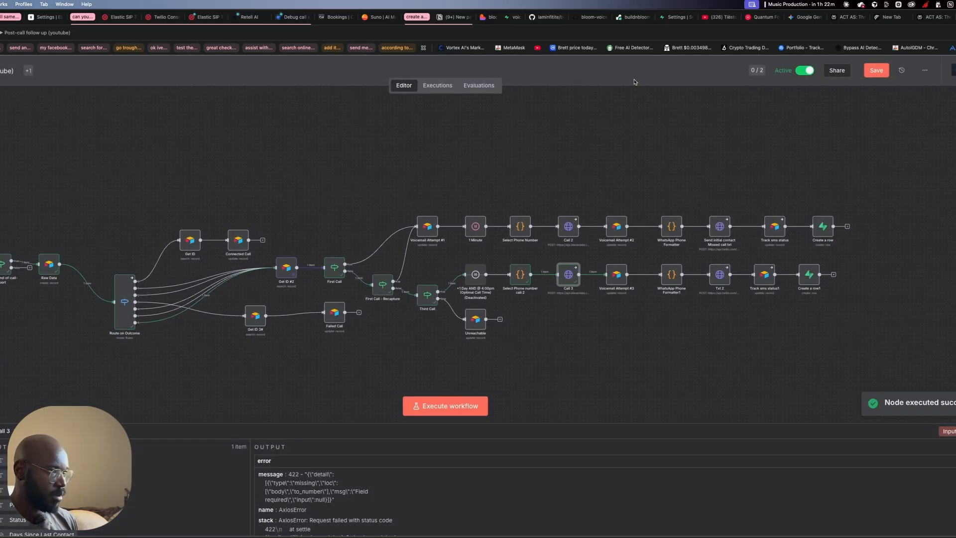
pyautogui.click(469, 406)
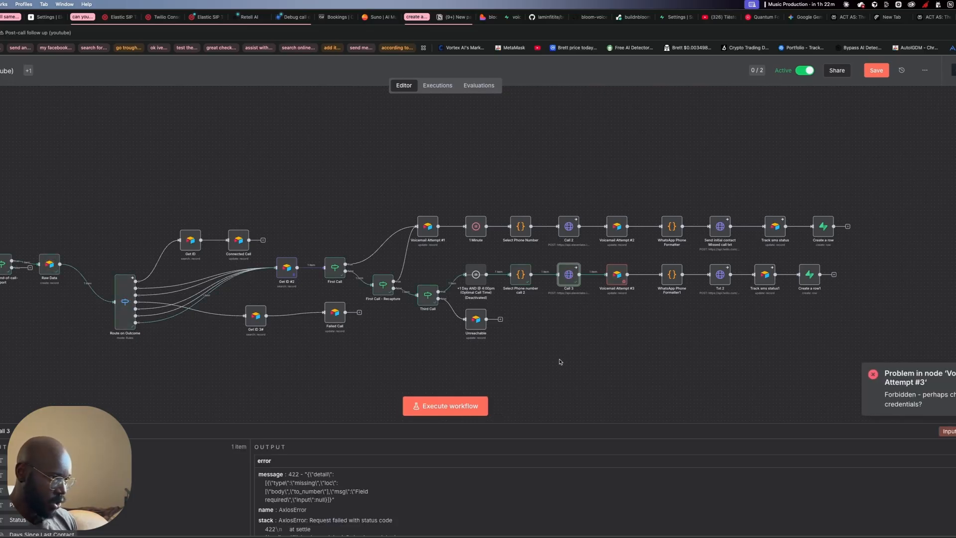
# - Map the to_number body parameter of the Call 3 node to the input field expression {{ $json['Phone Number'] }}
pyautogui.doubleClick(565, 277)
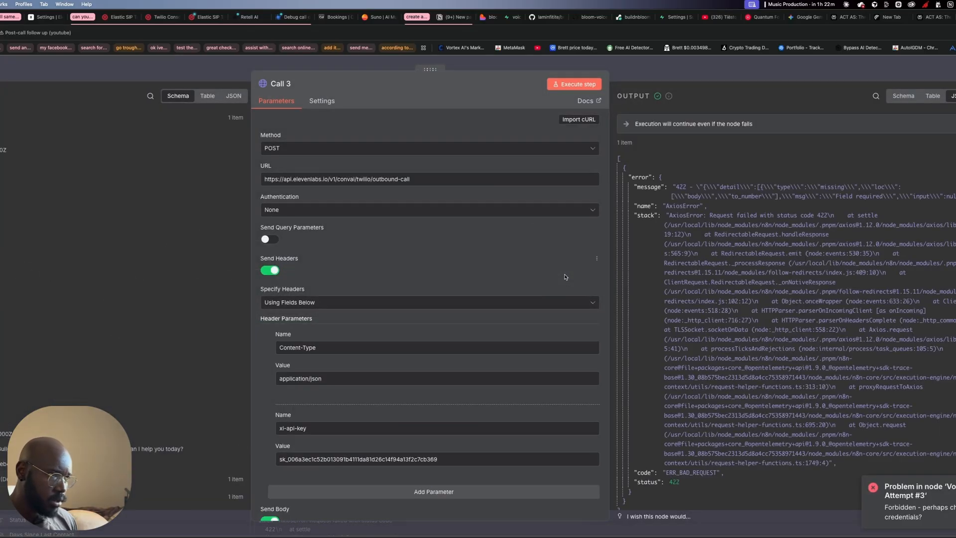
pyautogui.scroll(-2, 471, 406)
pyautogui.scroll(-5, 467, 411)
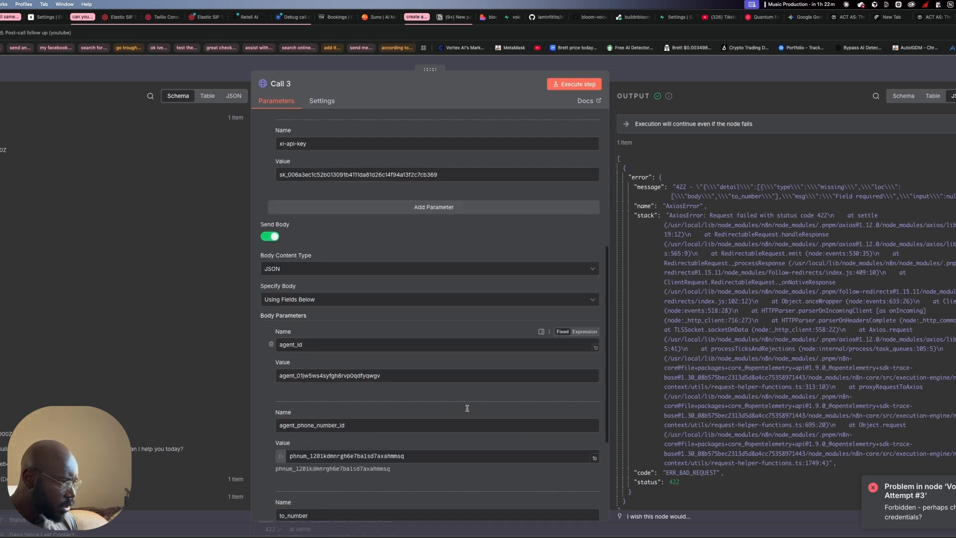
pyautogui.scroll(-2, 427, 436)
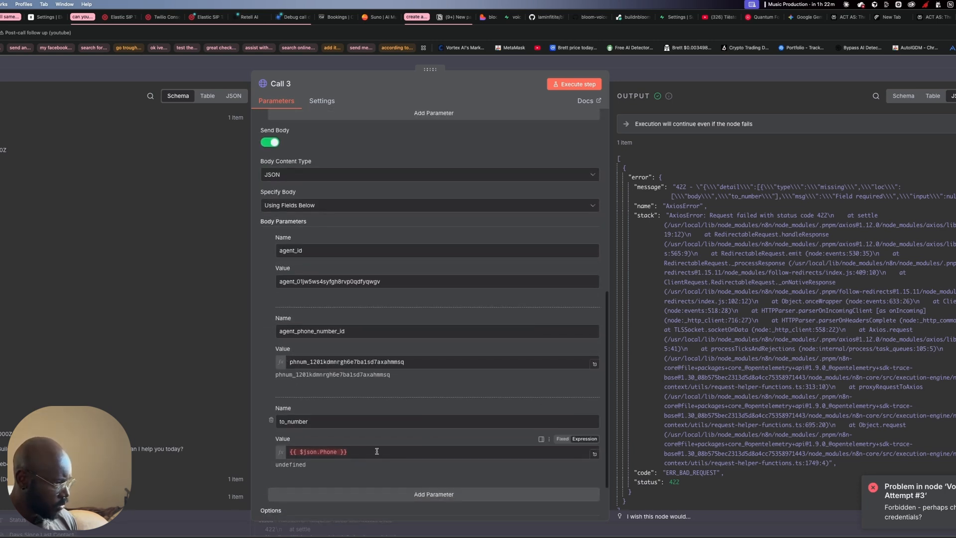
pyautogui.click(310, 454)
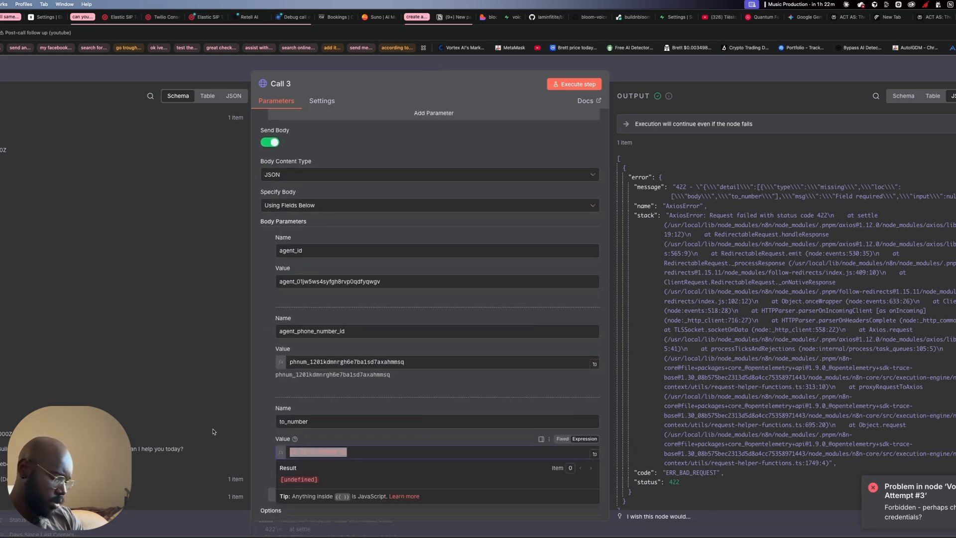
pyautogui.press('BackSpace')
pyautogui.scroll(-1, 154, 405)
pyautogui.moveTo(169, 302); pyautogui.dragTo(330, 452)
pyautogui.scroll(-2, 448, 299)
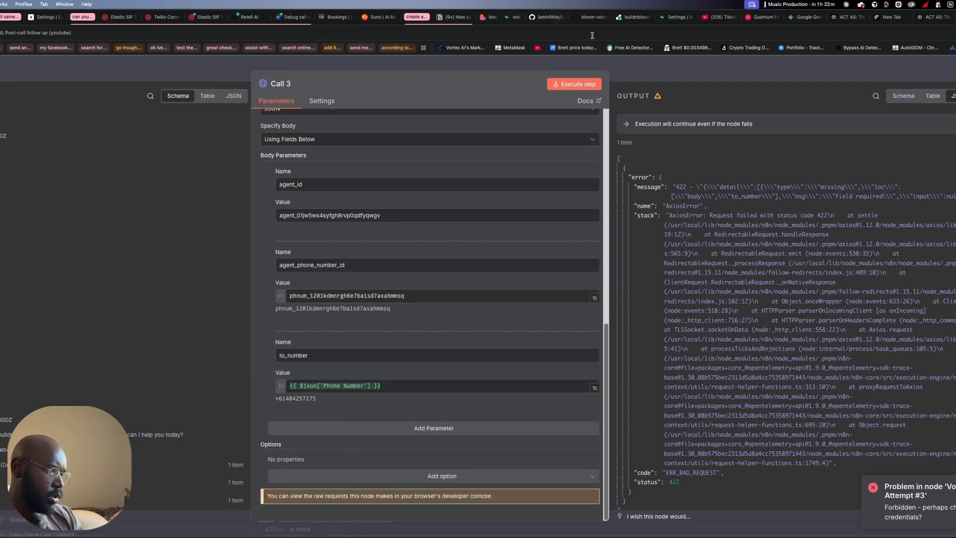
pyautogui.click(641, 79)
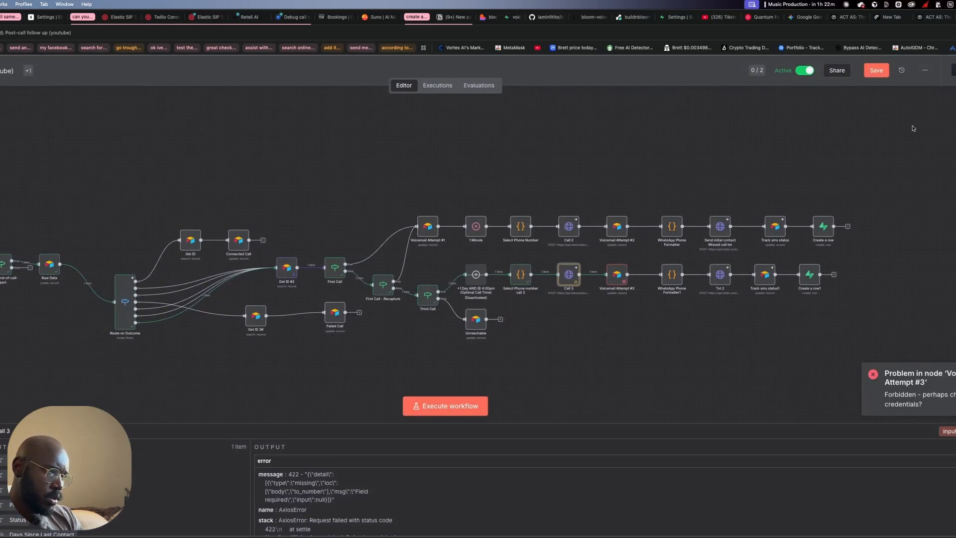
# - Save the workflow and execute it with the updated Call 3 request
pyautogui.click(876, 71)
pyautogui.click(441, 406)
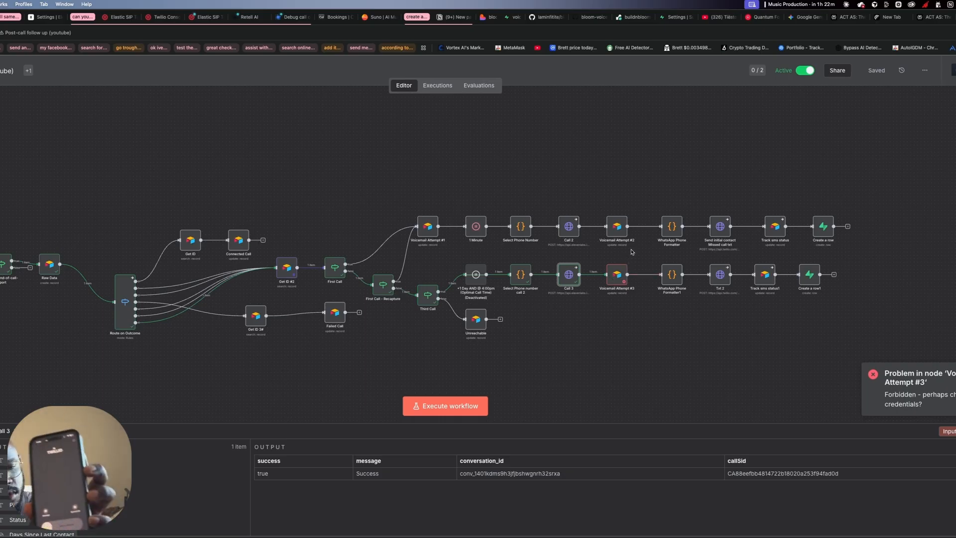
# - Set the Voicemail Attempt #3 node's base to Leads Management and match on the id {{ $('Select Phone number call 2').item.json.id }}
pyautogui.doubleClick(616, 275)
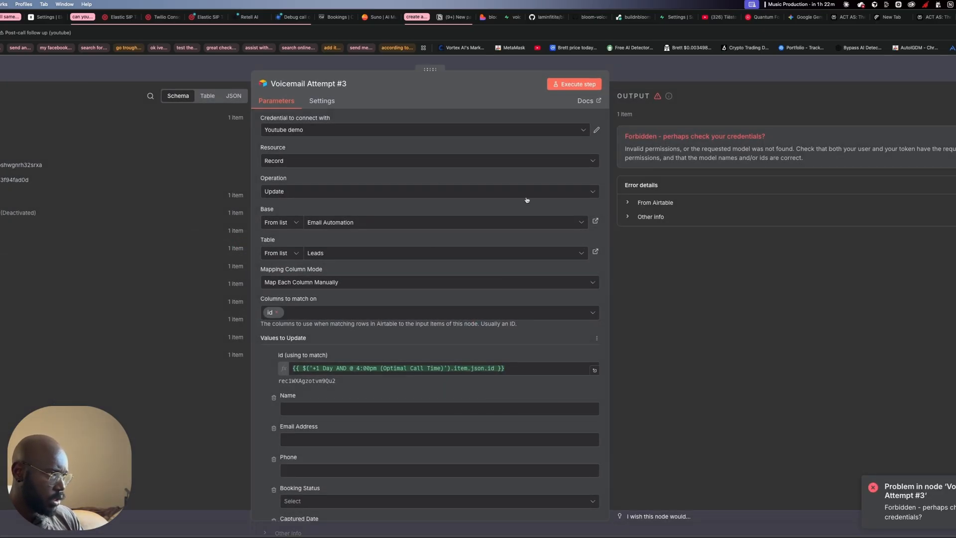
pyautogui.click(427, 224)
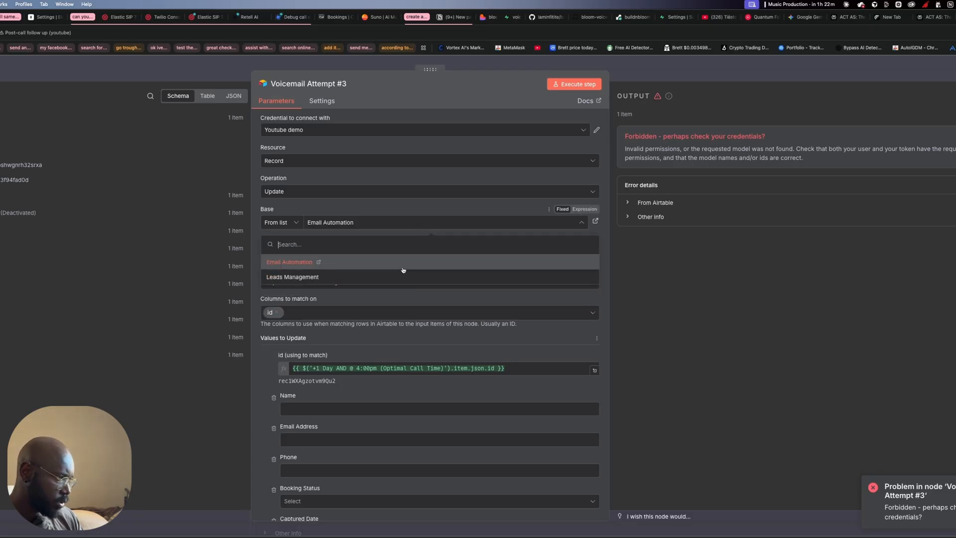
pyautogui.click(401, 273)
pyautogui.scroll(-5, 475, 317)
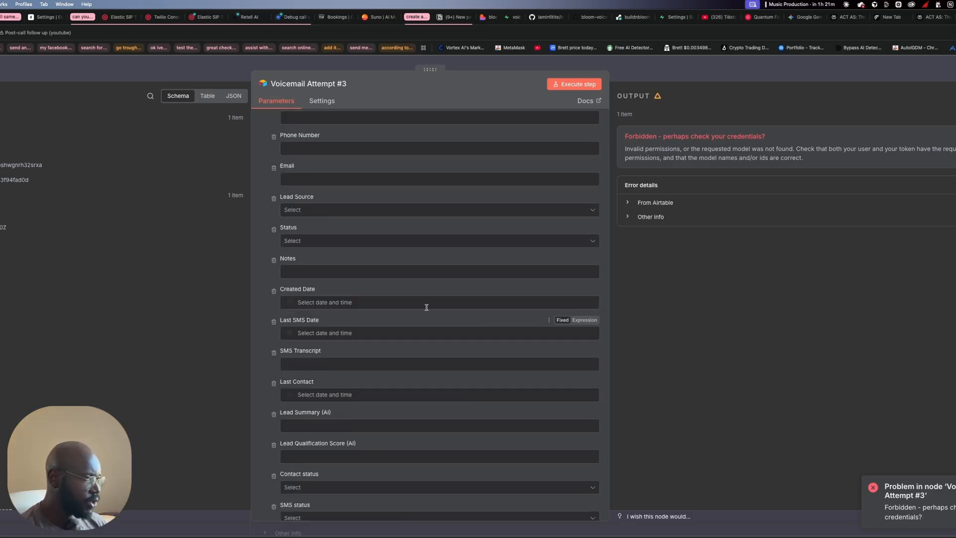
pyautogui.scroll(5, 427, 305)
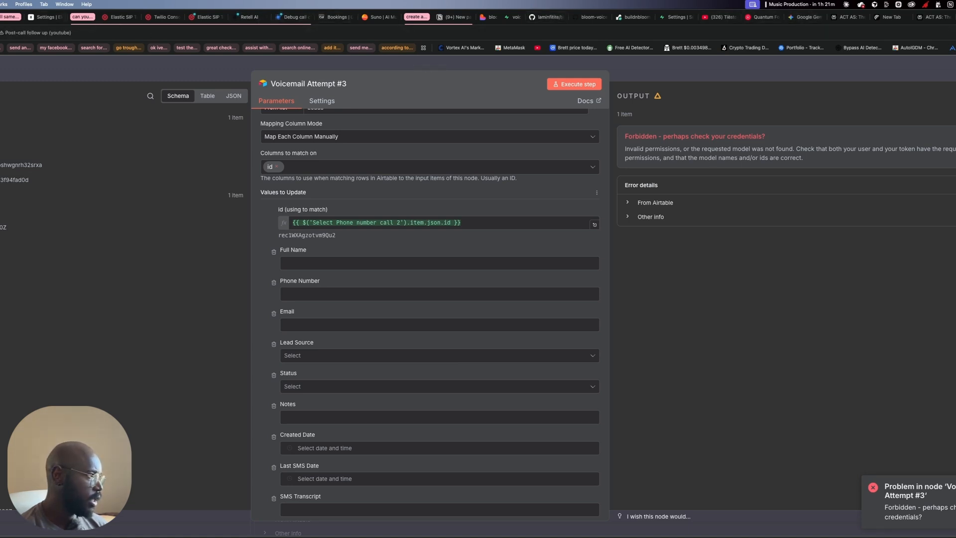
# - Switch to the Airtable leads table and delete all the empty records below the first lead
pyautogui.click(2, 17)
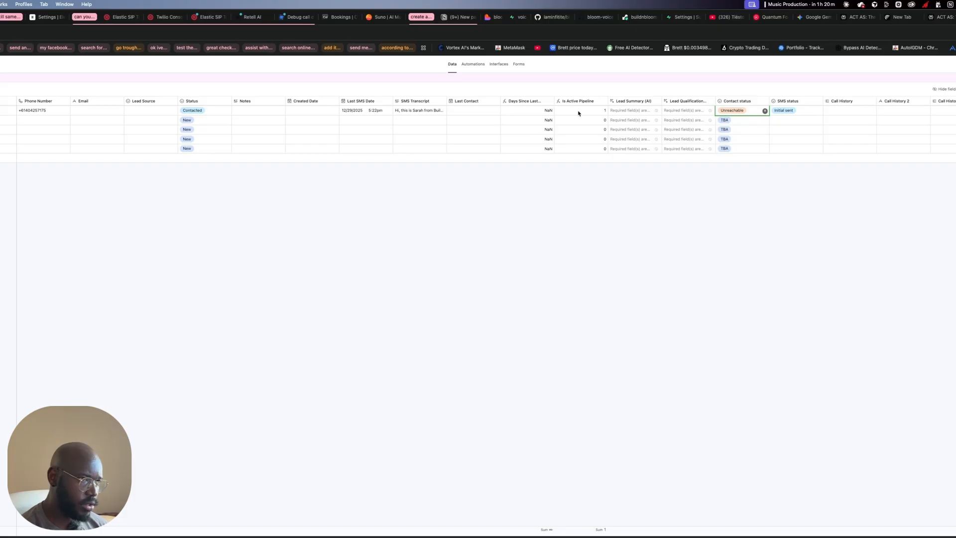
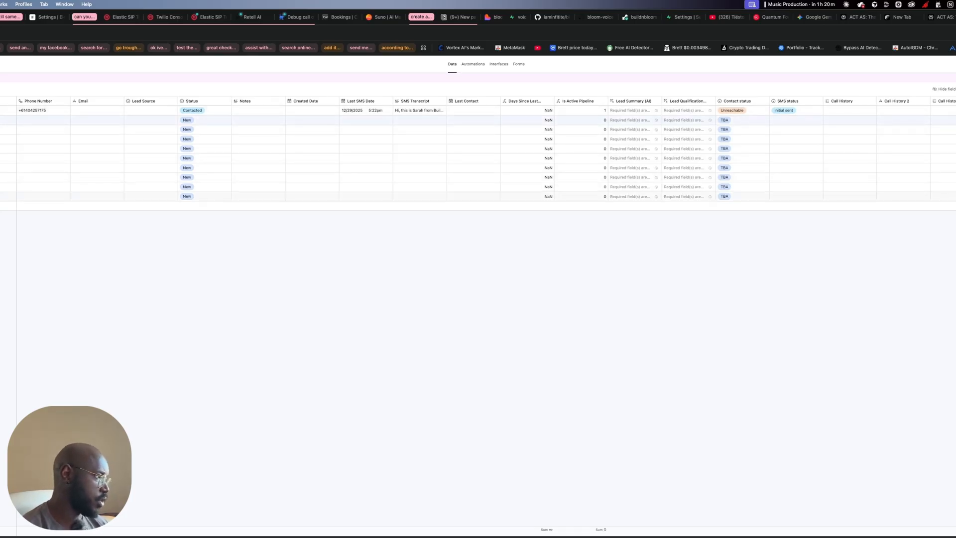
pyautogui.rightClick(55, 173)
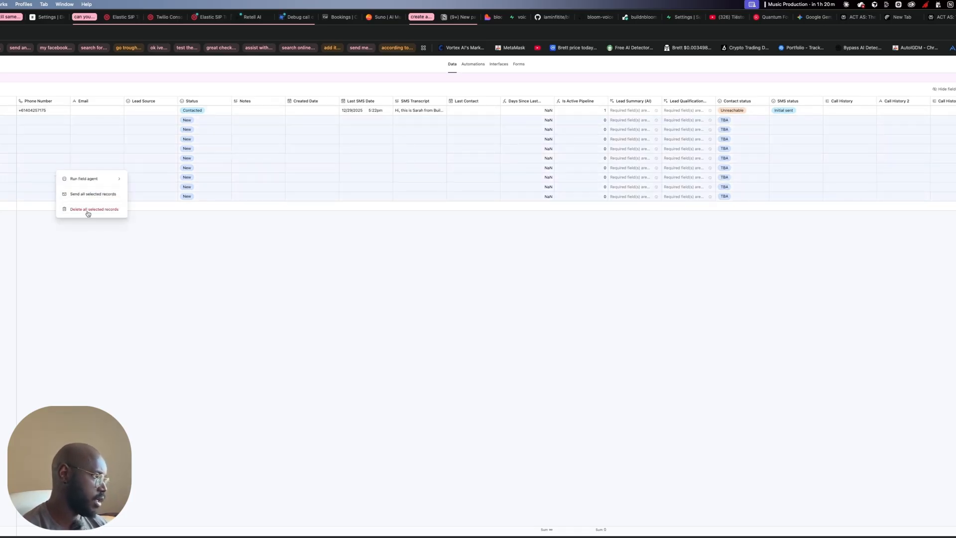
pyautogui.click(86, 213)
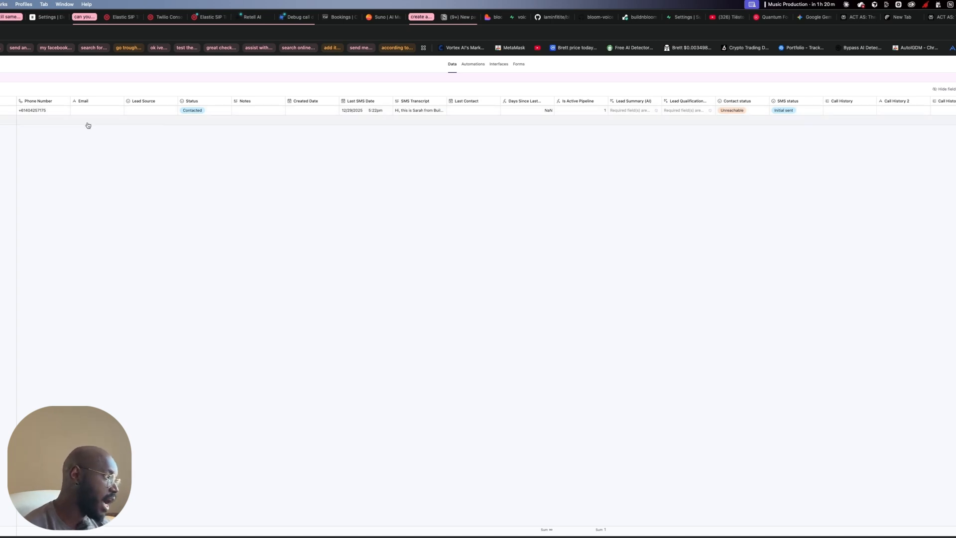
pyautogui.click(60, 112)
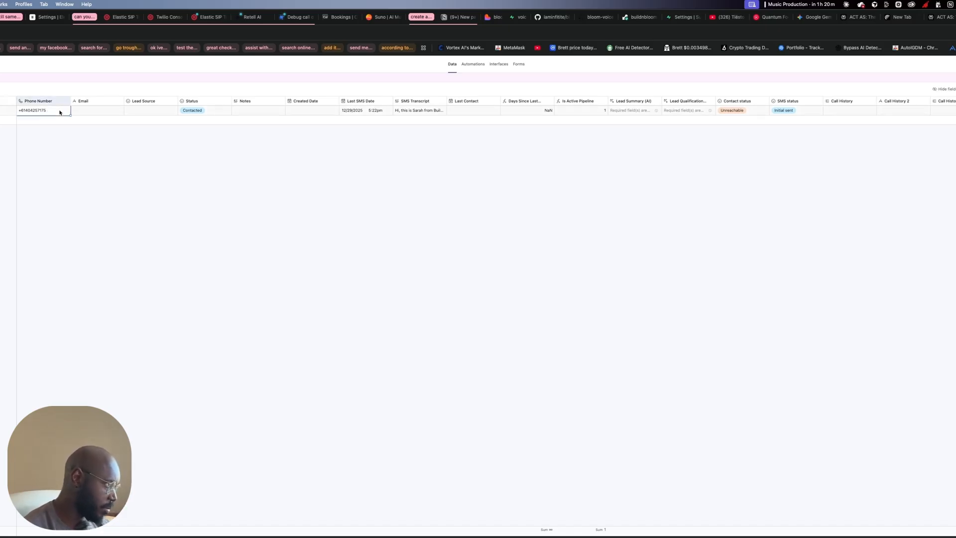
pyautogui.click(112, 267)
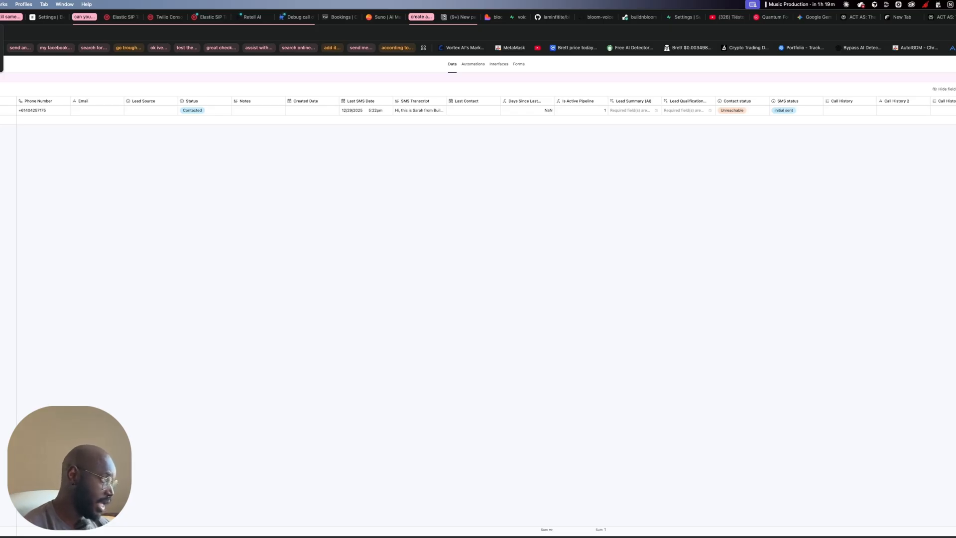
# - Back in n8n, set the Contact status that the Voicemail Attempt #3 node writes to Call 3
pyautogui.click(0, 17)
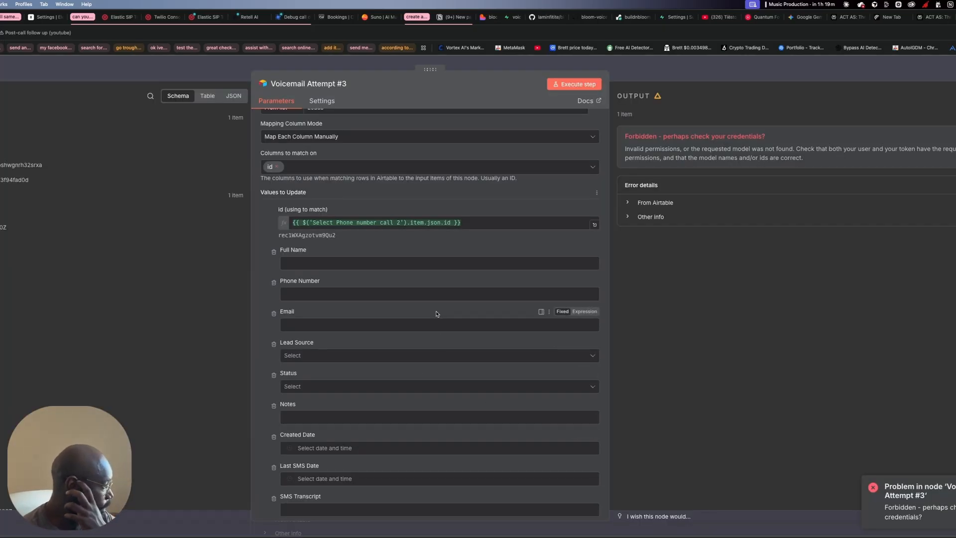
pyautogui.click(455, 258)
pyautogui.scroll(-5, 429, 432)
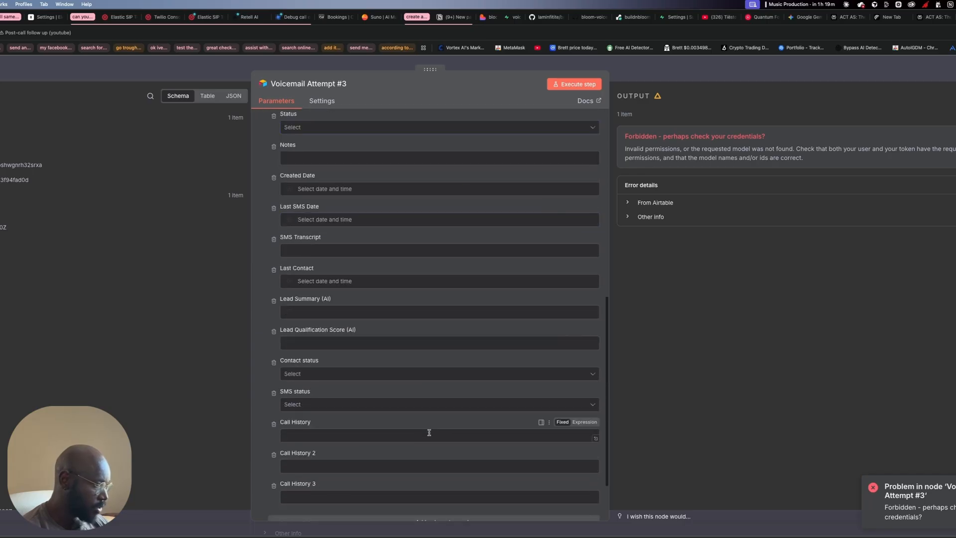
pyautogui.click(352, 374)
pyautogui.press('Return')
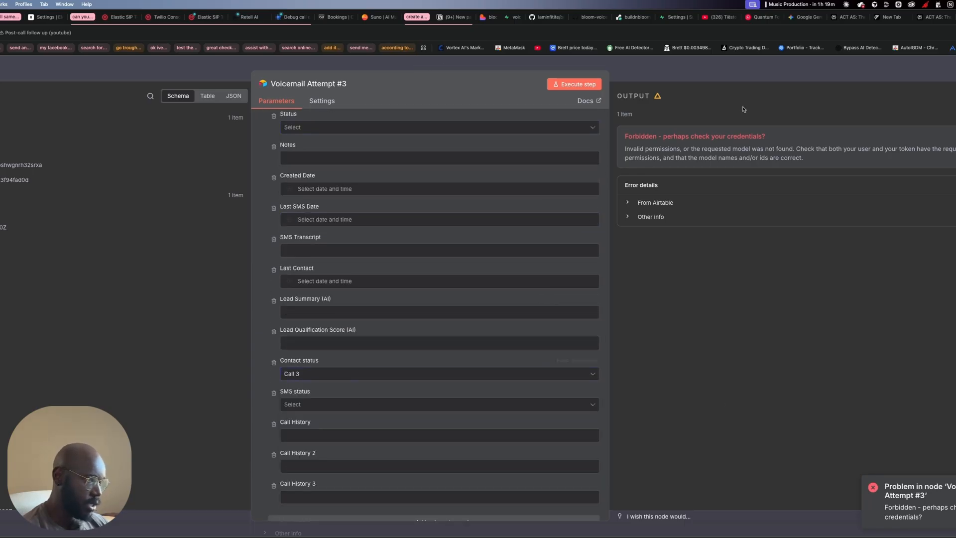
pyautogui.click(666, 75)
# - Execute the Voicemail Attempt #3 node and the WhatsApp Phone Formatter1 node individually
pyautogui.moveTo(648, 277)
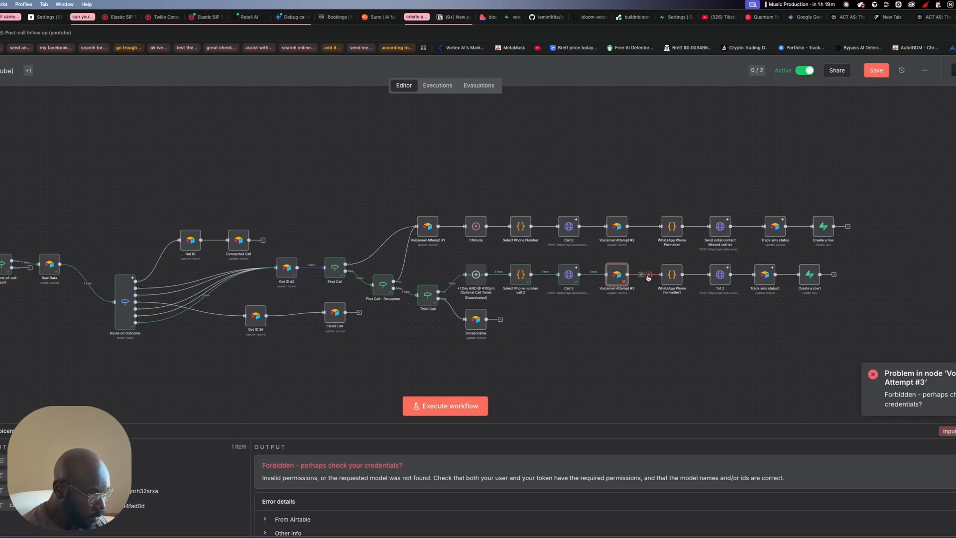
pyautogui.doubleClick(617, 277)
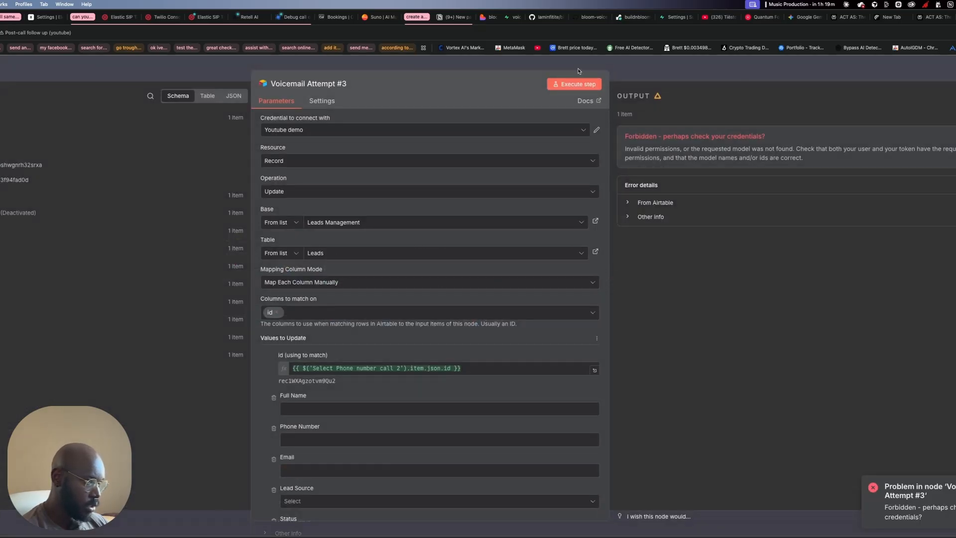
pyautogui.click(669, 78)
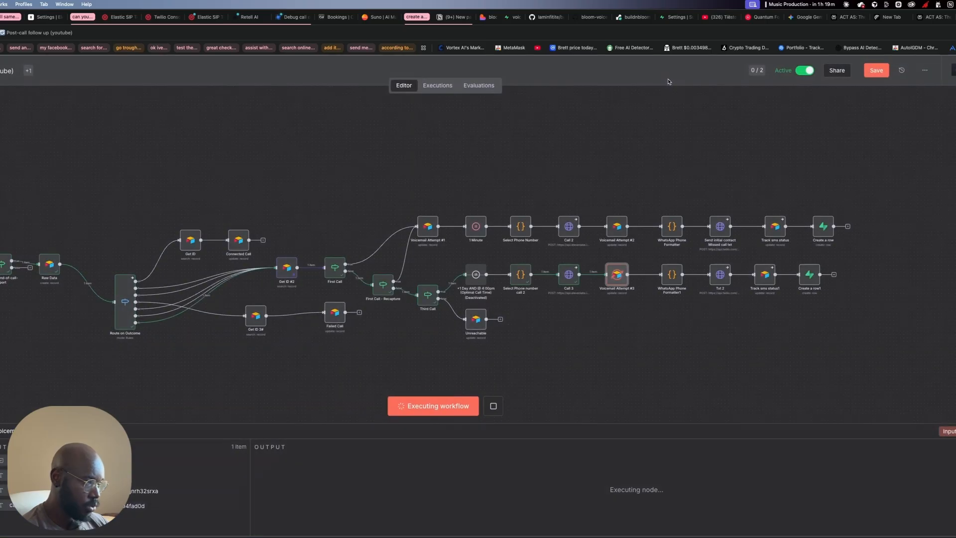
pyautogui.doubleClick(671, 277)
pyautogui.click(715, 89)
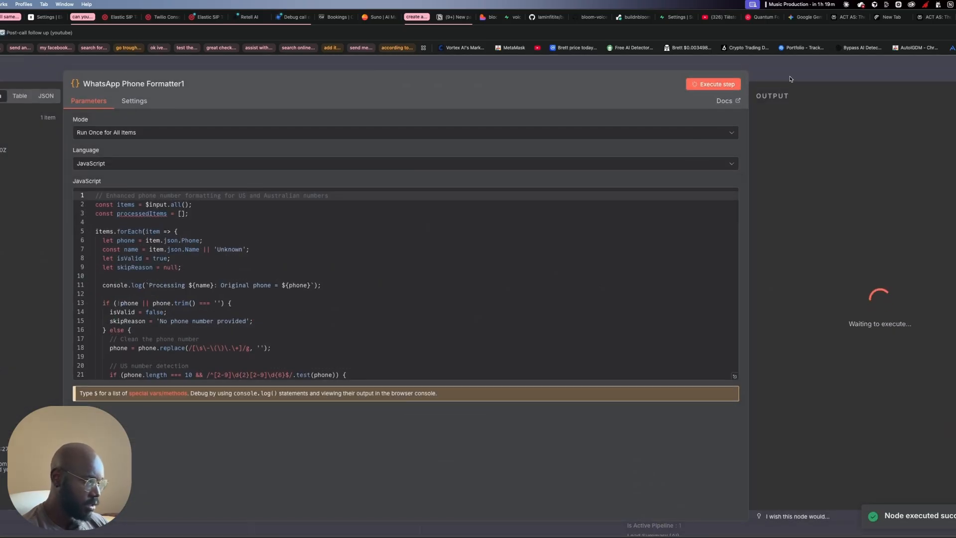
pyautogui.click(791, 80)
# - In the Txt 2 node, replace the To body parameter's value with the incoming lead's phone field, {{ $json.fields['Phone Number'] }}
pyautogui.doubleClick(720, 277)
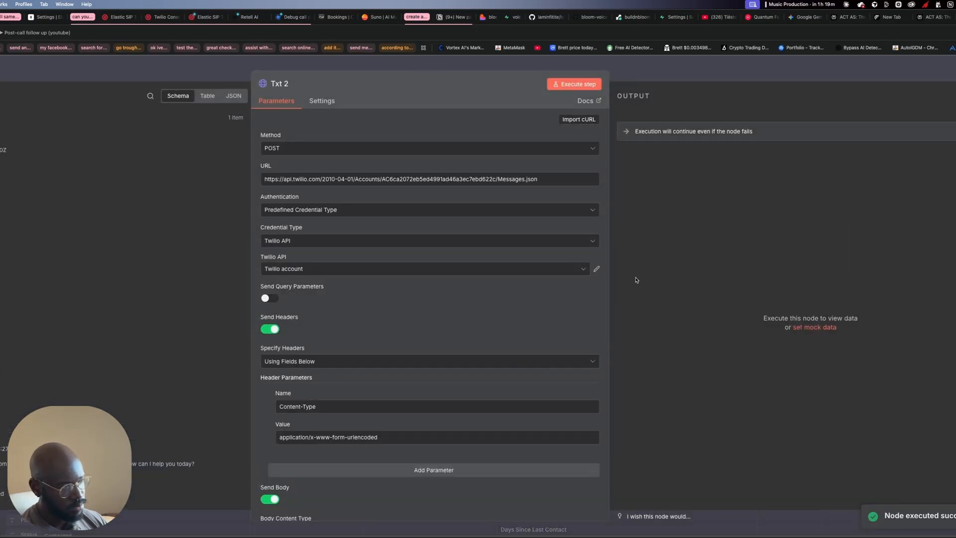
pyautogui.scroll(-6, 401, 308)
pyautogui.tripleClick(366, 416)
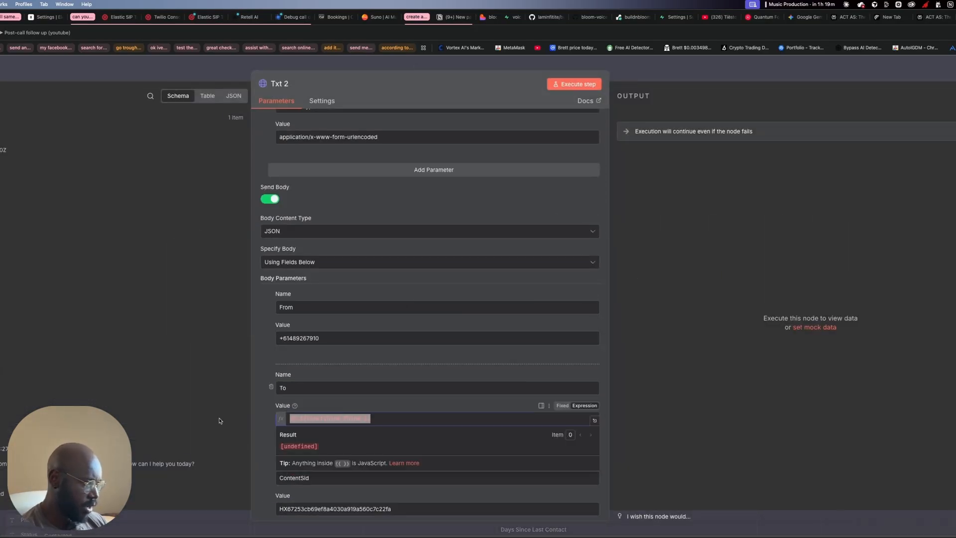
pyautogui.press('BackSpace')
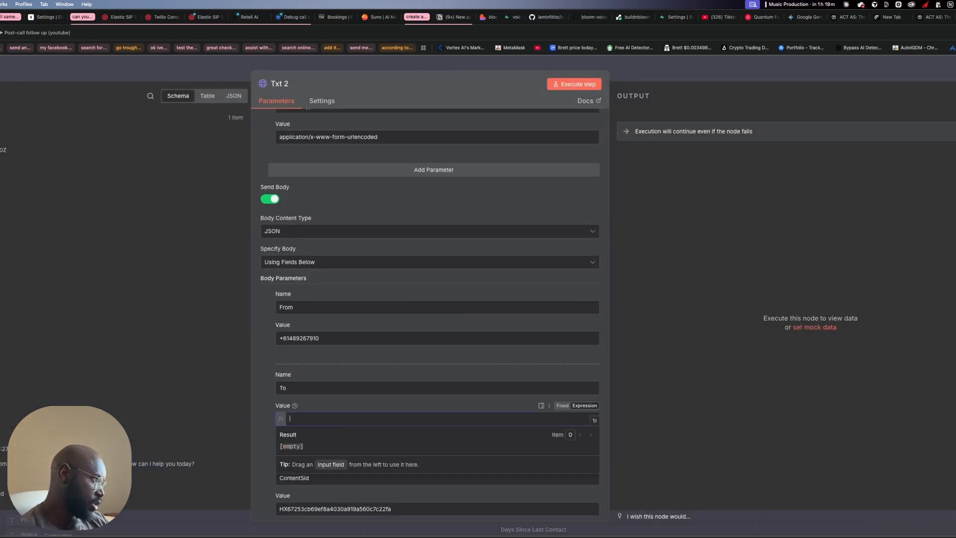
pyautogui.moveTo(5, 478); pyautogui.dragTo(321, 421)
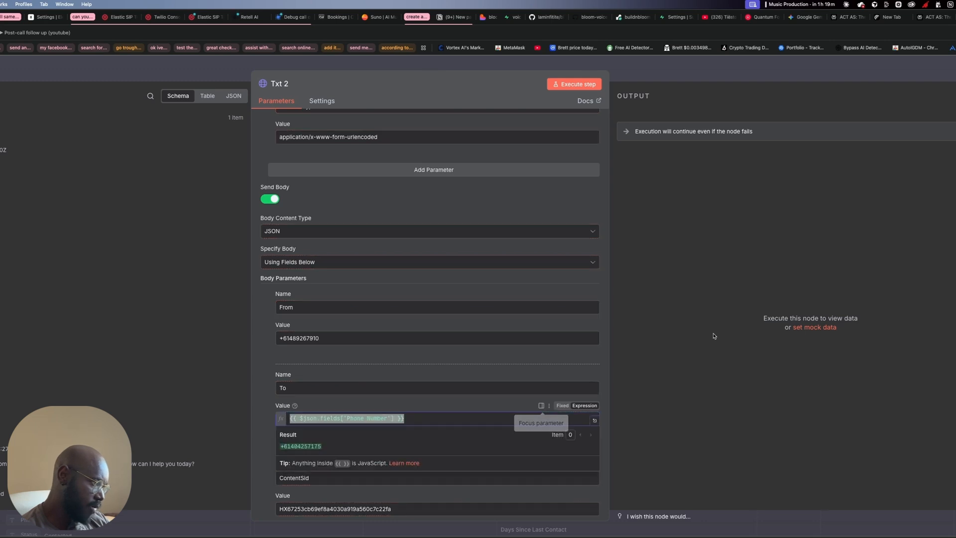
# - Replace the fallback "there" in Txt 2's ContentVariables with "Hi n/ this is", a sender's first name, and "from Jims mowing just follwoing up on your enquiry n/"
pyautogui.scroll(3, 337, 308)
pyautogui.scroll(-2, 337, 308)
pyautogui.scroll(3, 337, 308)
pyautogui.scroll(-8, 337, 307)
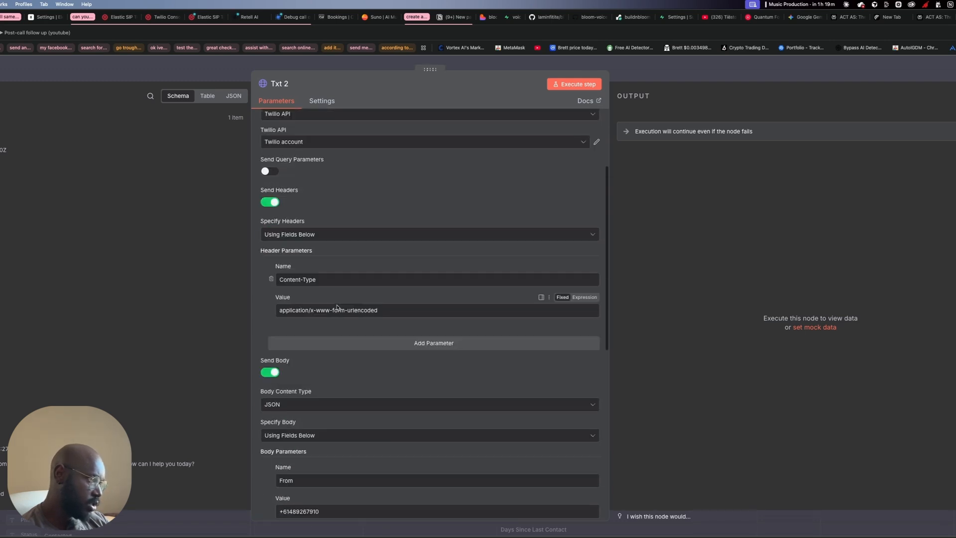
pyautogui.scroll(-2, 309, 412)
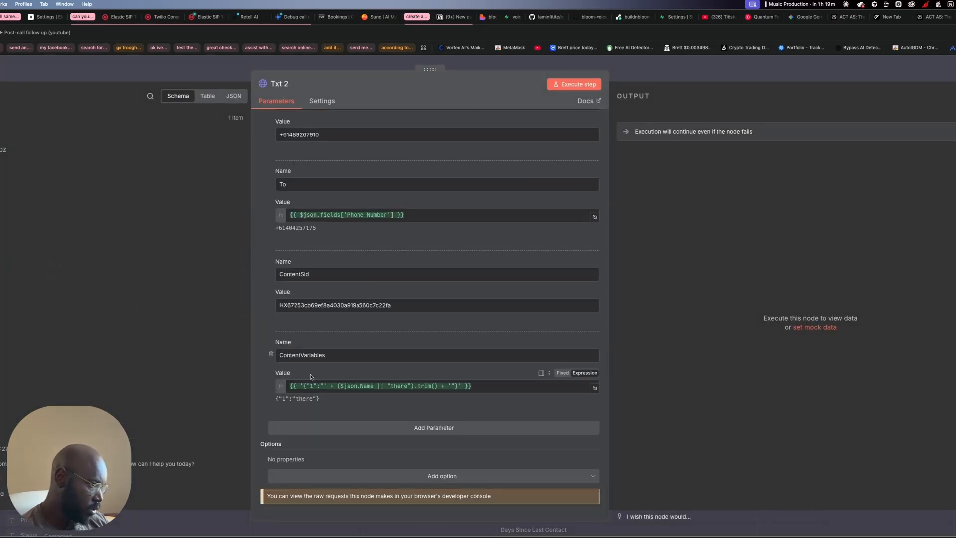
pyautogui.click(409, 385)
pyautogui.press('BackSpace')
pyautogui.press('BackSpace')
pyautogui.press('BackSpace')
pyautogui.press('BackSpace')
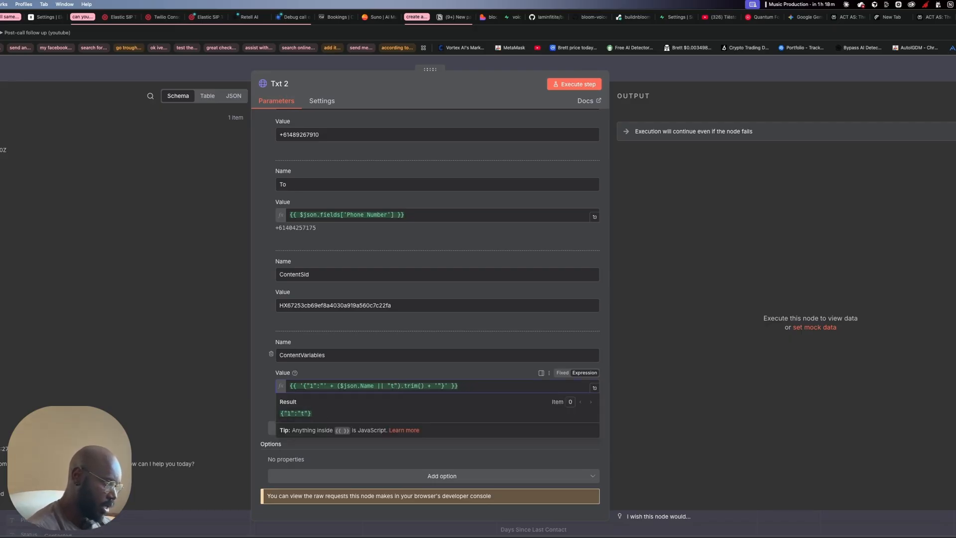
pyautogui.press('BackSpace')
pyautogui.write('HI')
pyautogui.press('BackSpace')
pyautogui.write('i')
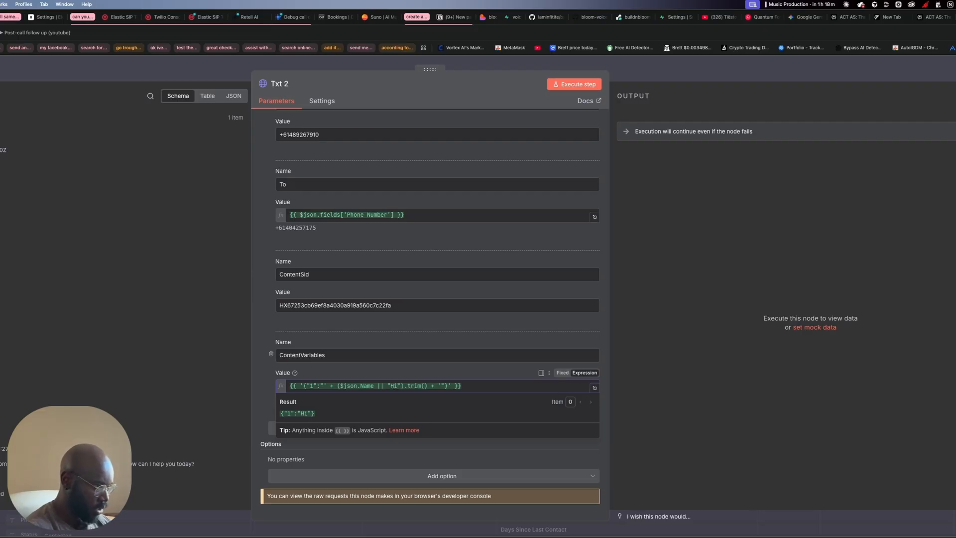
pyautogui.write(' n')
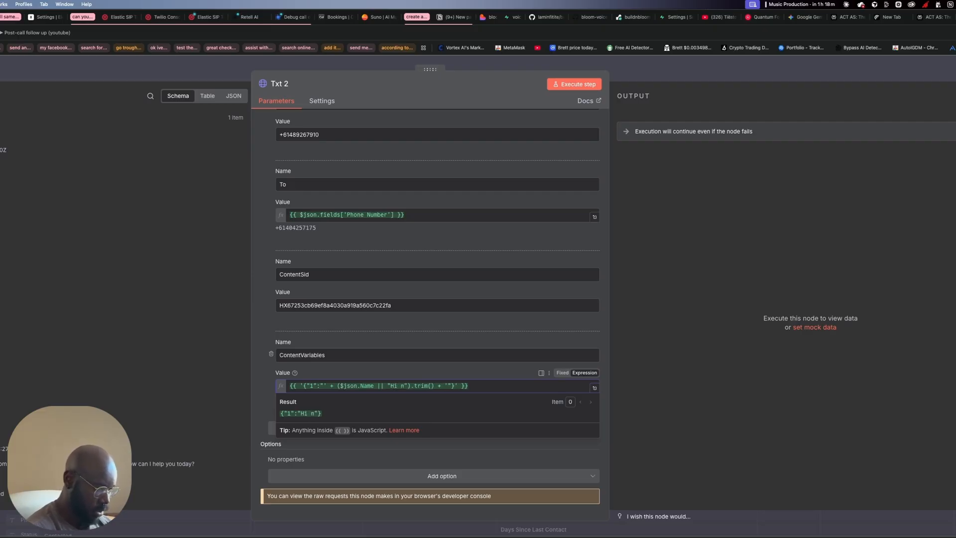
pyautogui.write('\\')
pyautogui.press('BackSpace')
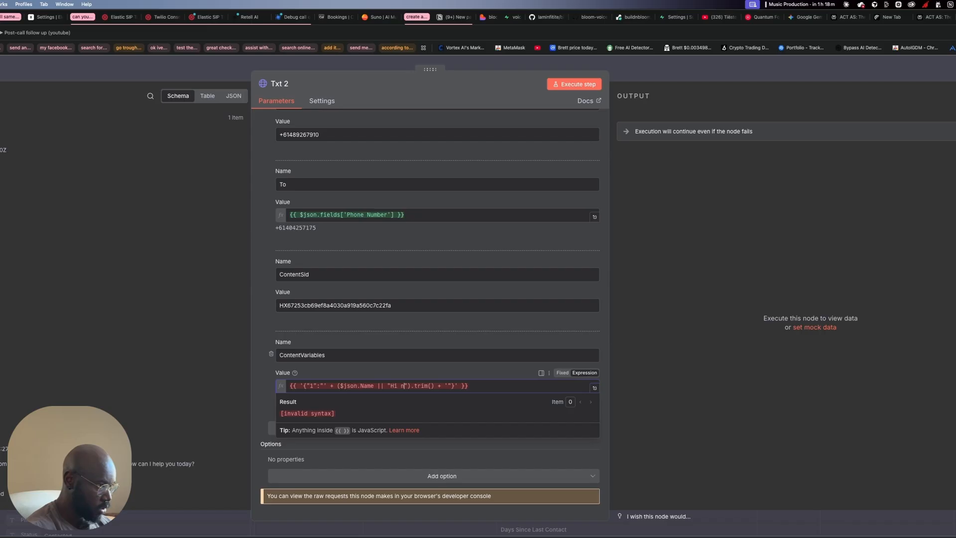
pyautogui.write('/')
pyautogui.write(' t')
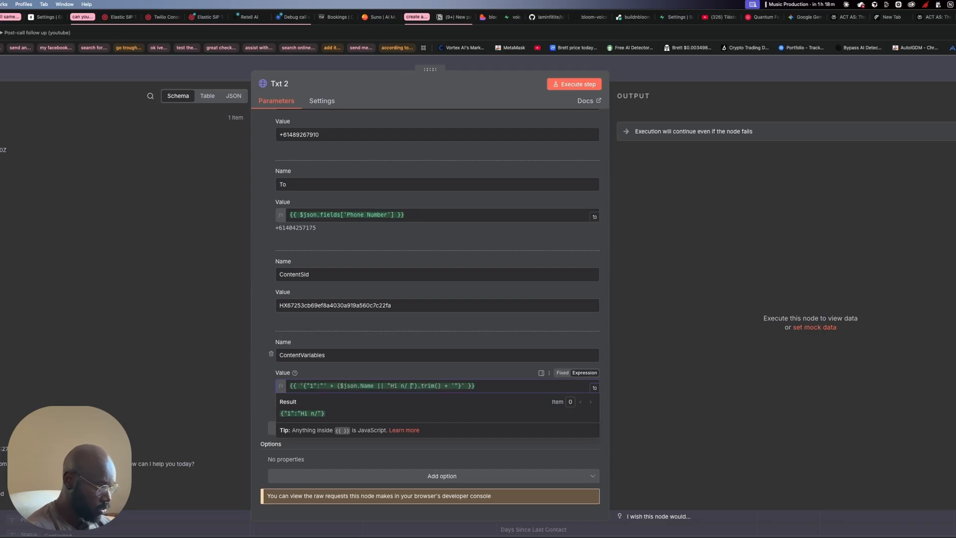
pyautogui.write('his is ')
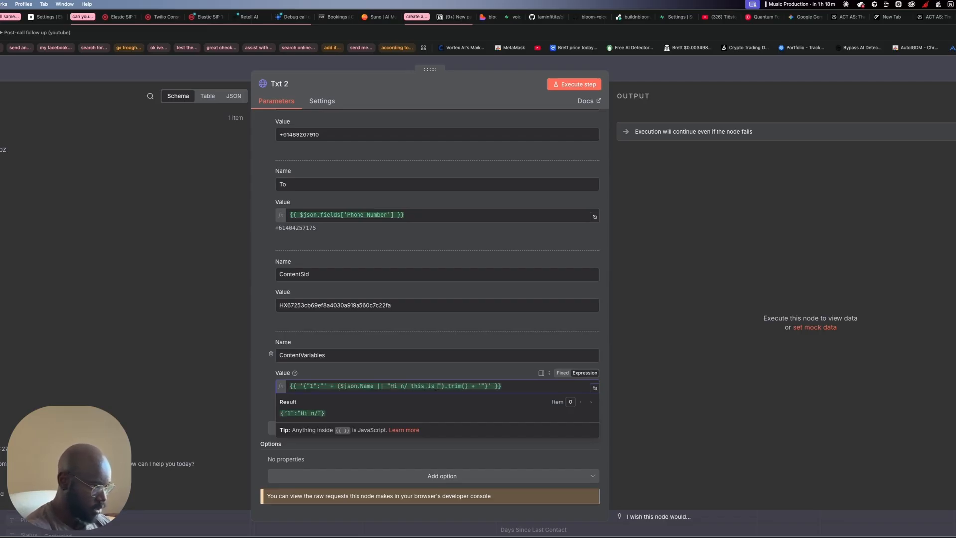
pyautogui.write('Jo')
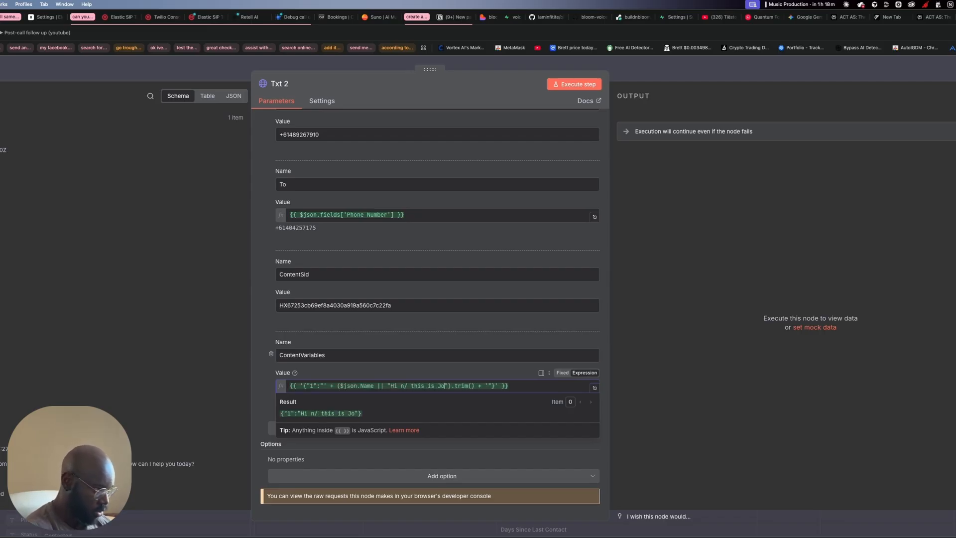
pyautogui.write('hn form')
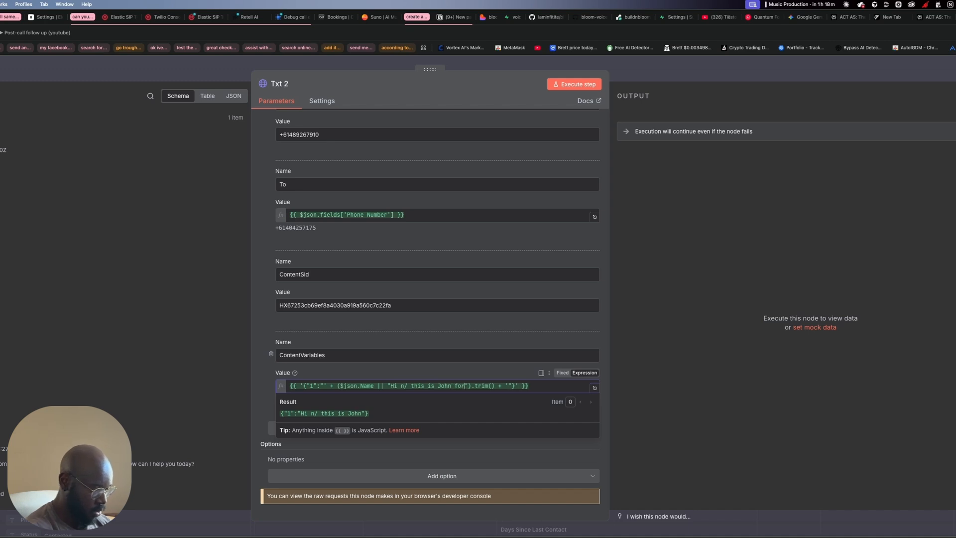
pyautogui.press('BackSpace')
pyautogui.press('BackSpace')
pyautogui.press('BackSpace')
pyautogui.press('BackSpace')
pyautogui.write('r')
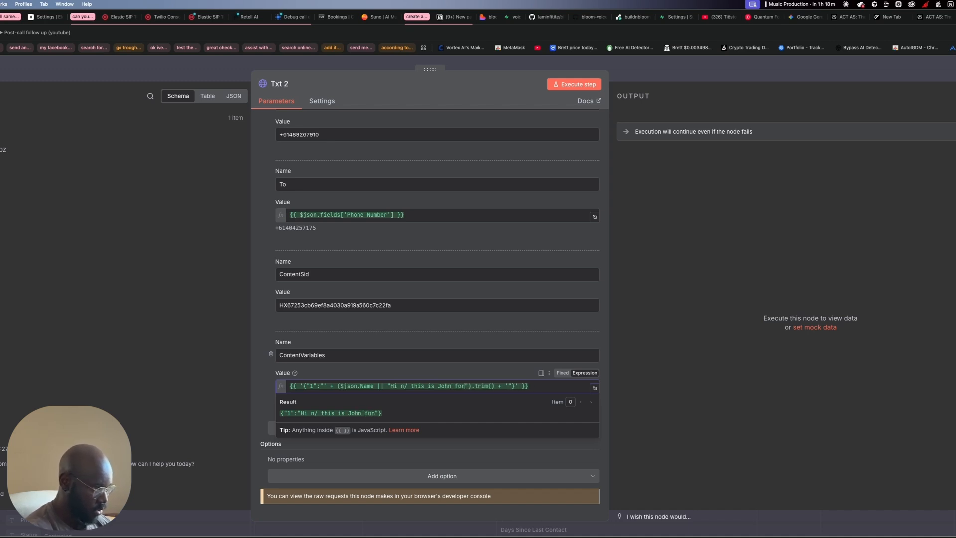
pyautogui.write('om ')
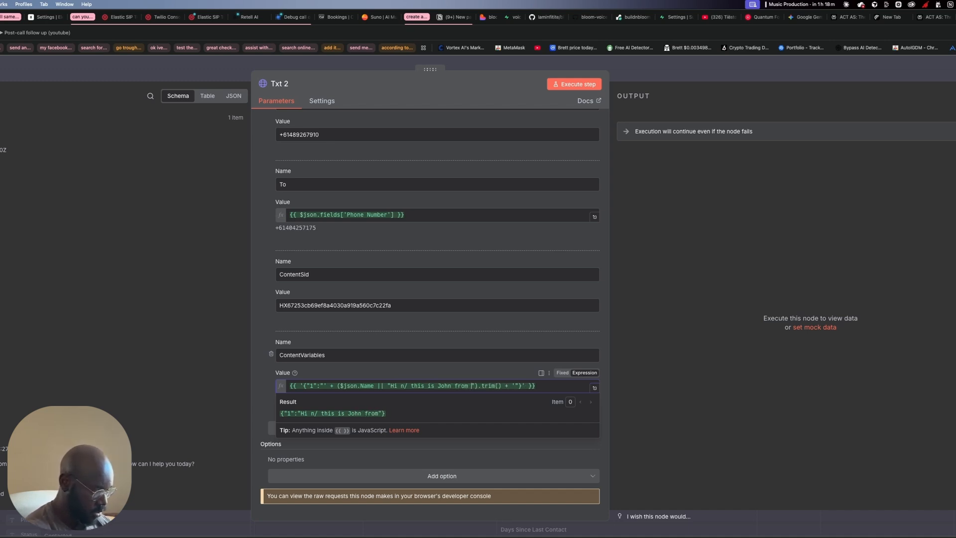
pyautogui.write('Jom')
pyautogui.press('BackSpace')
pyautogui.press('BackSpace')
pyautogui.write('ims mowitn')
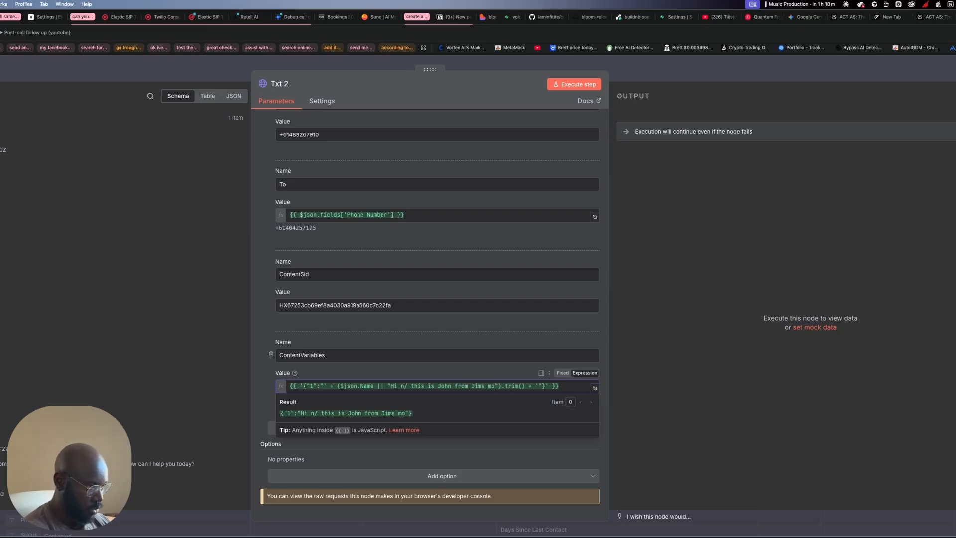
pyautogui.press('BackSpace')
pyautogui.press('BackSpace')
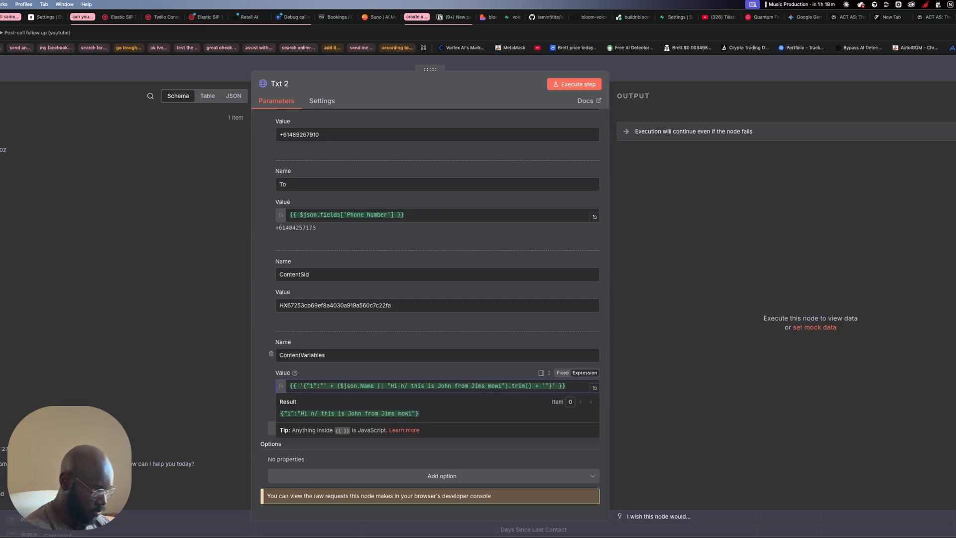
pyautogui.write('ing just follwoi')
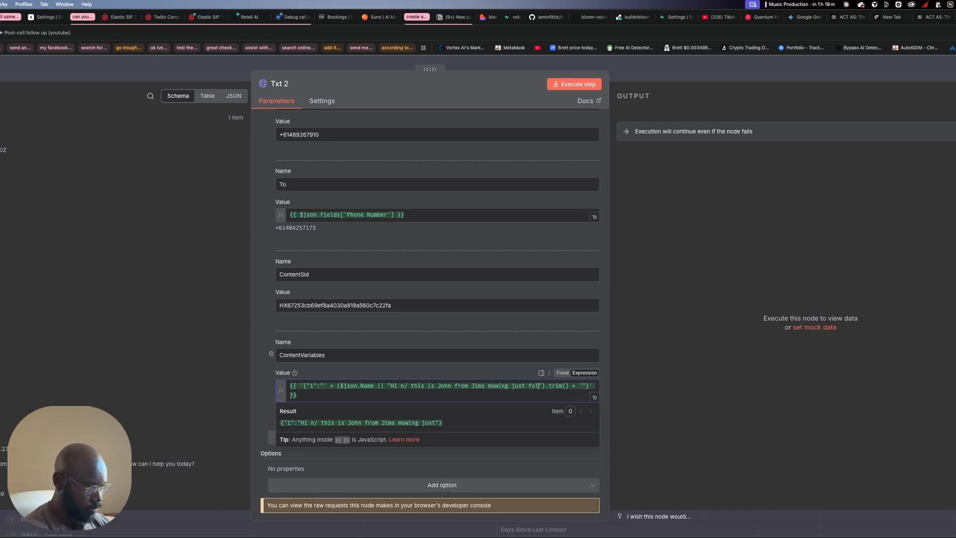
pyautogui.write('ng ')
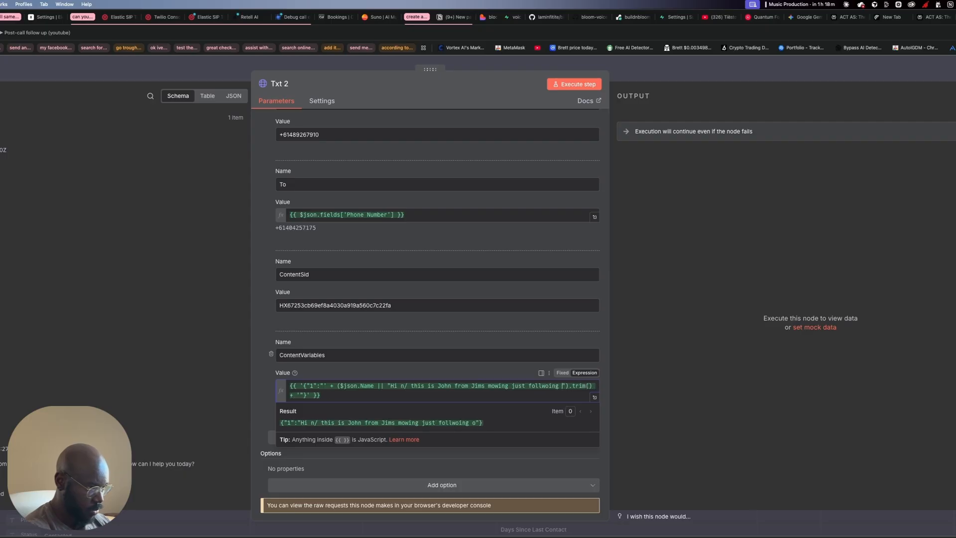
pyautogui.write('up on your')
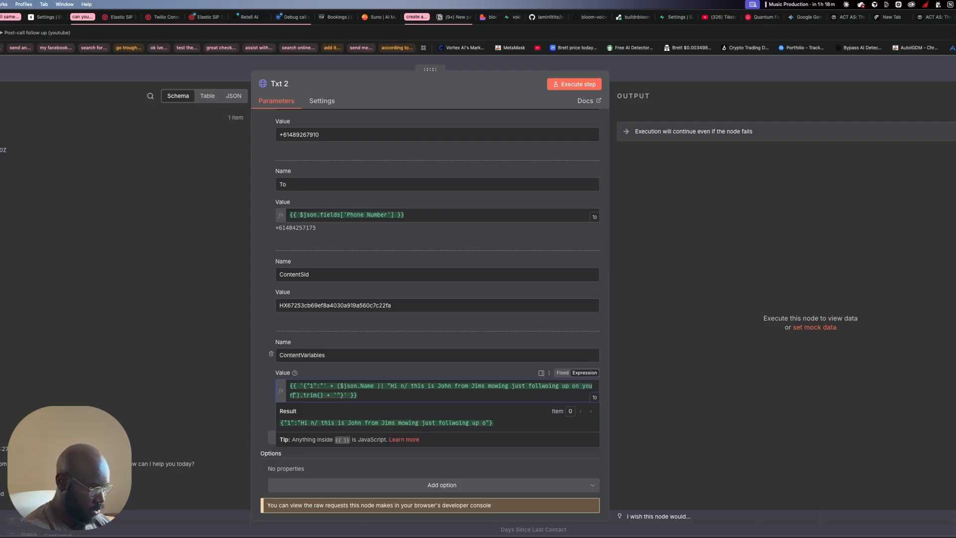
pyautogui.write(' i')
pyautogui.press('BackSpace')
pyautogui.write('en')
pyautogui.write('quire')
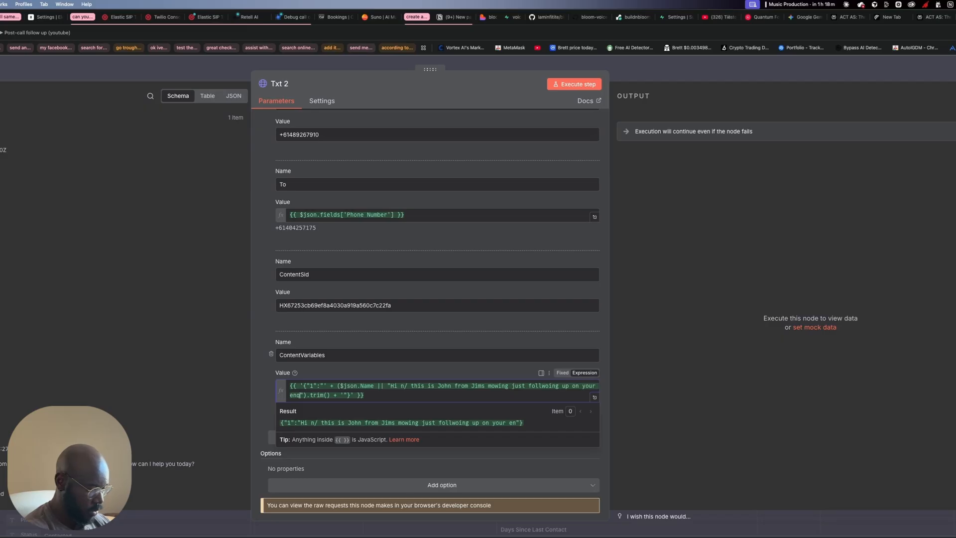
pyautogui.press('BackSpace')
pyautogui.write('y')
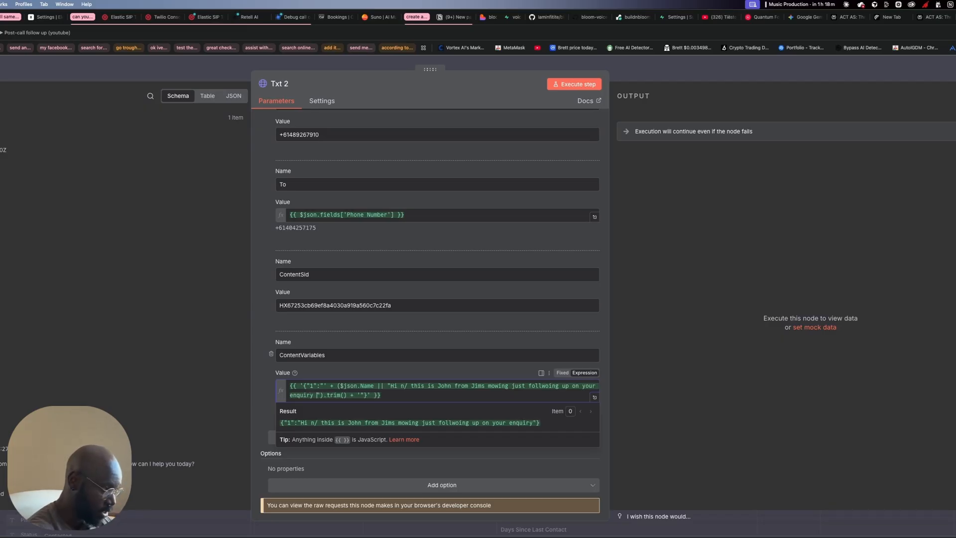
pyautogui.write('n/')
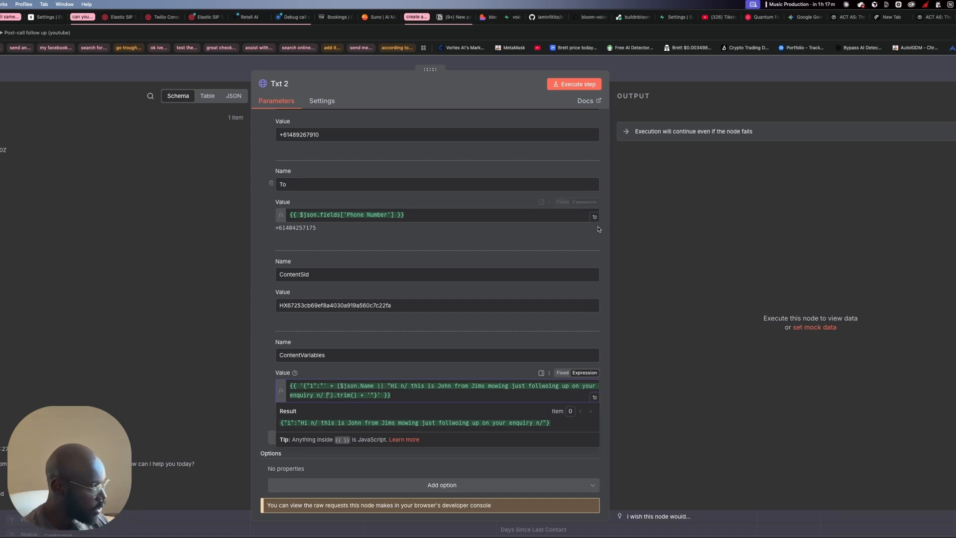
# - Execute the Txt 2 node on its own to send the follow-up text and return to the workflow canvas
pyautogui.click(777, 226)
pyautogui.press('Escape')
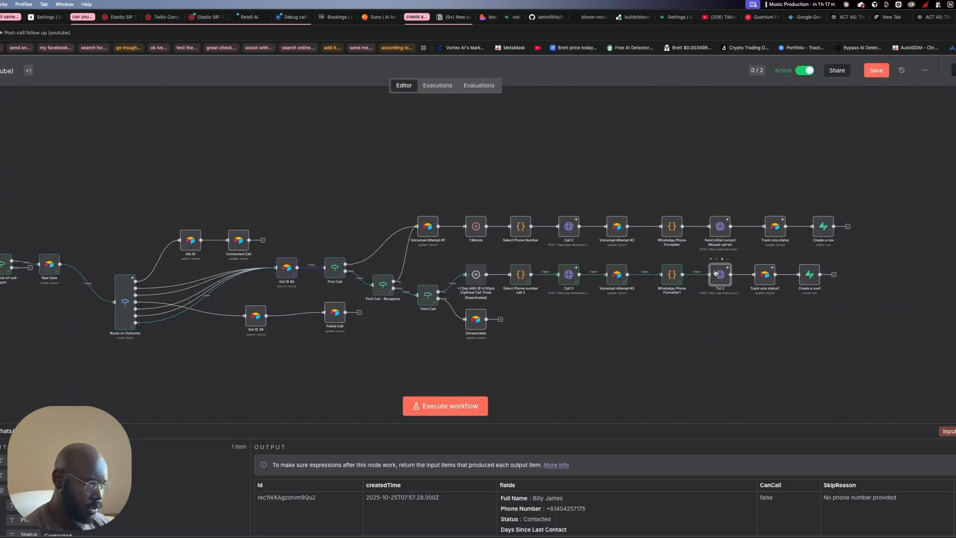
pyautogui.doubleClick(720, 274)
pyautogui.click(585, 87)
pyautogui.click(661, 76)
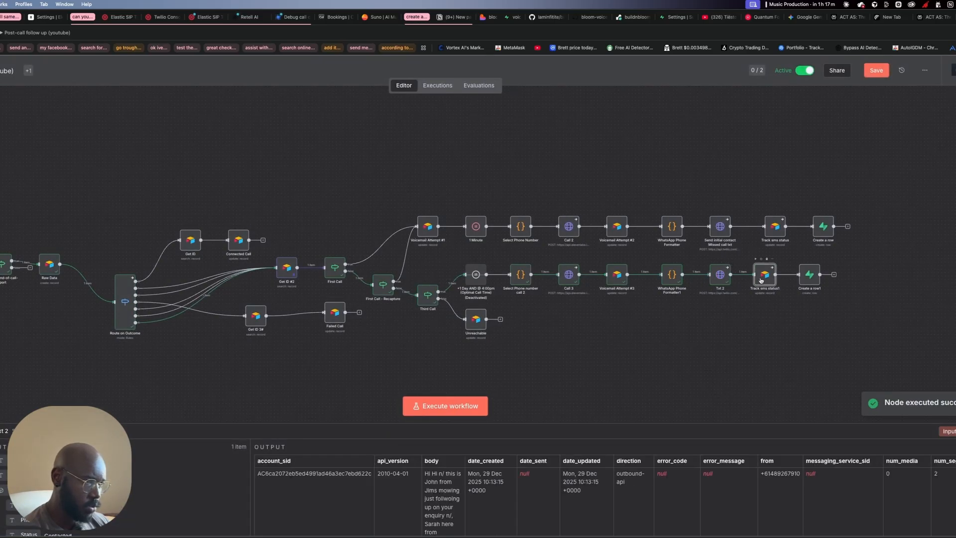
# - Set the SMS Conversation Stage in the Track sms status1 node to Engaged and execute that node
pyautogui.press('Return')
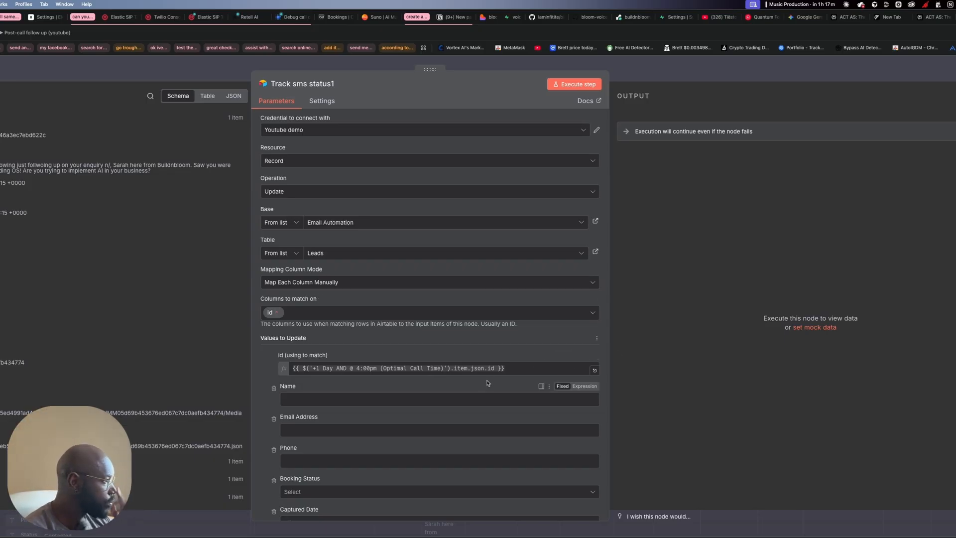
pyautogui.scroll(-3, 460, 384)
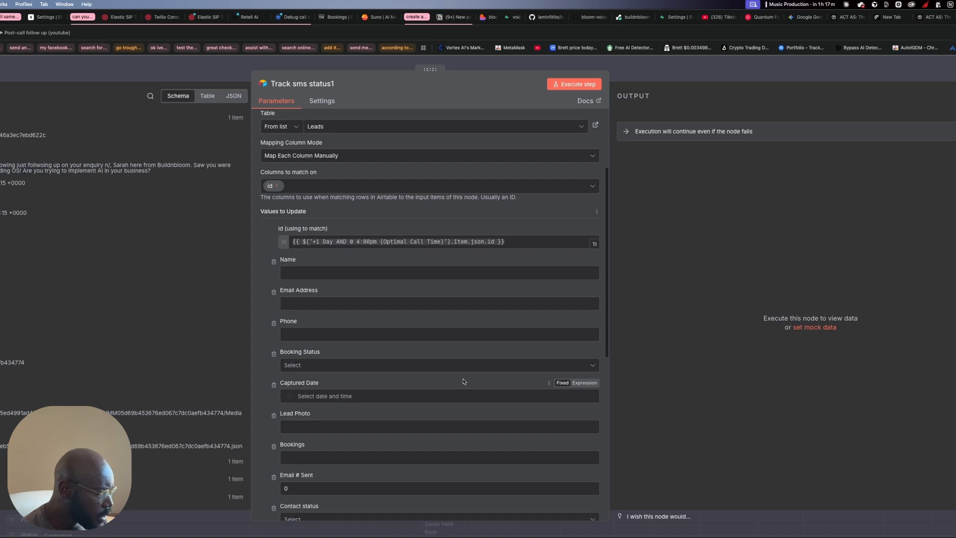
pyautogui.scroll(-5, 464, 381)
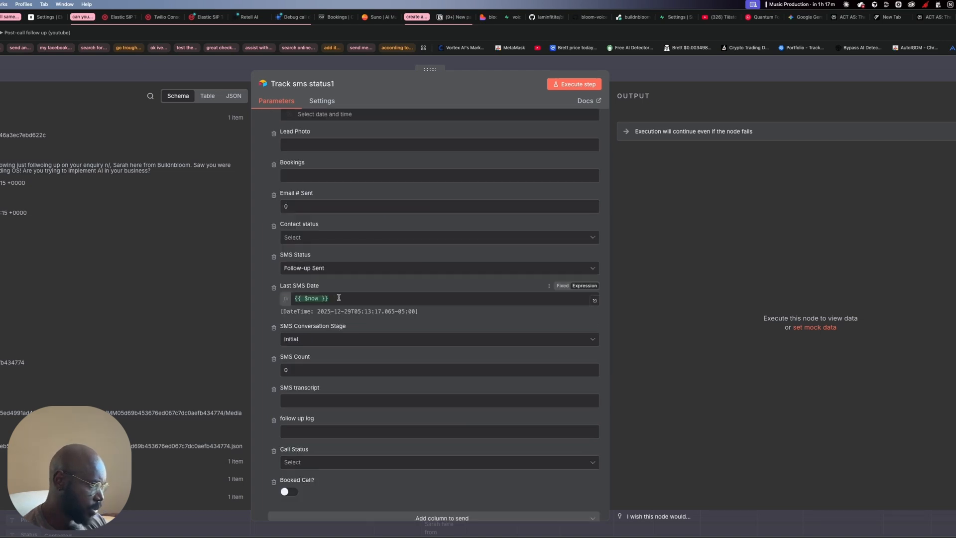
pyautogui.click(324, 339)
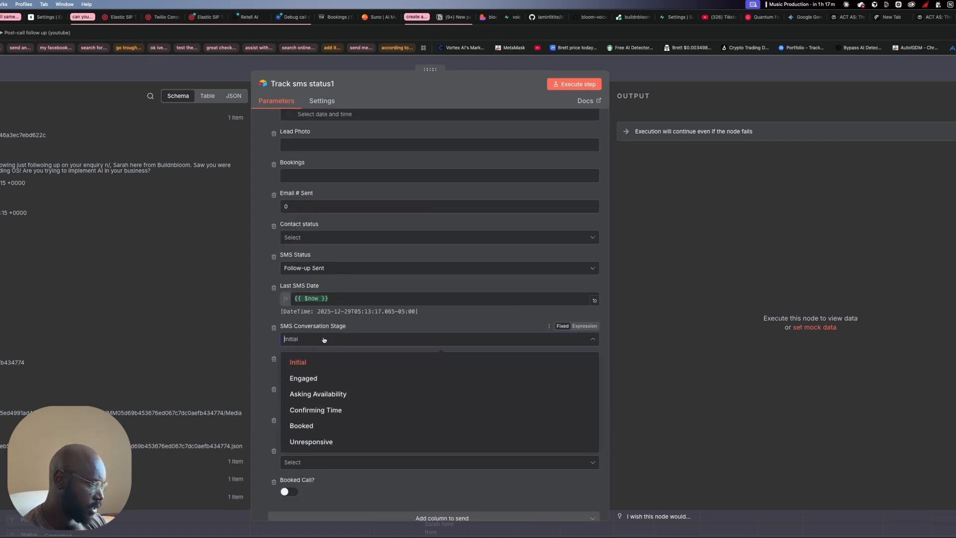
pyautogui.press('Return')
pyautogui.click(574, 84)
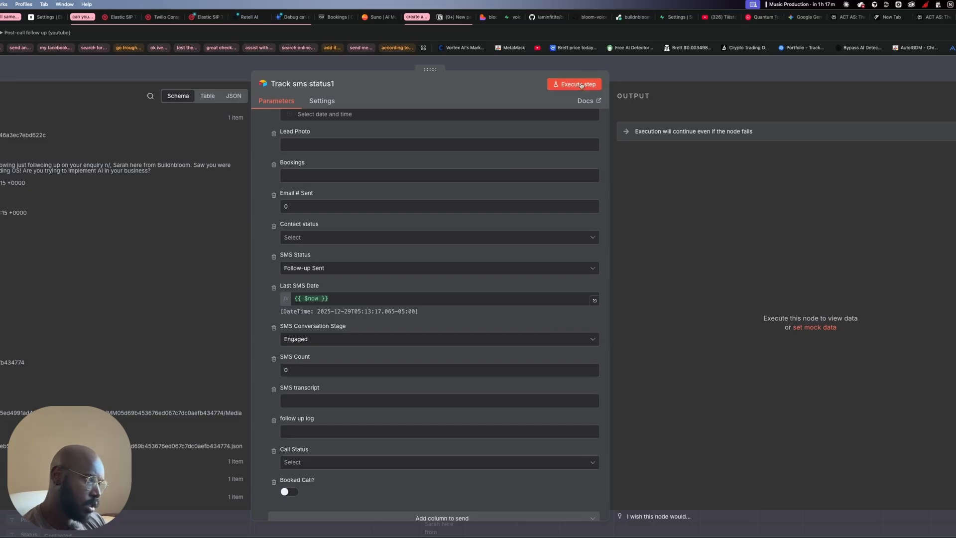
pyautogui.click(657, 74)
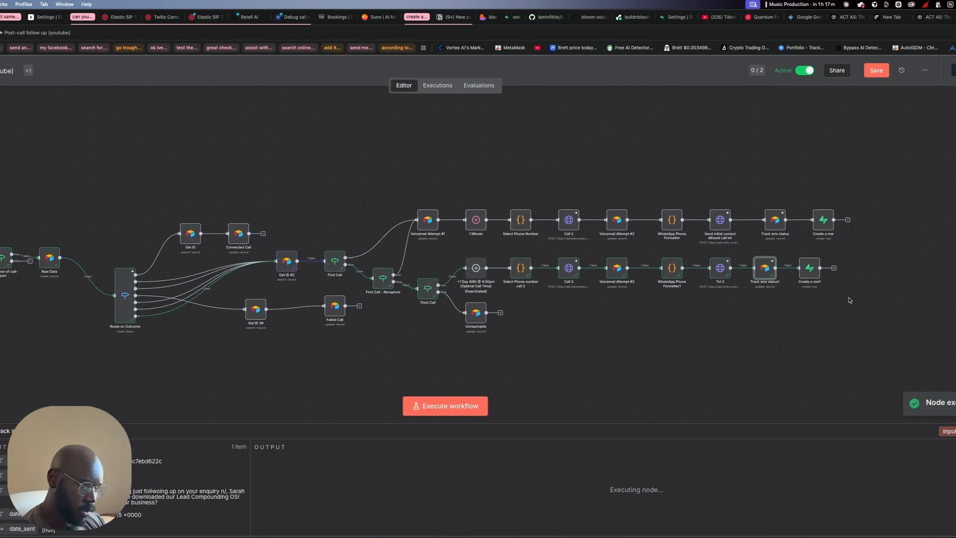
# - Execute the Create a row1 node on its own and open the Voicemail Attempt #3 node's settings
pyautogui.doubleClick(809, 268)
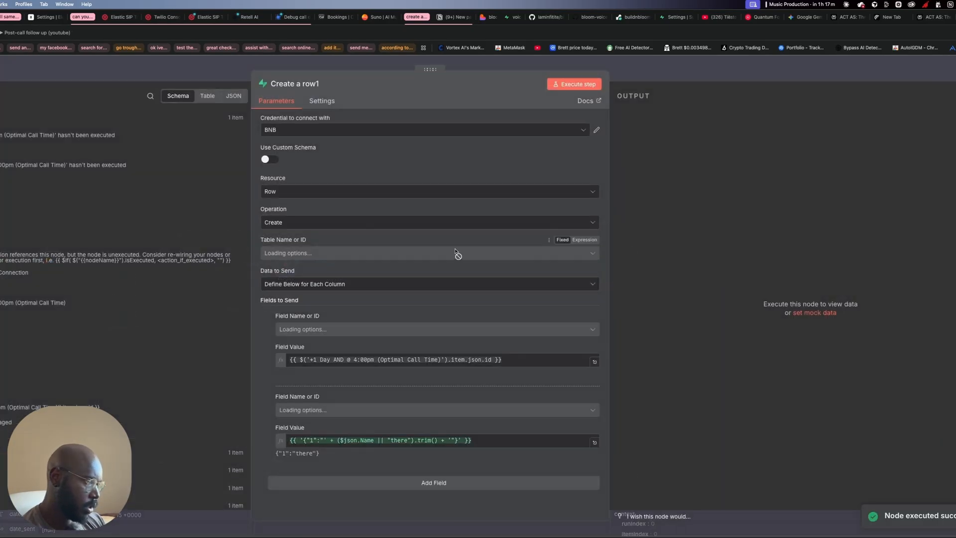
pyautogui.click(563, 85)
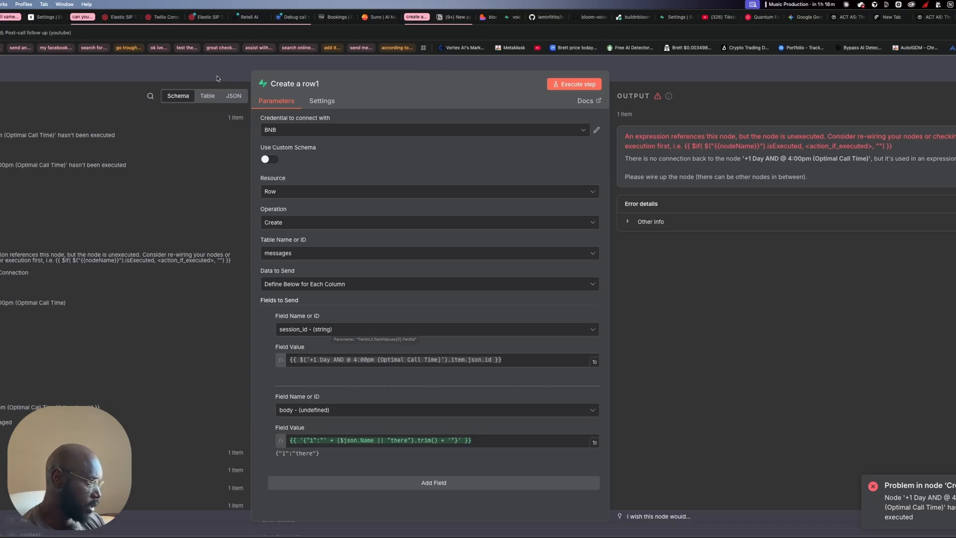
pyautogui.press('Escape')
pyautogui.doubleClick(610, 270)
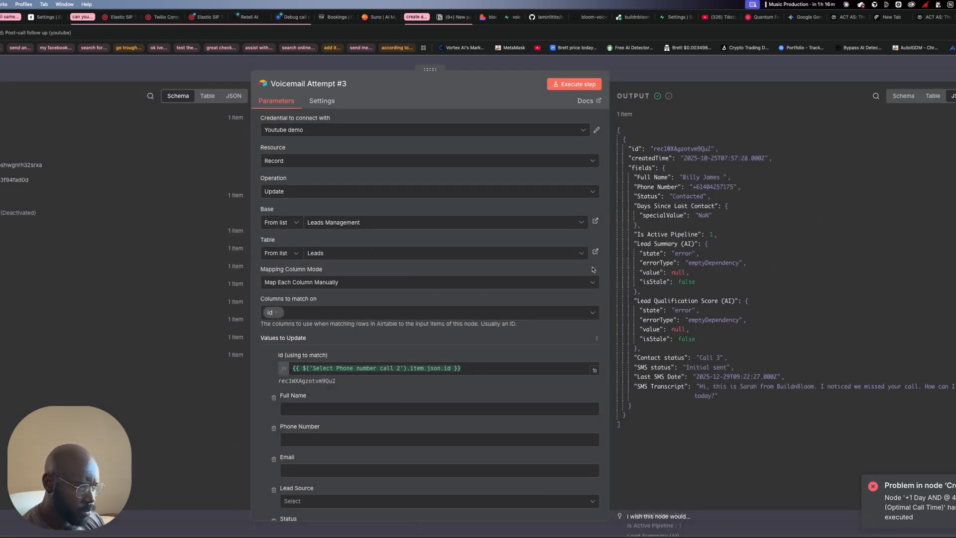
# - Examine the settings and outputs of the Txt 2 and Track sms status1 nodes
pyautogui.press('Escape')
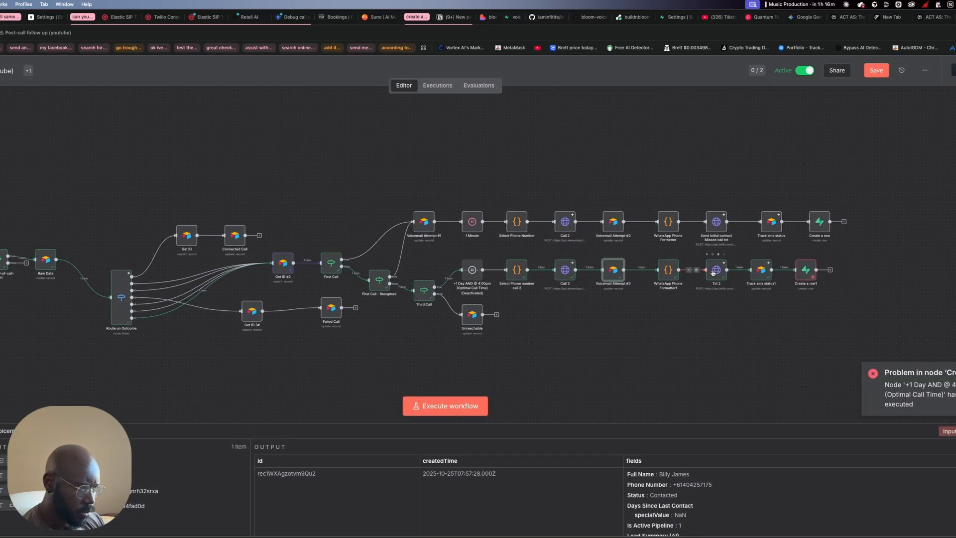
pyautogui.doubleClick(715, 270)
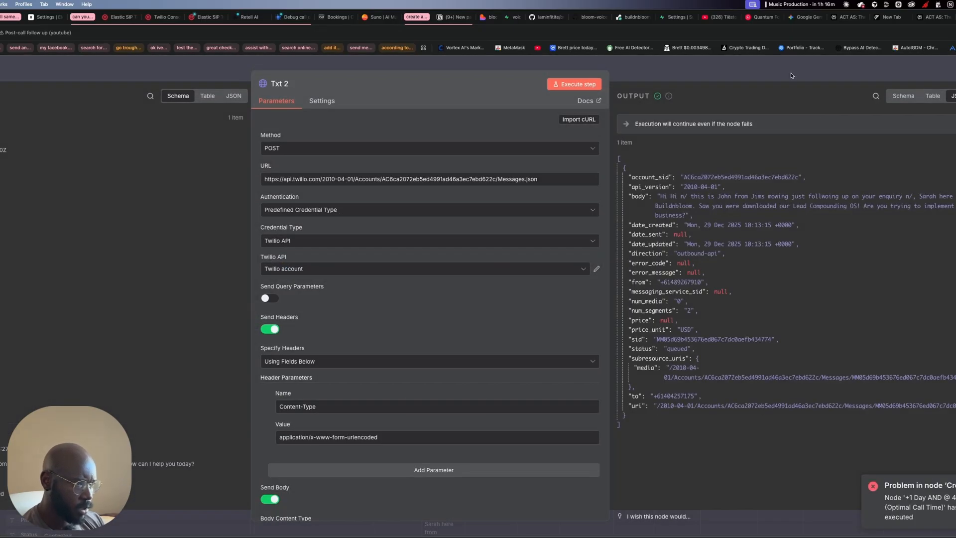
pyautogui.press('Escape')
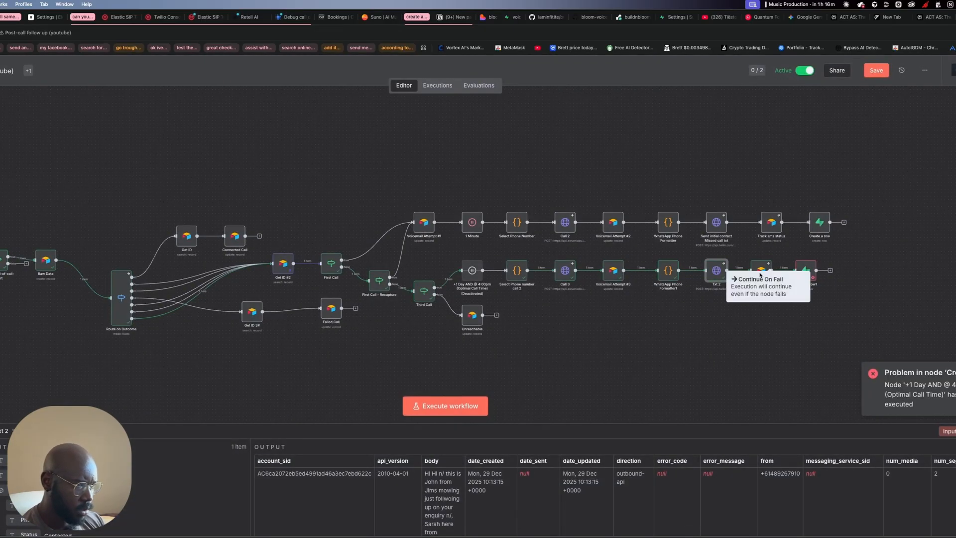
pyautogui.doubleClick(761, 270)
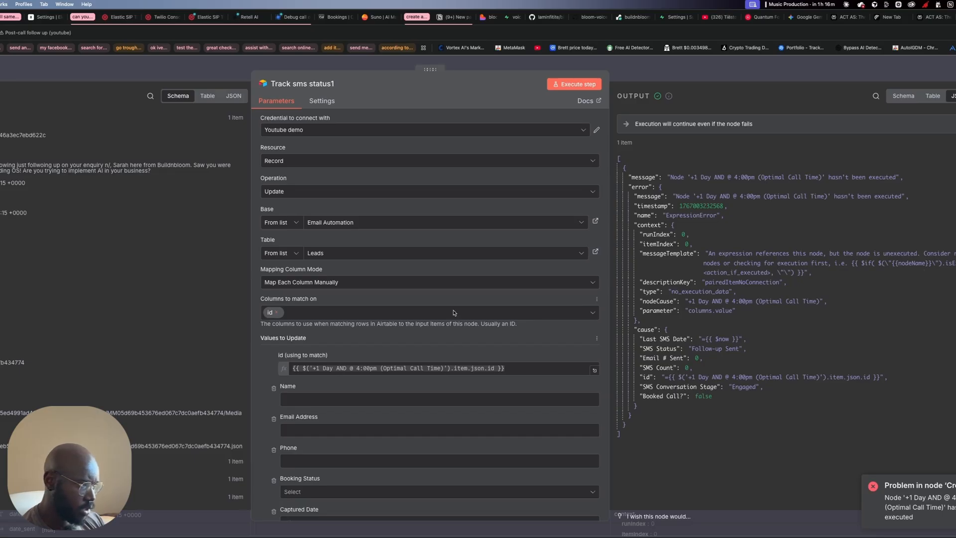
pyautogui.scroll(-3, 456, 311)
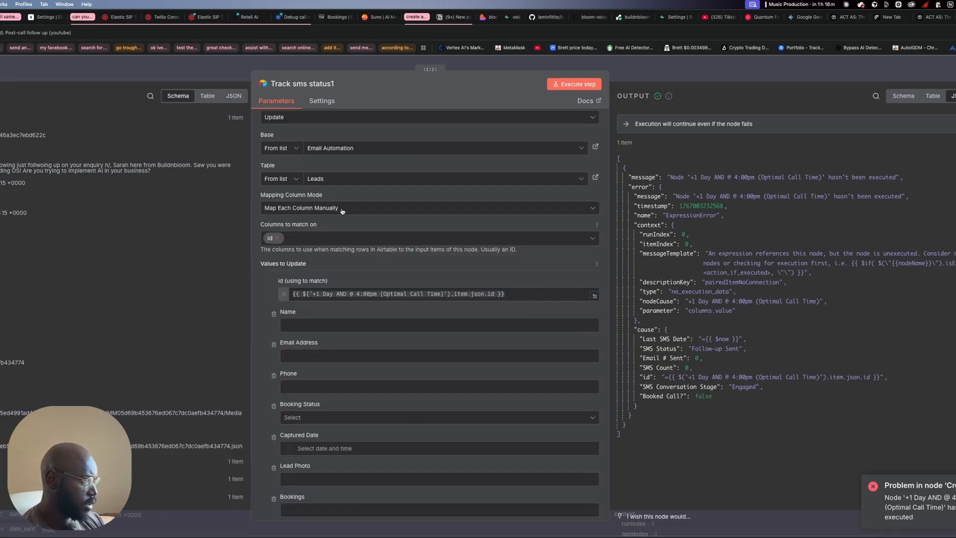
pyautogui.click(197, 76)
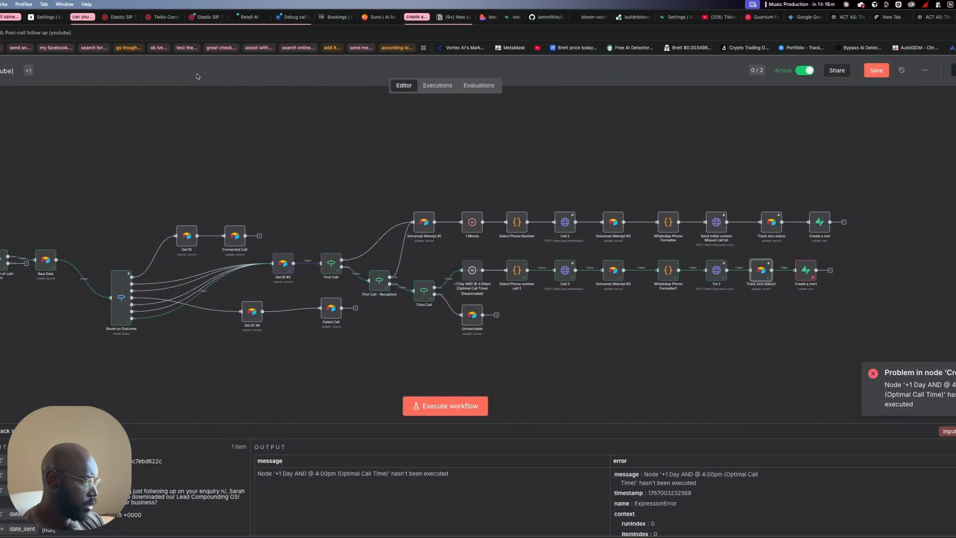
pyautogui.doubleClick(760, 272)
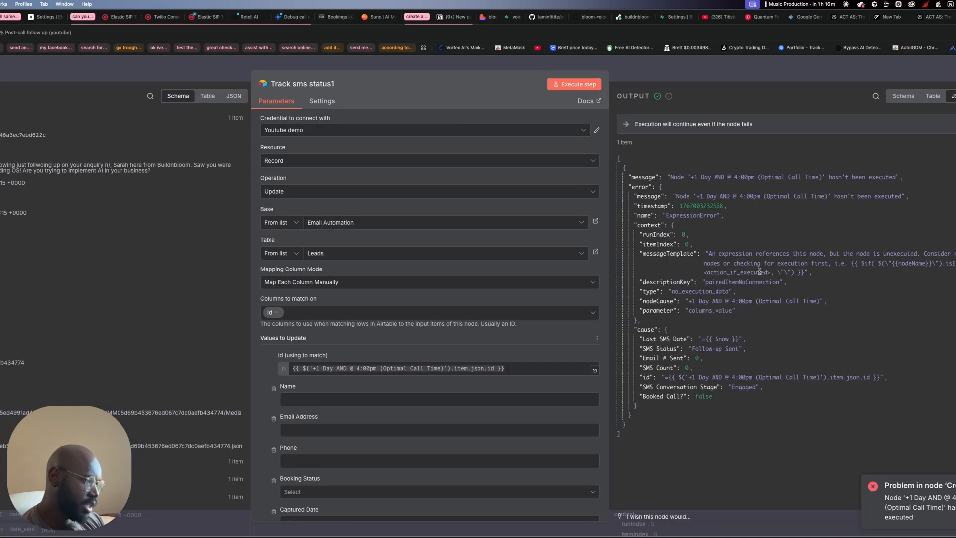
pyautogui.click(94, 58)
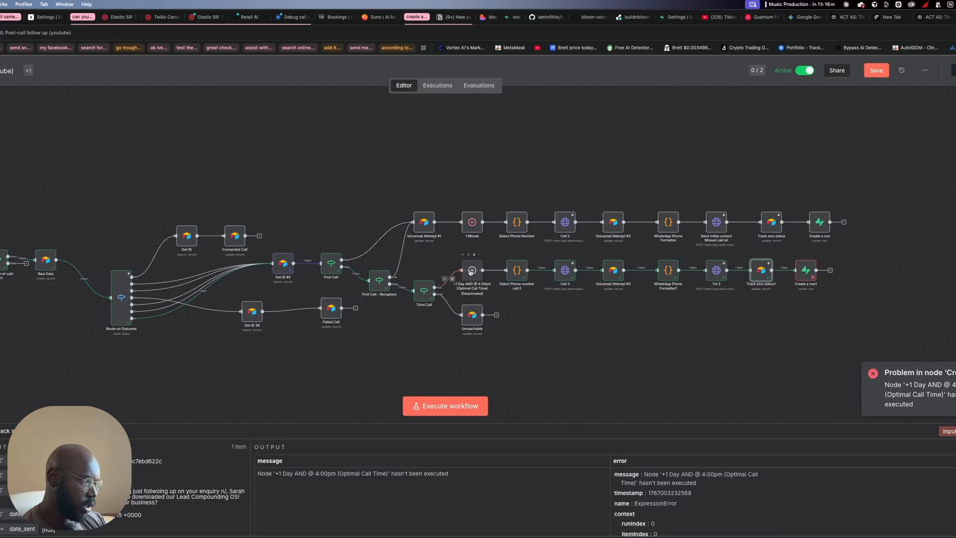
# - Replace the id to match in Track sms status1 with the id from Voicemail Attempt #3 and execute the node
pyautogui.doubleClick(763, 278)
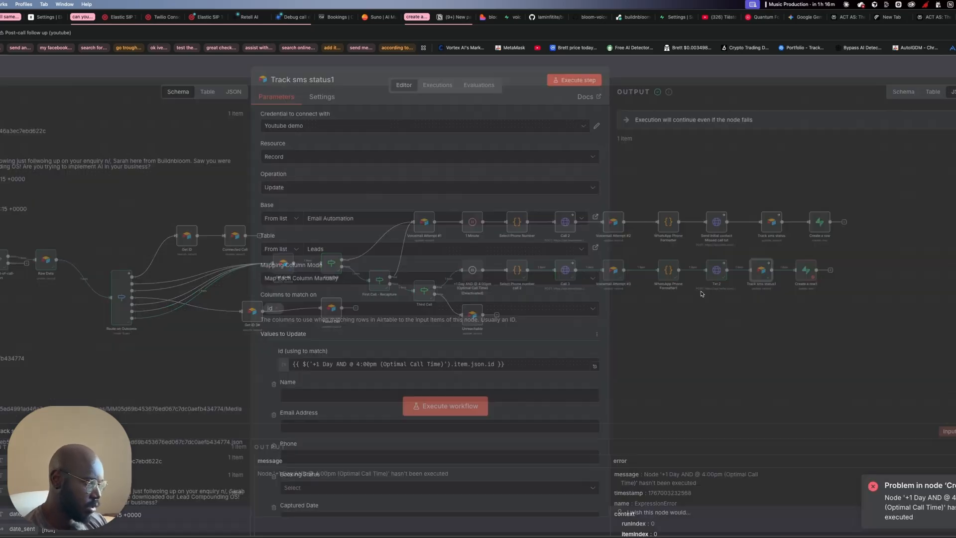
pyautogui.scroll(-1, 69, 438)
pyautogui.click(70, 423)
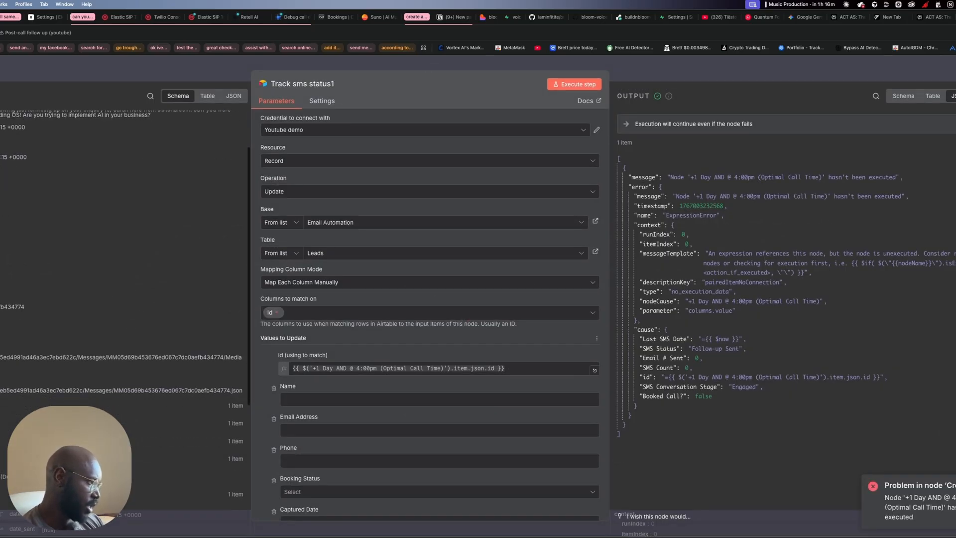
pyautogui.click(531, 365)
pyautogui.hotkey('ctrl', 'a')
pyautogui.press('BackSpace')
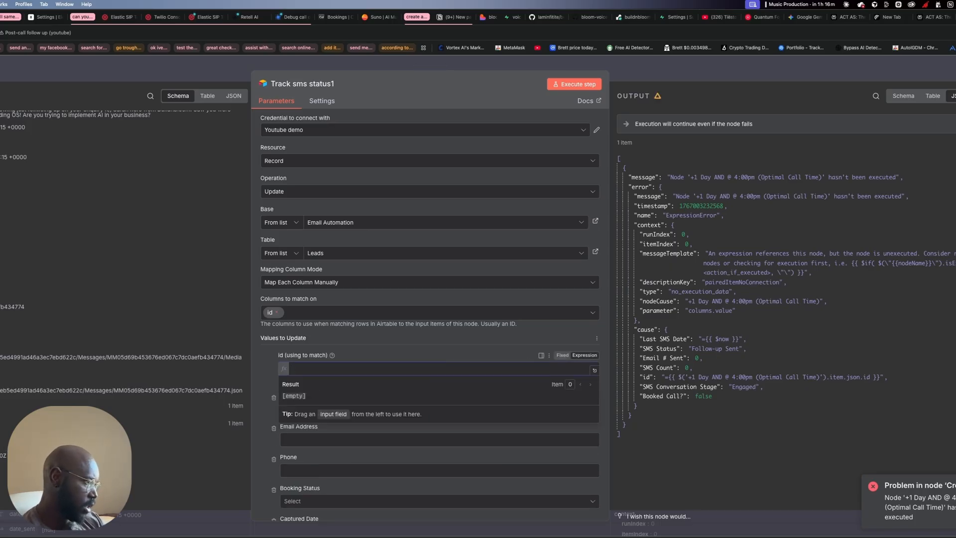
pyautogui.moveTo(247, 369); pyautogui.dragTo(333, 372)
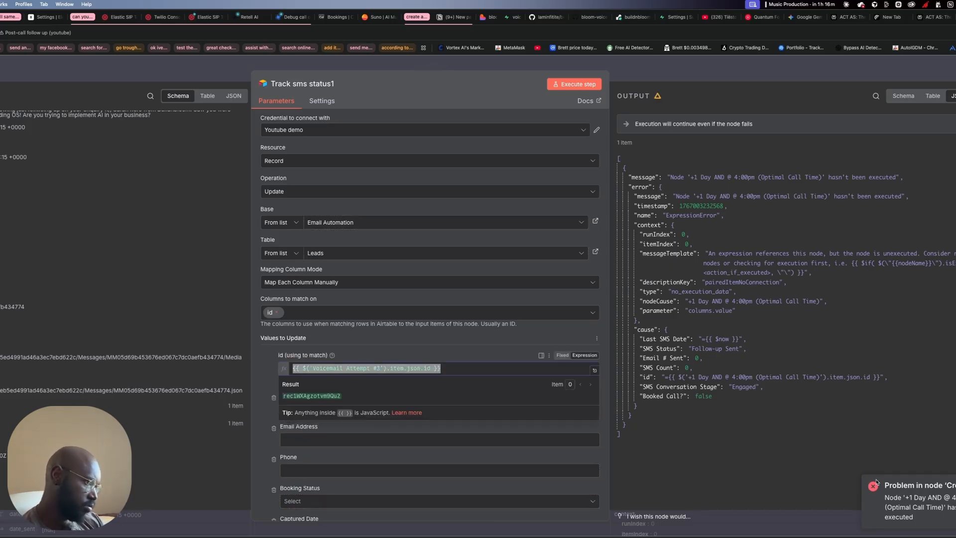
pyautogui.scroll(-10, 412, 361)
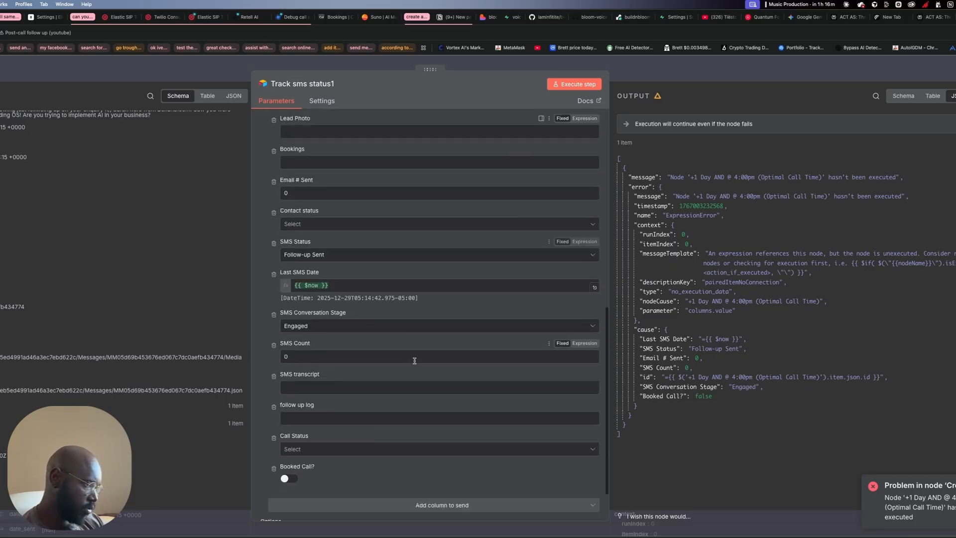
pyautogui.click(574, 83)
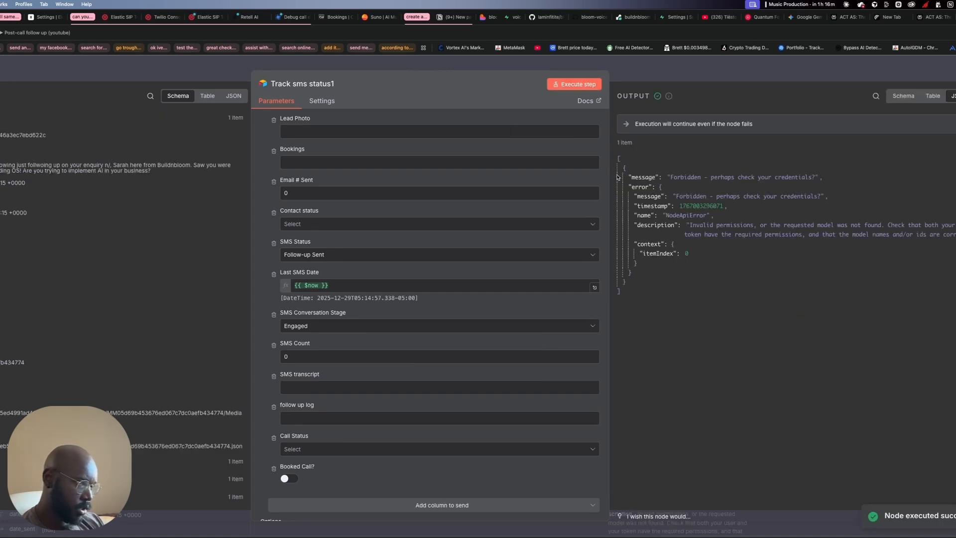
# - Set the Track sms status1 node's base to Leads Management and its table to Leads
pyautogui.scroll(10, 492, 222)
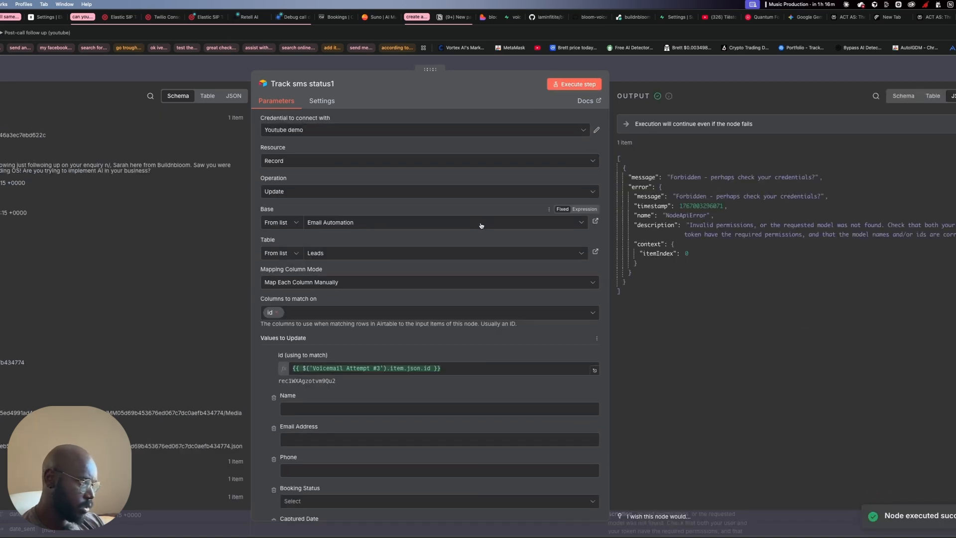
pyautogui.click(479, 224)
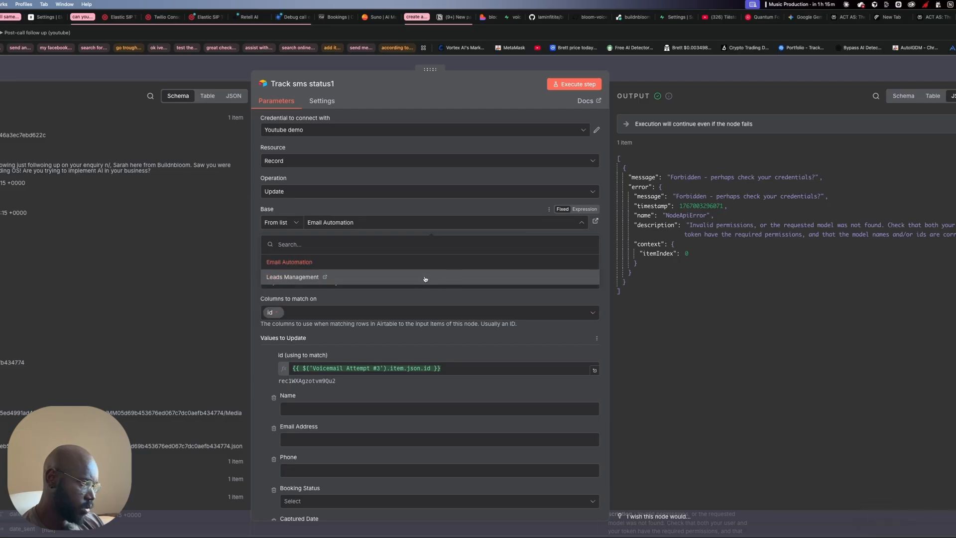
pyautogui.click(425, 279)
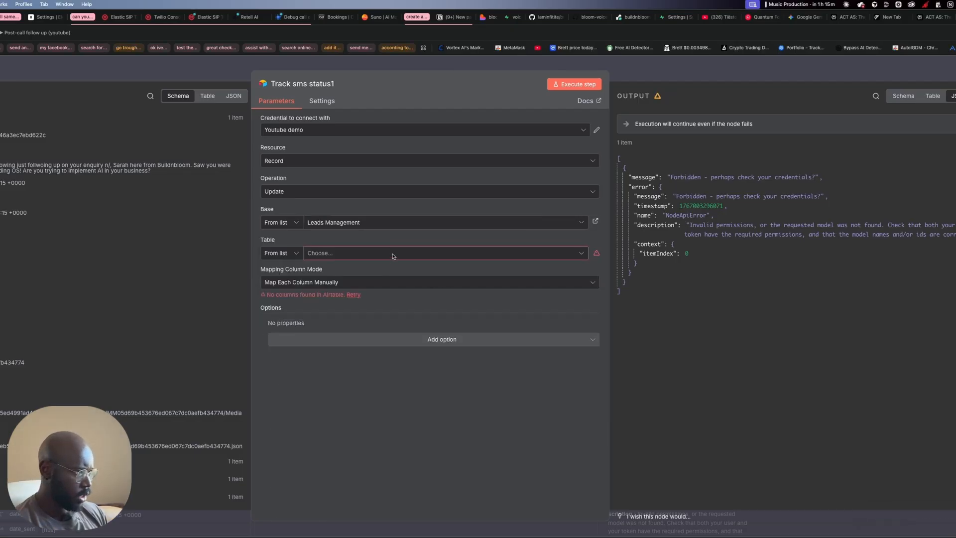
pyautogui.click(471, 256)
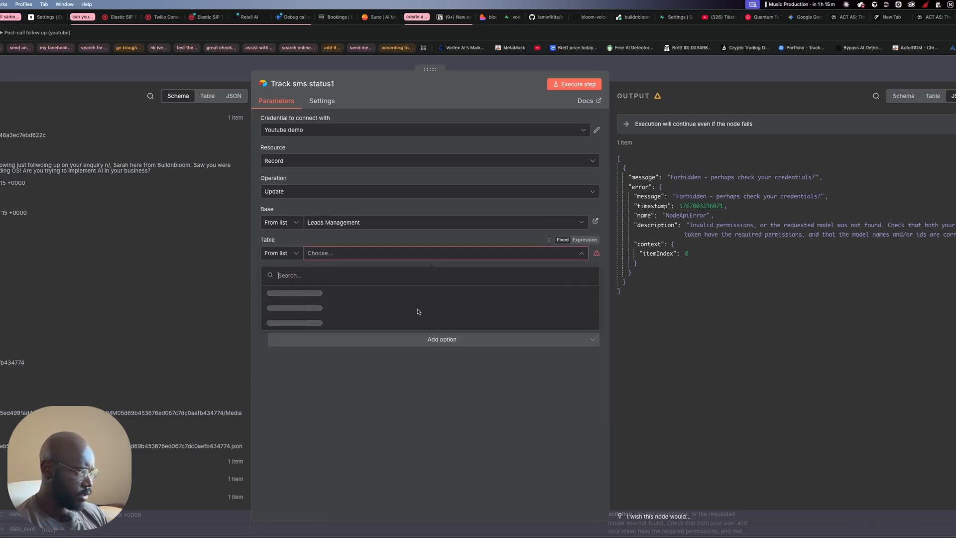
pyautogui.click(414, 293)
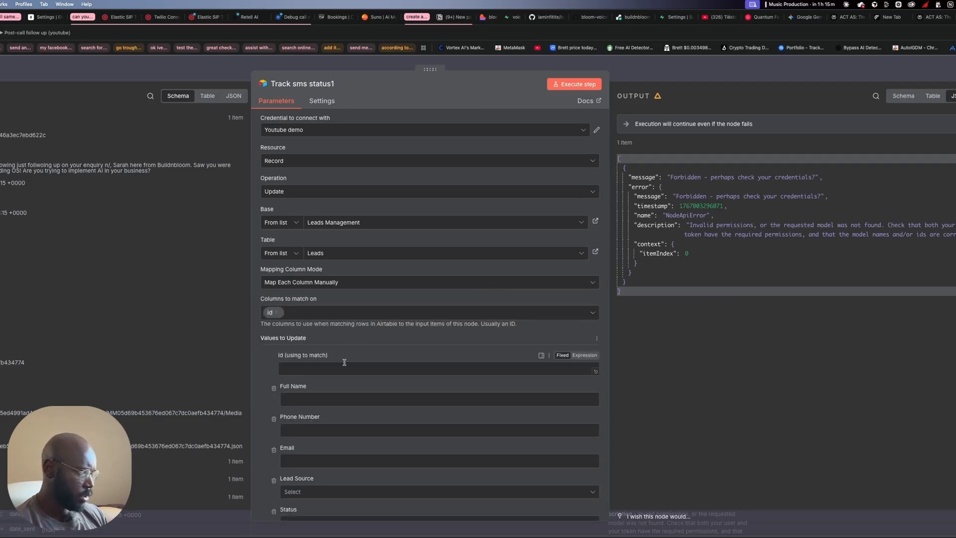
# - Map the id to match in Track sms status1 to the id from WhatsApp Phone Formatter1, execute the node and return to the canvas
pyautogui.scroll(-5, 124, 249)
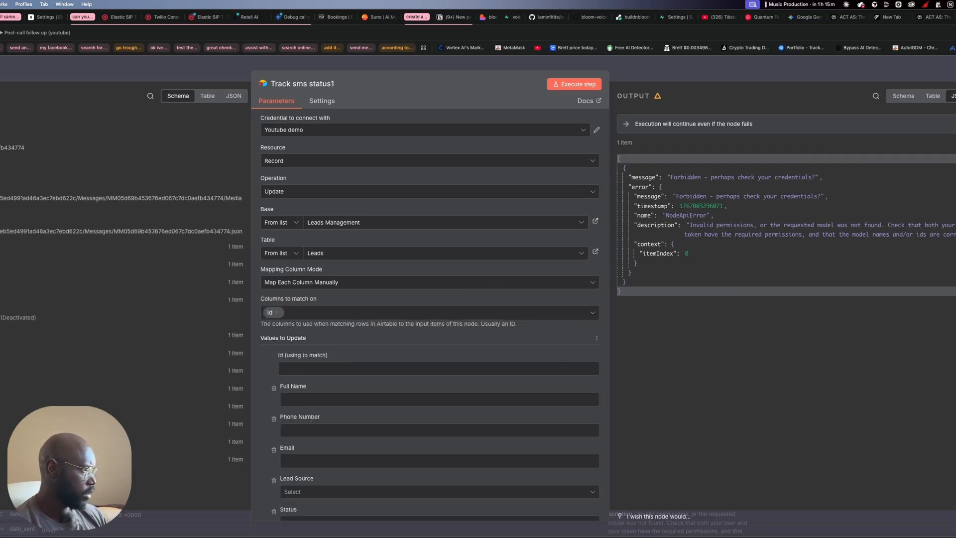
pyautogui.moveTo(329, 298); pyautogui.dragTo(289, 368)
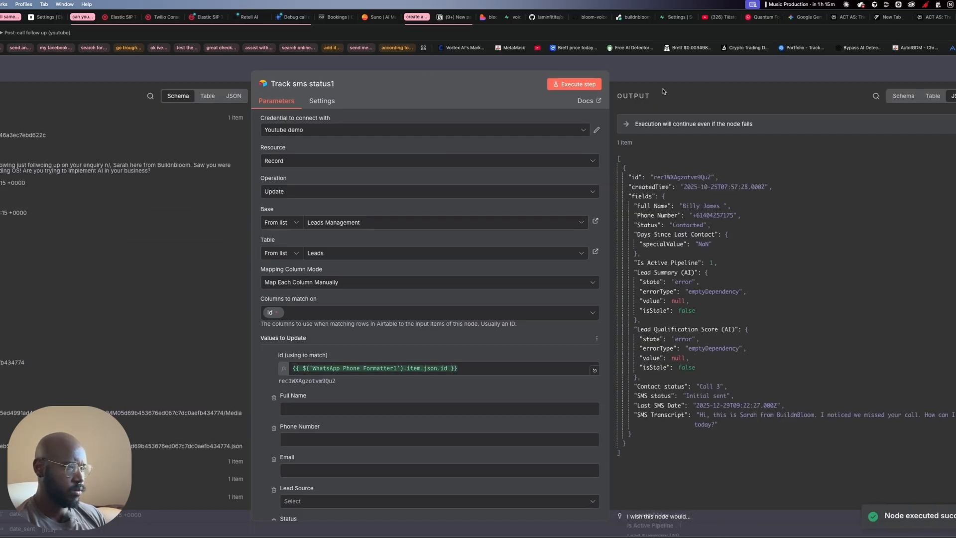
pyautogui.click(718, 78)
# - Replace the session_id value in the Create a row1 node with the sid from Txt 2
pyautogui.doubleClick(808, 278)
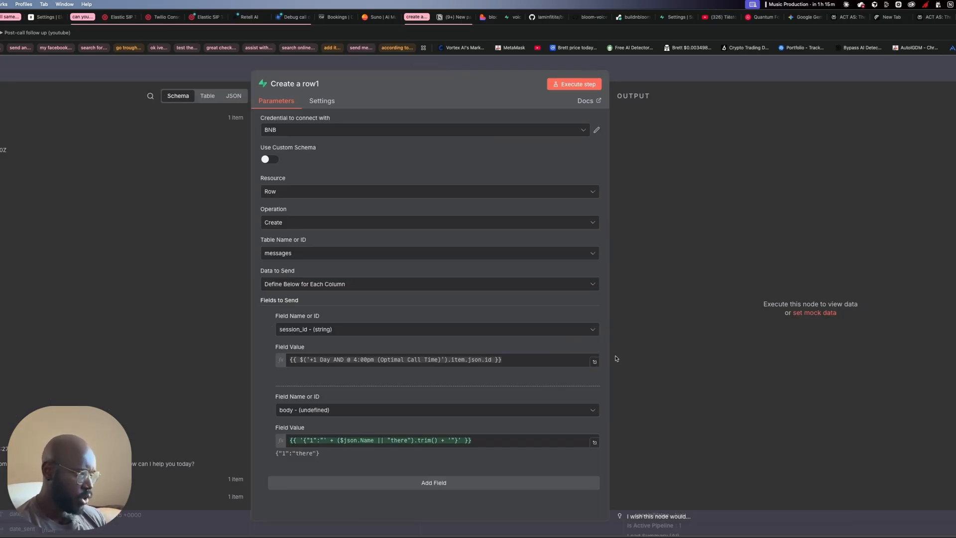
pyautogui.tripleClick(536, 361)
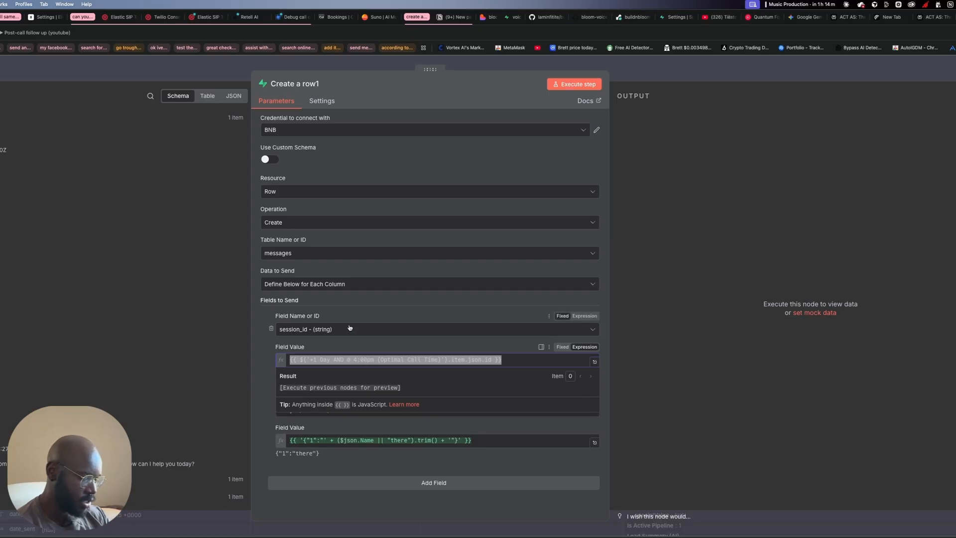
pyautogui.press('BackSpace')
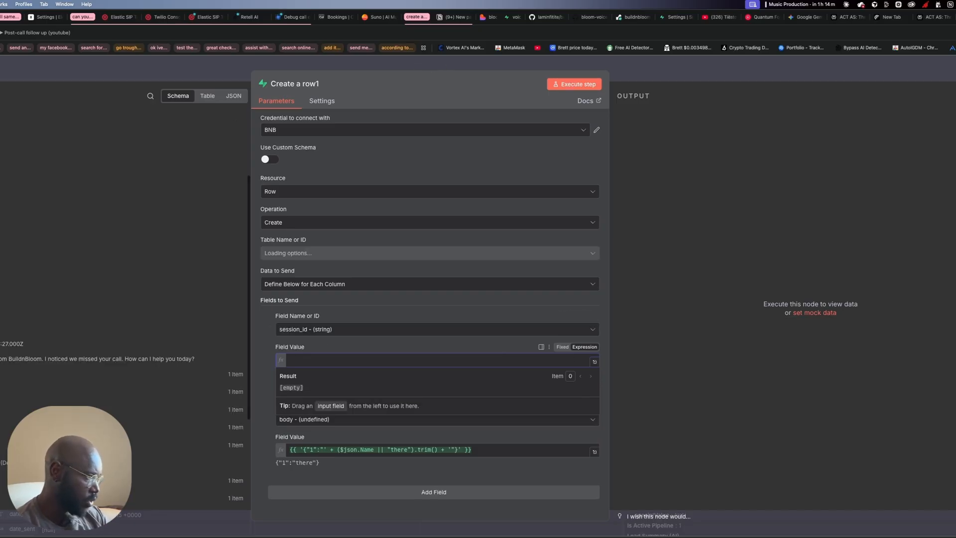
pyautogui.click(20, 374)
pyautogui.scroll(-2, 120, 348)
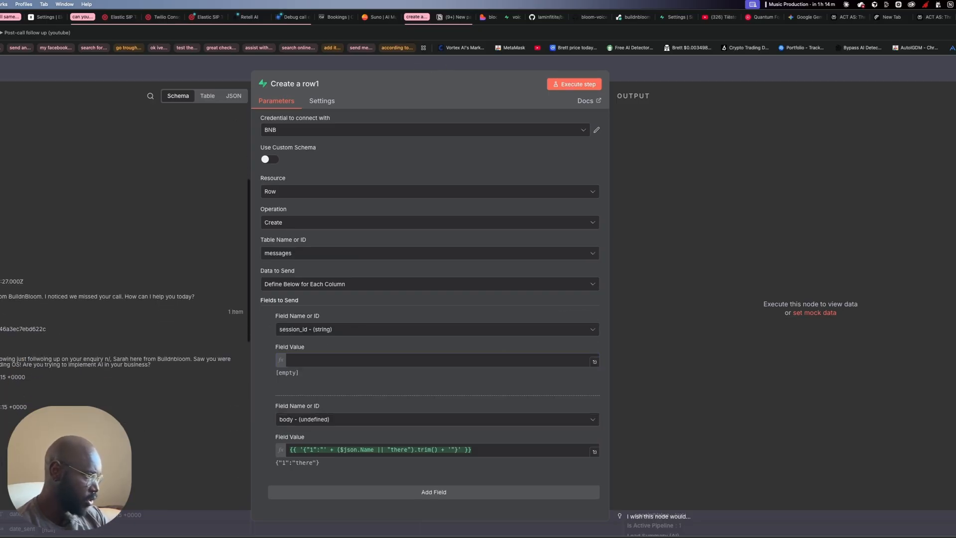
pyautogui.scroll(-5, 122, 309)
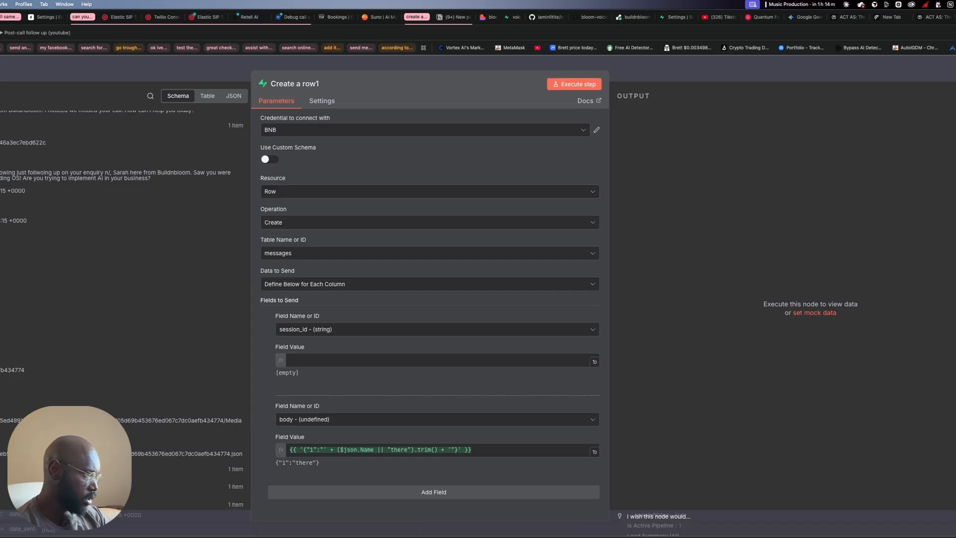
pyautogui.moveTo(222, 353); pyautogui.dragTo(319, 360)
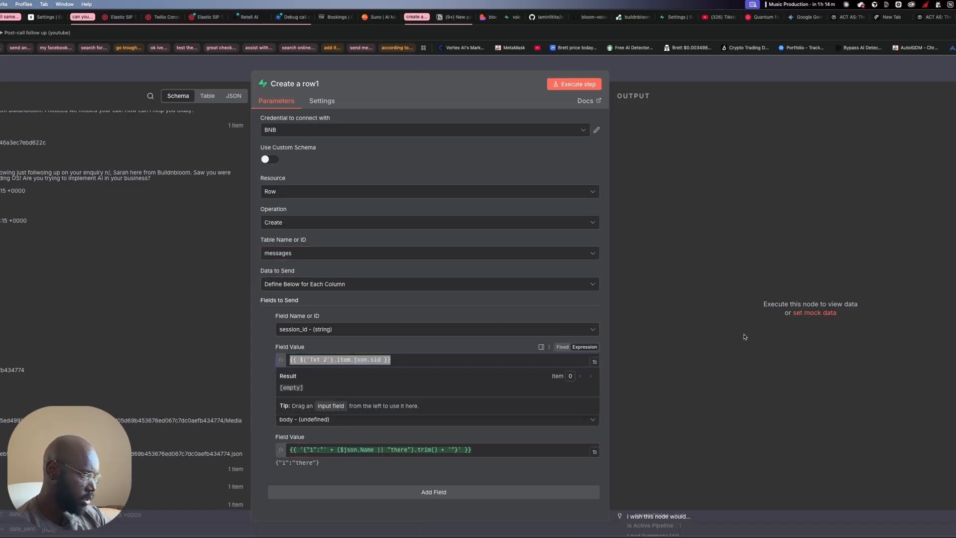
pyautogui.click(684, 394)
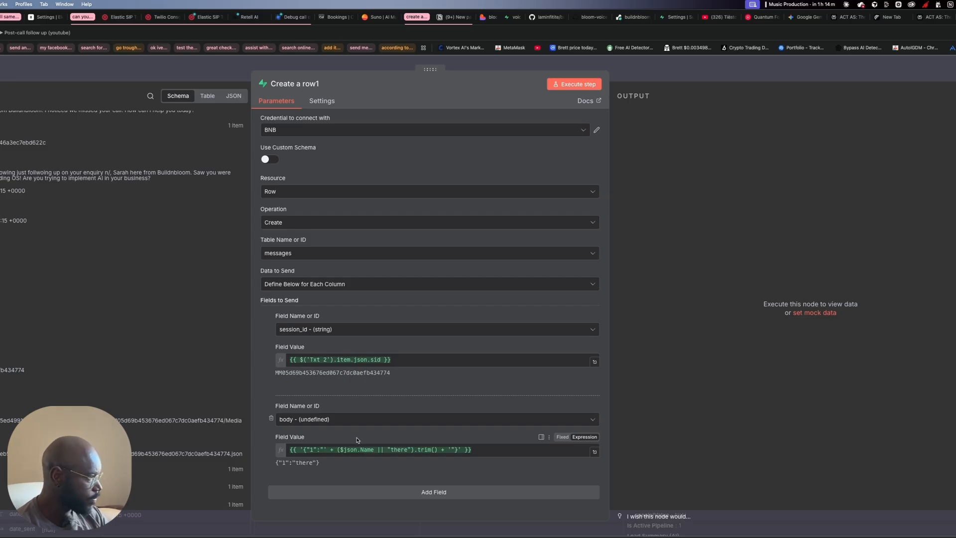
# - Add a direction field to the Create a row1 node and map its value to the direction from Txt 2
pyautogui.click(311, 492)
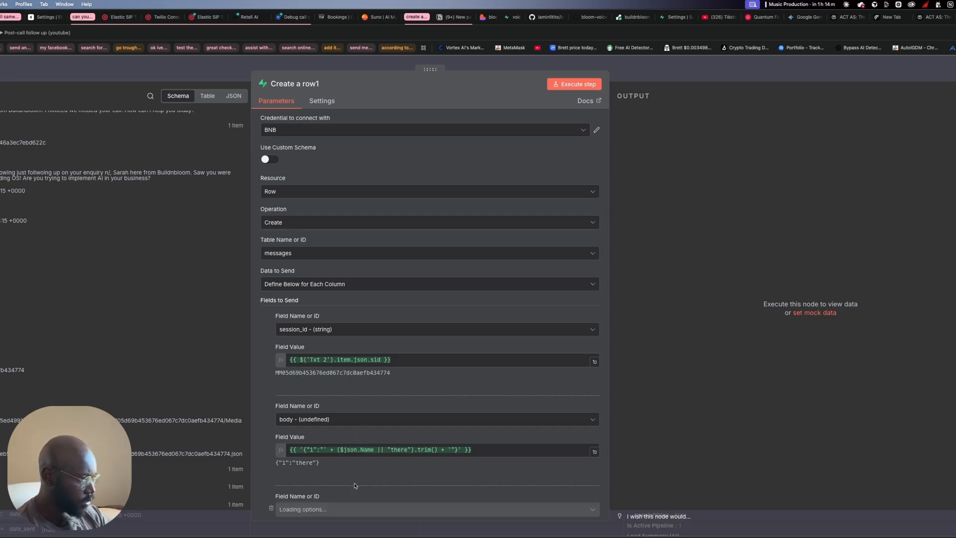
pyautogui.scroll(-2, 455, 484)
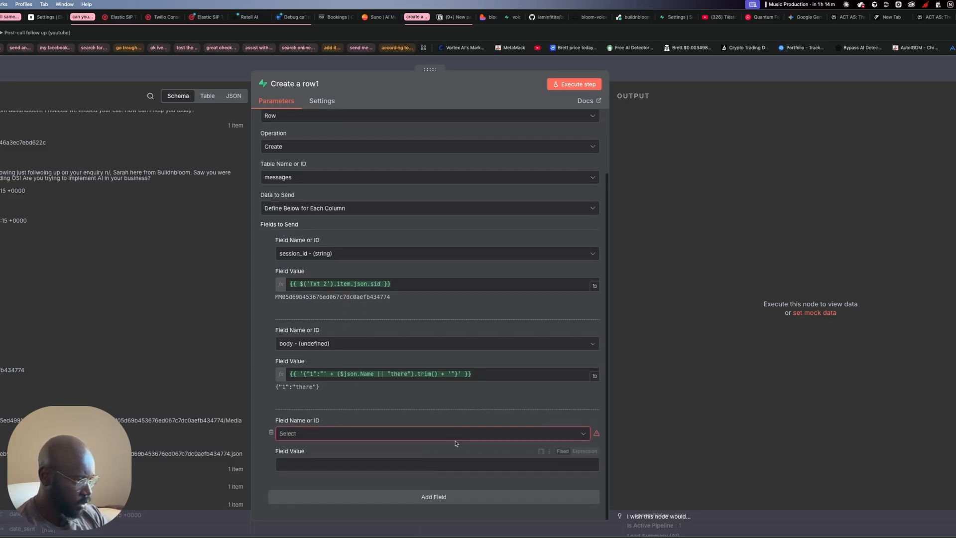
pyautogui.click(453, 436)
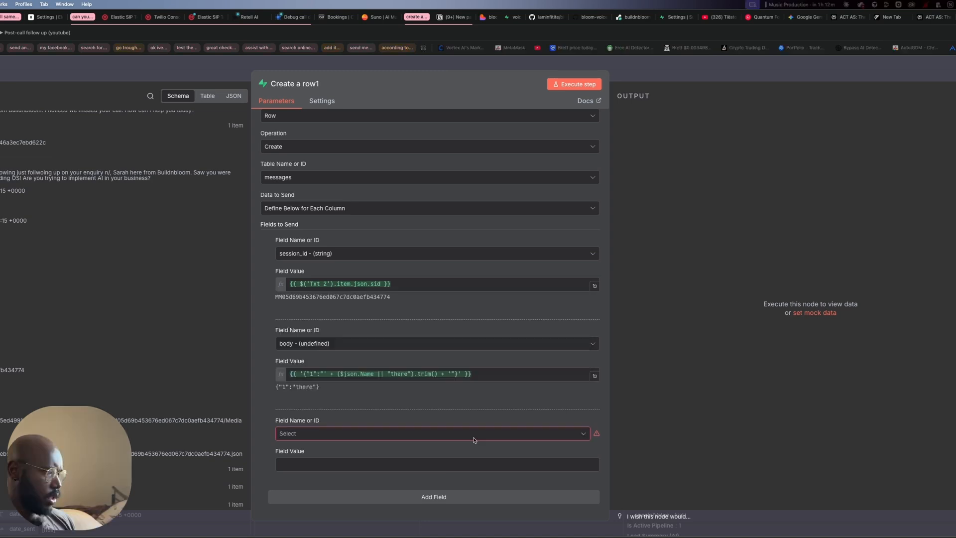
pyautogui.click(473, 437)
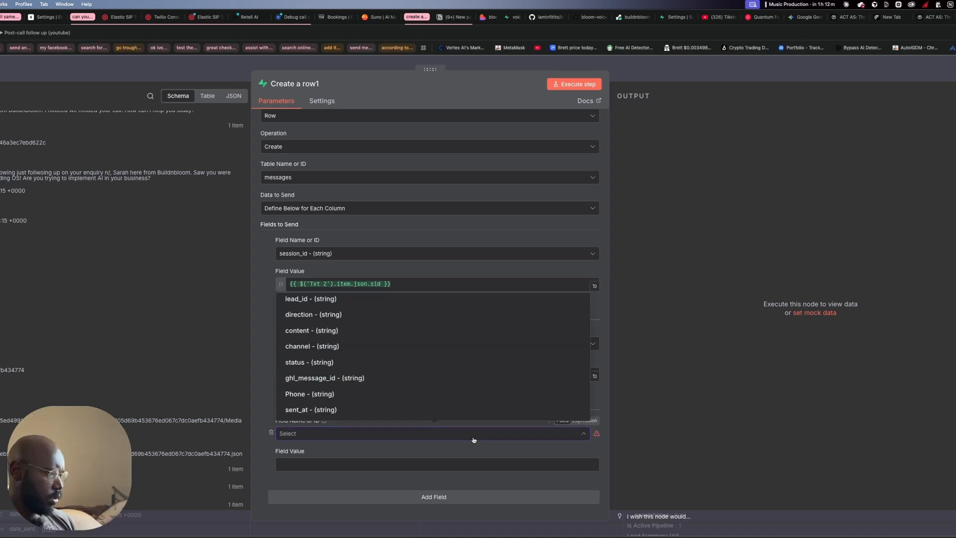
pyautogui.scroll(3, 403, 354)
pyautogui.scroll(-3, 403, 355)
pyautogui.press('Down')
pyautogui.press('Down')
pyautogui.press('Down')
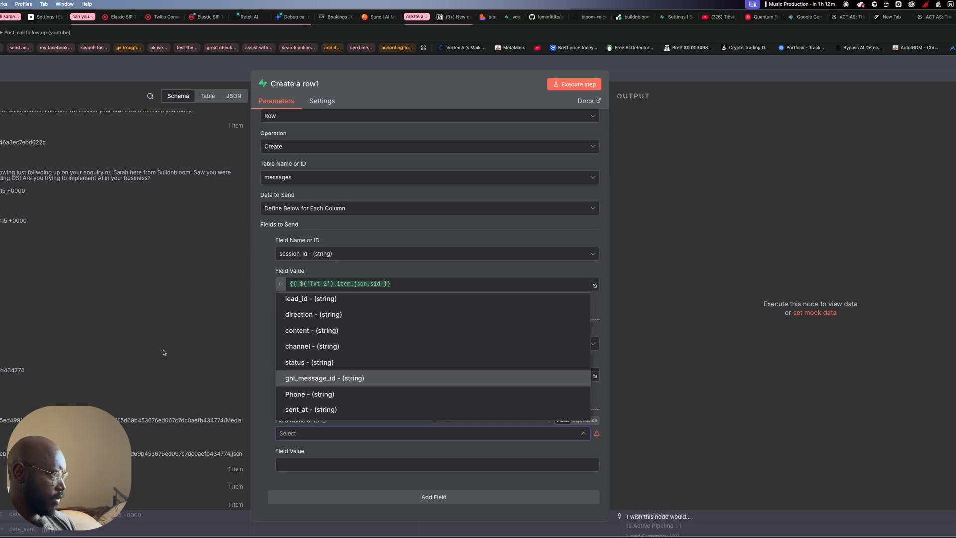
pyautogui.scroll(3, 162, 352)
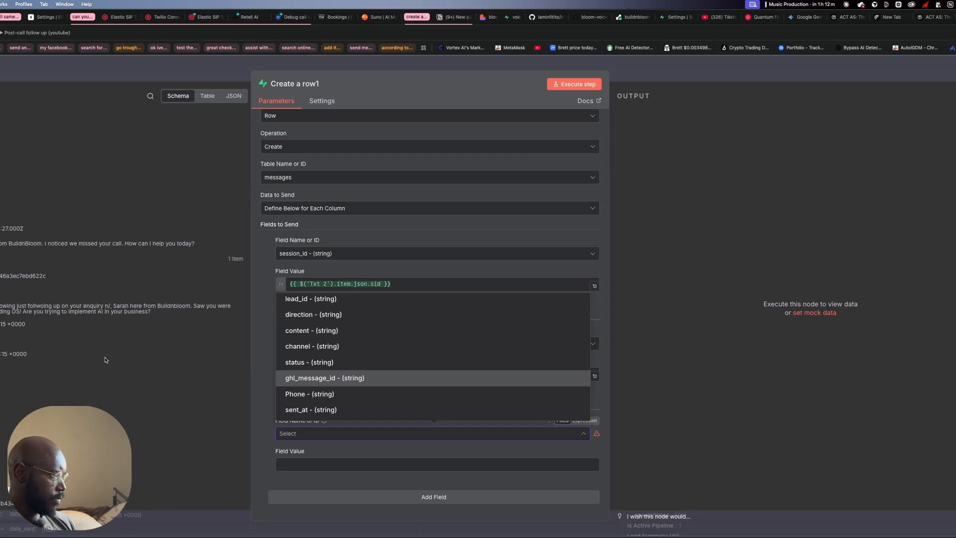
pyautogui.scroll(-5, 106, 359)
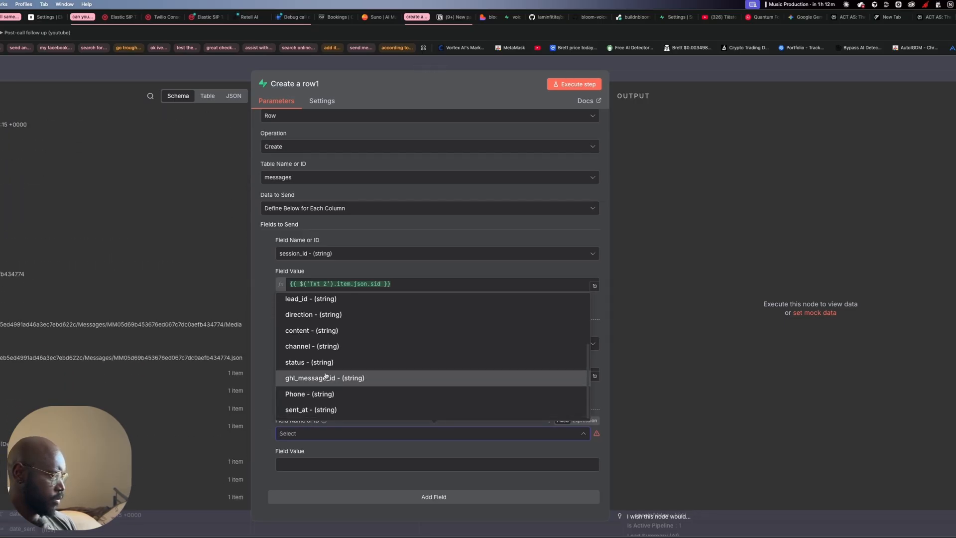
pyautogui.scroll(-2, 133, 393)
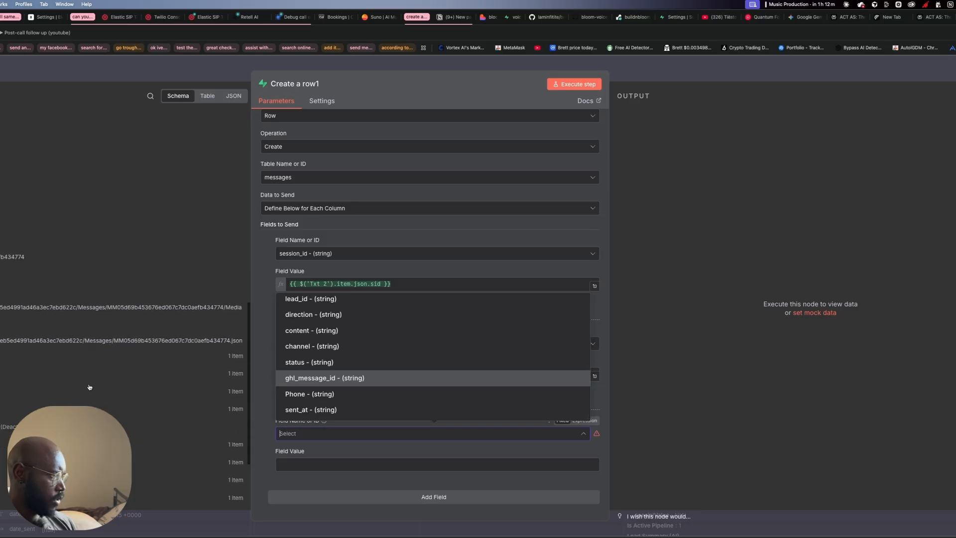
pyautogui.scroll(5, 1, 339)
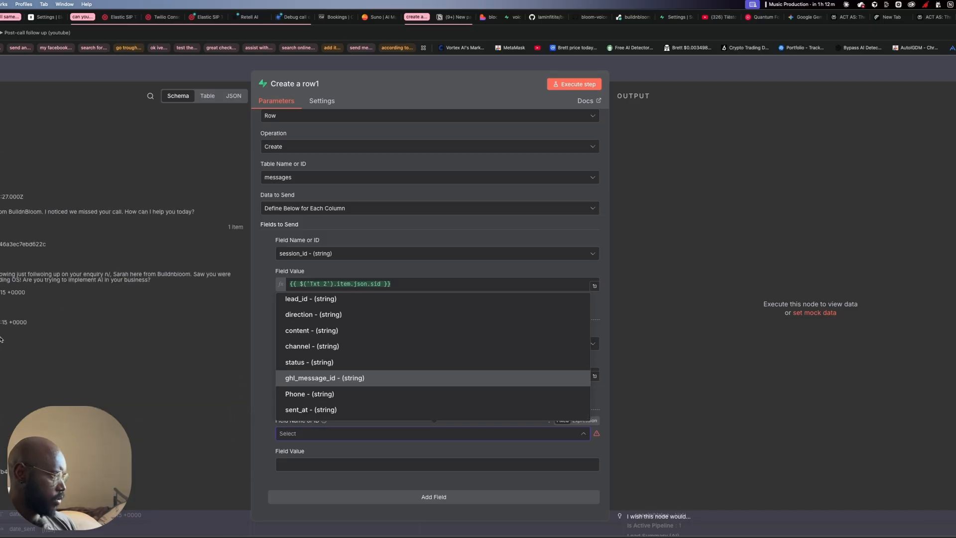
pyautogui.click(373, 318)
pyautogui.moveTo(1, 337); pyautogui.dragTo(367, 465)
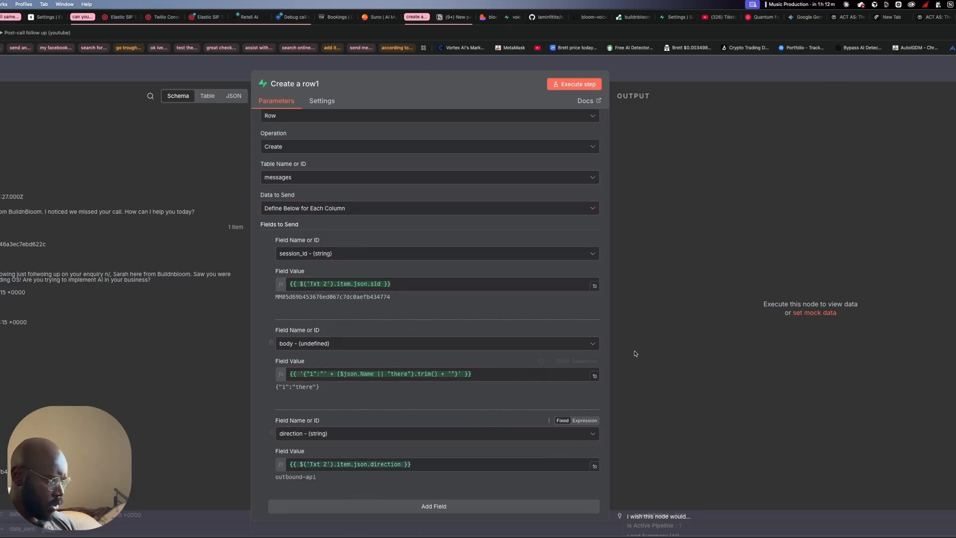
# - Execute the Create a row1 node and return to the canvas
pyautogui.press('Escape')
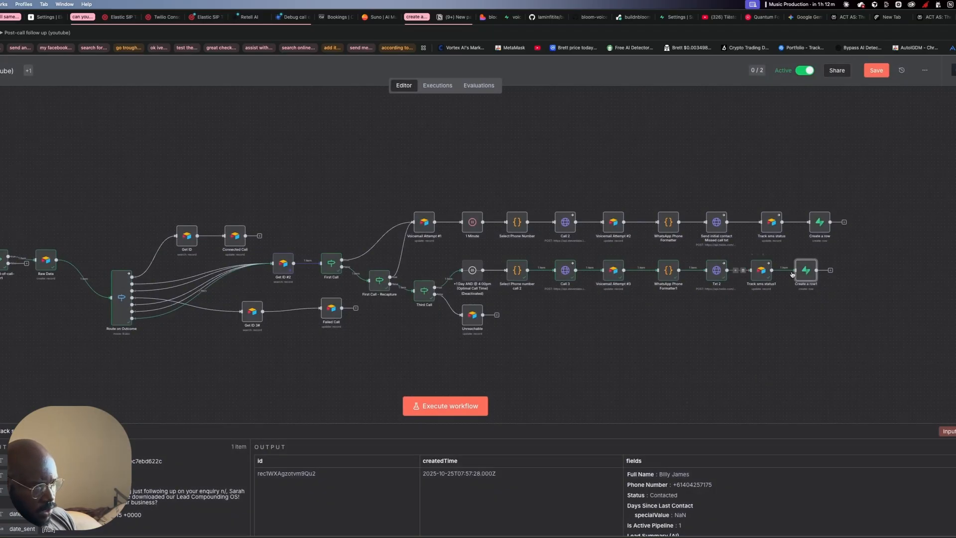
pyautogui.doubleClick(806, 269)
pyautogui.click(574, 85)
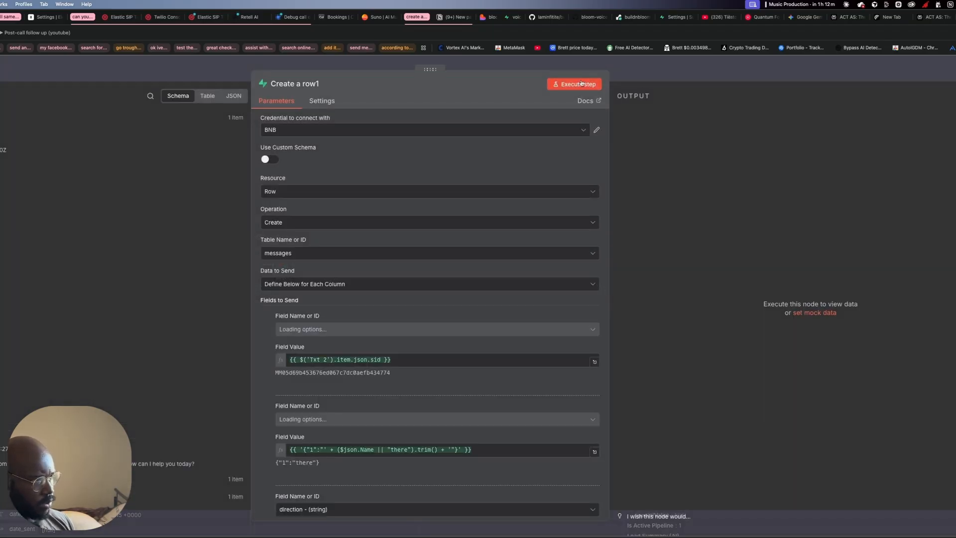
pyautogui.click(668, 78)
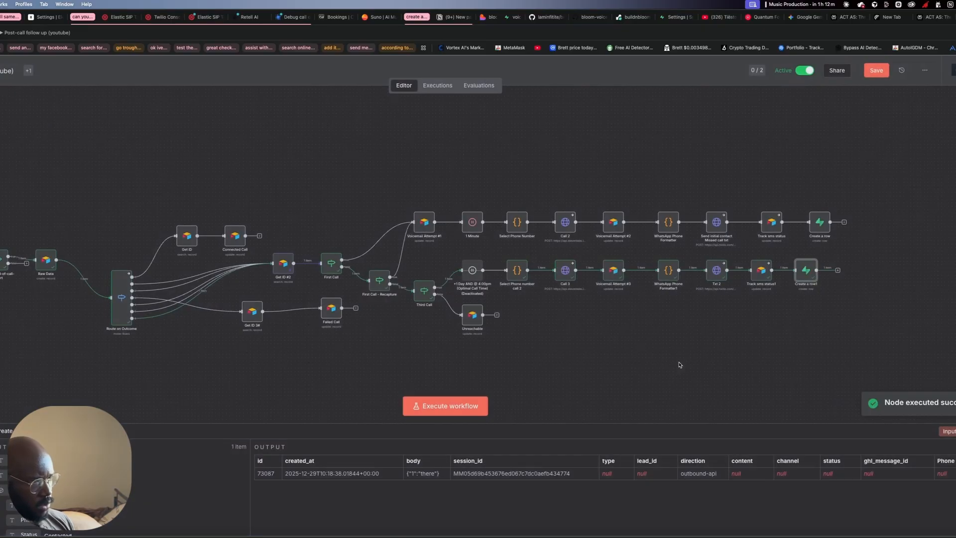
# - Review the Unreachable node's update settings and the Third Call node's condition
pyautogui.click(470, 314)
pyautogui.doubleClick(471, 314)
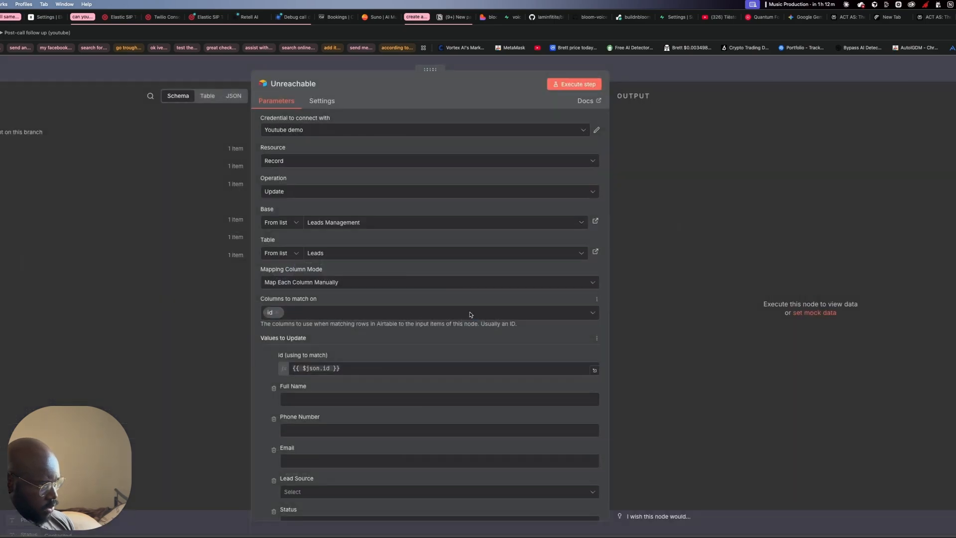
pyautogui.press('Escape')
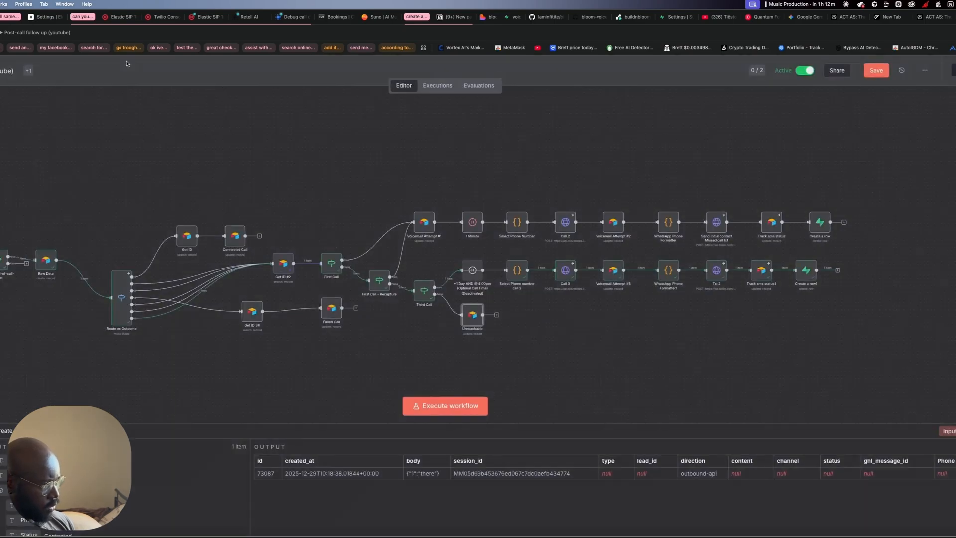
pyautogui.click(424, 291)
pyautogui.doubleClick(424, 291)
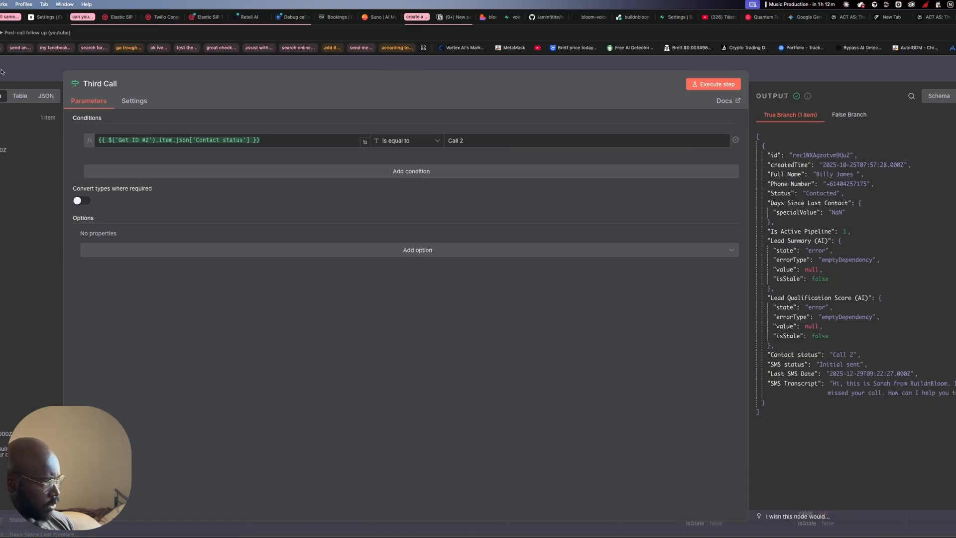
pyautogui.press('Escape')
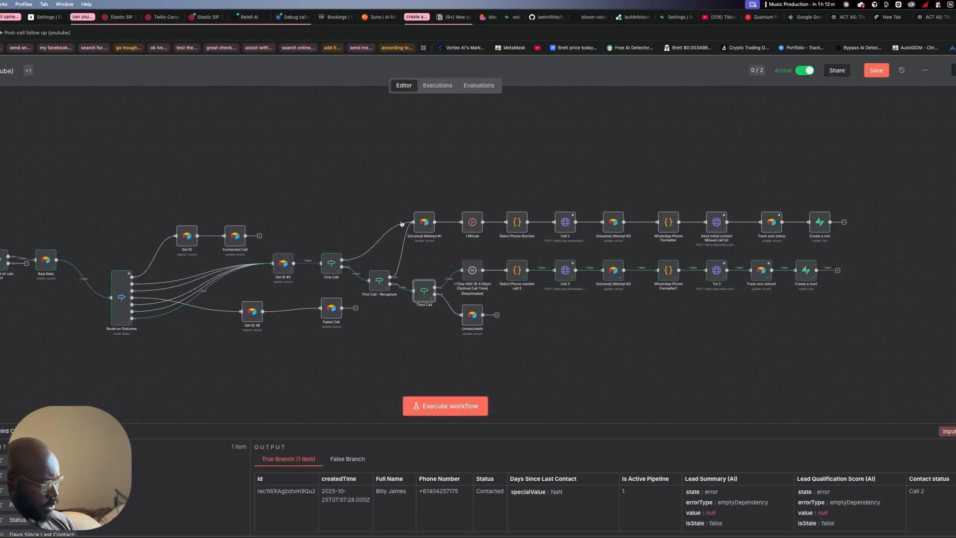
# - Set Contact status to Call 3 in the Get ID #2 node's output data, save it and execute the workflow
pyautogui.doubleClick(281, 269)
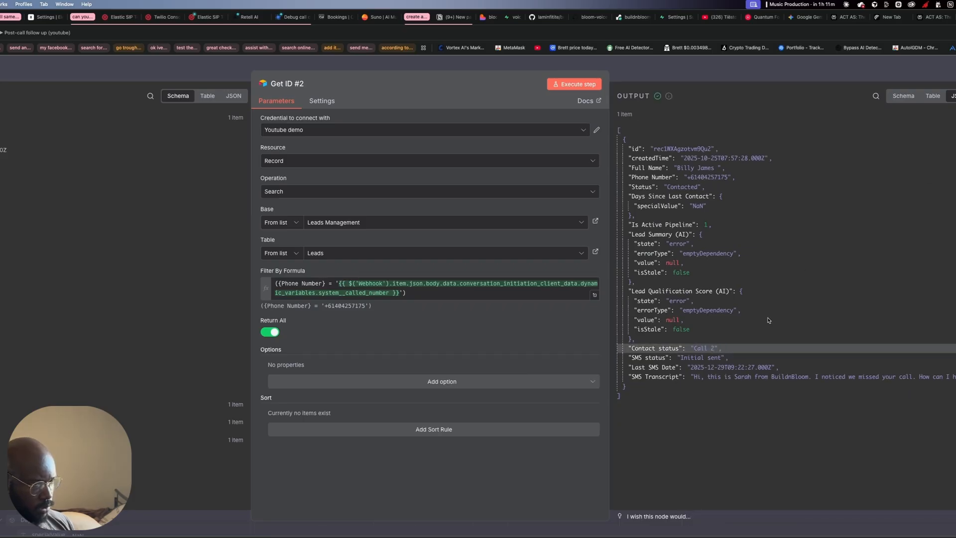
pyautogui.click(752, 326)
pyautogui.press('BackSpace')
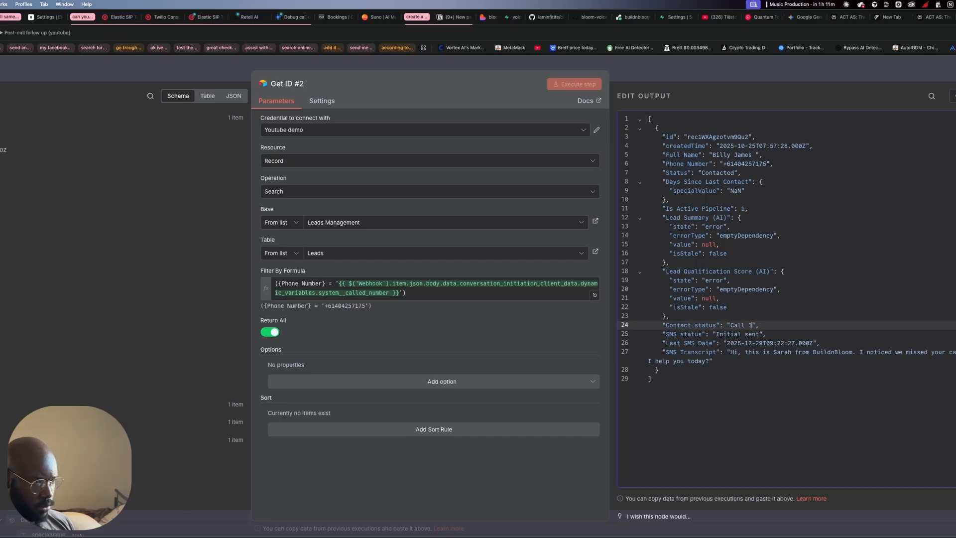
pyautogui.click(955, 95)
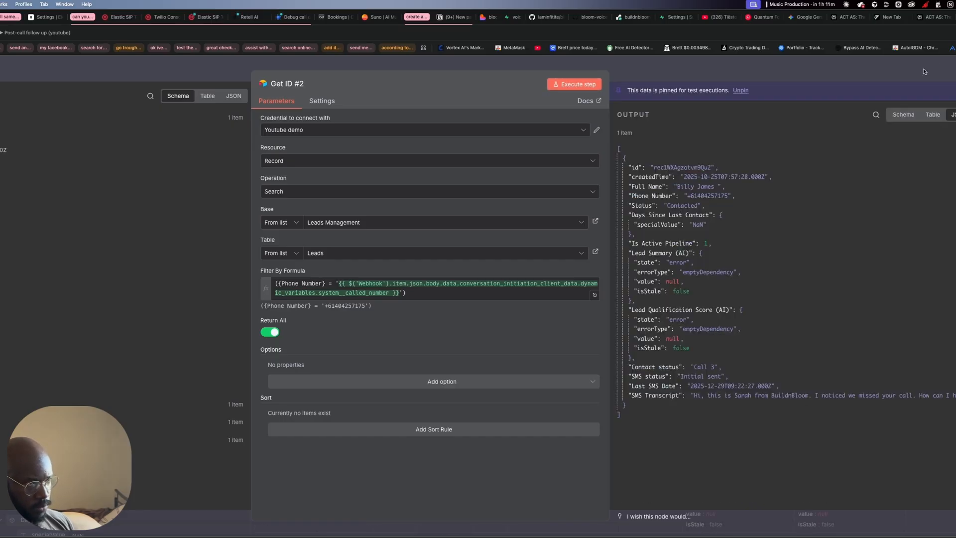
pyautogui.click(924, 72)
pyautogui.click(455, 407)
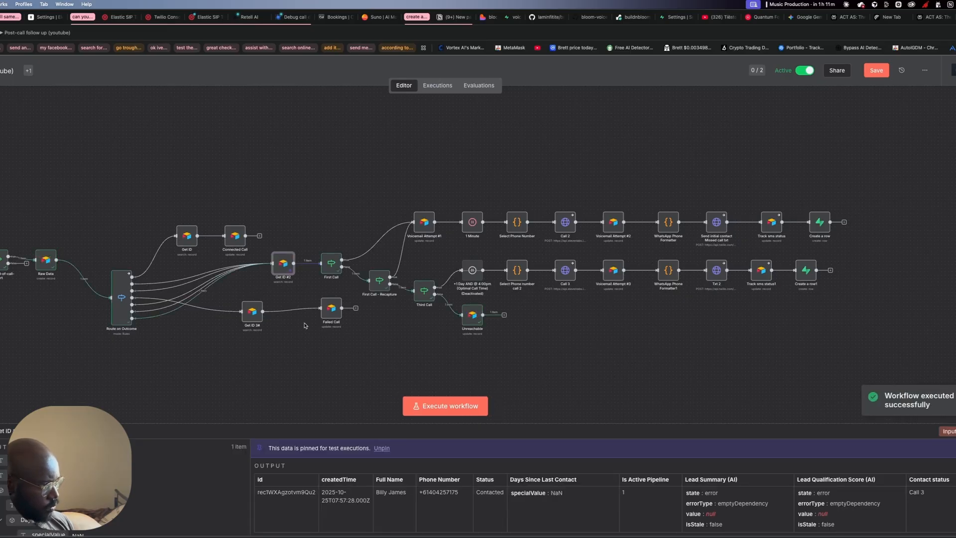
# - Examine the call outcome routing rules in Route on Outcome and the pinned data in the Webhook node
pyautogui.doubleClick(122, 307)
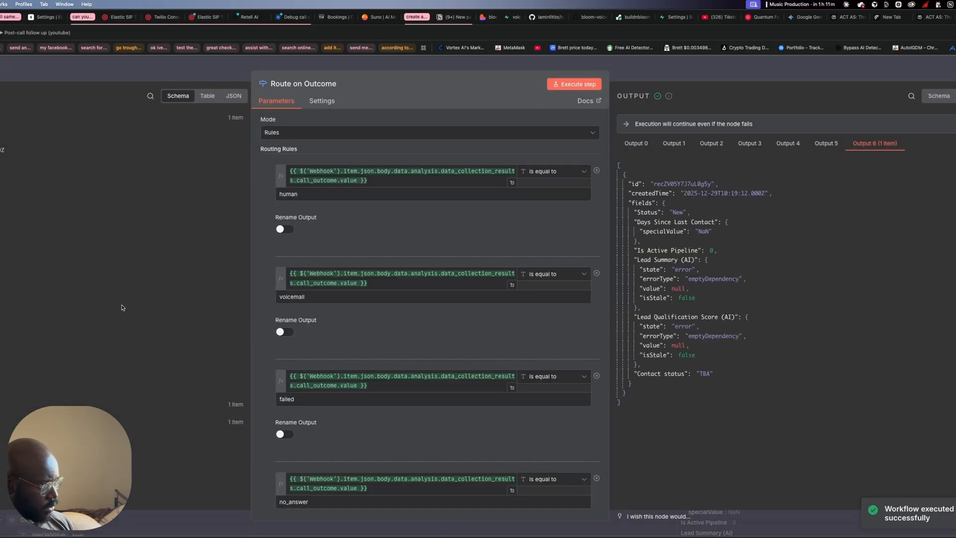
pyautogui.scroll(-9, 303, 338)
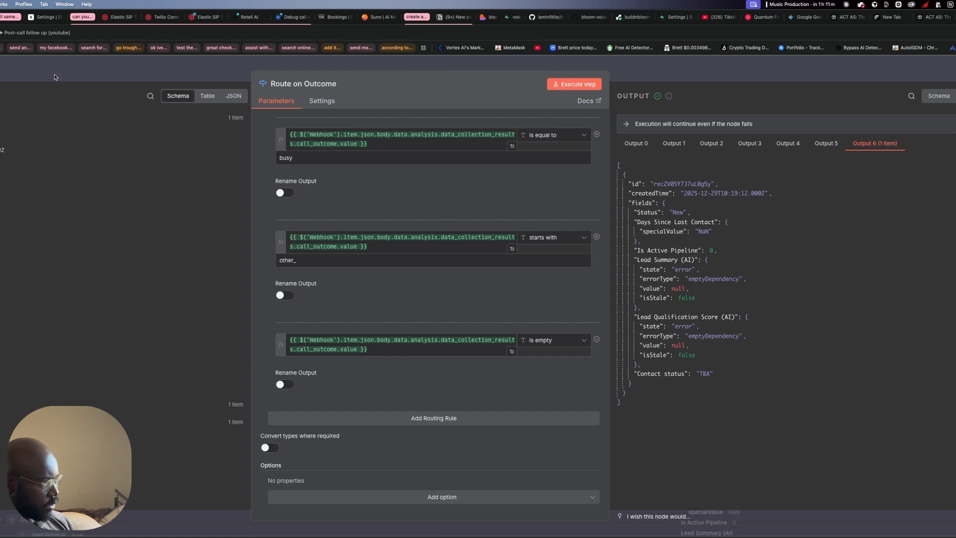
pyautogui.click(54, 76)
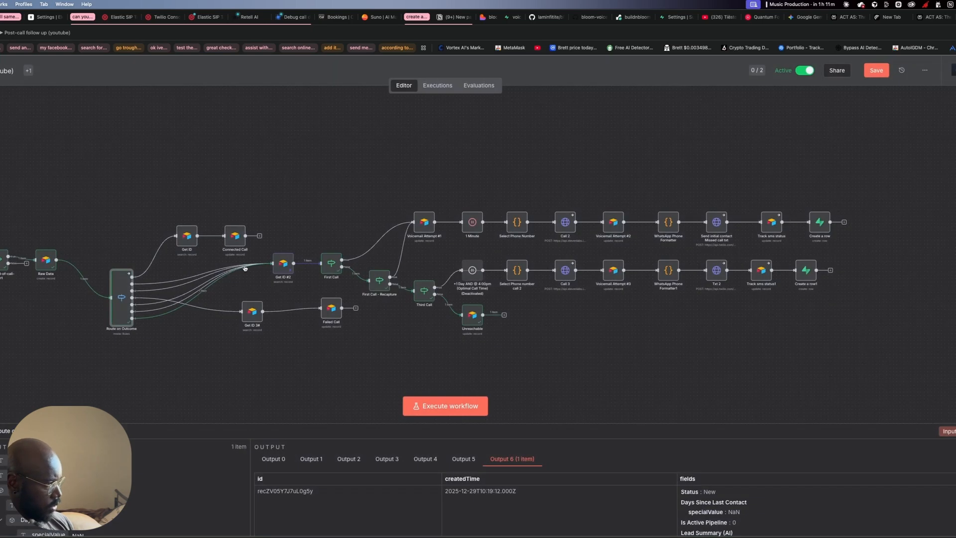
pyautogui.doubleClick(122, 306)
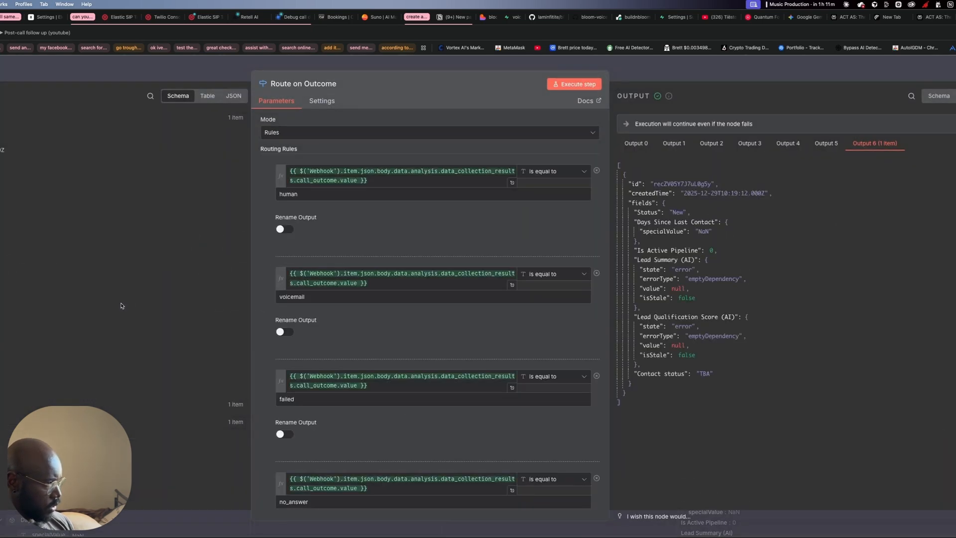
pyautogui.scroll(-1, 304, 376)
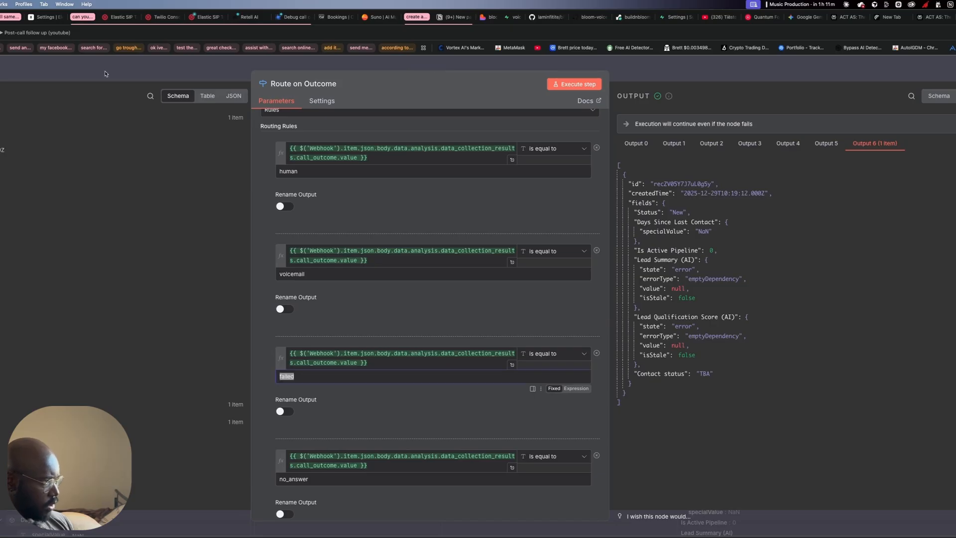
pyautogui.click(87, 60)
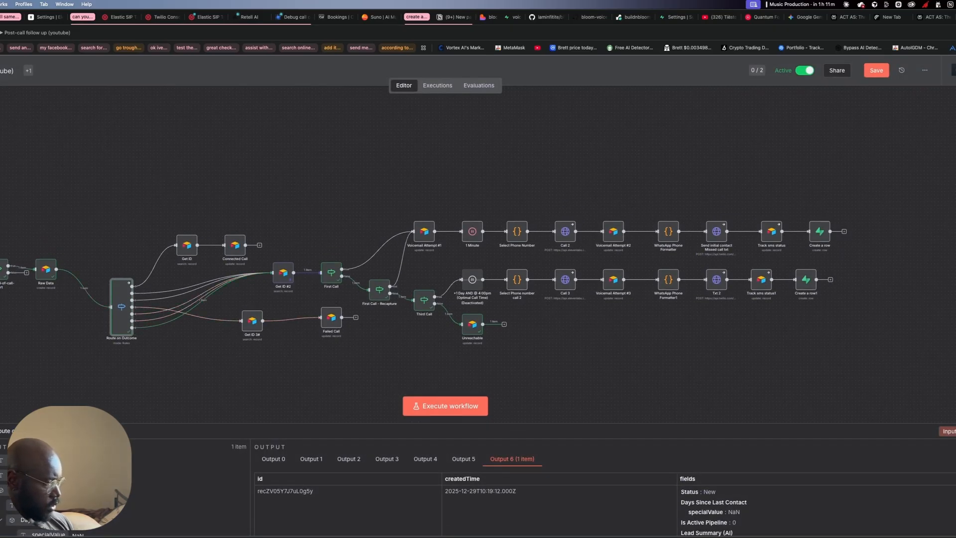
pyautogui.doubleClick(1, 268)
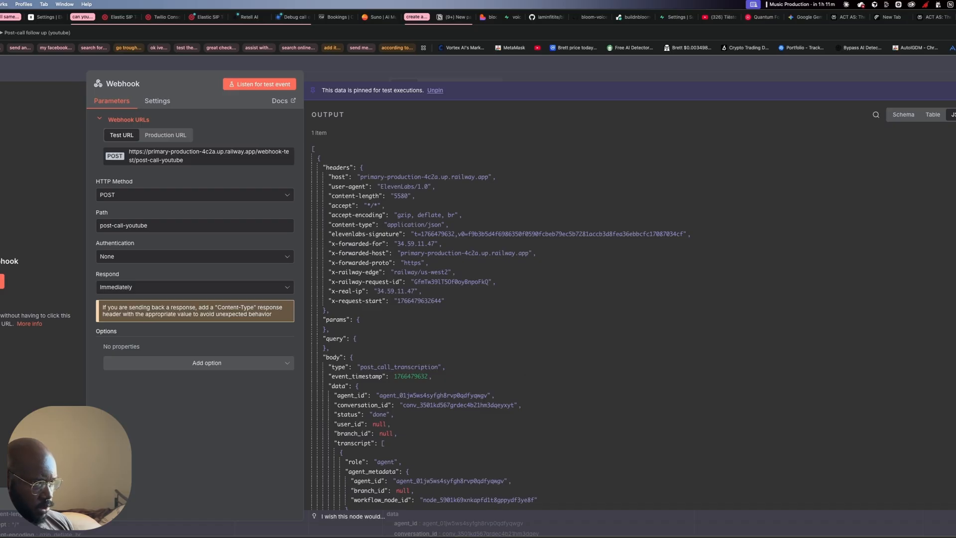
pyautogui.press('Escape')
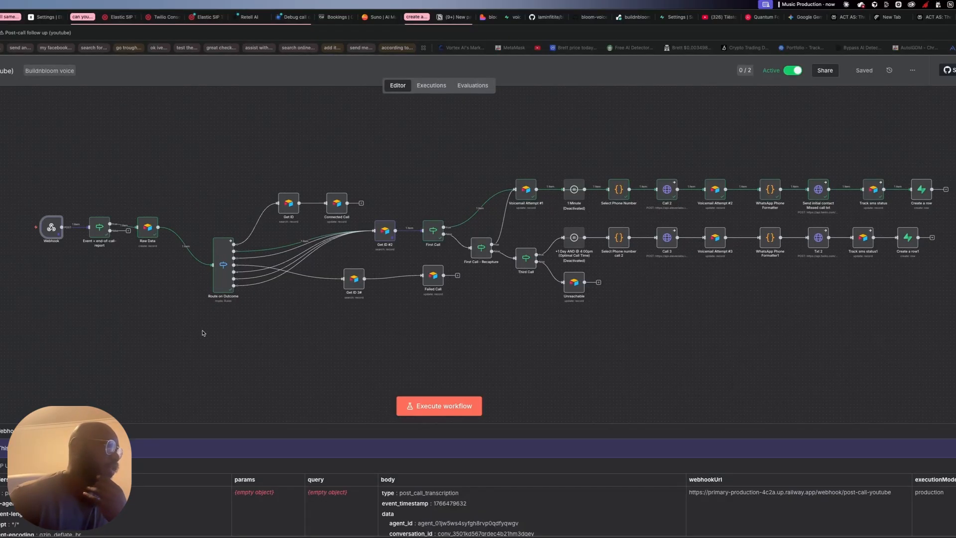
# - Look up the call outcome value that the Route on Outcome node's rules use for failed calls
pyautogui.click(222, 265)
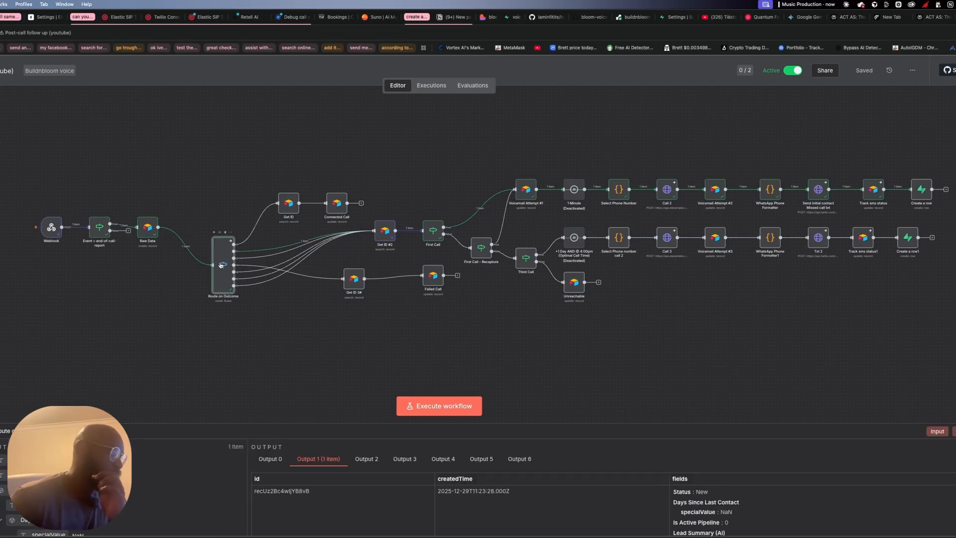
pyautogui.doubleClick(220, 265)
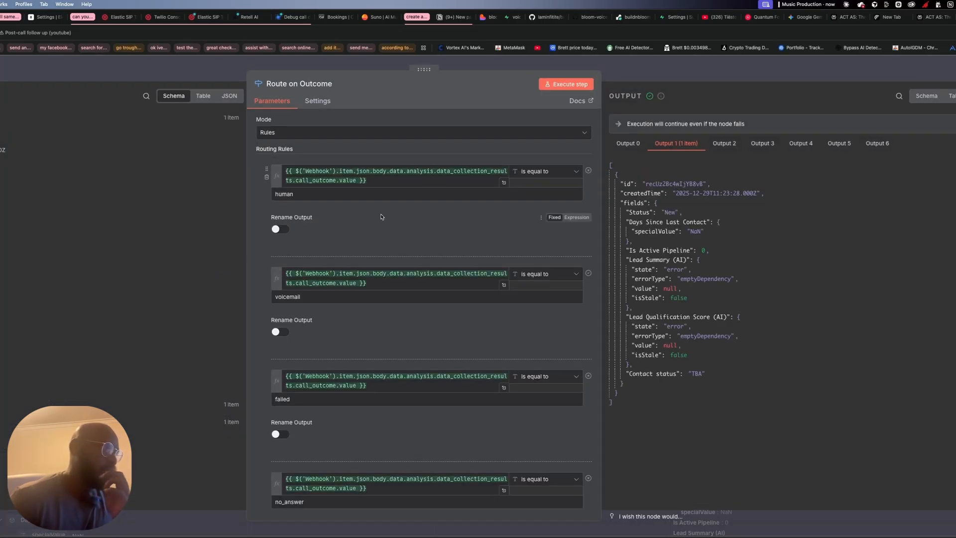
pyautogui.scroll(-1, 381, 215)
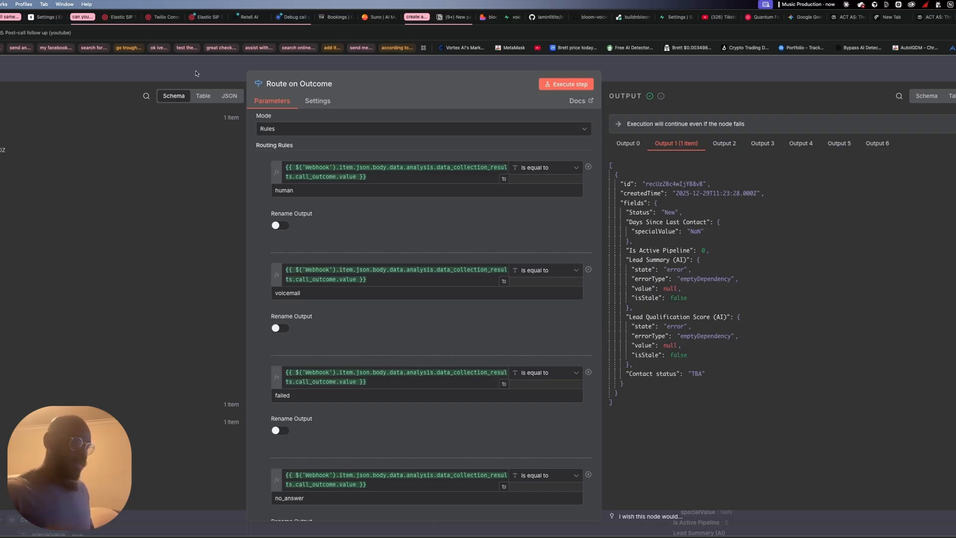
pyautogui.scroll(-4, 362, 348)
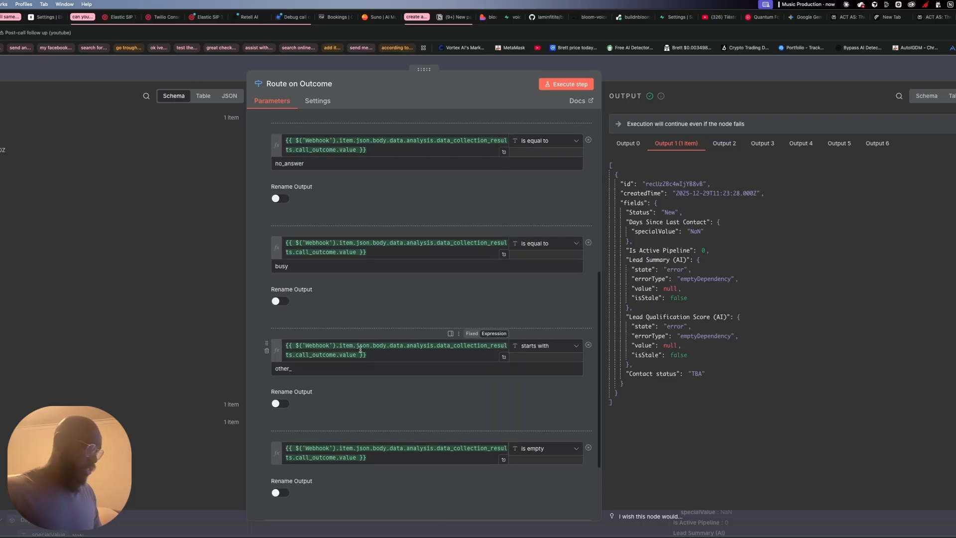
pyautogui.moveTo(304, 200); pyautogui.dragTo(257, 199)
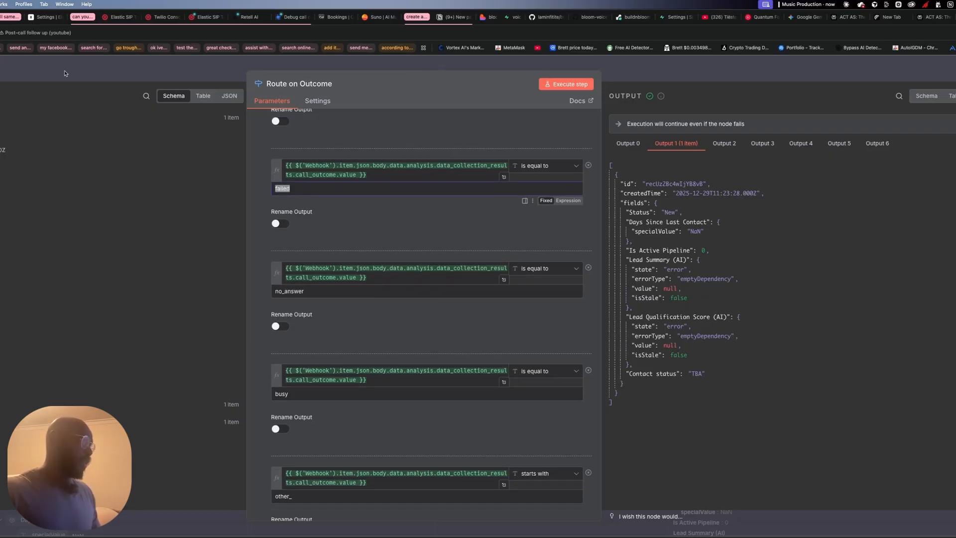
pyautogui.click(65, 73)
# - Set the call_outcome value to failed in the Webhook node's pinned output data and save the edit
pyautogui.click(50, 231)
pyautogui.doubleClick(51, 232)
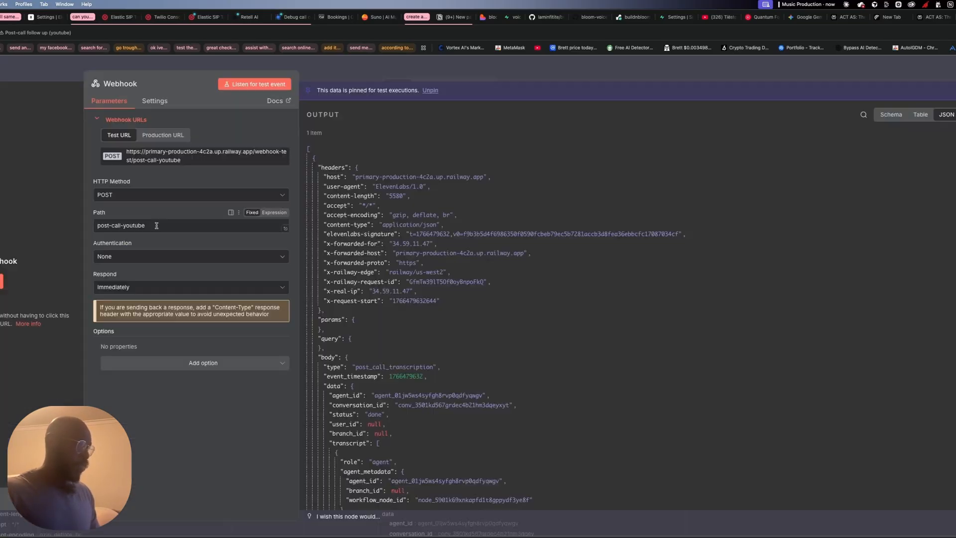
pyautogui.click(954, 115)
pyautogui.scroll(-10, 537, 258)
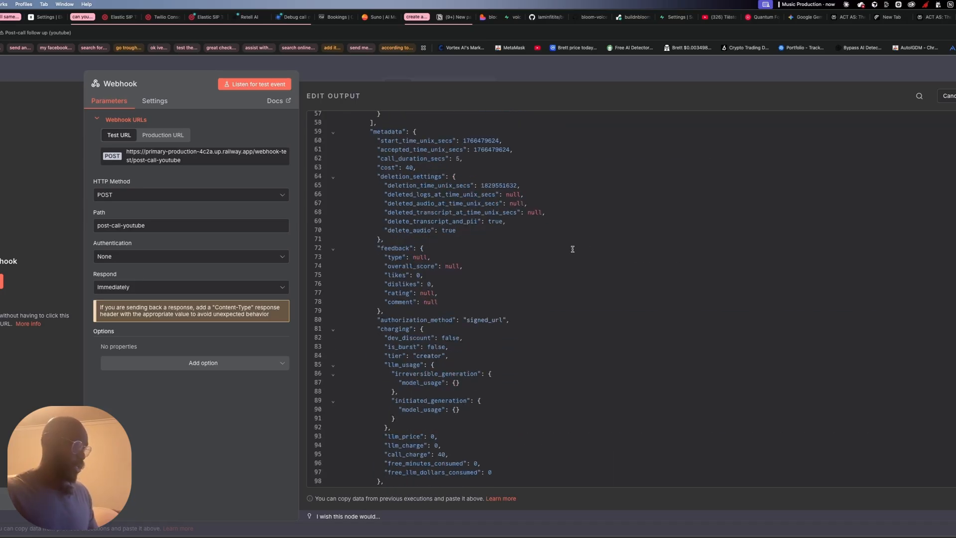
pyautogui.scroll(3, 572, 249)
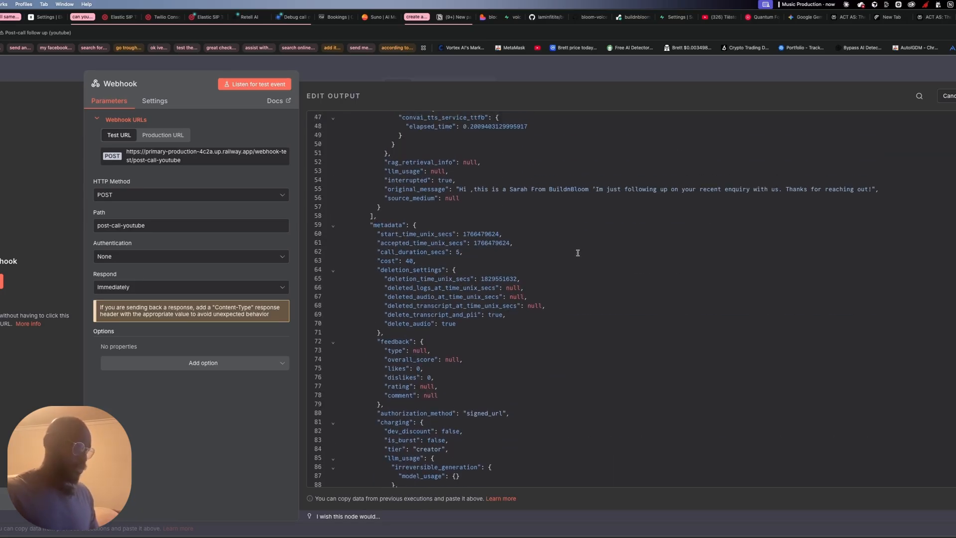
pyautogui.scroll(10, 471, 278)
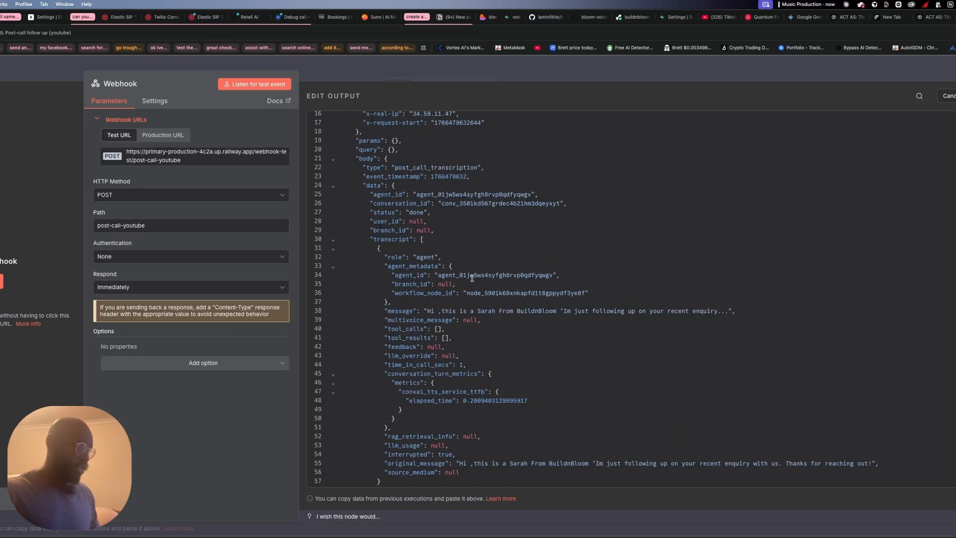
pyautogui.scroll(-20, 569, 283)
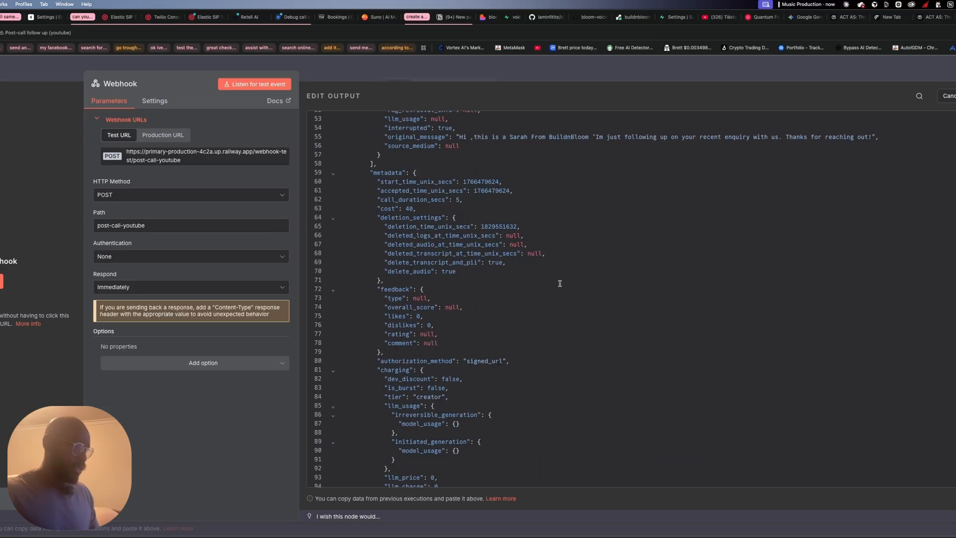
pyautogui.scroll(-20, 542, 285)
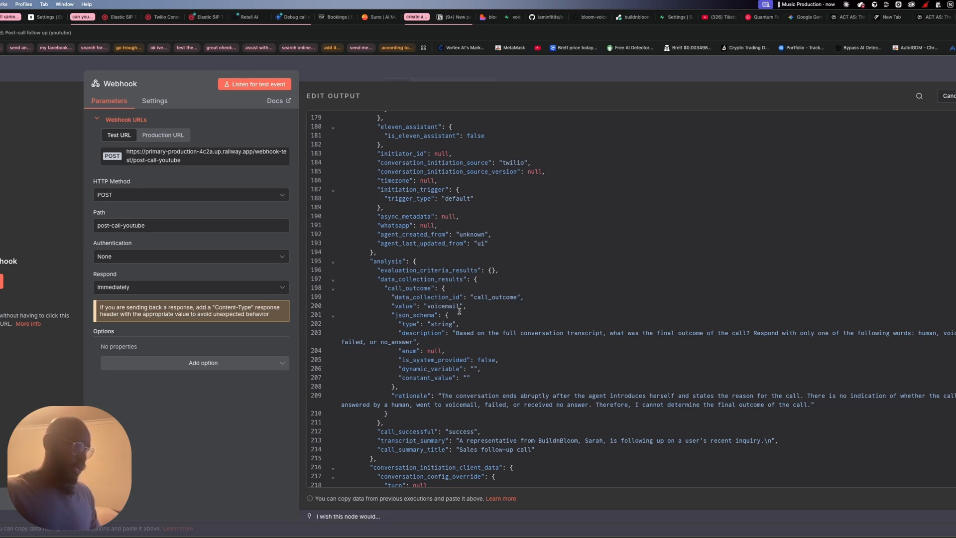
pyautogui.moveTo(459, 306); pyautogui.dragTo(426, 307)
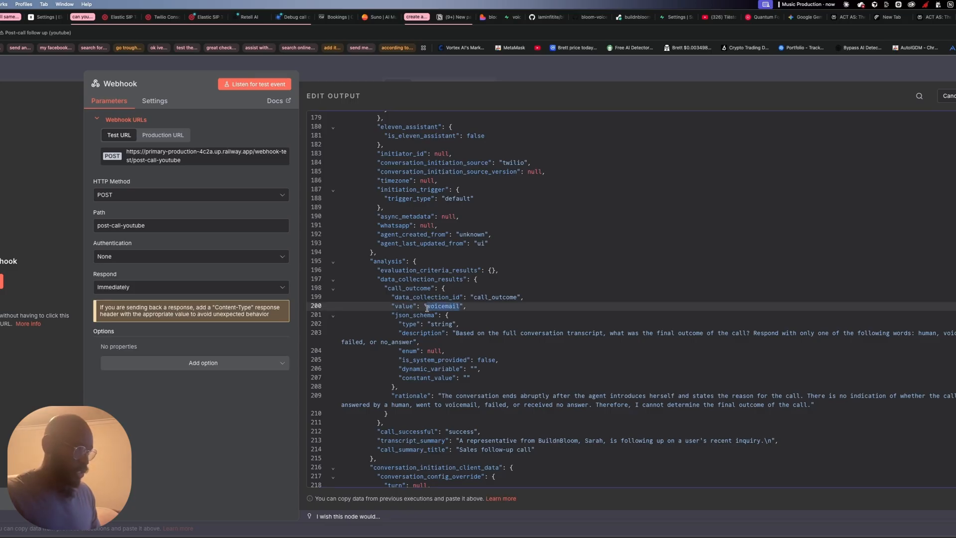
pyautogui.write('failed')
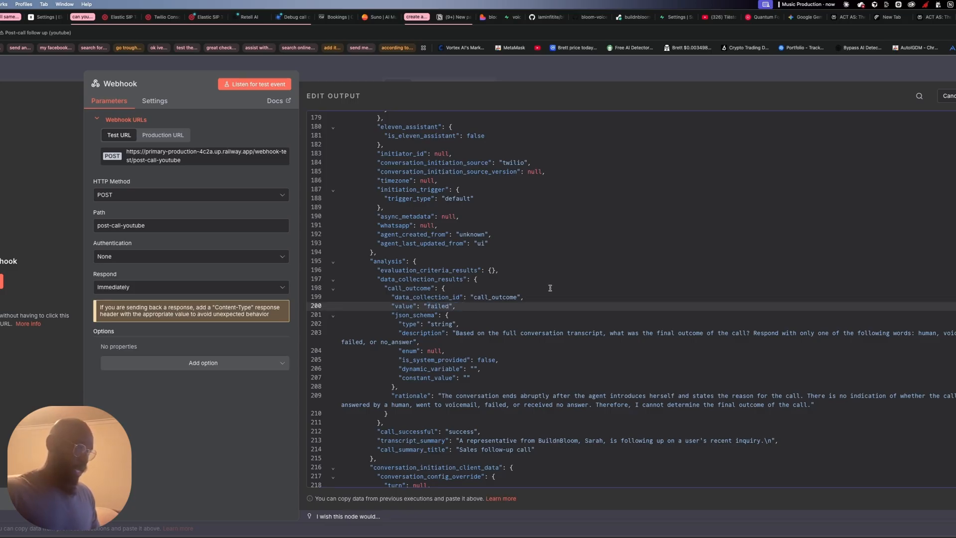
pyautogui.click(955, 95)
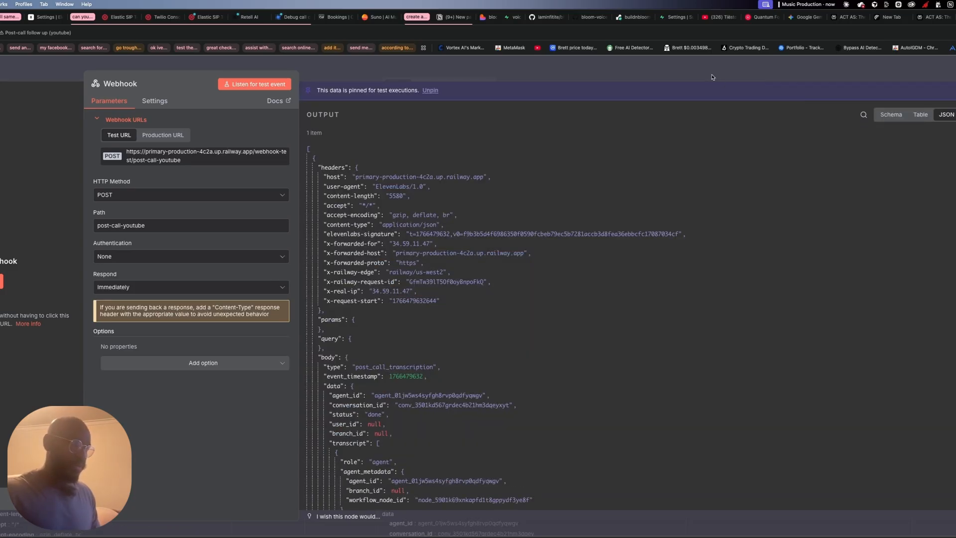
# - Execute the workflow with the failed call outcome and inspect which branch the run follows on the canvas
pyautogui.click(711, 77)
pyautogui.click(439, 405)
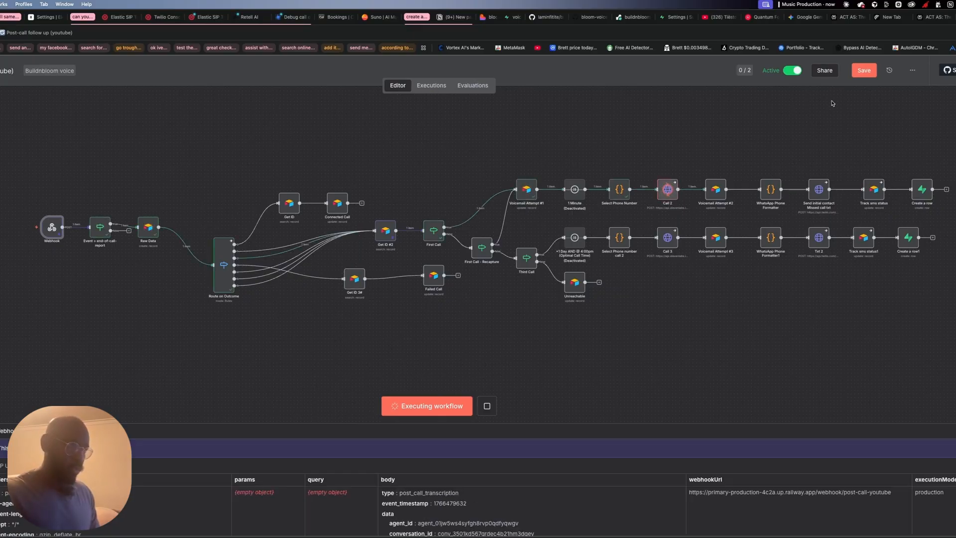
pyautogui.scroll(1, 535, 359)
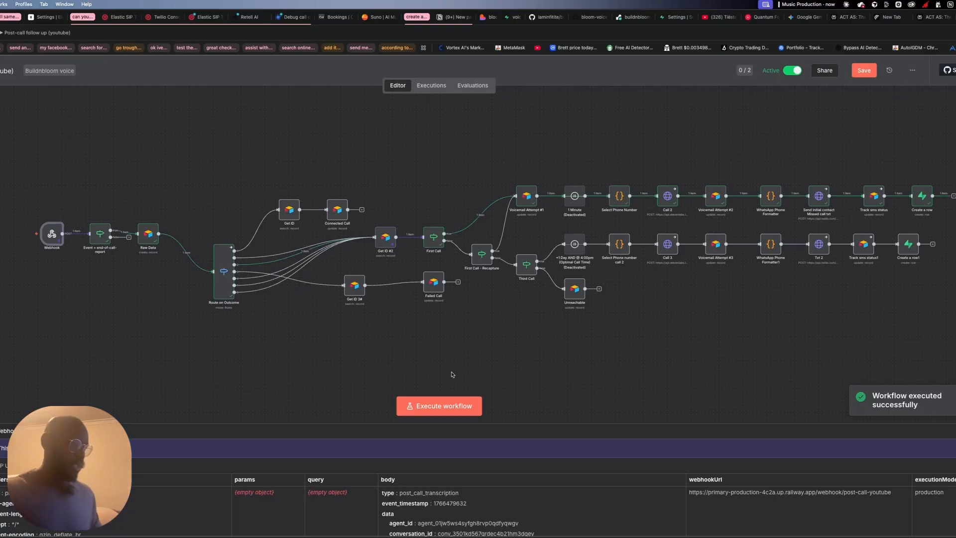
pyautogui.moveTo(575, 183)
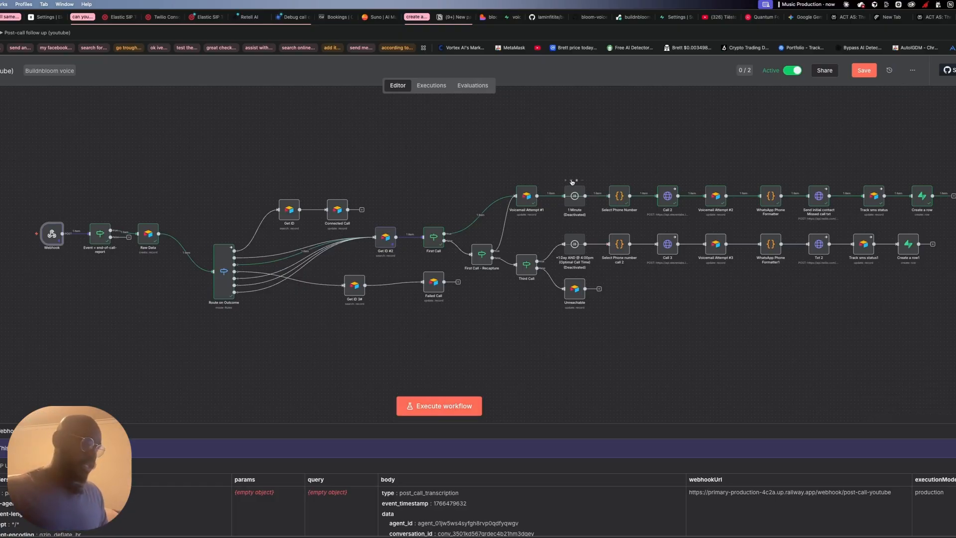
pyautogui.hscroll(-1, 572, 184)
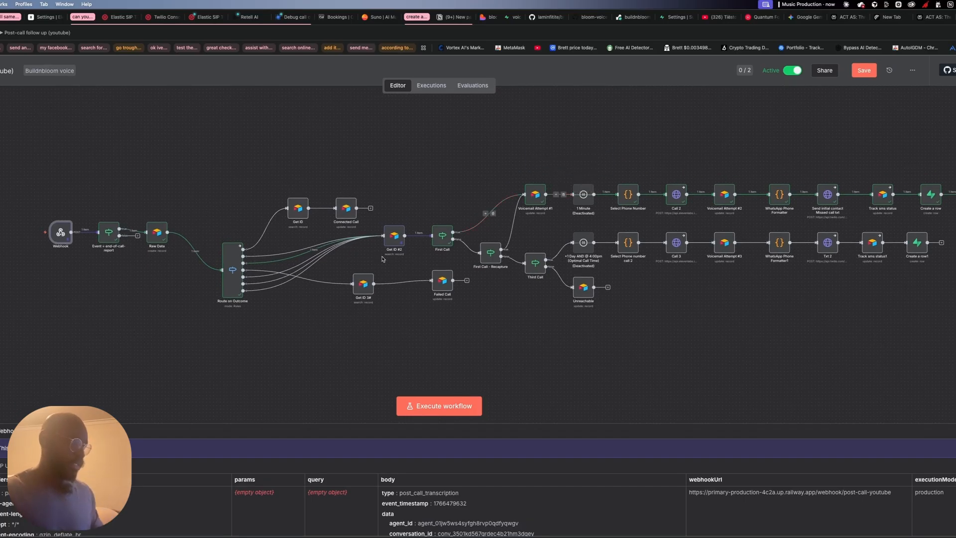
# - Check the wait settings and output of the 1 Minute node, and save the workflow
pyautogui.doubleClick(582, 193)
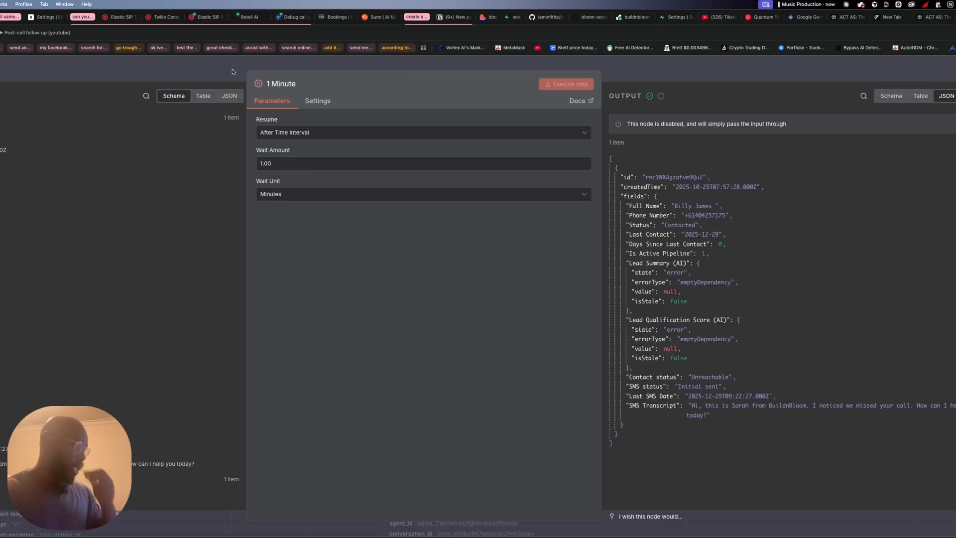
pyautogui.click(191, 78)
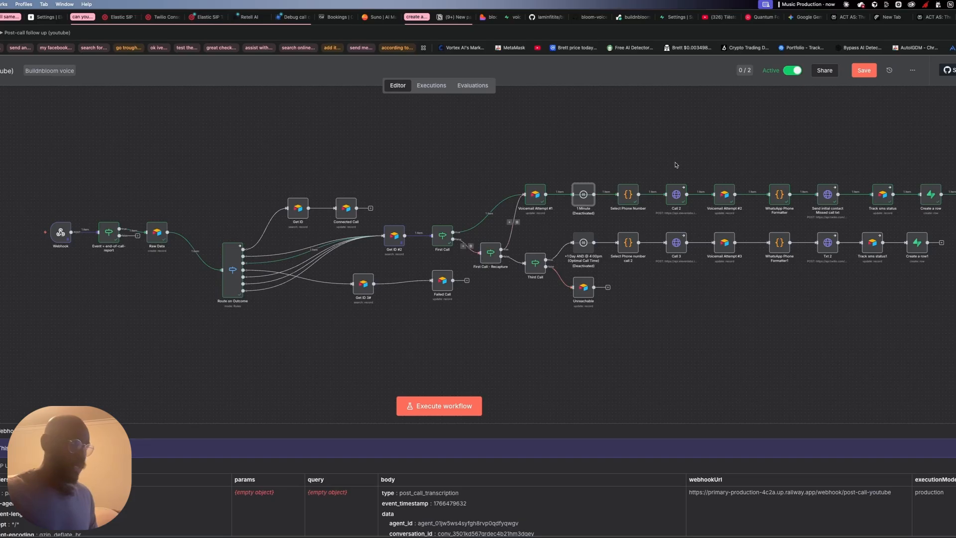
pyautogui.press('super+s')
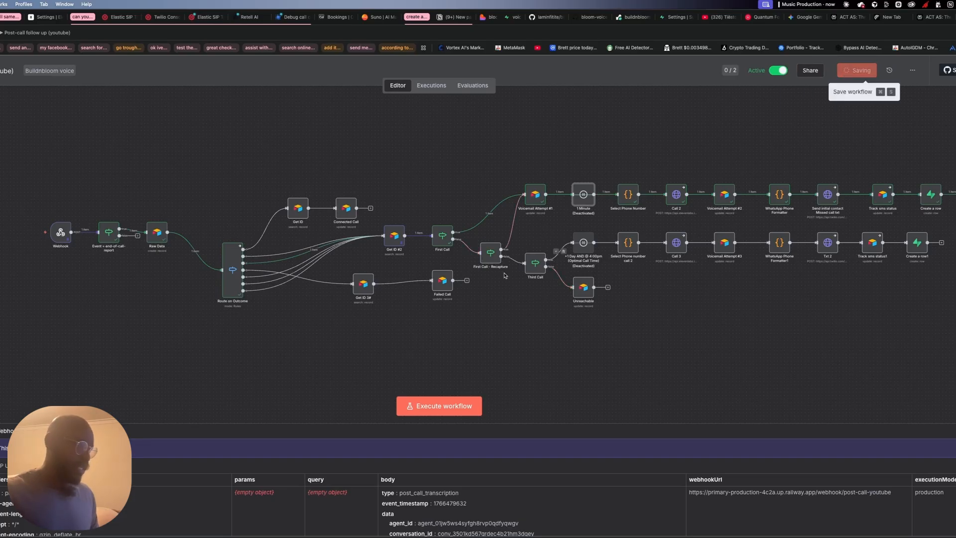
# - Look up the call outcome value that the Route on Outcome node's rules use for voicemail calls
pyautogui.doubleClick(233, 269)
pyautogui.moveTo(304, 297); pyautogui.dragTo(247, 300)
pyautogui.scroll(-1, 248, 300)
pyautogui.press('Escape')
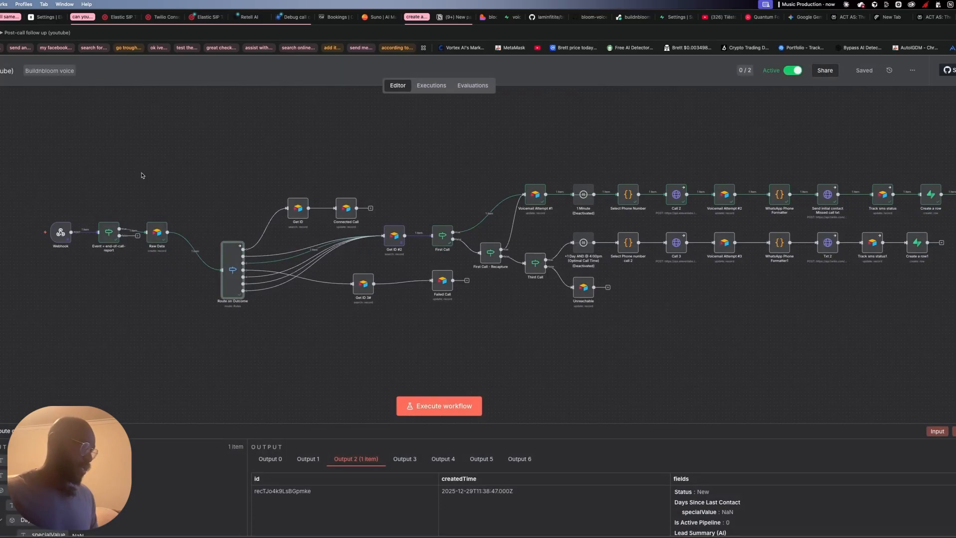
# - Set the call_outcome value to voicemail in the Webhook node's pinned output data and save the edit
pyautogui.doubleClick(61, 233)
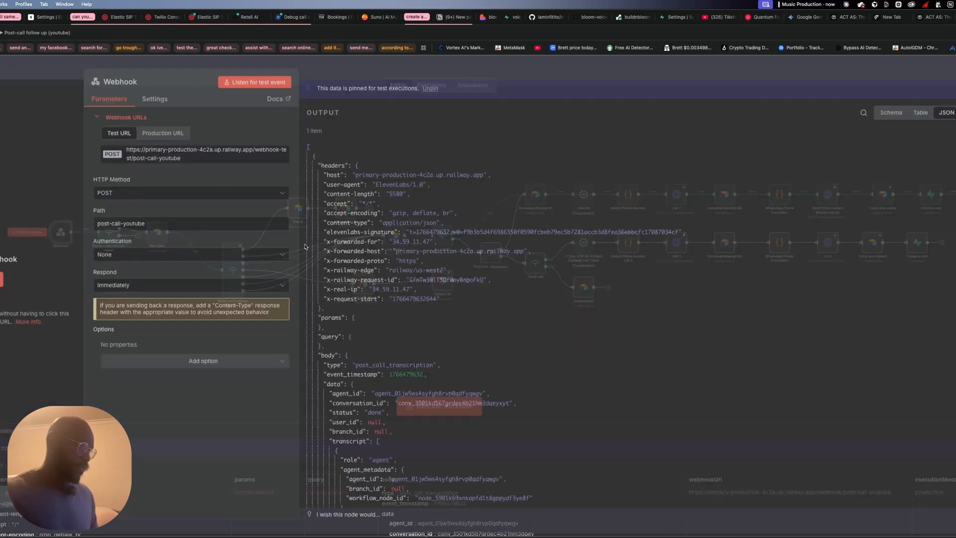
pyautogui.click(955, 115)
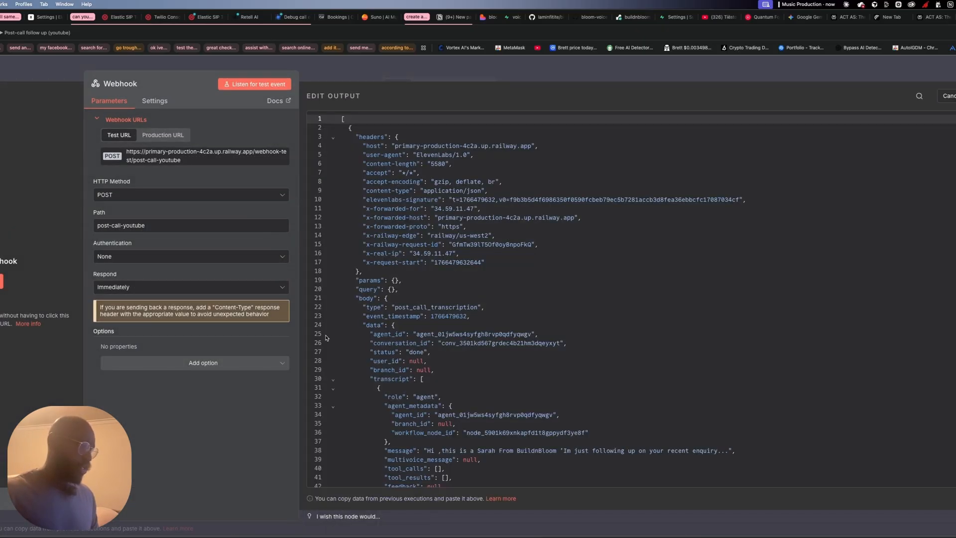
pyautogui.scroll(-10, 405, 322)
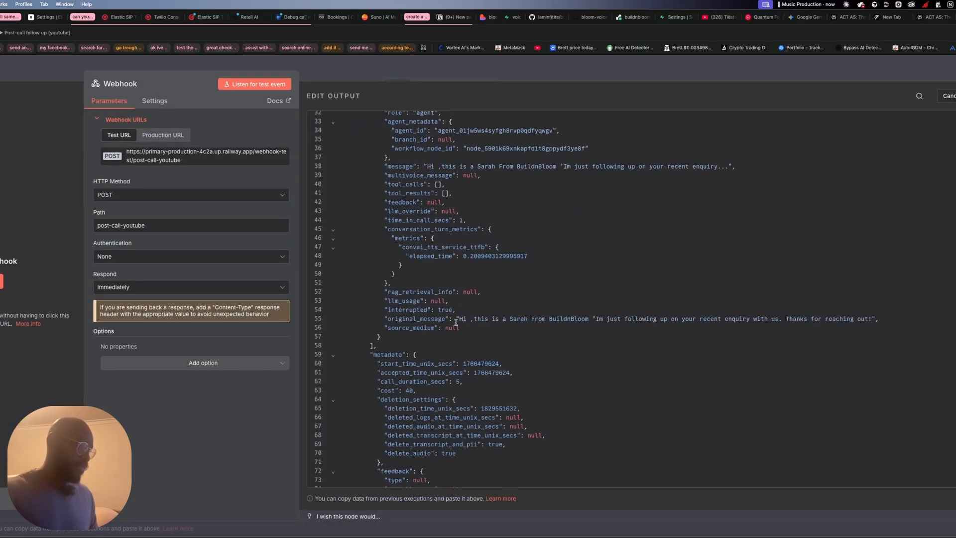
pyautogui.scroll(-6, 453, 324)
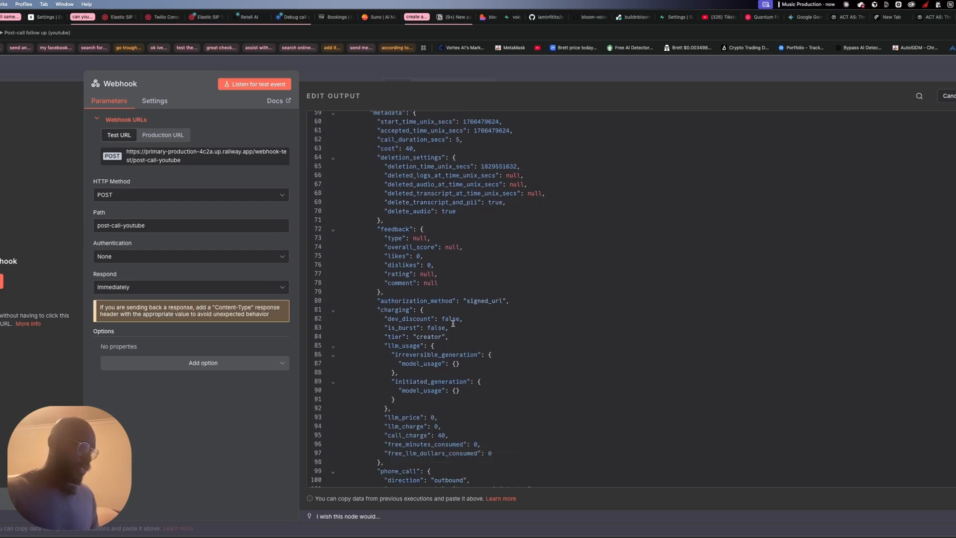
pyautogui.scroll(-12, 454, 323)
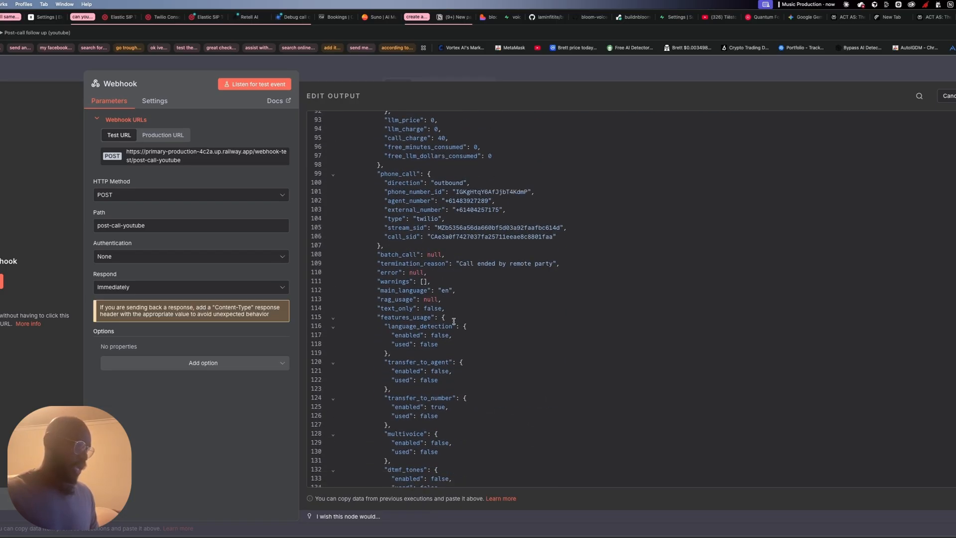
pyautogui.scroll(-3, 449, 320)
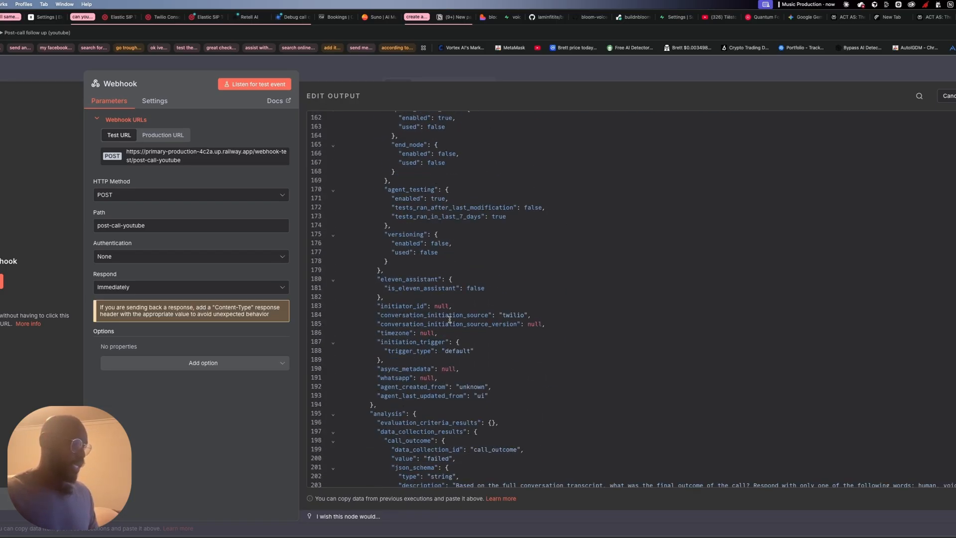
pyautogui.scroll(-4, 525, 348)
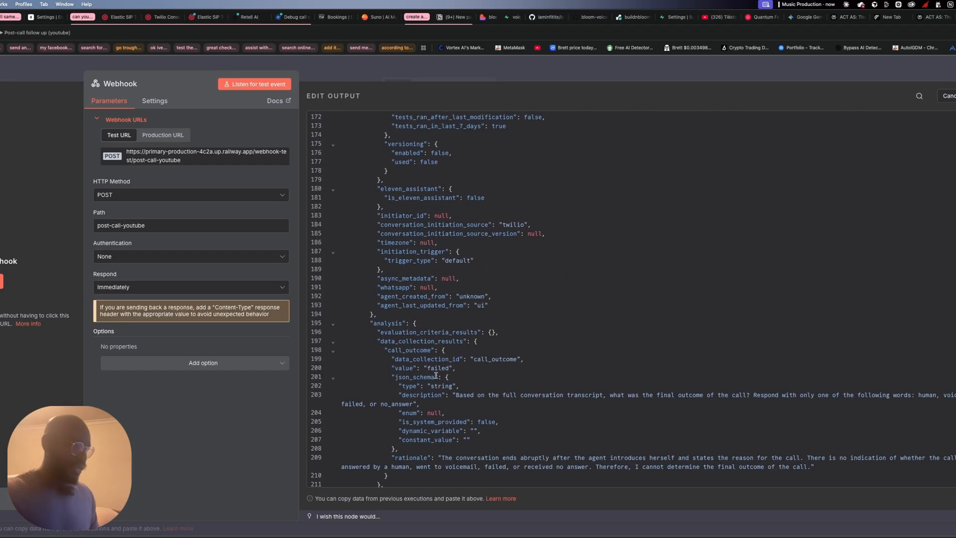
pyautogui.moveTo(449, 291); pyautogui.dragTo(427, 292)
pyautogui.write('voicemail')
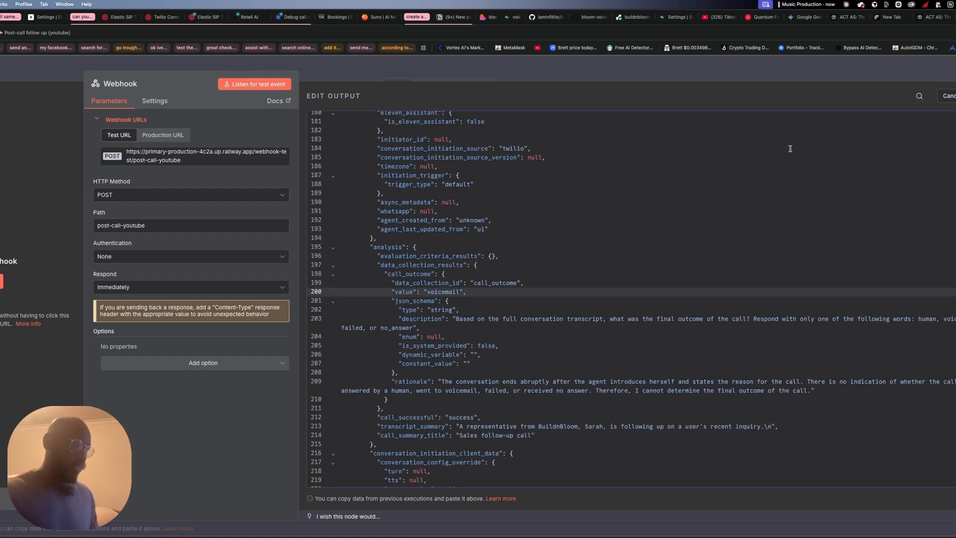
pyautogui.click(955, 96)
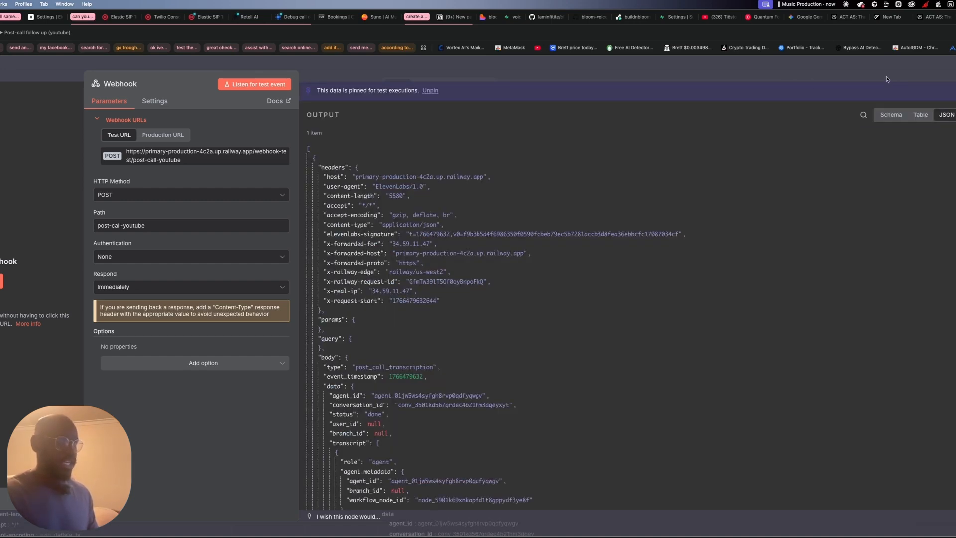
# - Save and execute the workflow with the voicemail outcome, and check the Route on Outcome node's output
pyautogui.click(862, 76)
pyautogui.press('super+s')
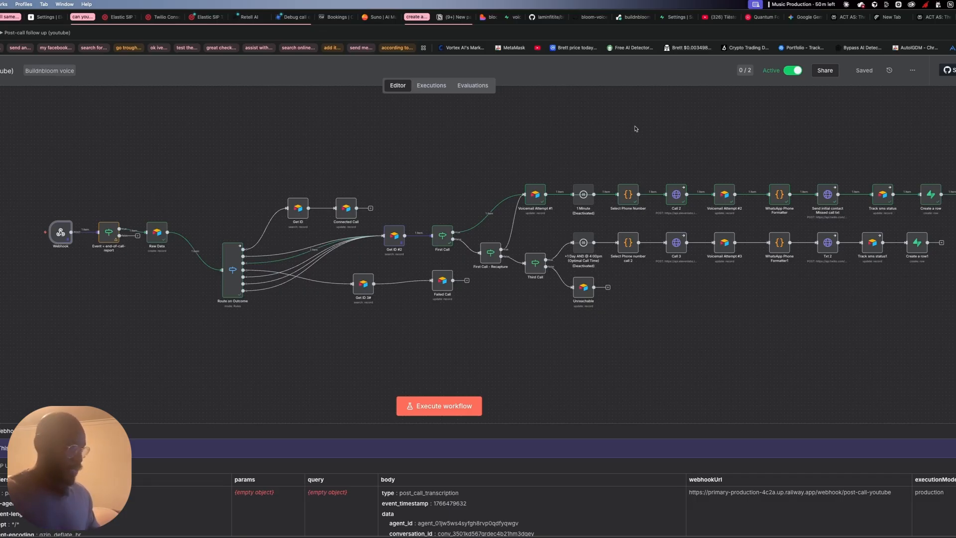
pyautogui.click(451, 406)
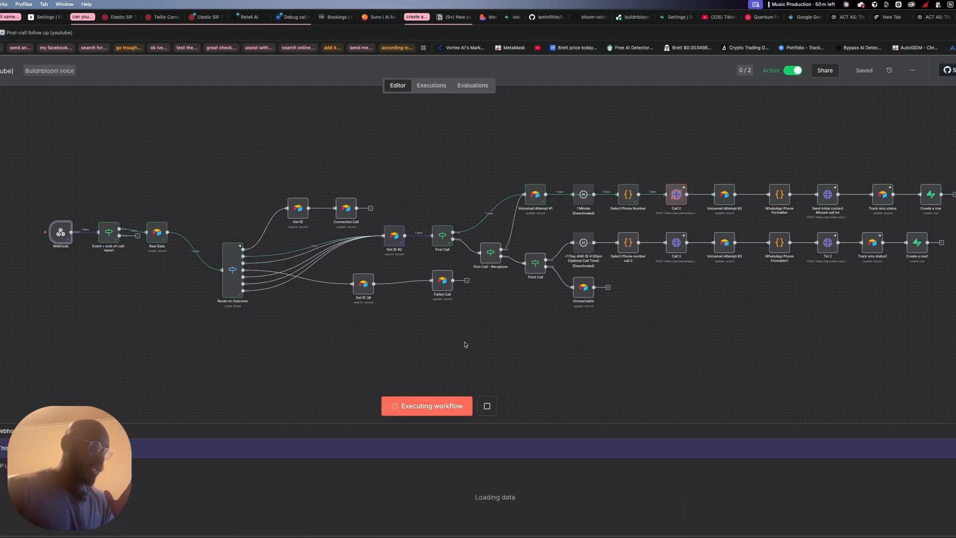
pyautogui.doubleClick(231, 277)
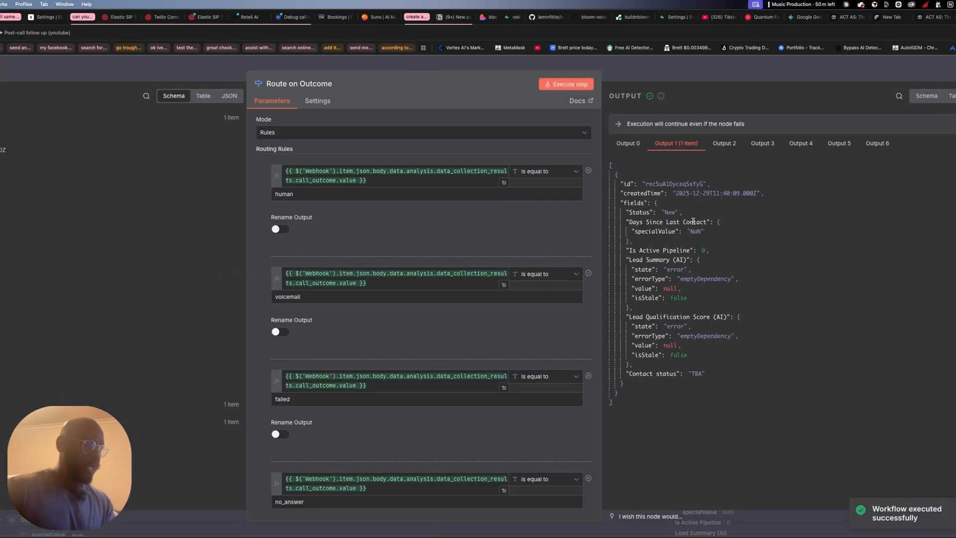
pyautogui.click(162, 72)
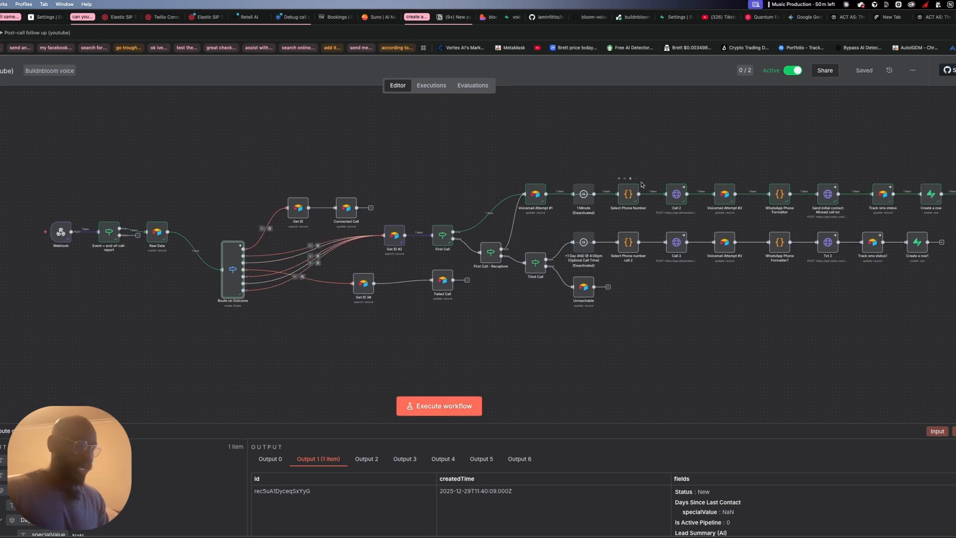
# - Check the call_outcome value in the Webhook node's pinned output data and unpin the data
pyautogui.click(63, 233)
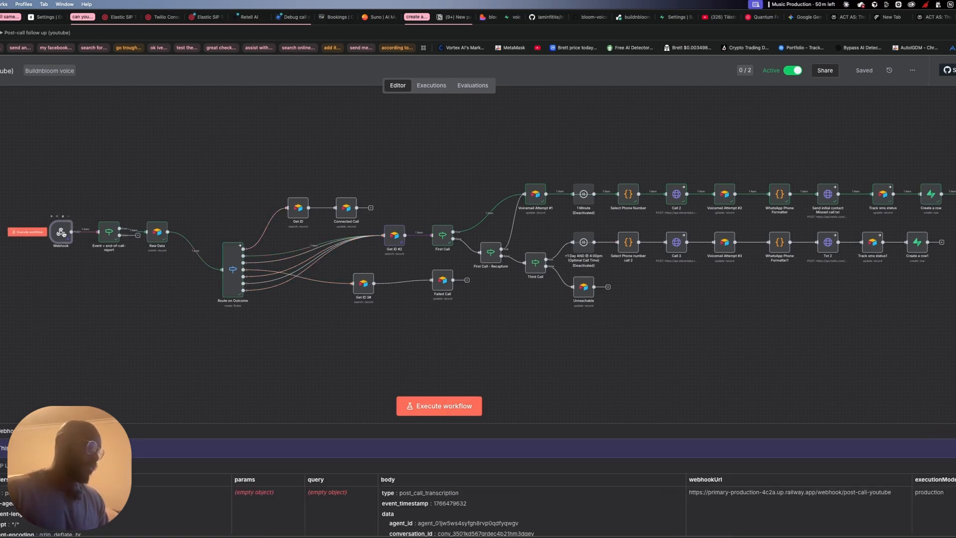
pyautogui.doubleClick(62, 232)
pyautogui.scroll(-15, 489, 355)
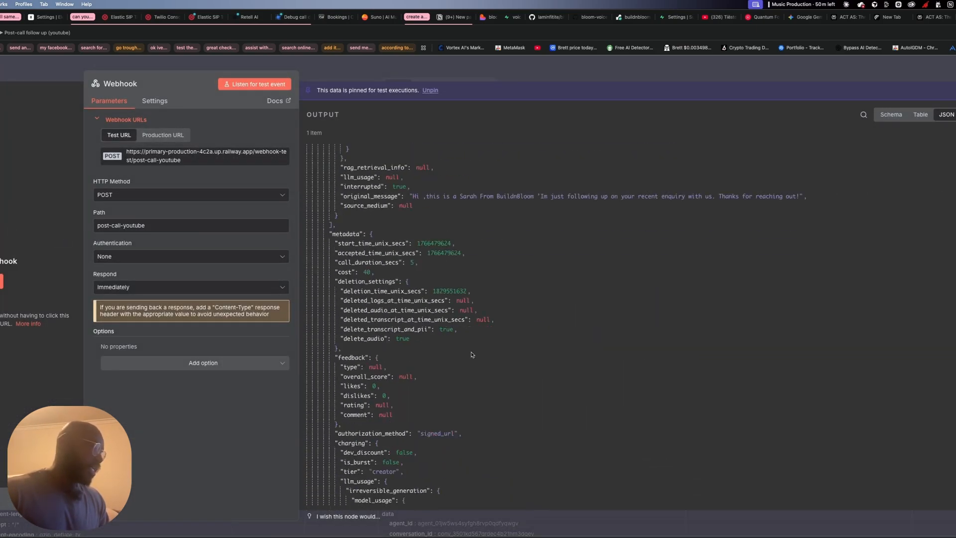
pyautogui.scroll(-15, 410, 359)
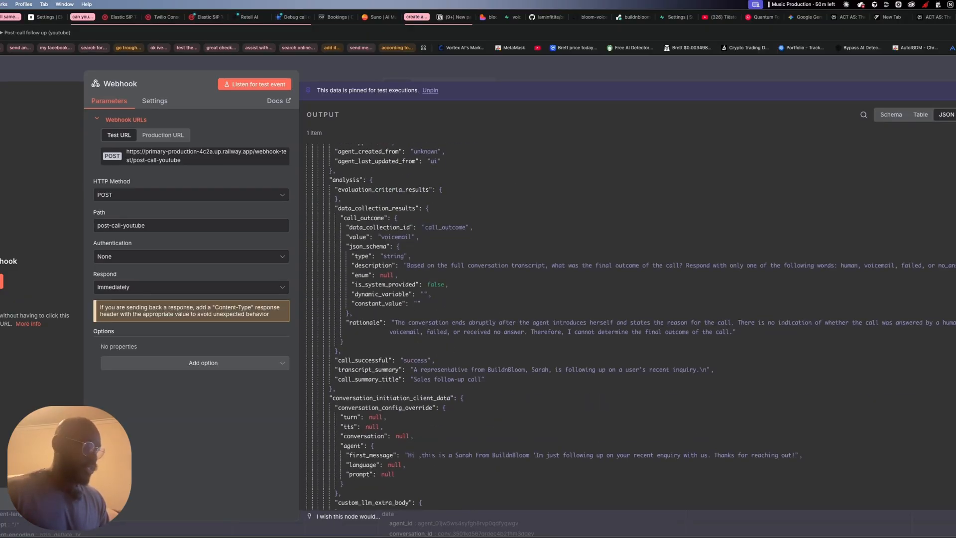
pyautogui.click(430, 90)
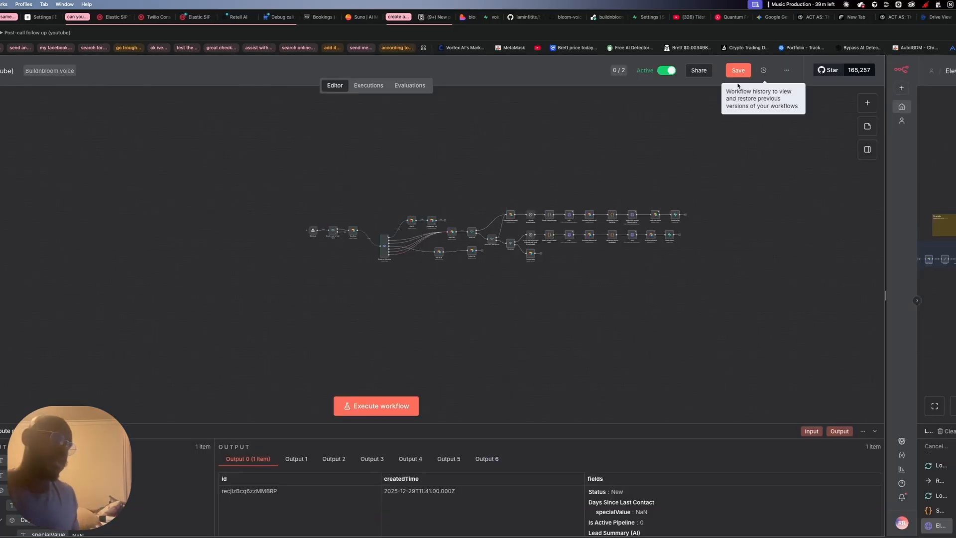
pyautogui.scroll(-1, 399, 196)
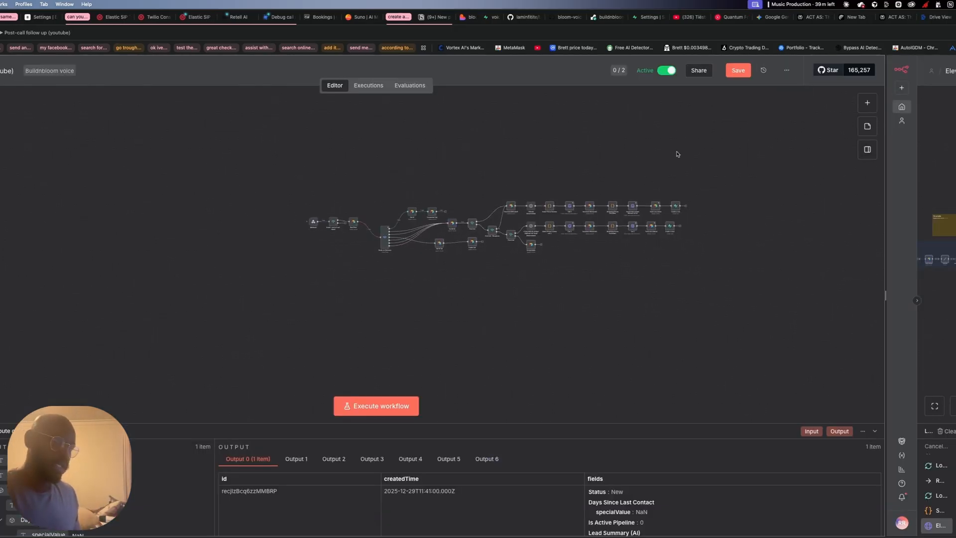
pyautogui.scroll(5, 442, 193)
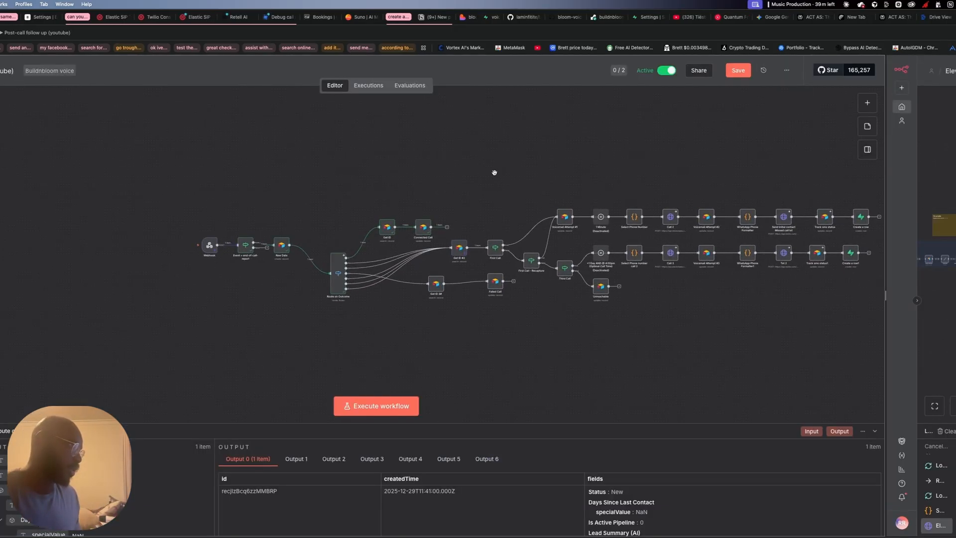
pyautogui.moveTo(208, 254)
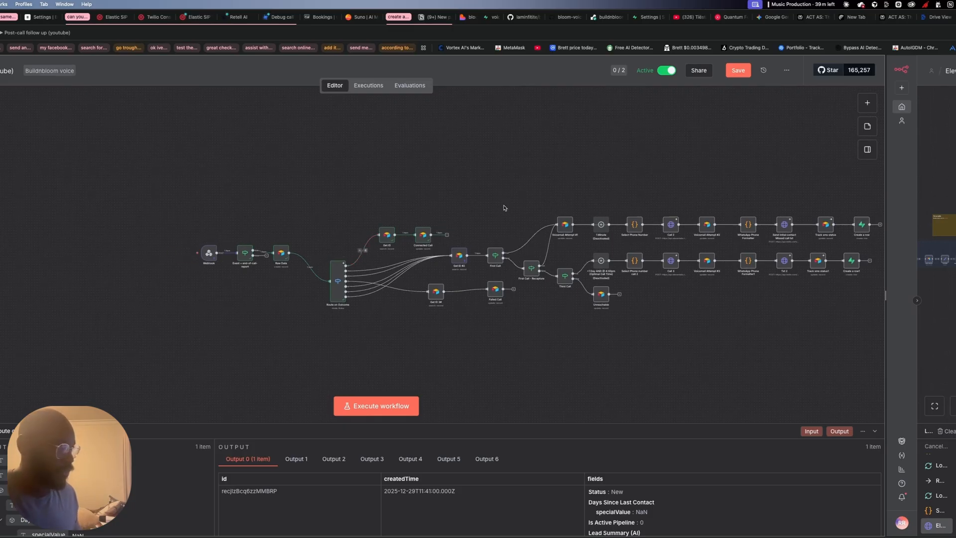
pyautogui.hotkey('ctrl', 'Up')
pyautogui.click(506, 181)
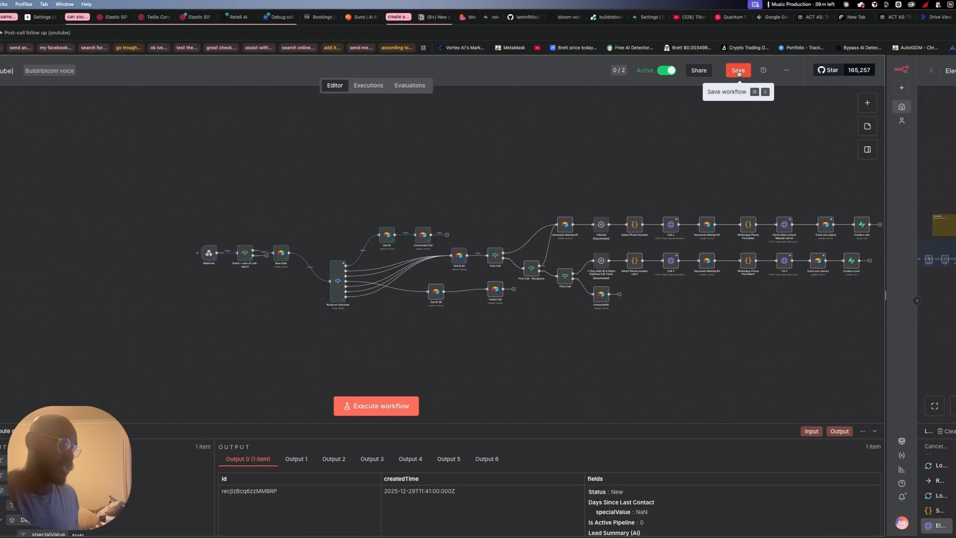
pyautogui.hscroll(-2, 617, 135)
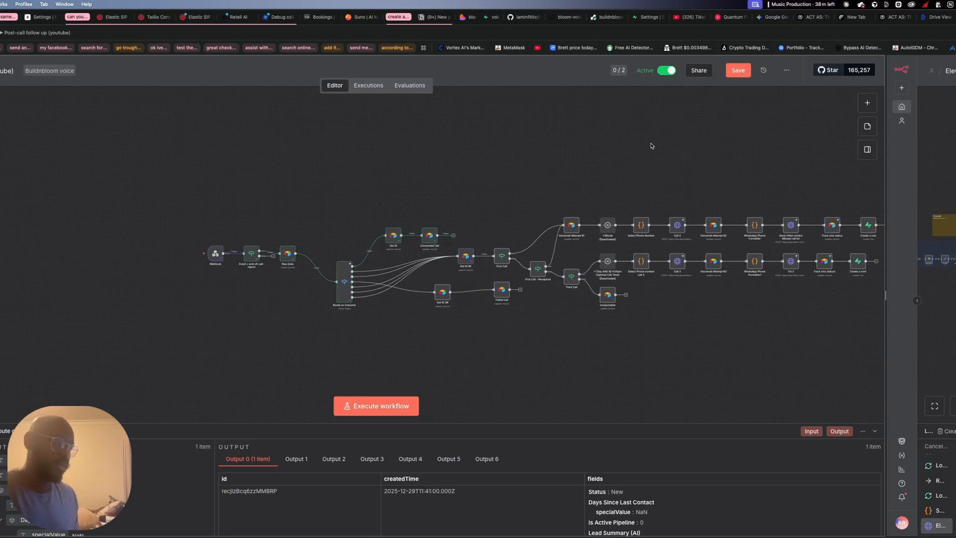